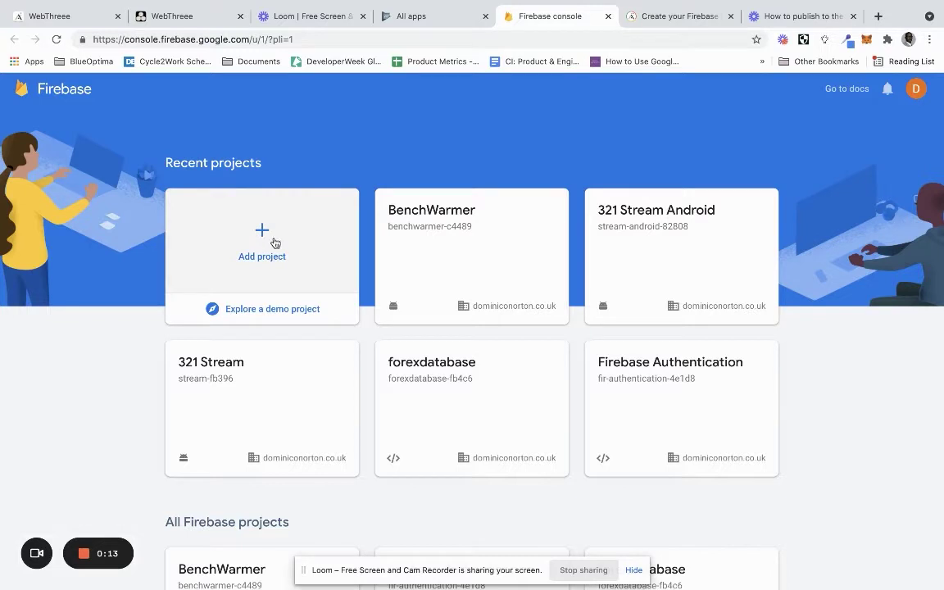
Start a new Firebase project and name it WebThreee
left_click(273, 240)
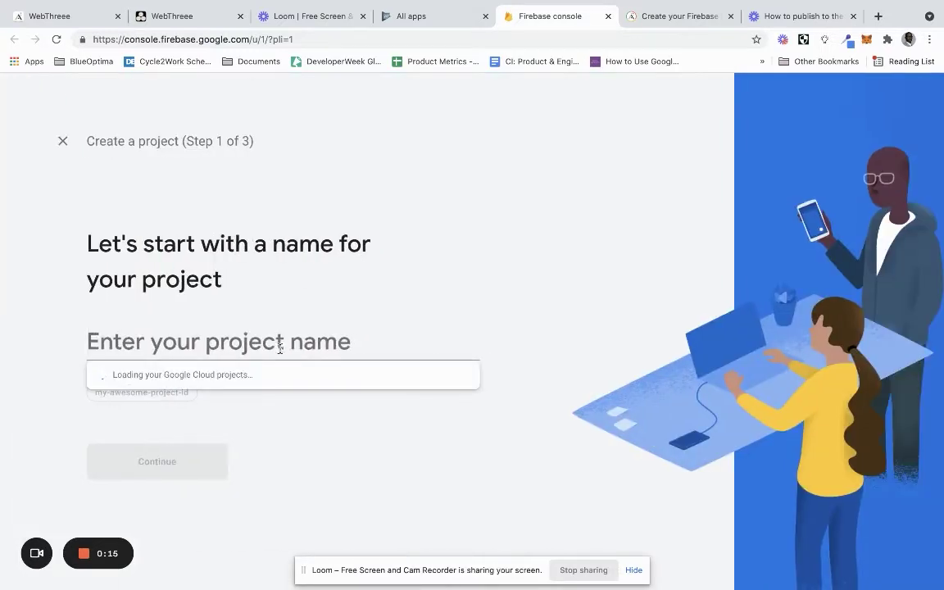
type("wEB")
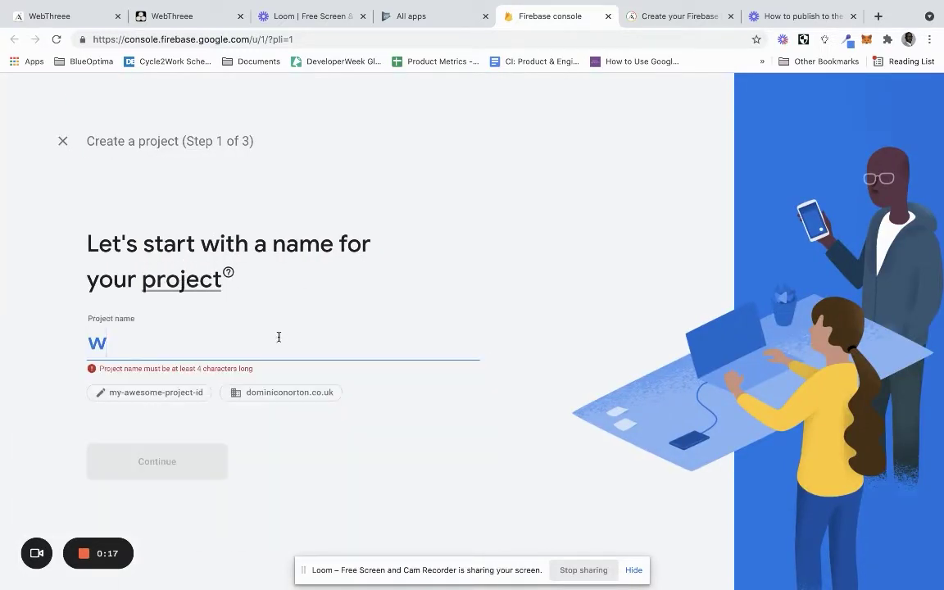
key("BackSpace")
key("BackSpace")
key("BackSpace")
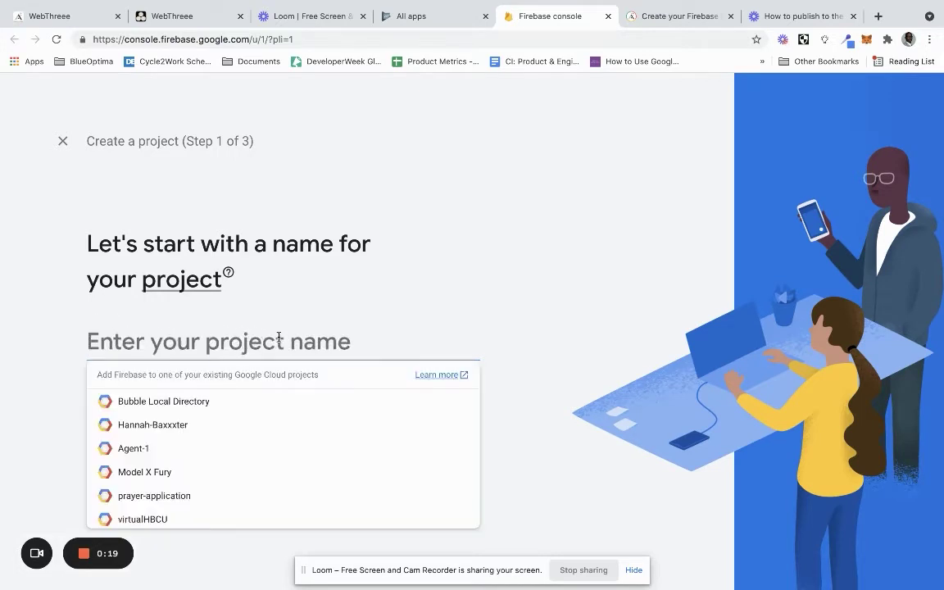
type("WebTh")
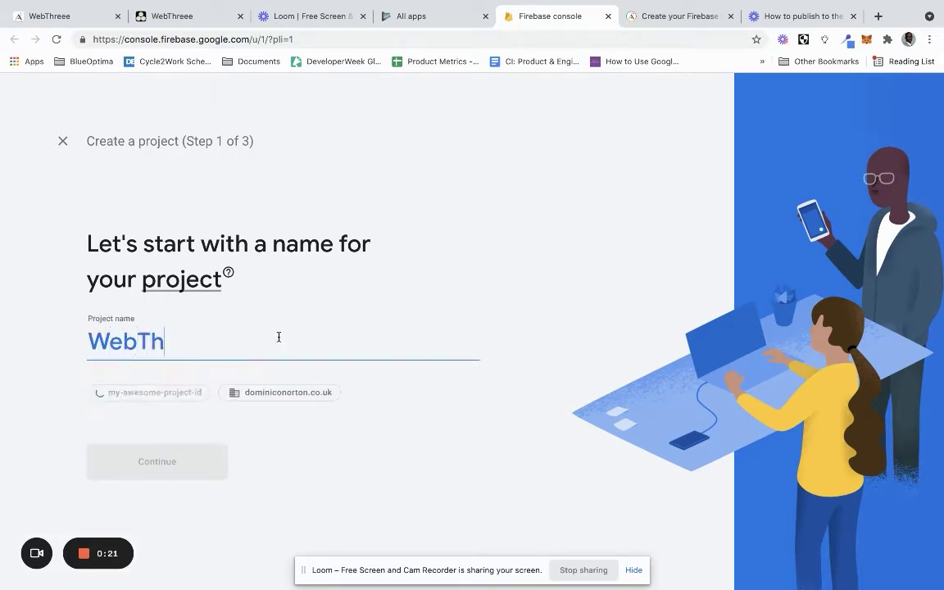
type("reee")
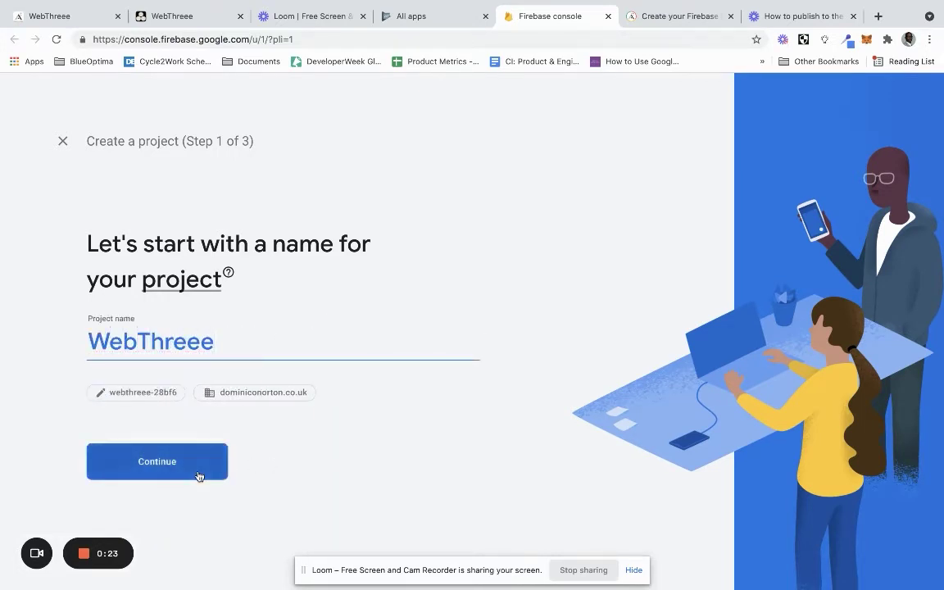
Keep Google Analytics enabled and link it to the existing Analytics account
left_click(197, 475)
scroll(363, 278, "down", 1)
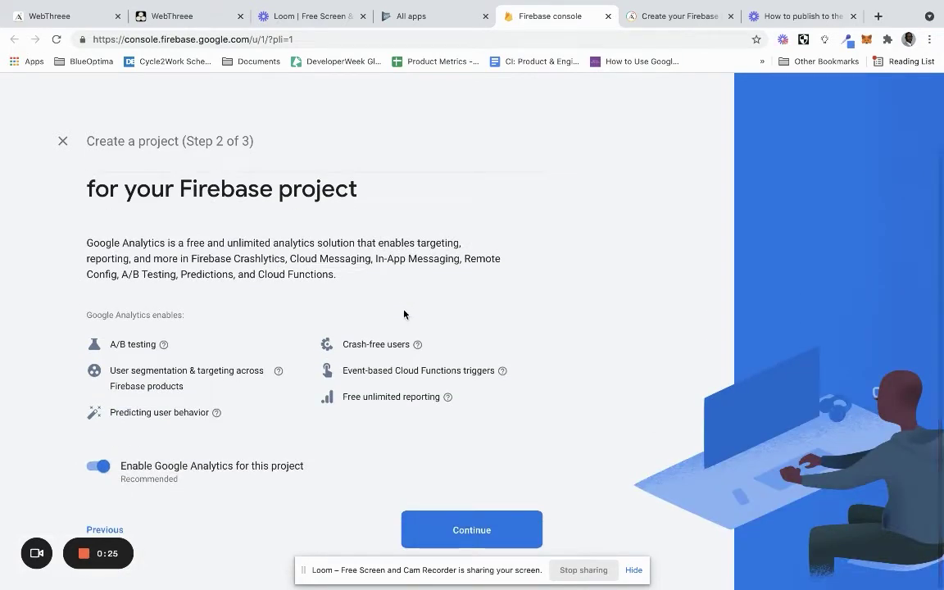
left_click(428, 529)
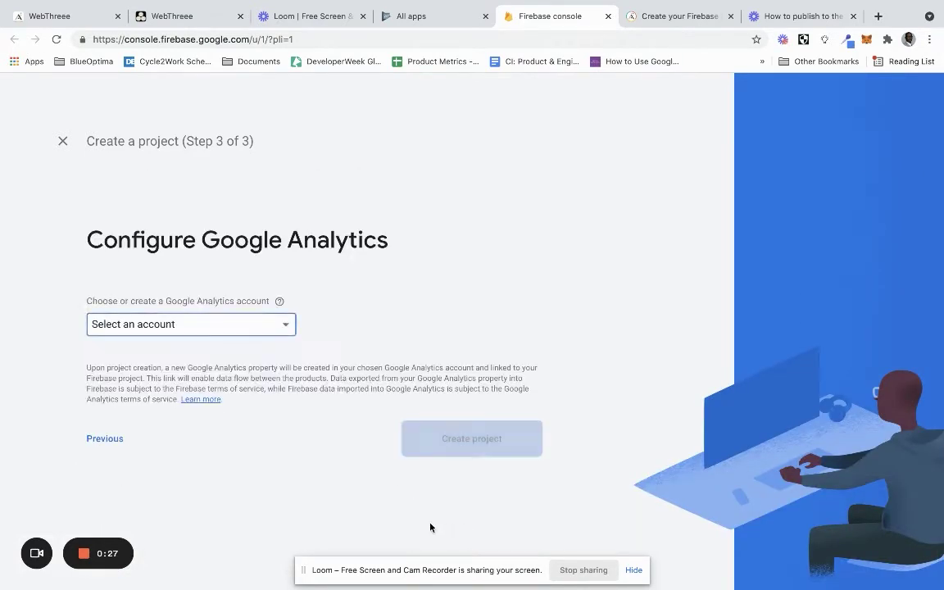
left_click(270, 326)
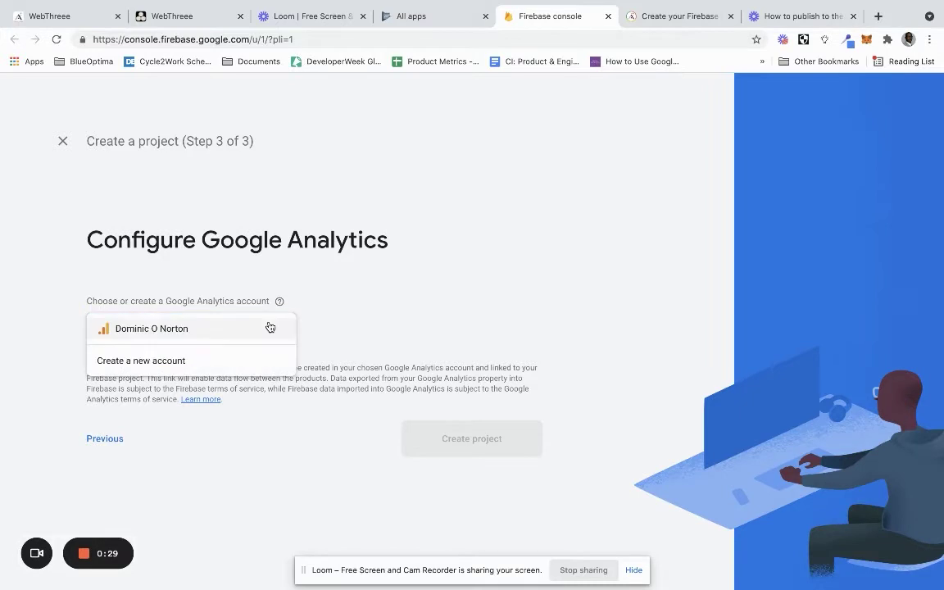
left_click(274, 329)
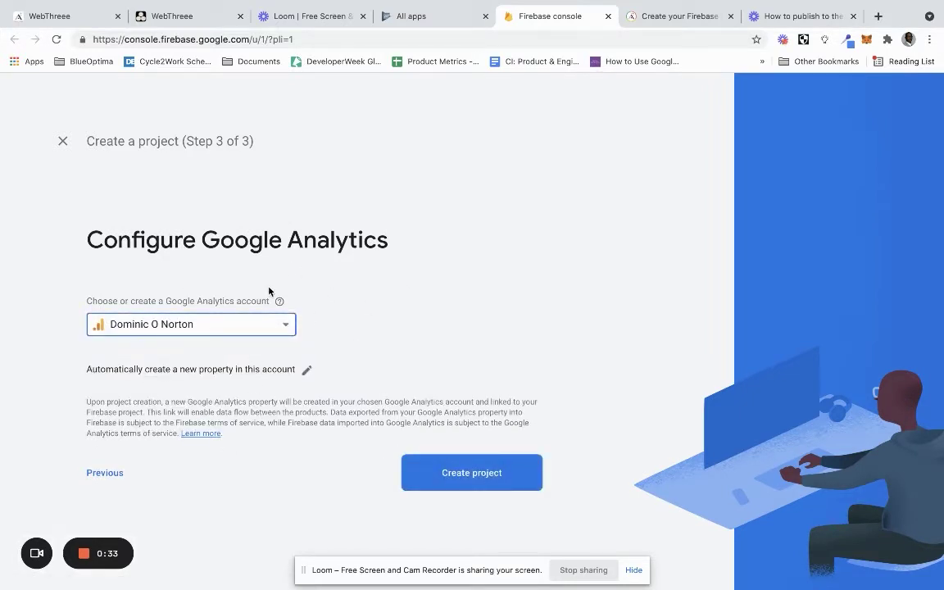
left_click(250, 324)
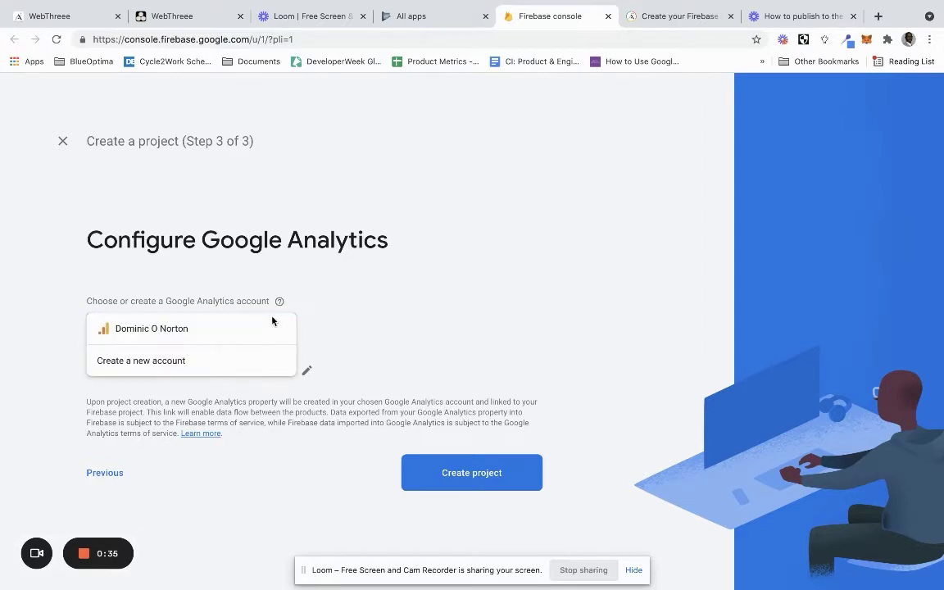
left_click(387, 341)
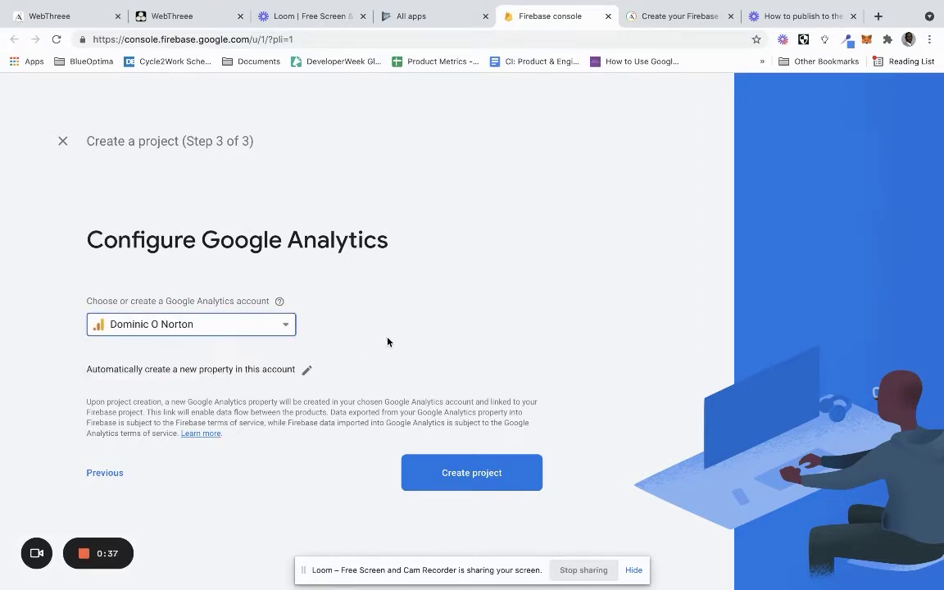
Create the WebThreee project and wait until it reports it is ready
left_click(459, 478)
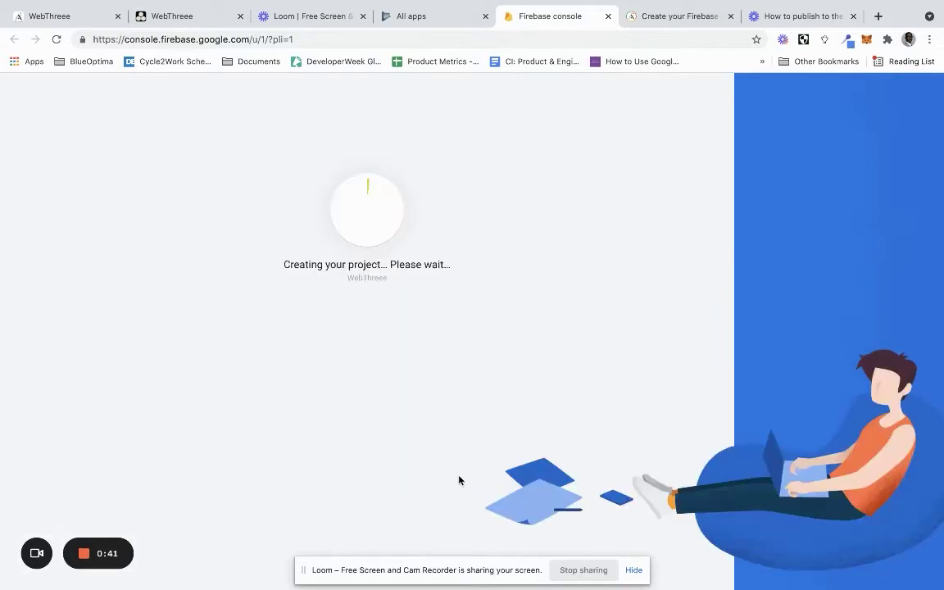
left_click(634, 570)
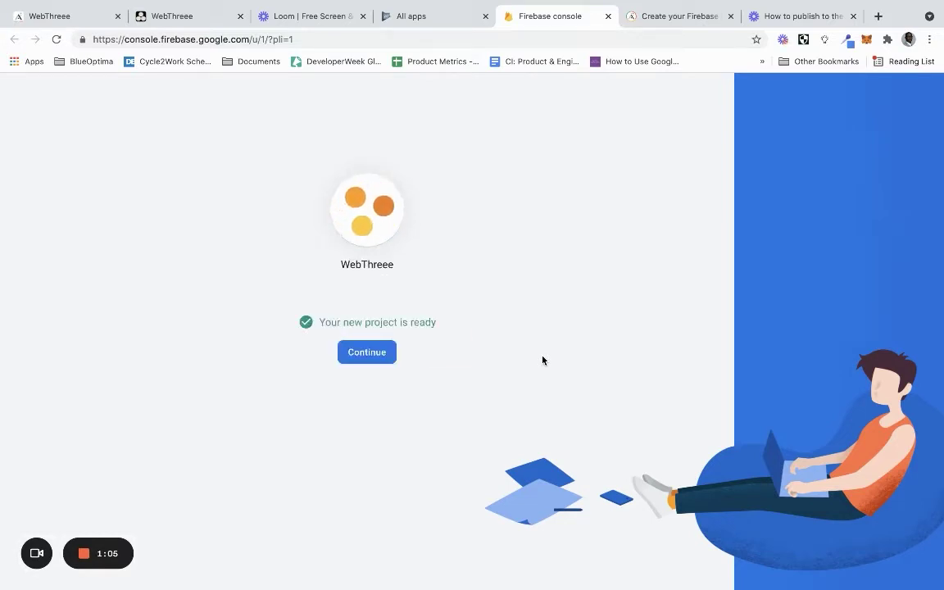
Enter the WebThreee project, go to Project settings and begin adding an Android app
left_click(370, 353)
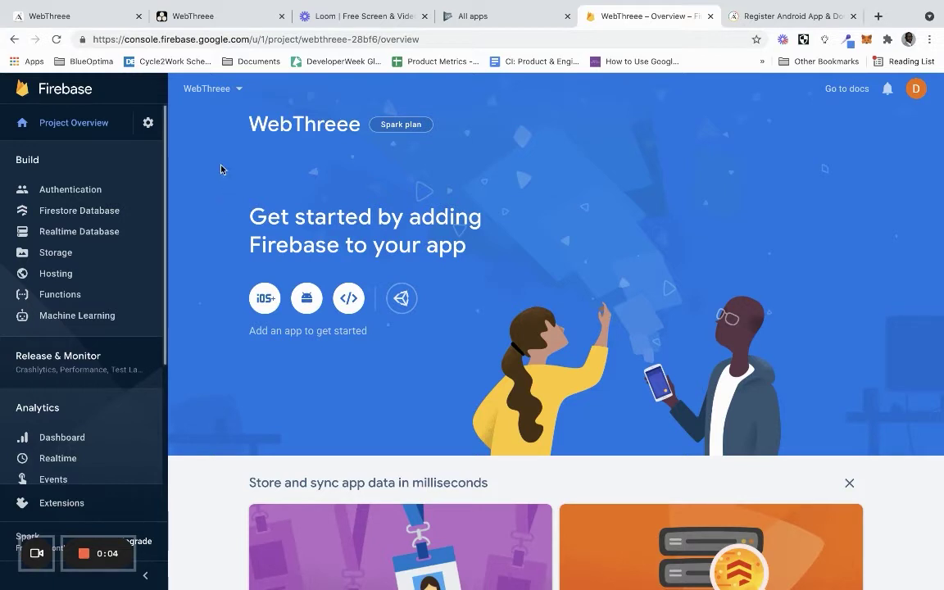
left_click(149, 126)
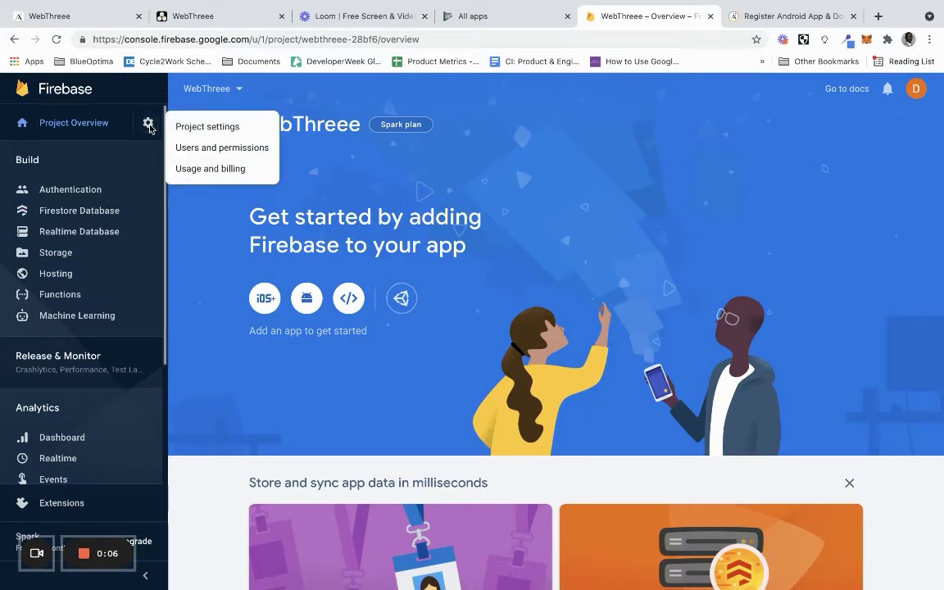
left_click(196, 128)
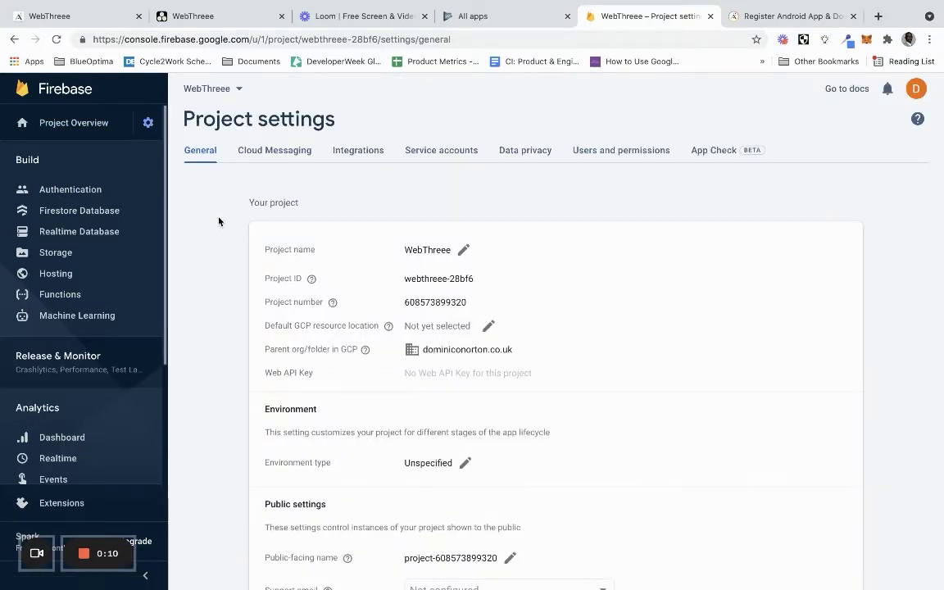
scroll(250, 340, "down", 5)
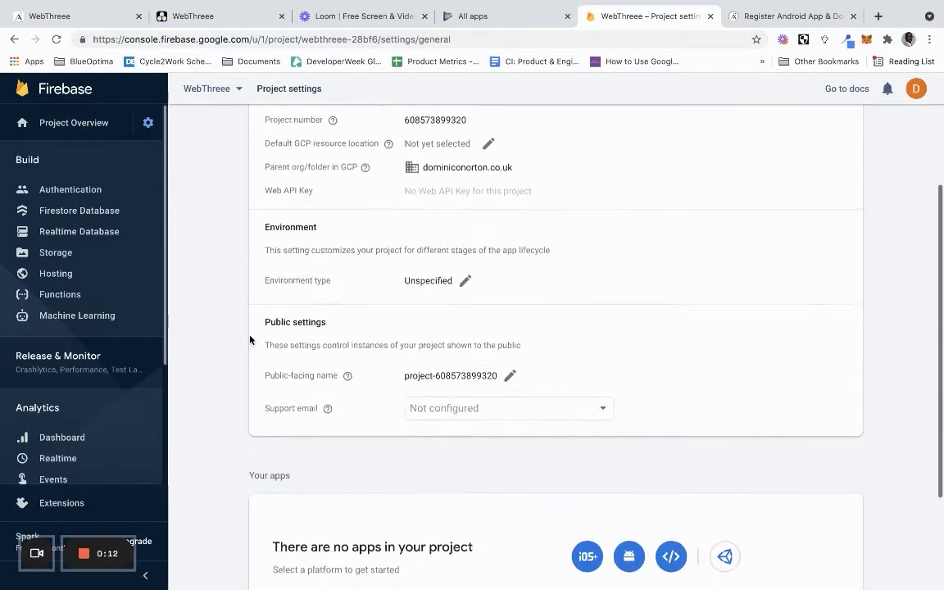
scroll(250, 341, "down", 4)
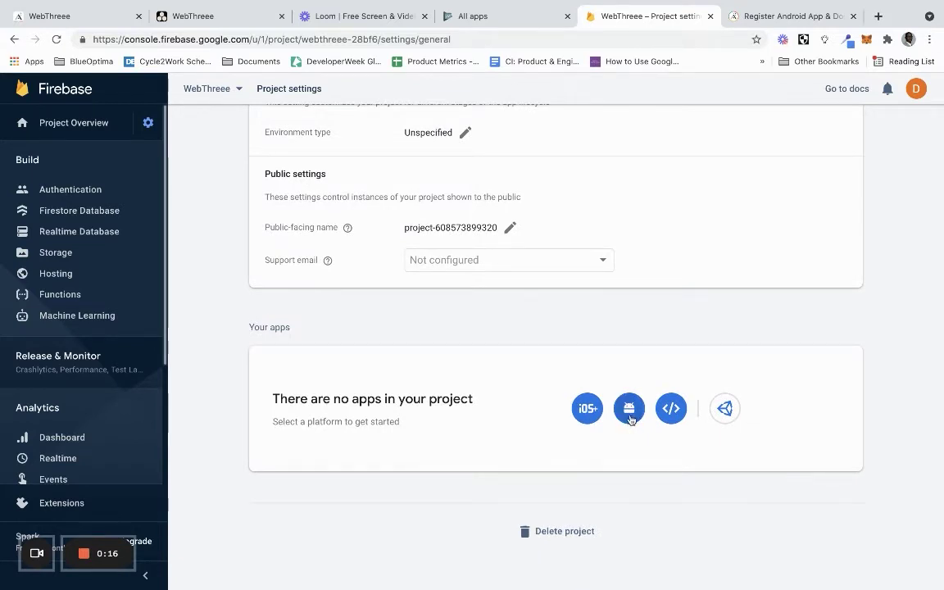
left_click(629, 418)
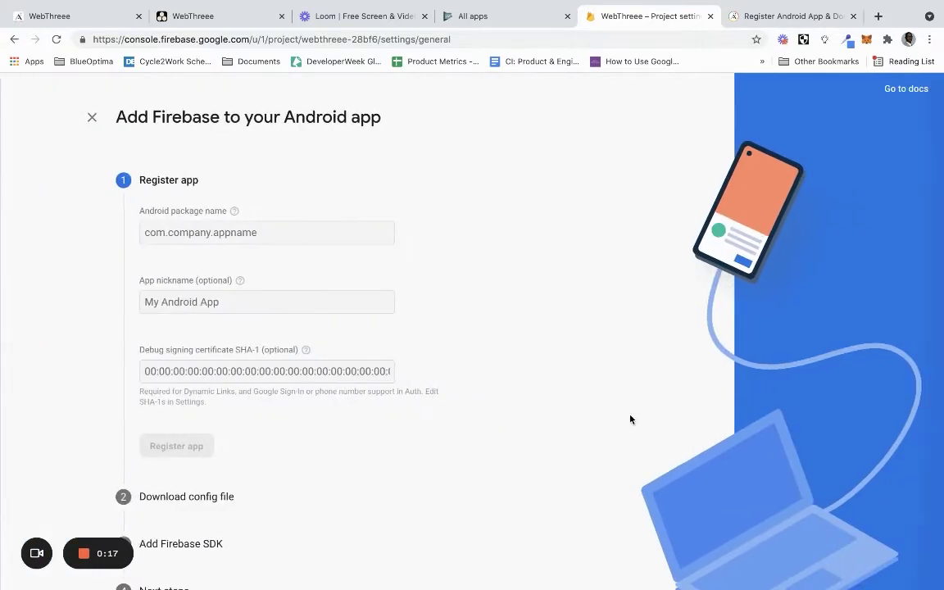
Register the Android app with the developer's webthreee package name and nickname WebThreee
left_click(312, 235)
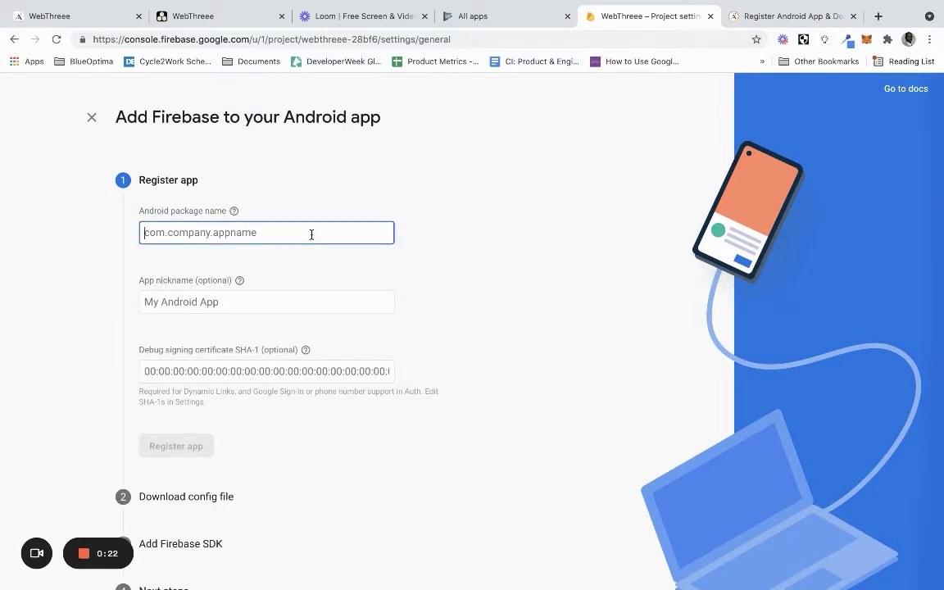
type("com.")
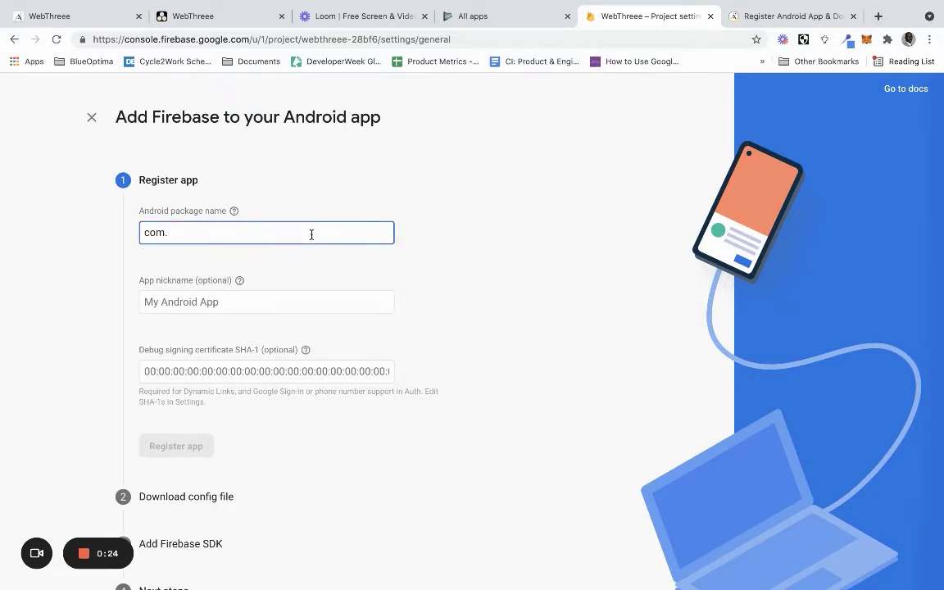
key("BackSpace")
key("BackSpace")
key("BackSpace")
key("BackSpace")
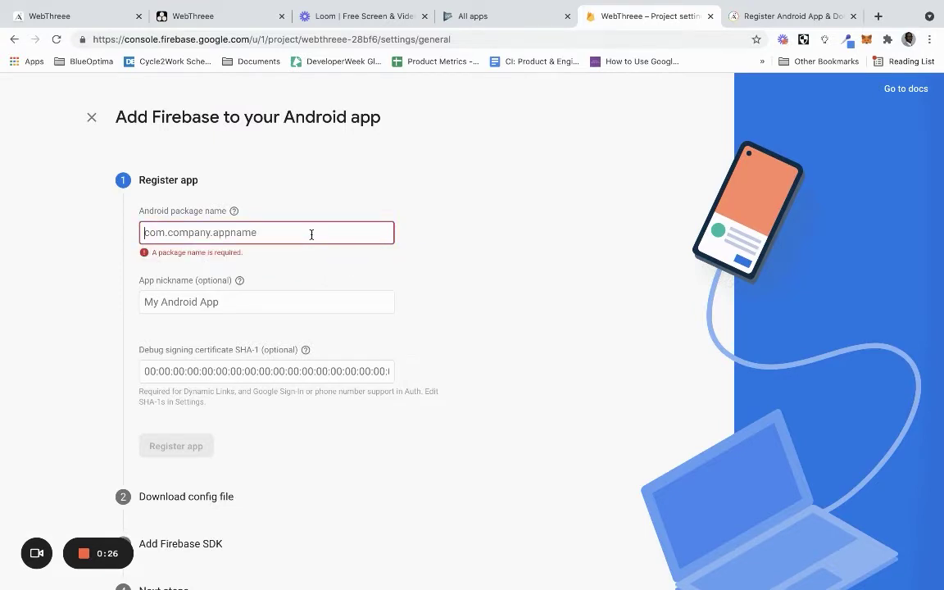
type("com.domini")
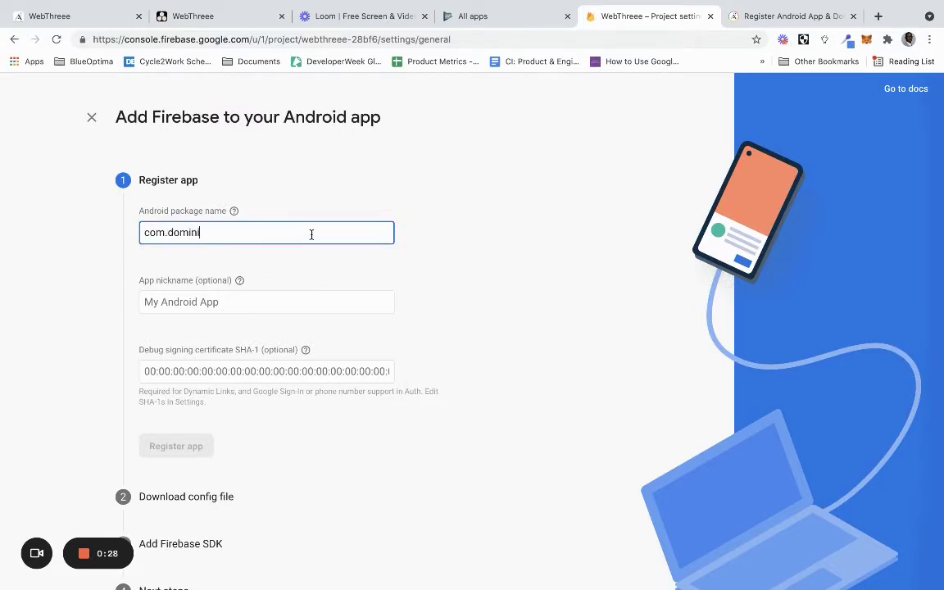
type("conorton.webthreee")
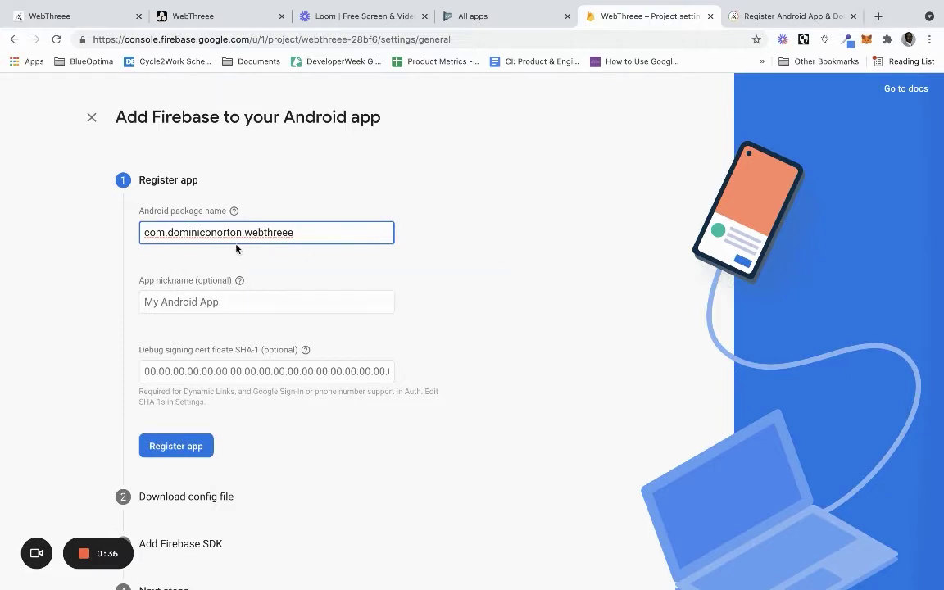
left_click(206, 302)
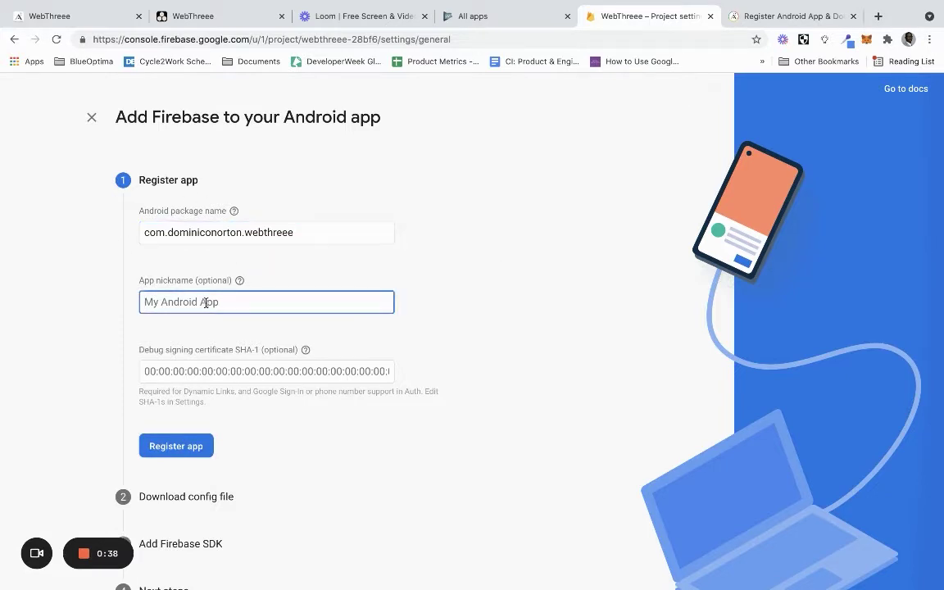
type("WebThreee")
left_click(459, 293)
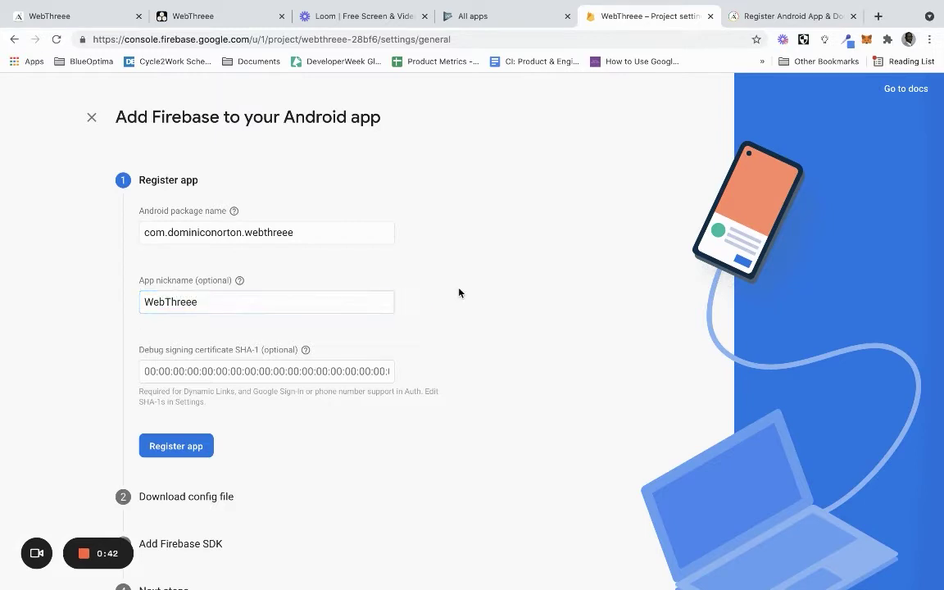
left_click(175, 447)
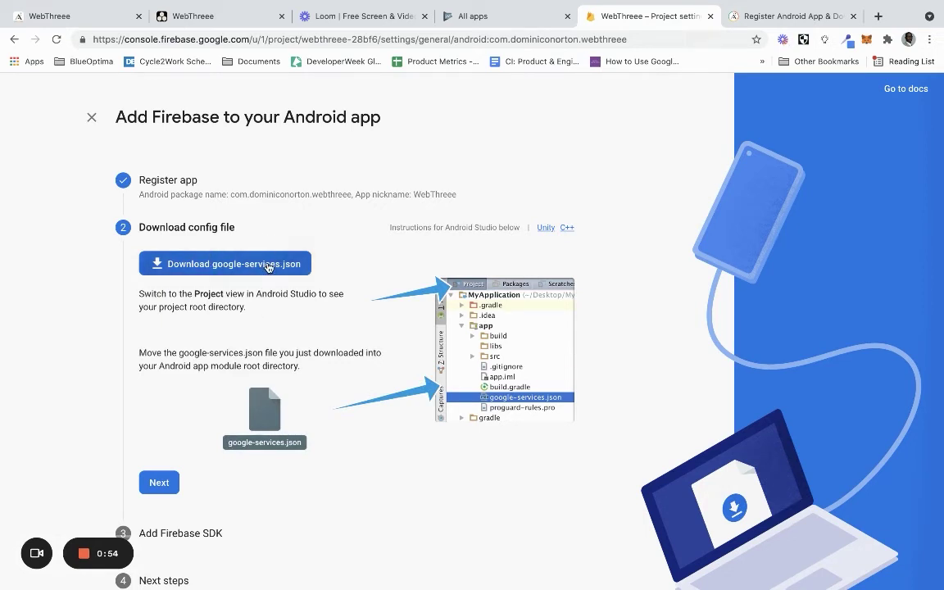
Download google-services.json, skip through the SDK steps, and return to the console
left_click(267, 267)
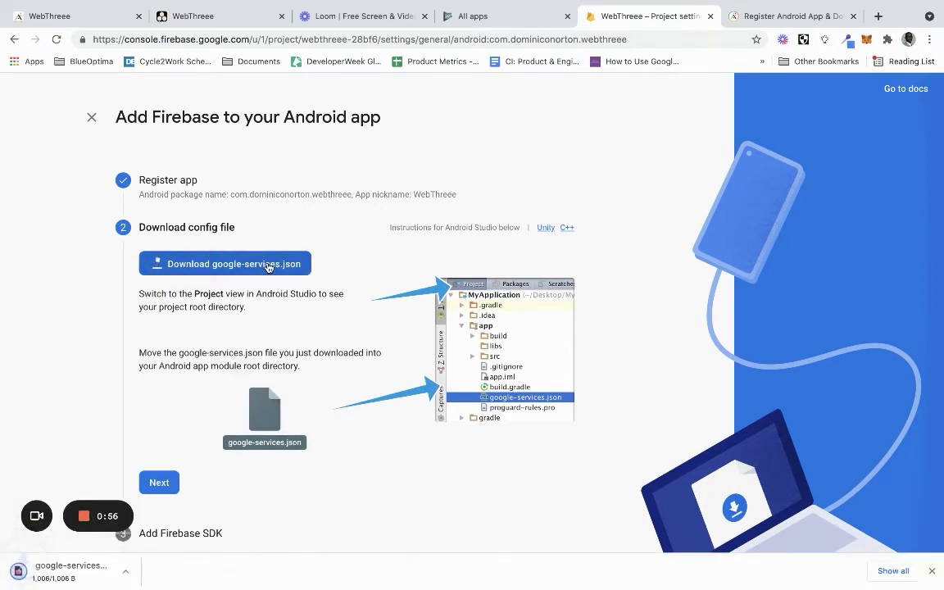
scroll(288, 370, "down", 1)
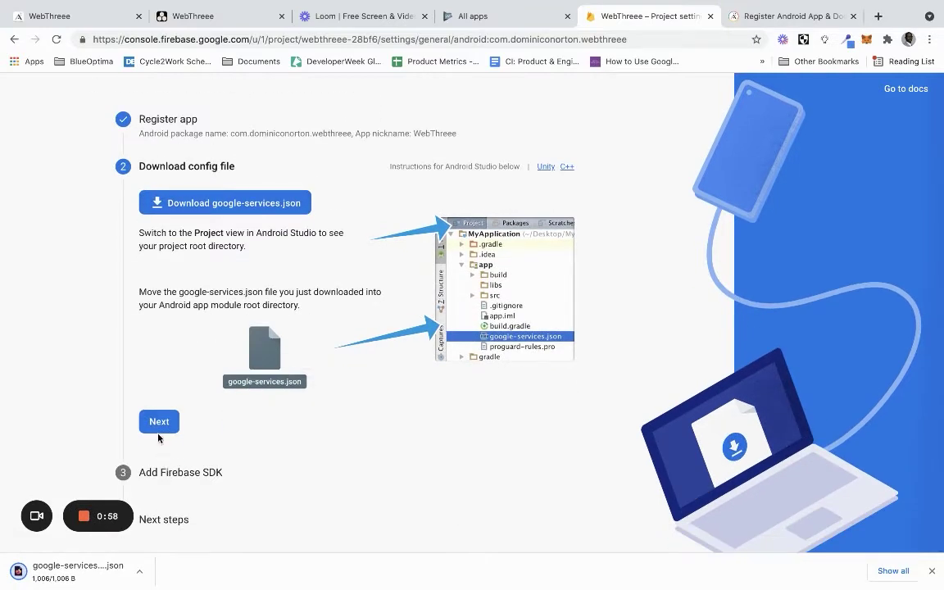
left_click(159, 421)
scroll(417, 211, "down", 5)
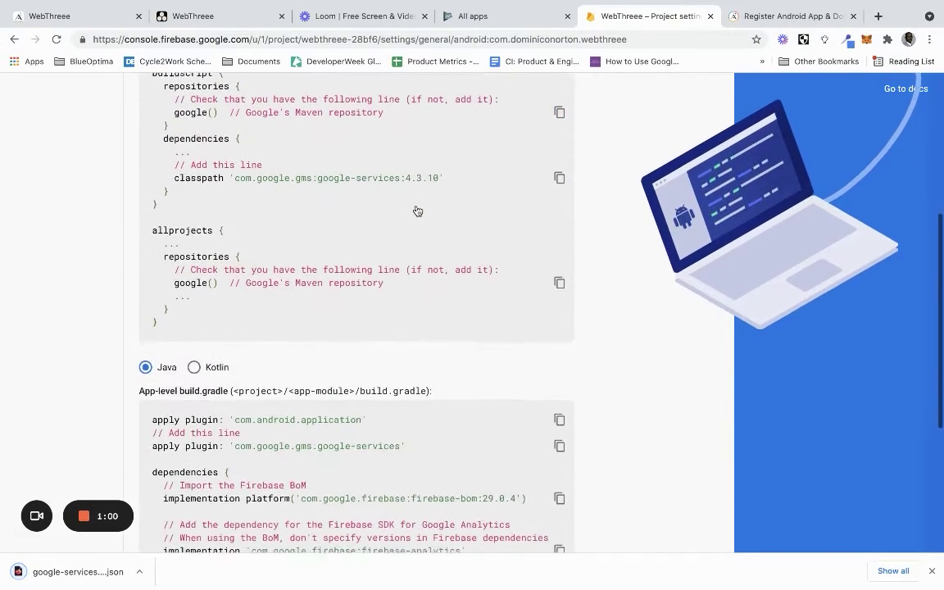
scroll(418, 211, "down", 3)
left_click(212, 468)
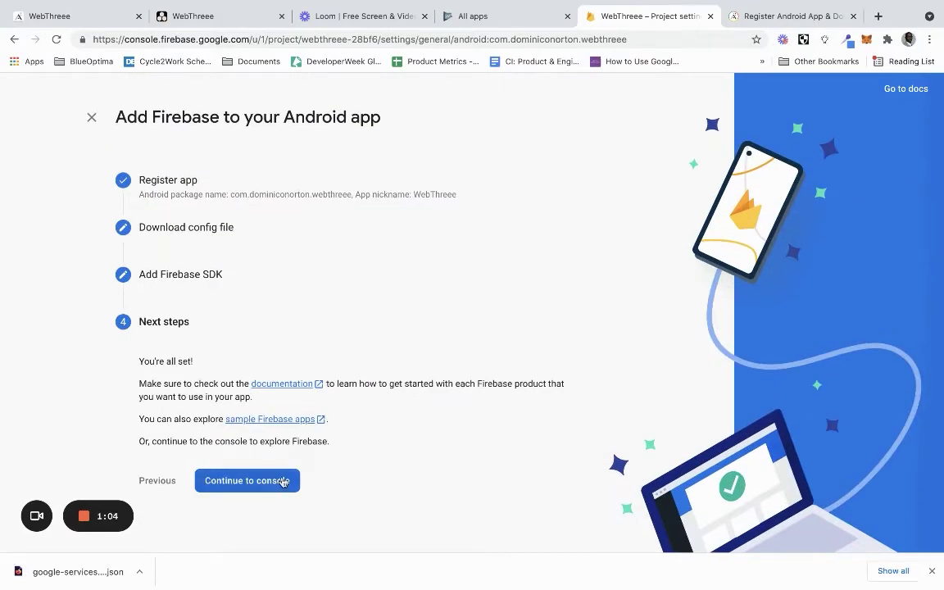
left_click(282, 482)
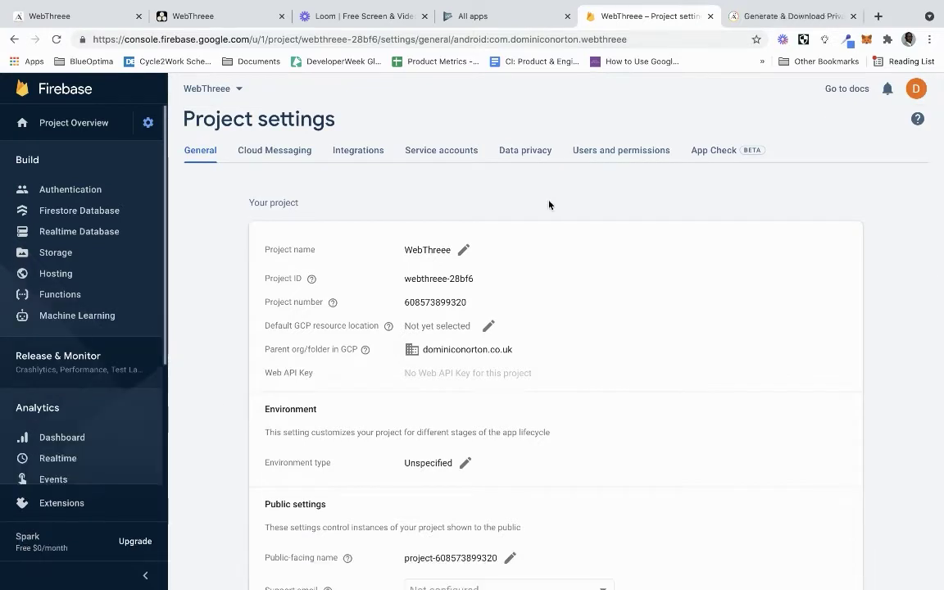
Generate and download a new Admin SDK private key from the Service accounts tab
left_click(424, 151)
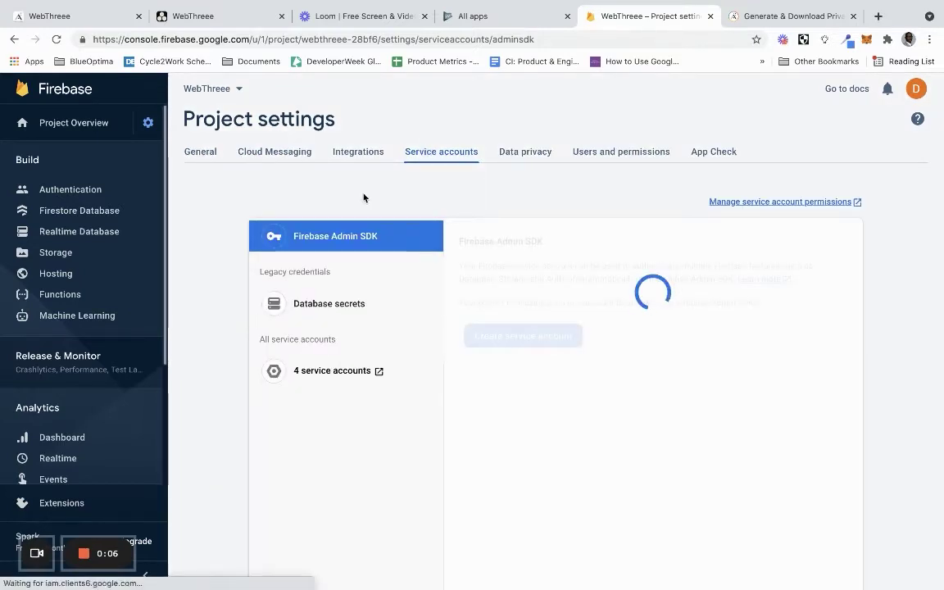
scroll(222, 335, "down", 2)
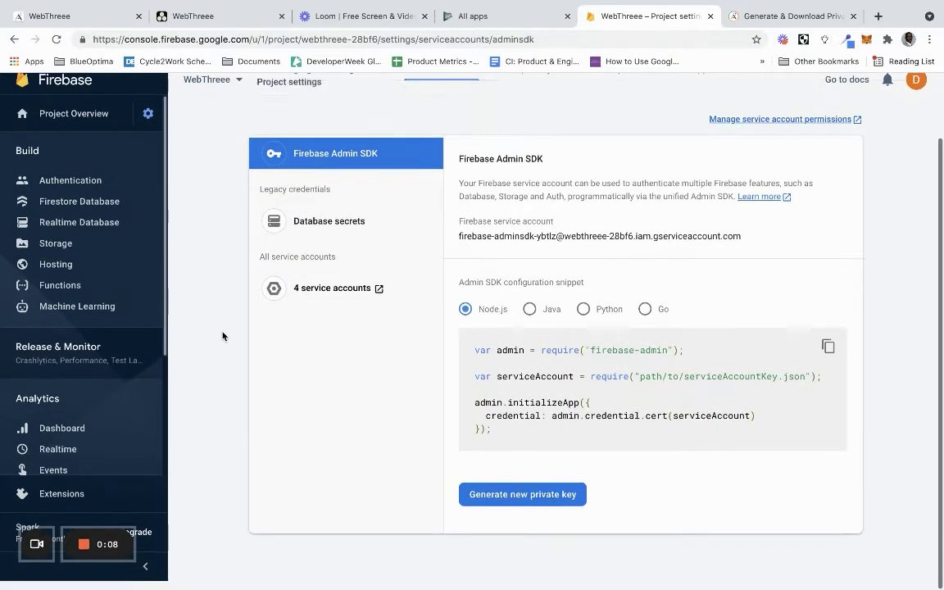
left_click(495, 505)
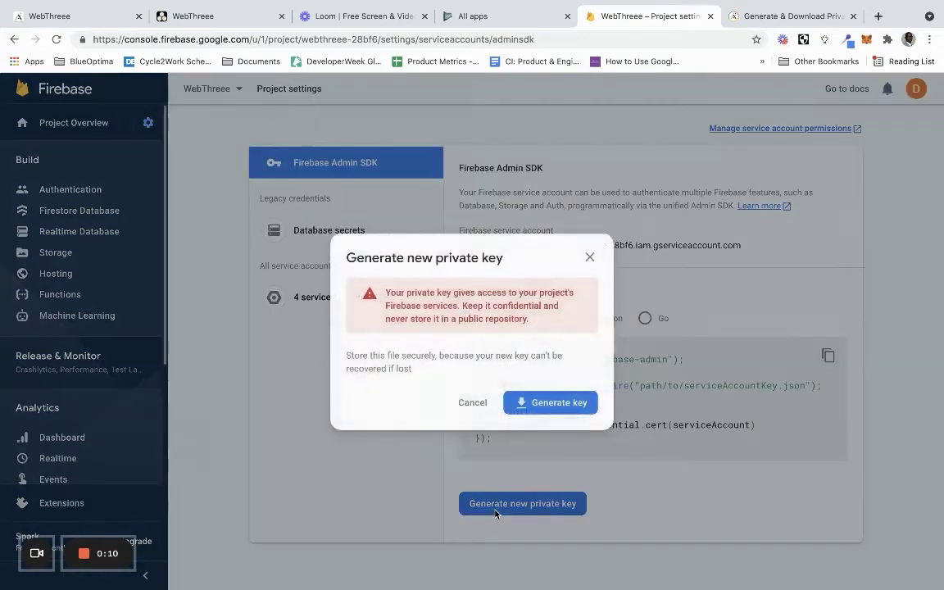
left_click(543, 404)
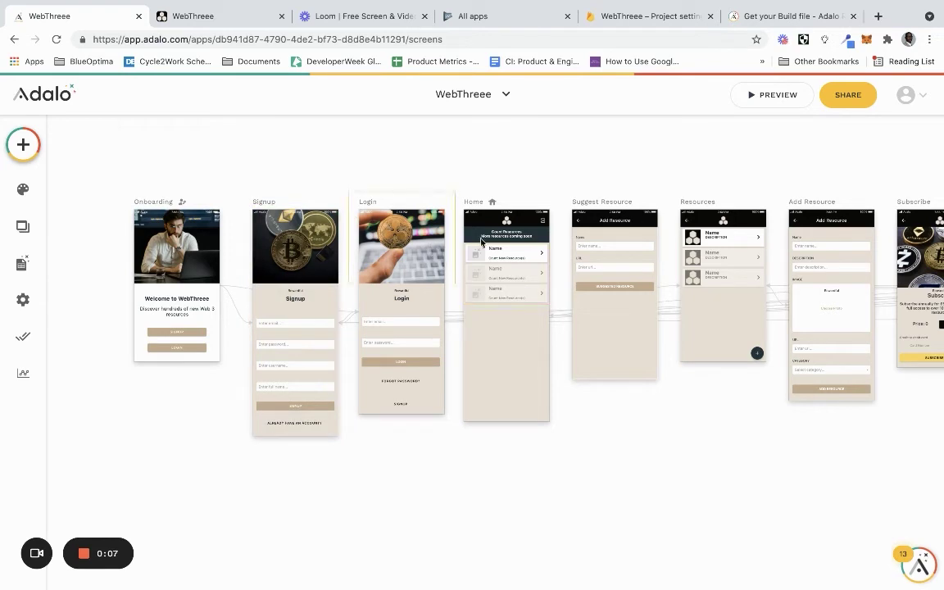
Edit the Android credentials and change the Bundle ID to the developer's webthreee ID
left_click(24, 335)
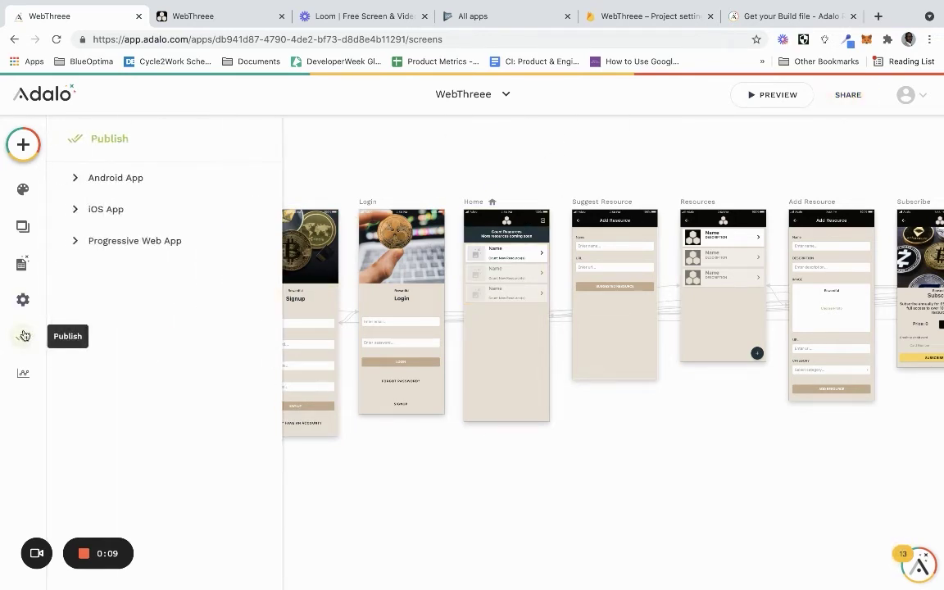
left_click(196, 178)
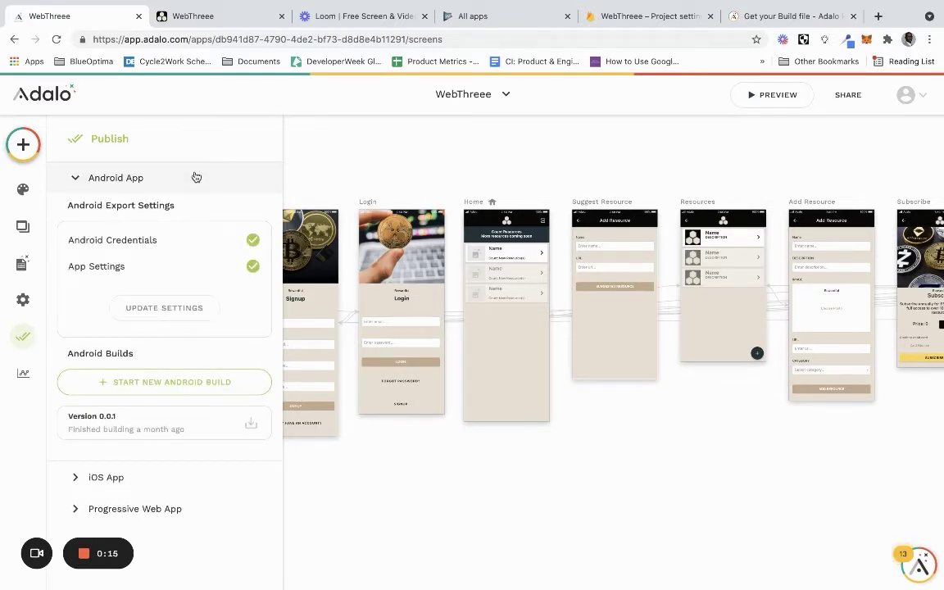
left_click(171, 311)
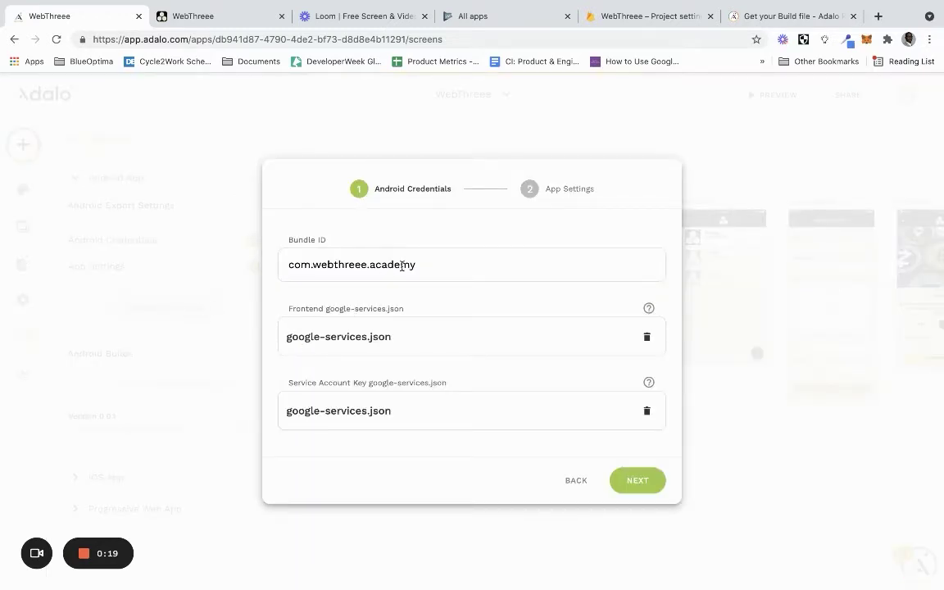
left_click_drag(418, 264, 317, 264)
key("BackSpace")
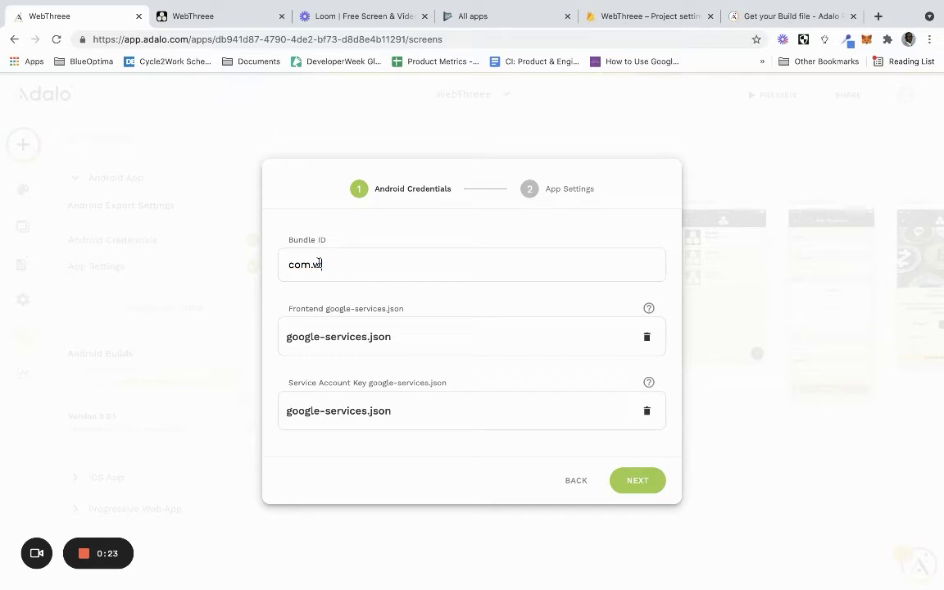
type("dominiconorton.")
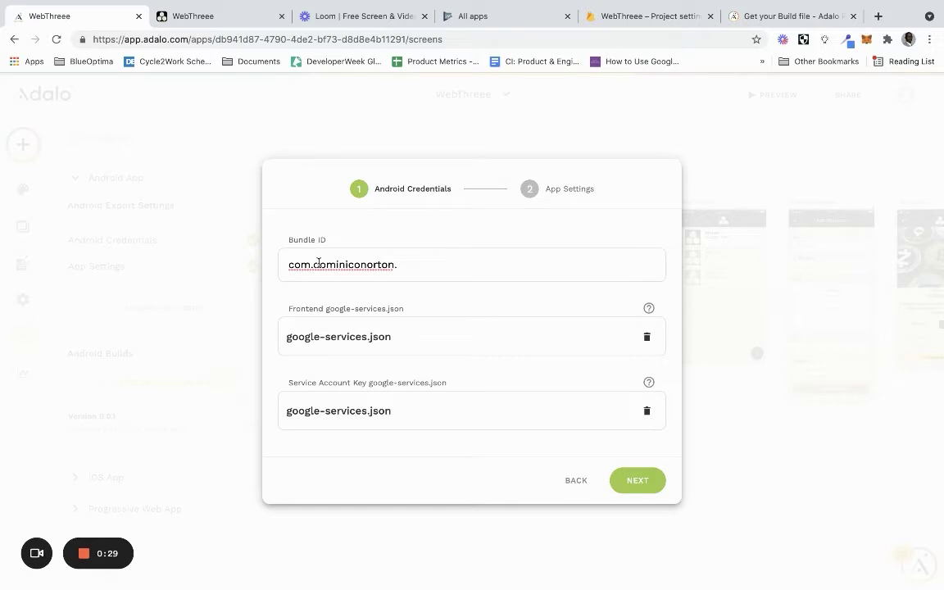
type("webthreee")
Remove the existing frontend google-services.json and service account key files
left_click(648, 337)
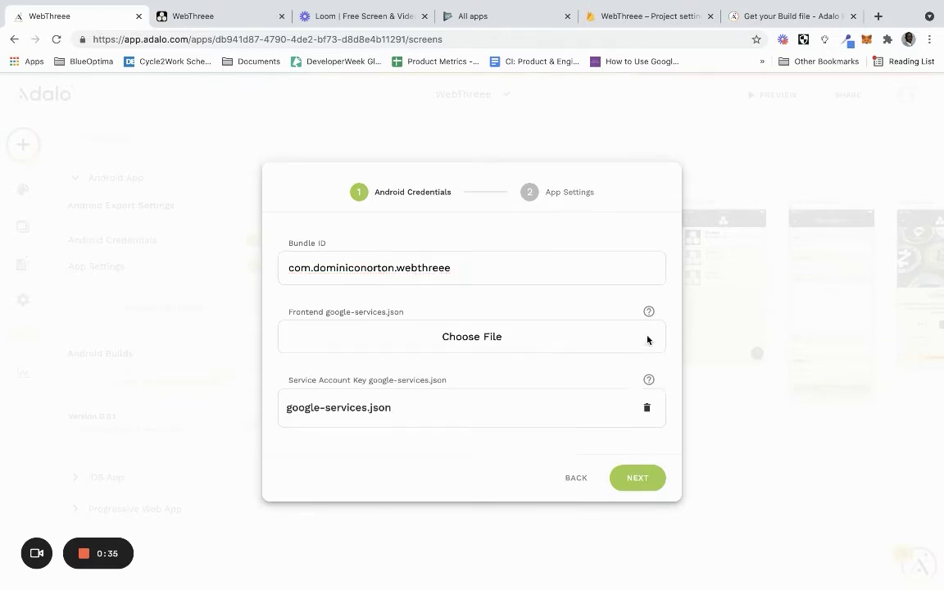
left_click(647, 409)
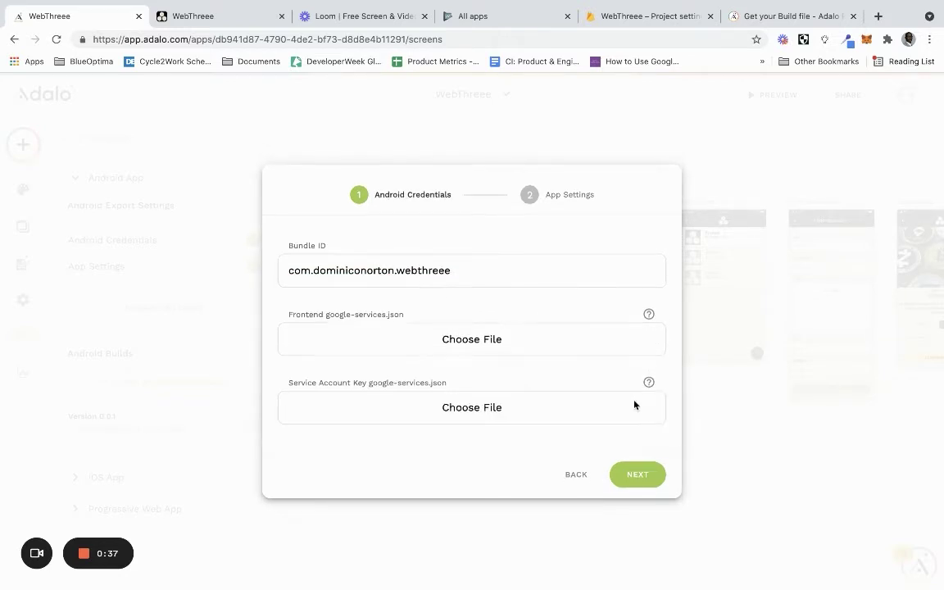
left_click(471, 339)
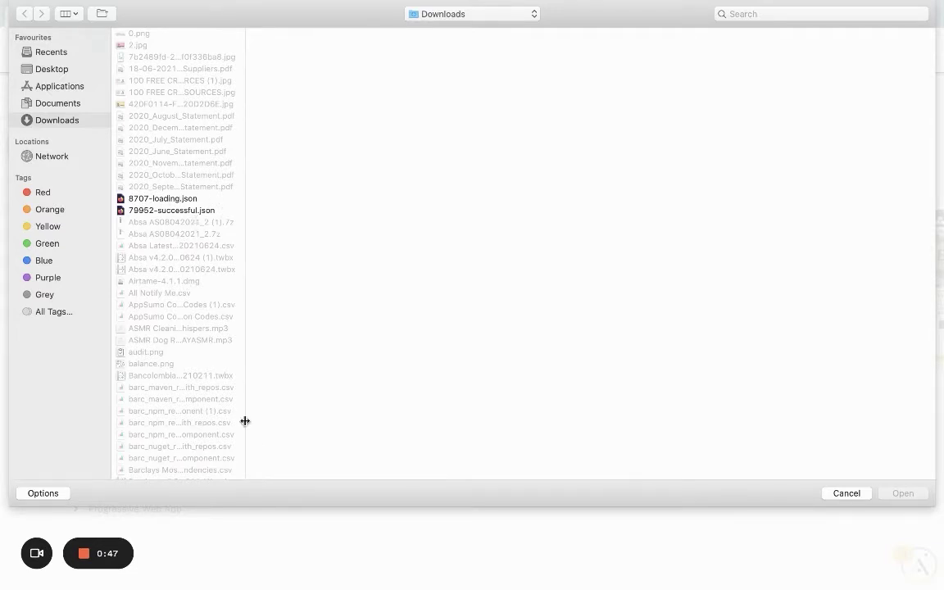
scroll(176, 433, "down", 20)
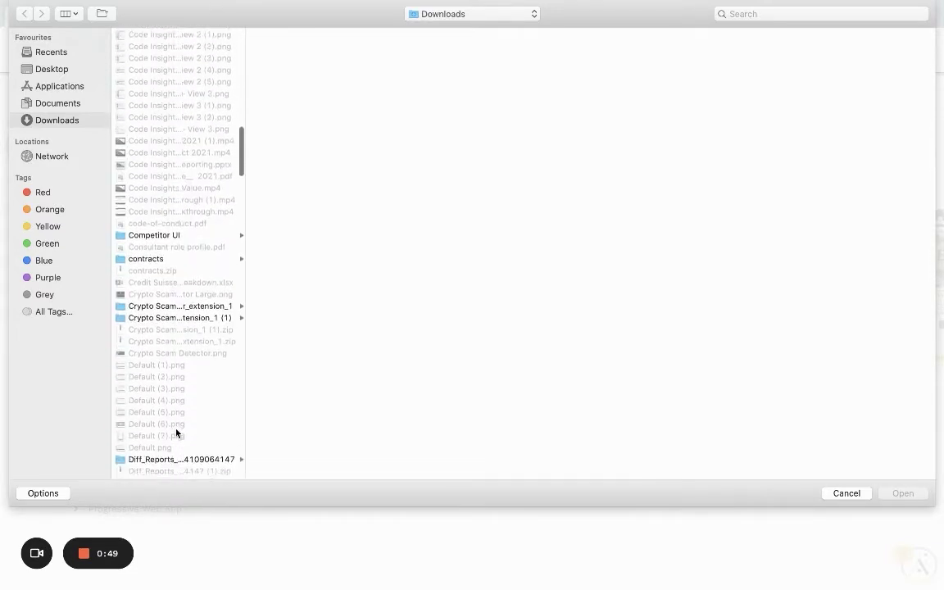
scroll(176, 433, "up", 5)
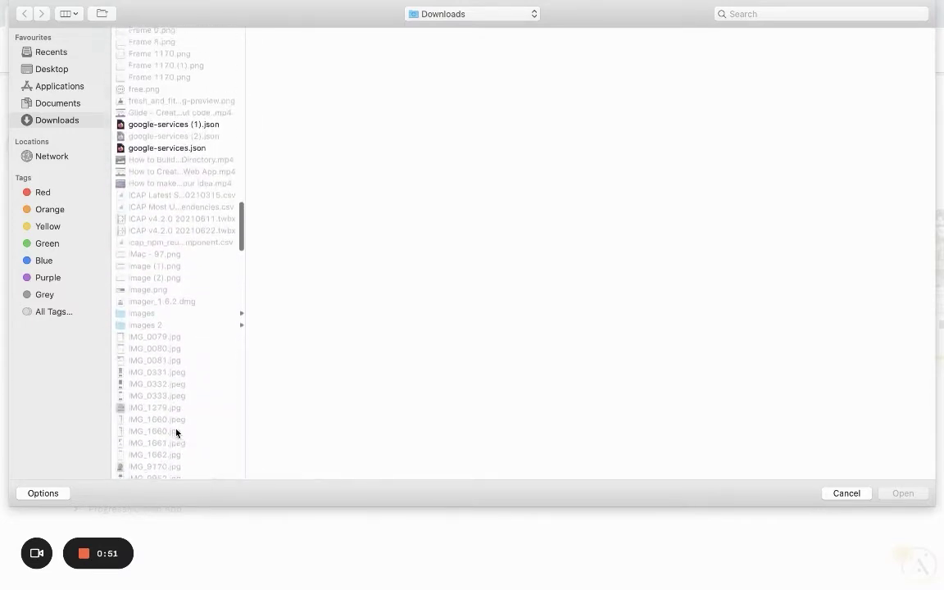
scroll(176, 433, "up", 1)
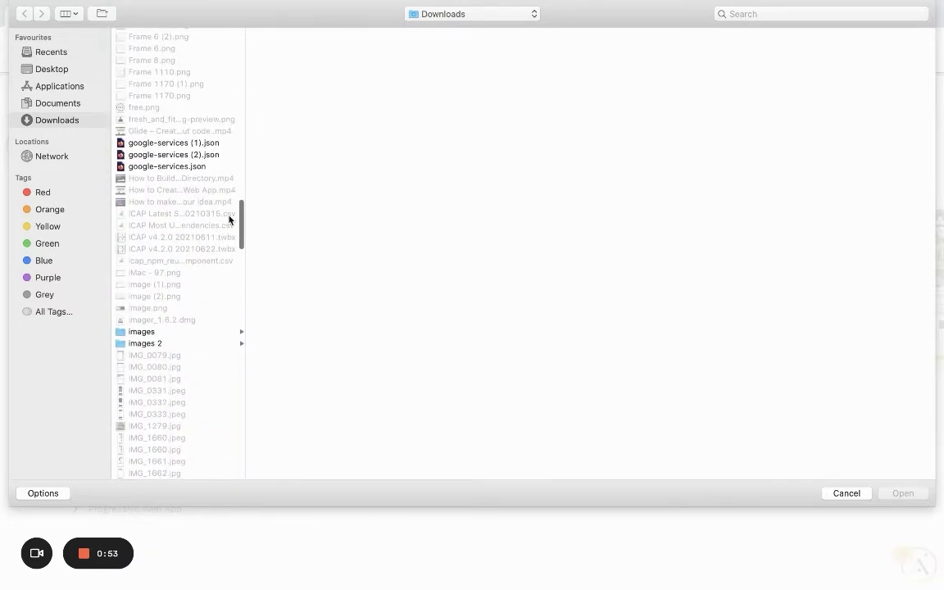
left_click(198, 156)
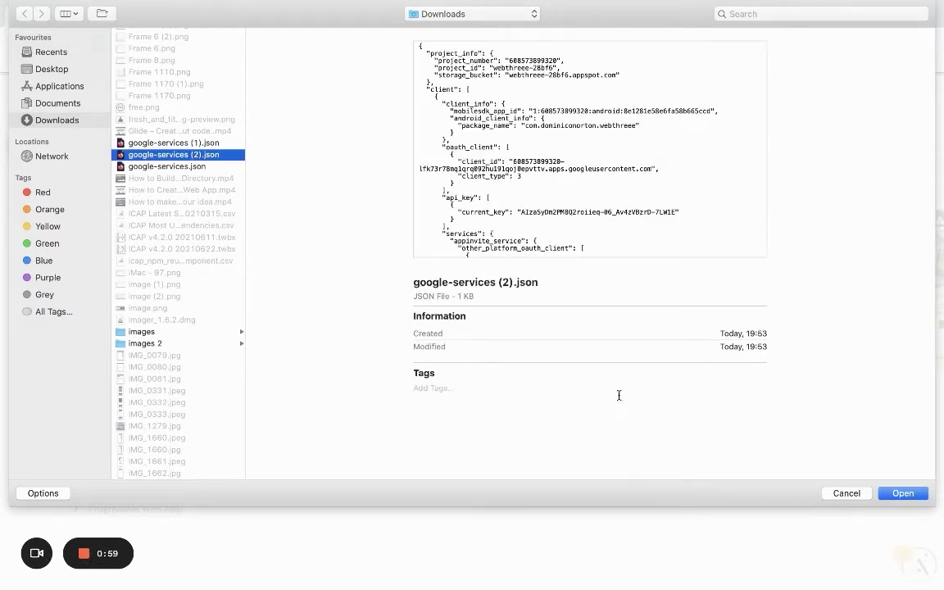
left_click(845, 494)
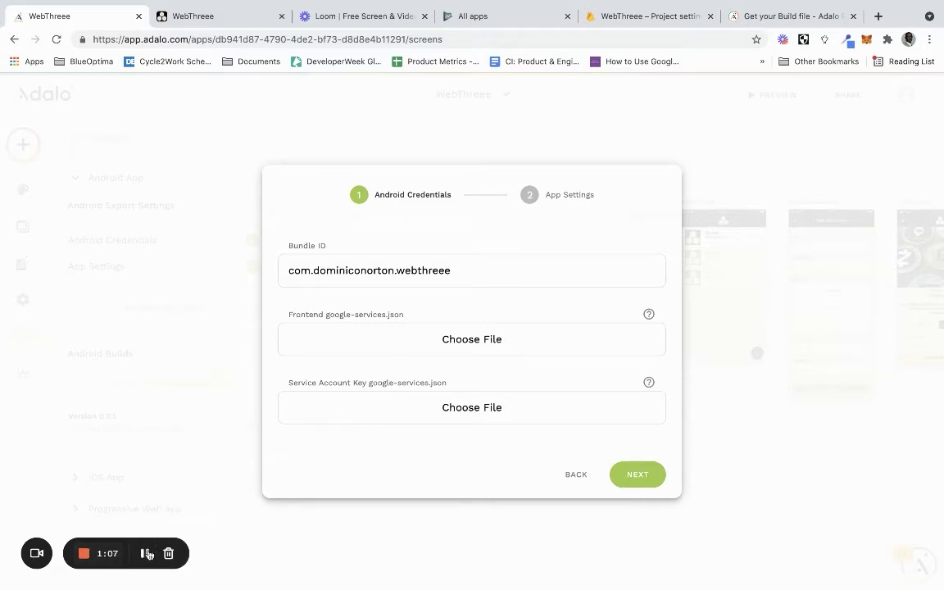
Upload google-services (2).json from the Desktop as the frontend file
left_click(468, 338)
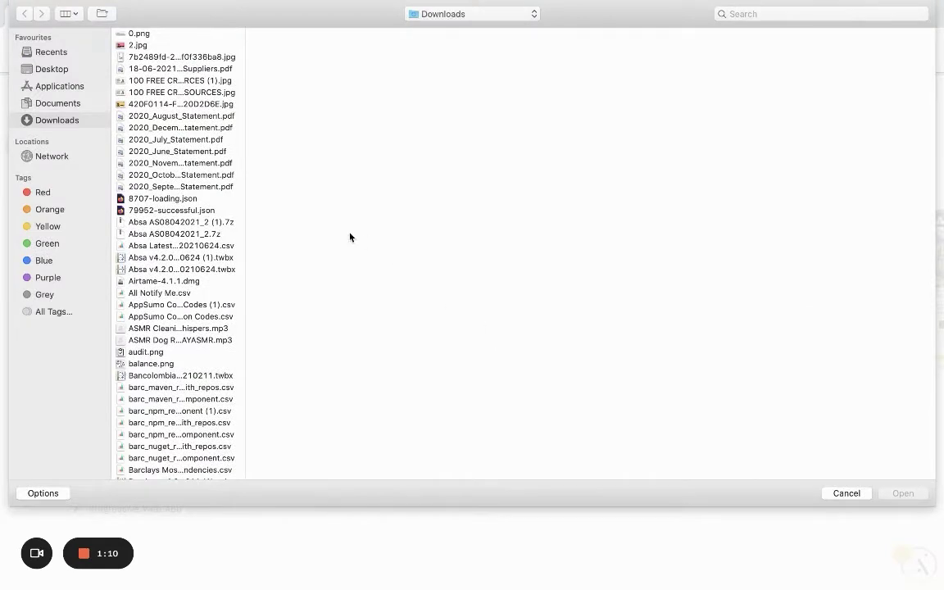
left_click(93, 70)
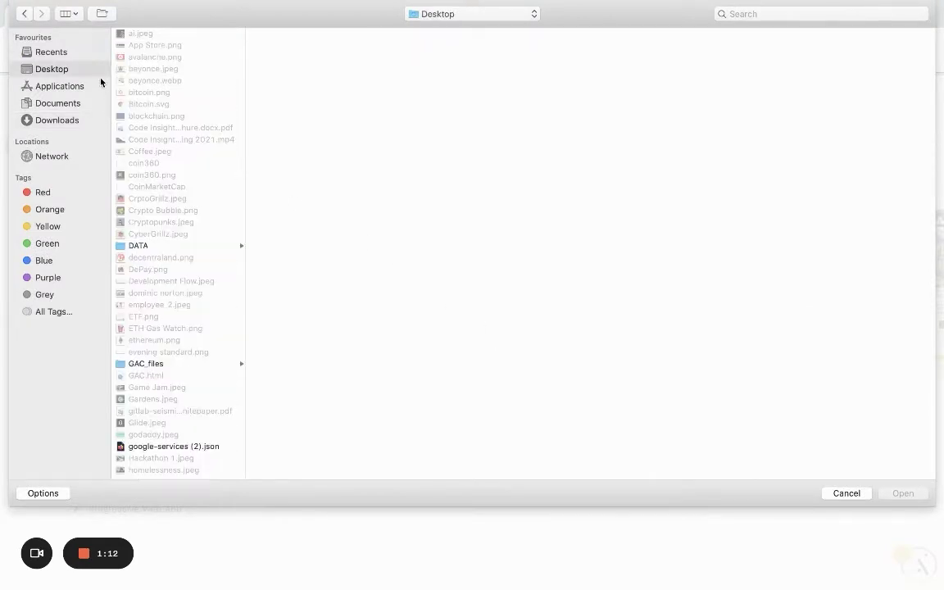
scroll(199, 309, "down", 5)
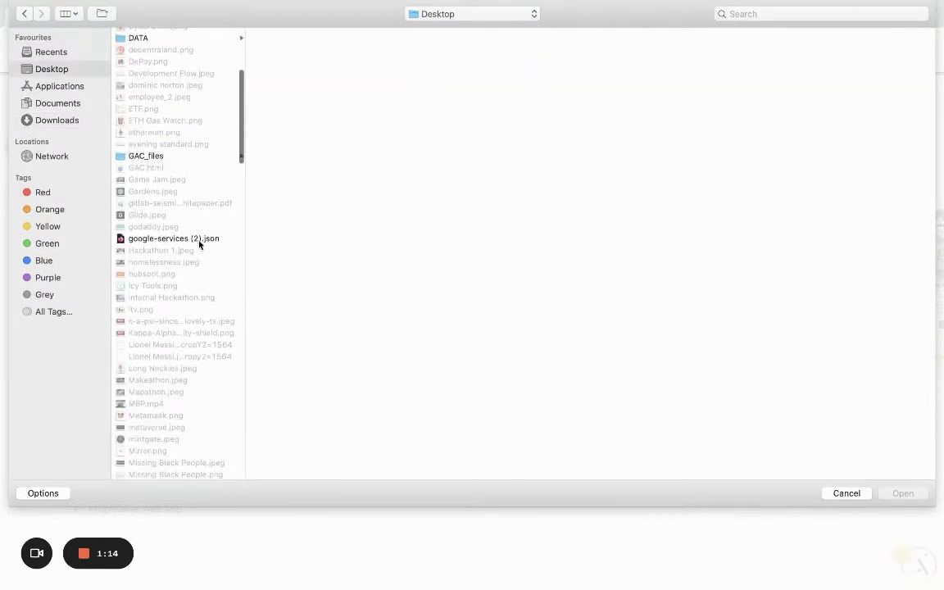
left_click(199, 238)
double_click(200, 238)
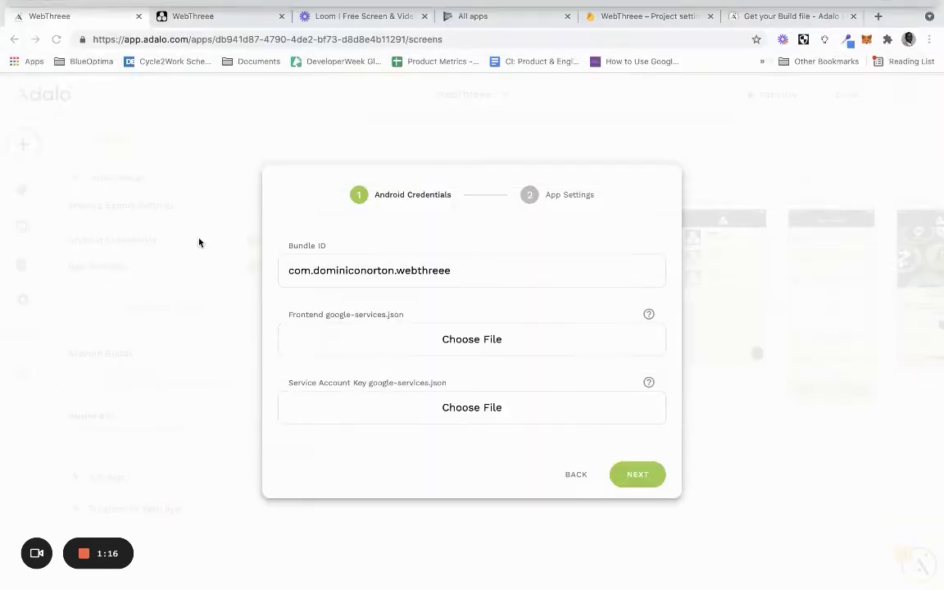
Upload the downloaded admin SDK key as the service account key file
left_click(464, 411)
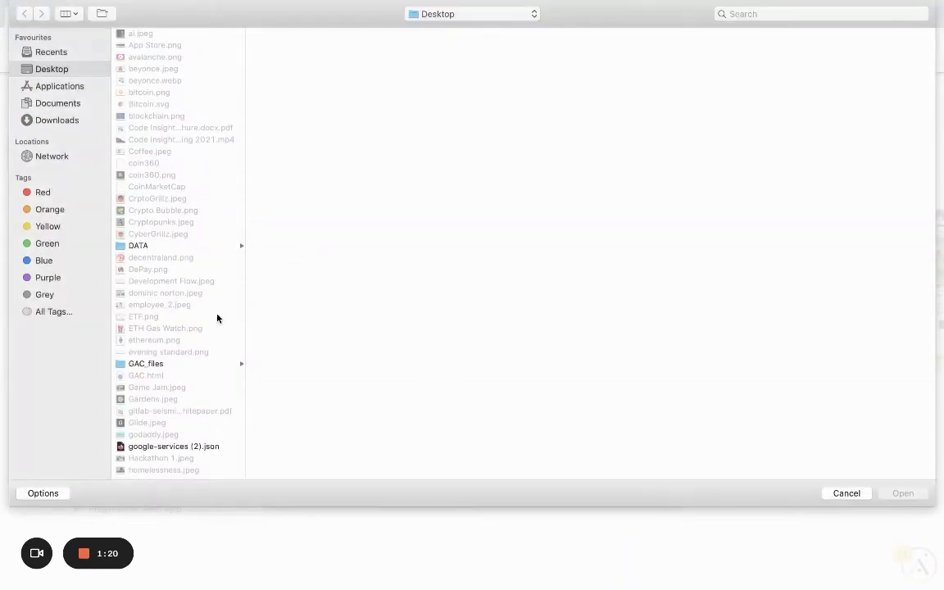
scroll(217, 318, "down", 5)
scroll(217, 317, "down", 5)
left_click(194, 462)
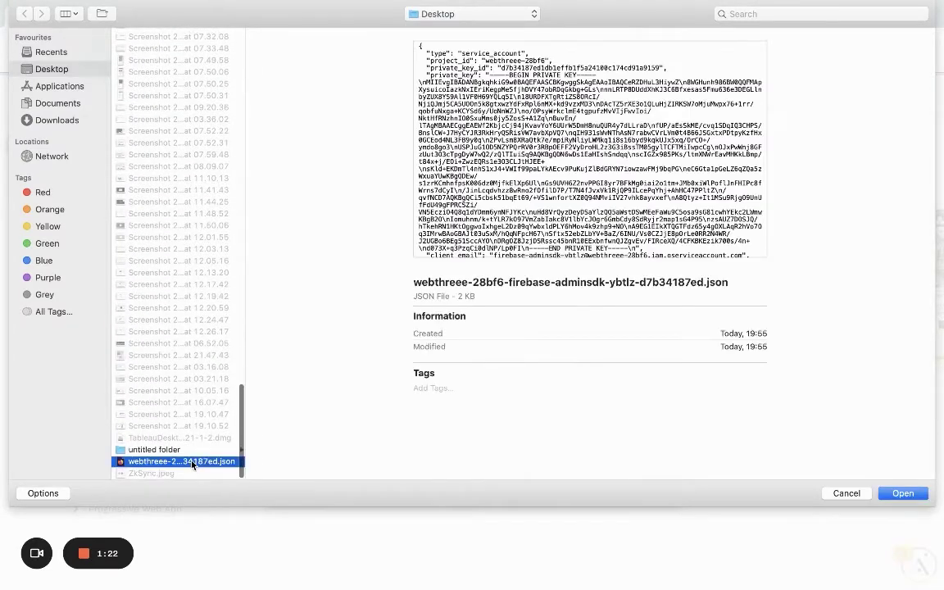
left_click(904, 493)
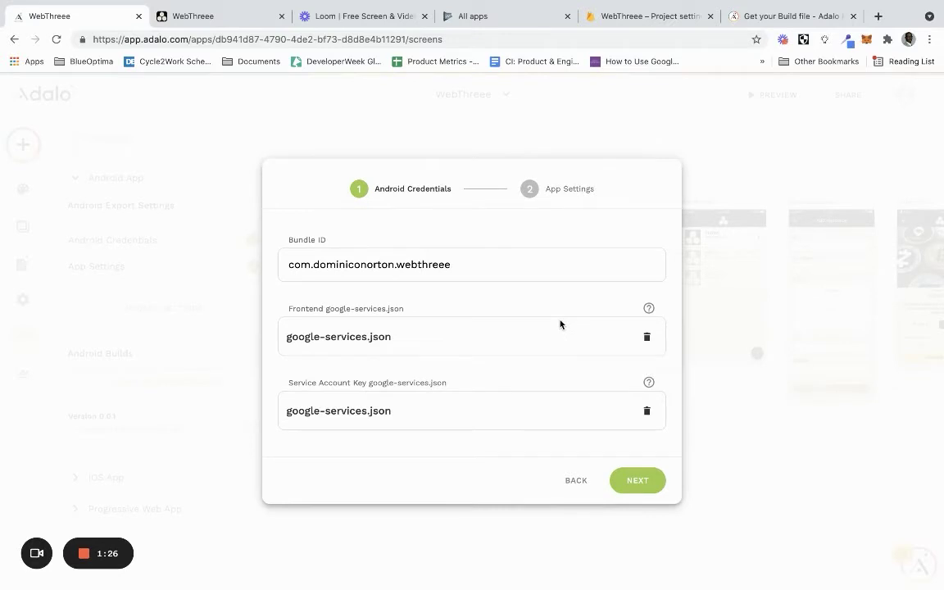
Save the Android settings, start an Android build with version 0.0.2, then switch to Play Console
left_click(631, 479)
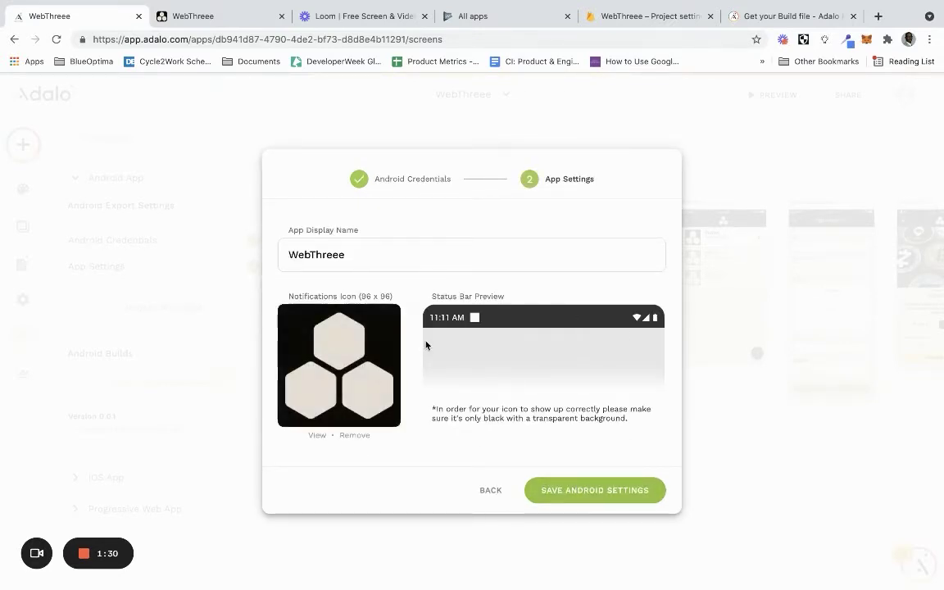
left_click(581, 500)
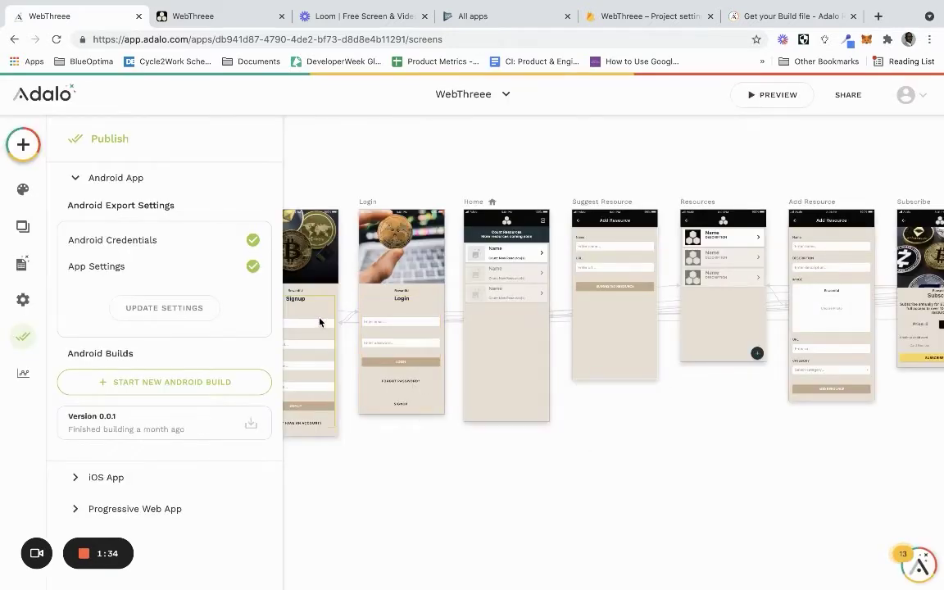
left_click(160, 382)
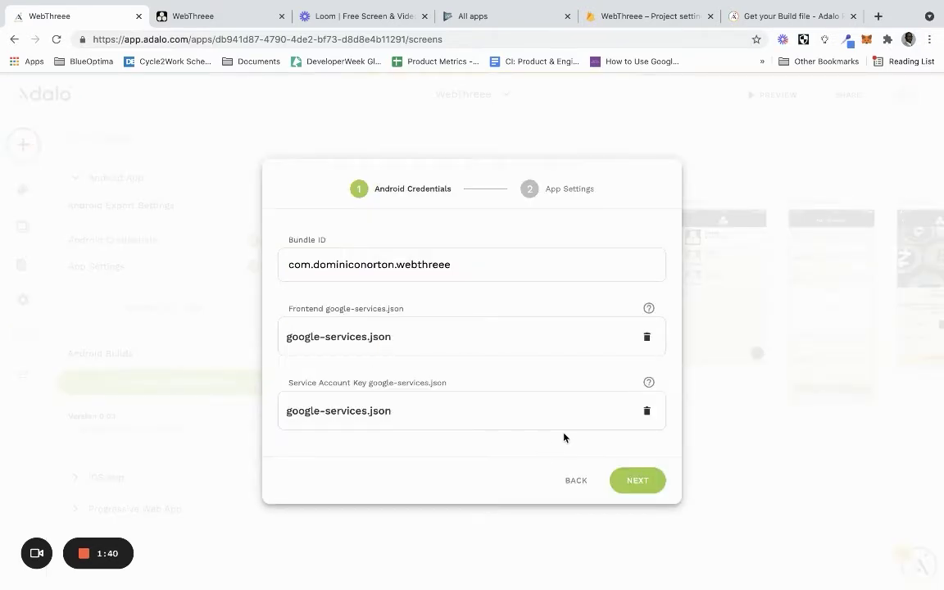
left_click(636, 483)
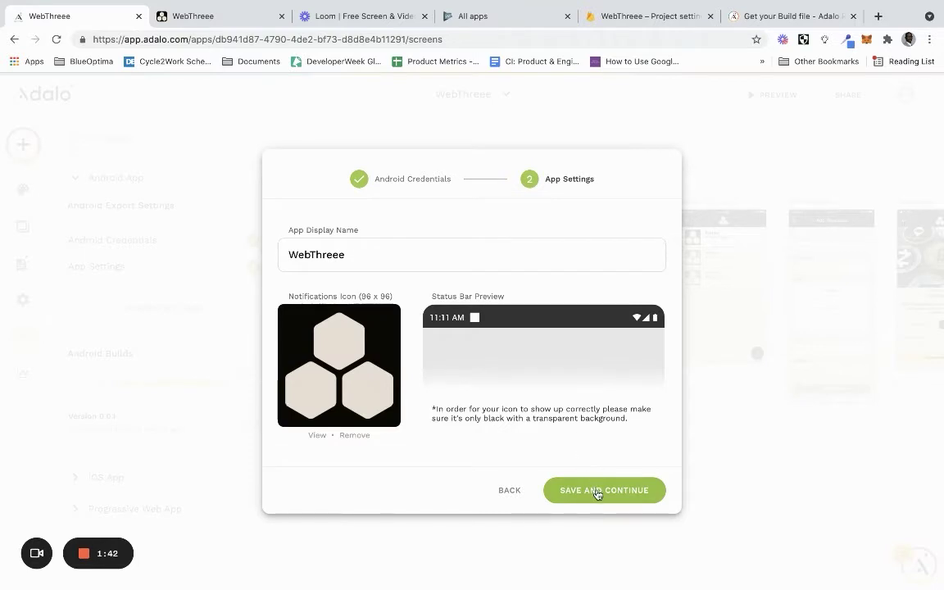
left_click(597, 494)
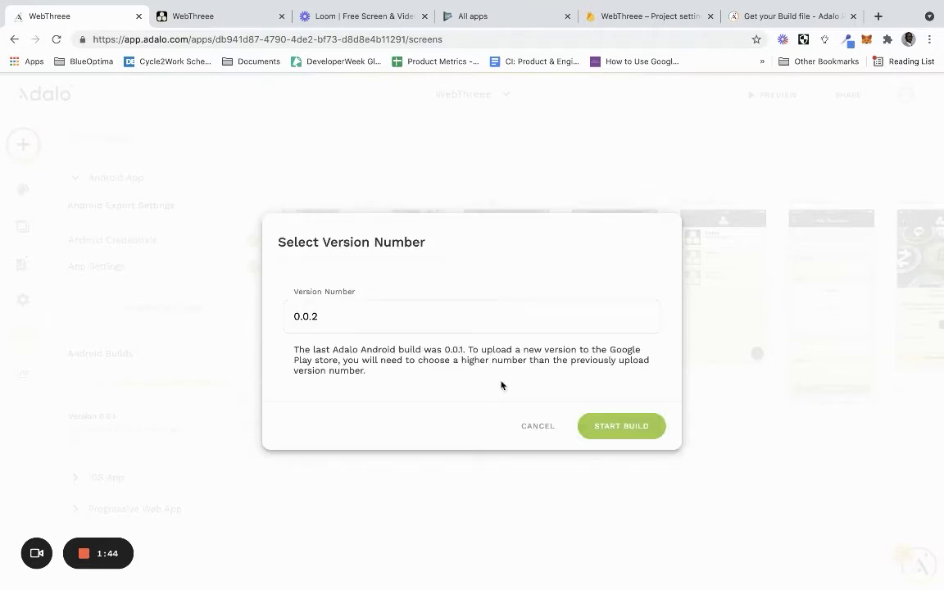
left_click(617, 421)
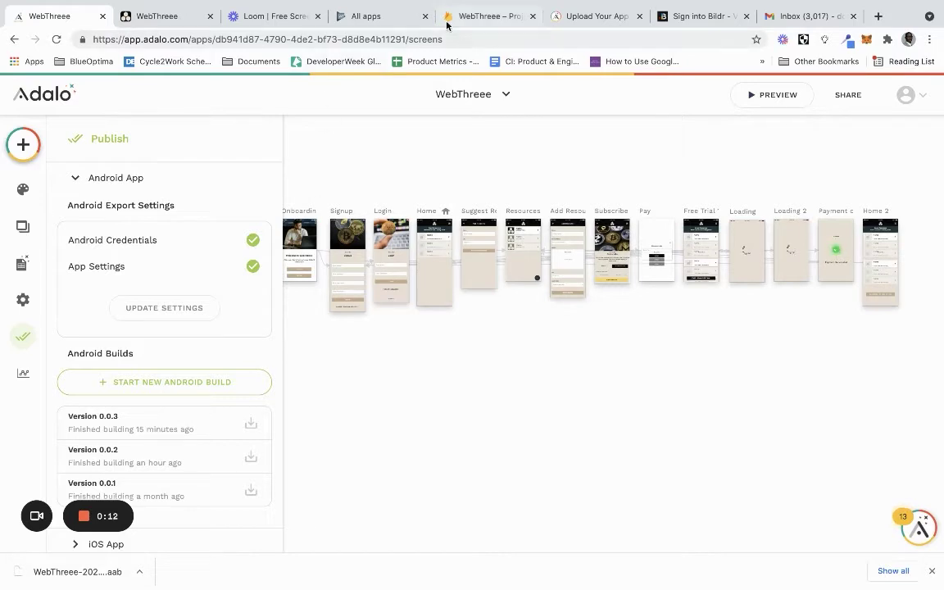
left_click(376, 18)
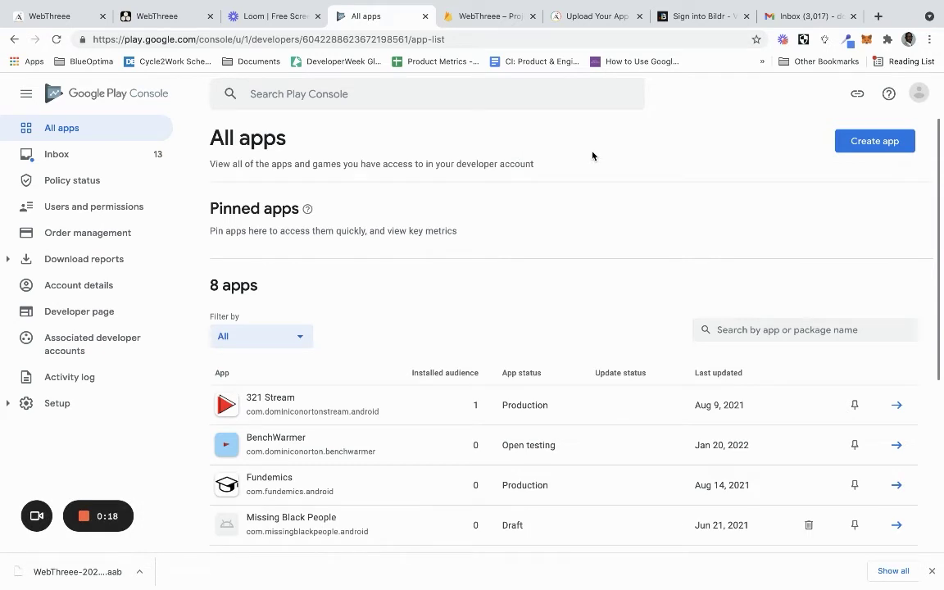
Begin a new Play Console app named WebThreee with English (United Kingdom) as default language
left_click(853, 141)
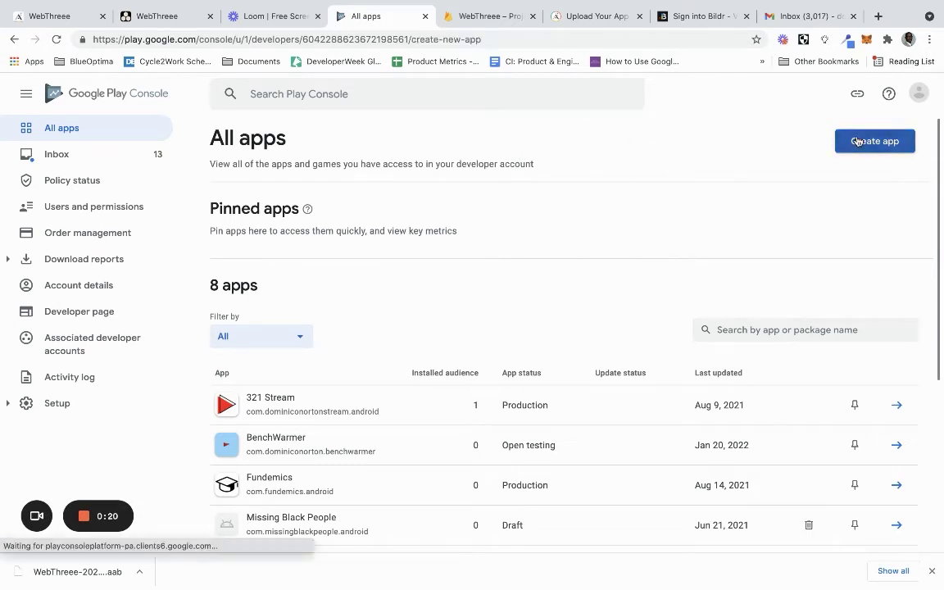
left_click(556, 218)
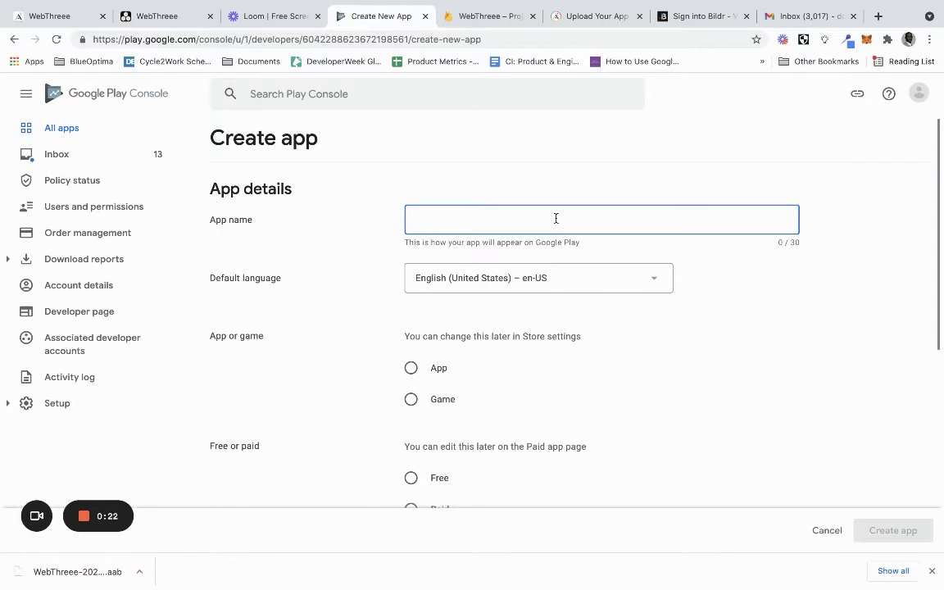
type("web")
key("BackSpace")
key("BackSpace")
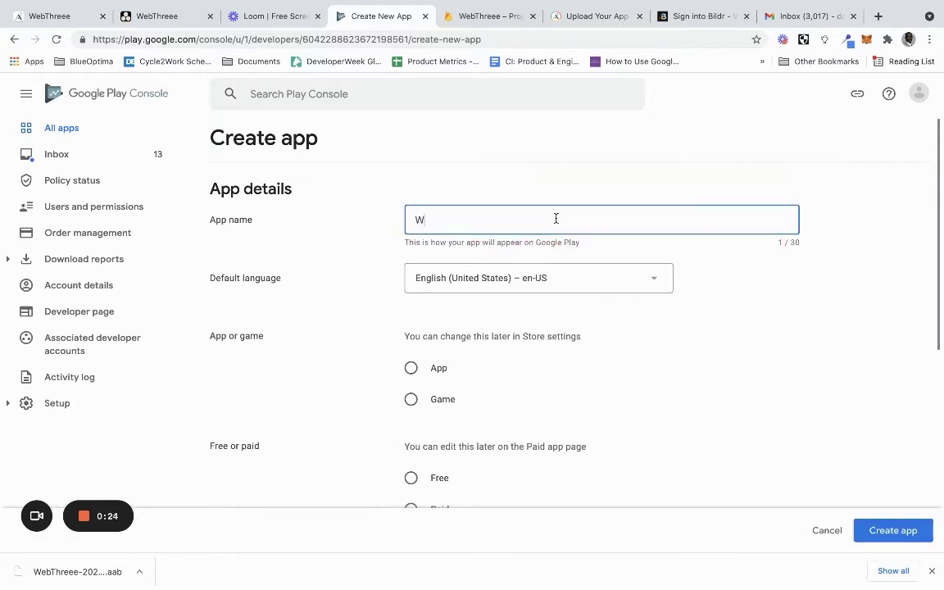
type("ebThreee")
left_click(608, 287)
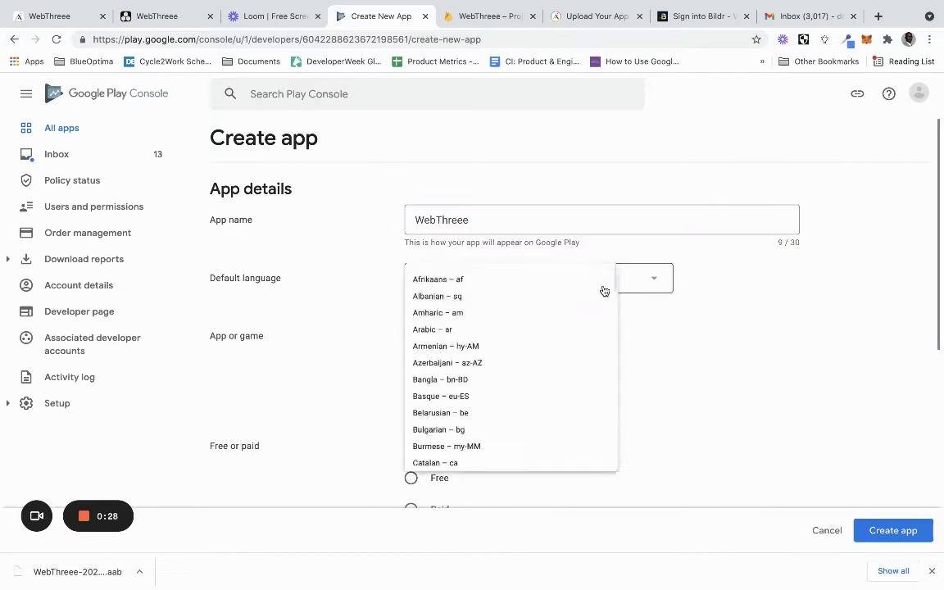
left_click(594, 494)
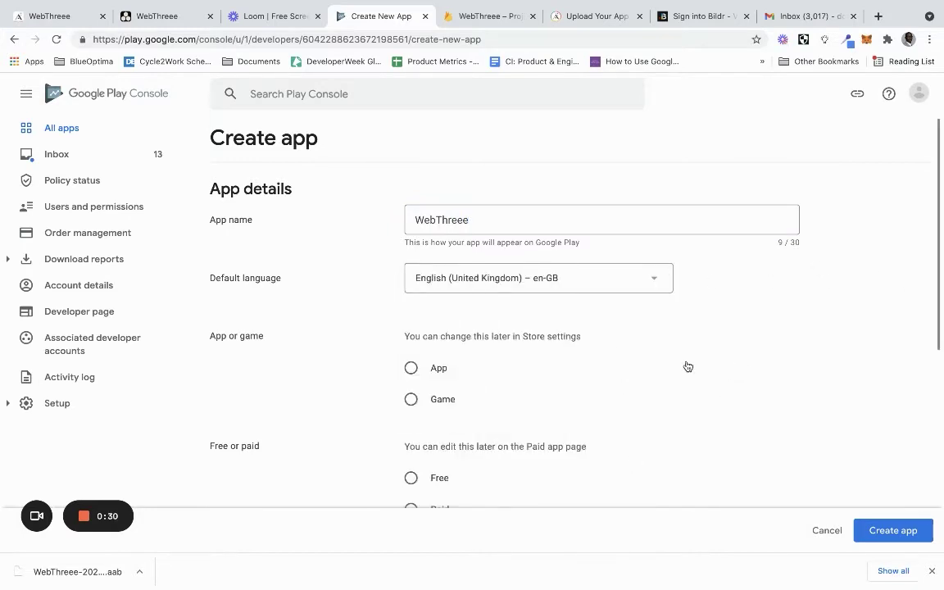
Mark it as a free App, accept both declarations, and create it
left_click(424, 370)
scroll(424, 371, "down", 3)
left_click(413, 355)
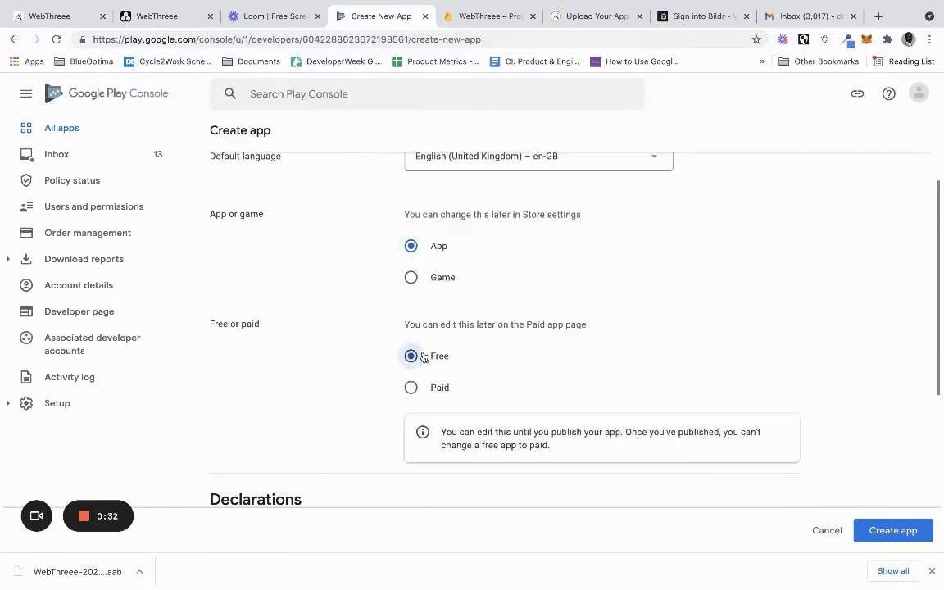
scroll(418, 355, "down", 5)
left_click(410, 316)
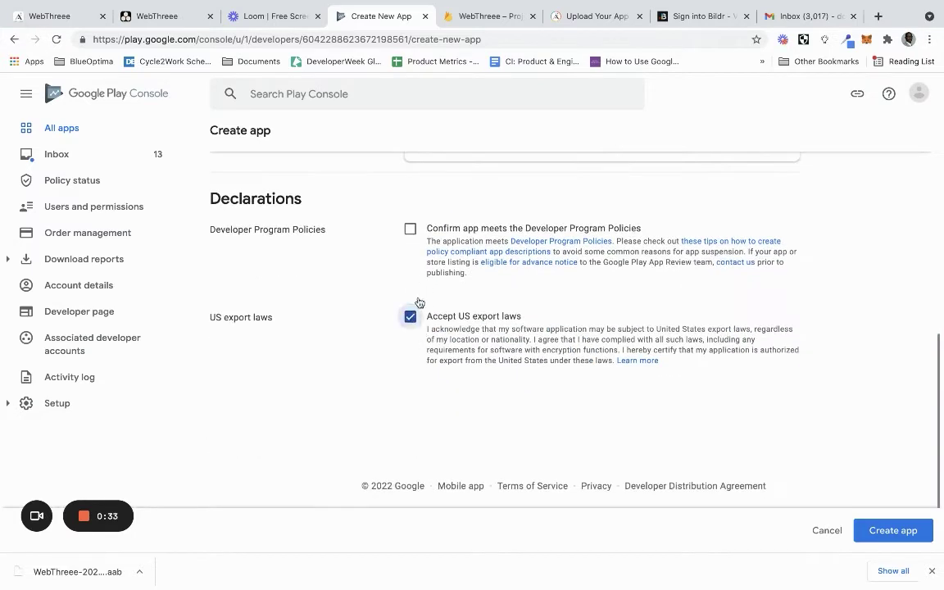
left_click(410, 229)
left_click(894, 530)
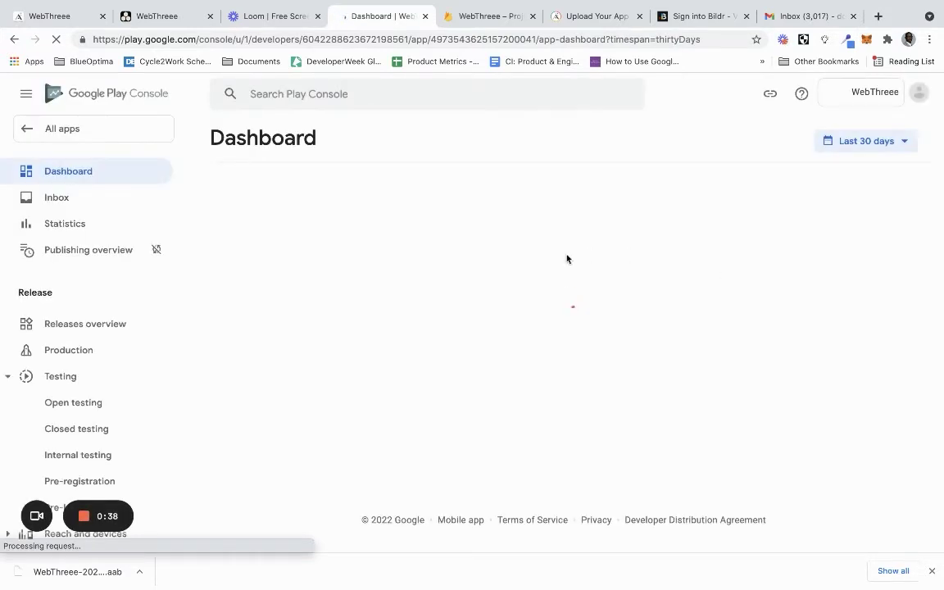
Add the existing tester list to internal testing via the dashboard tasks
scroll(541, 254, "down", 3)
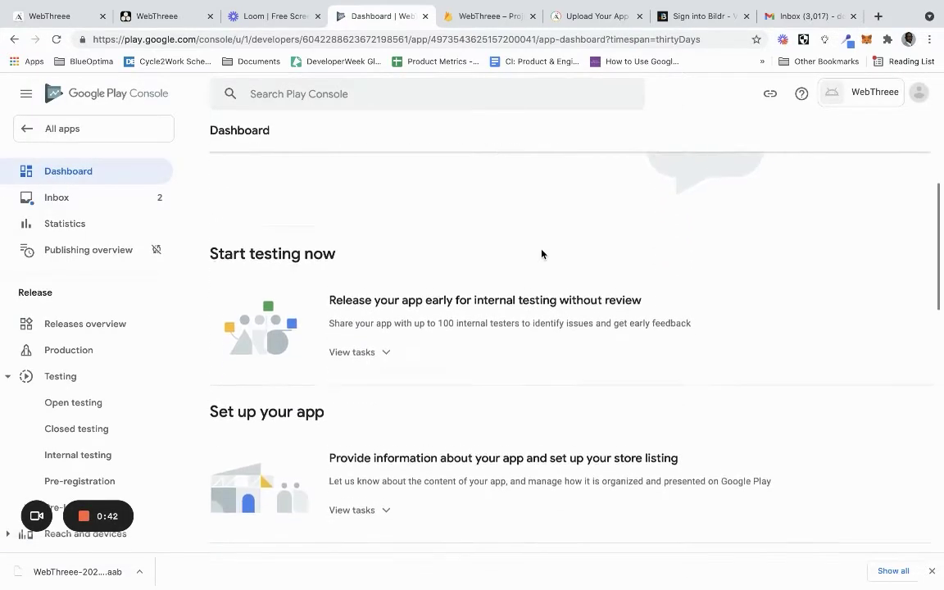
scroll(541, 254, "down", 6)
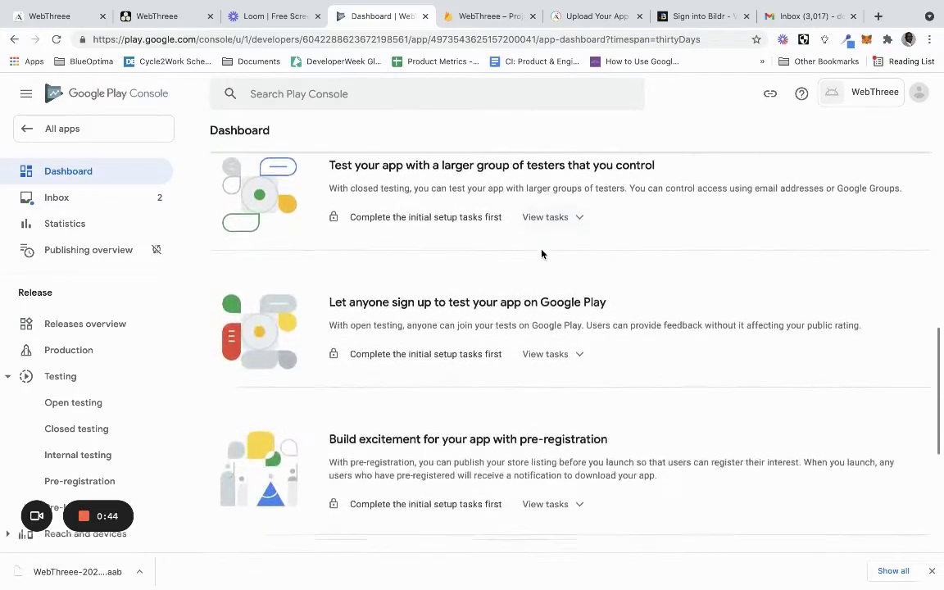
scroll(541, 254, "up", 5)
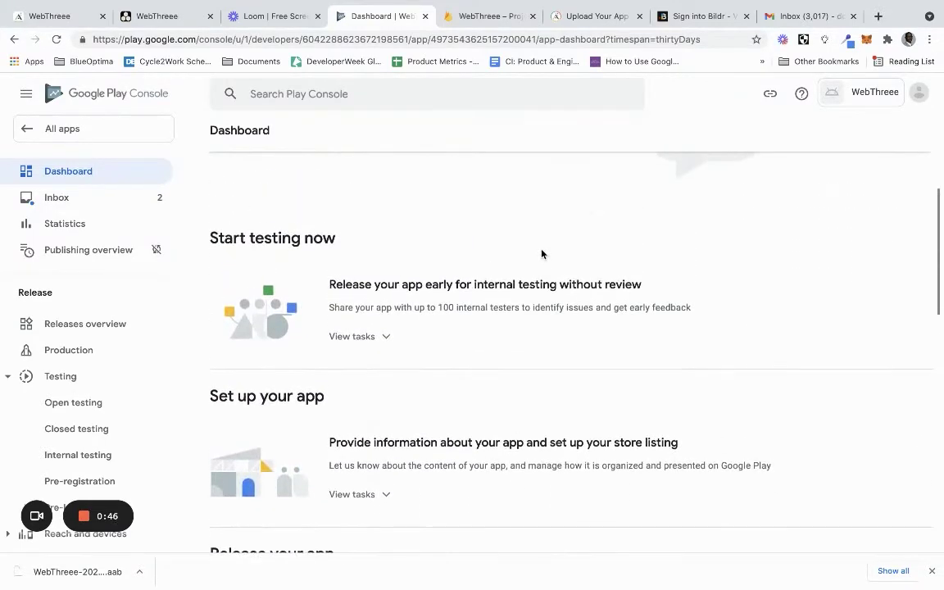
left_click(369, 335)
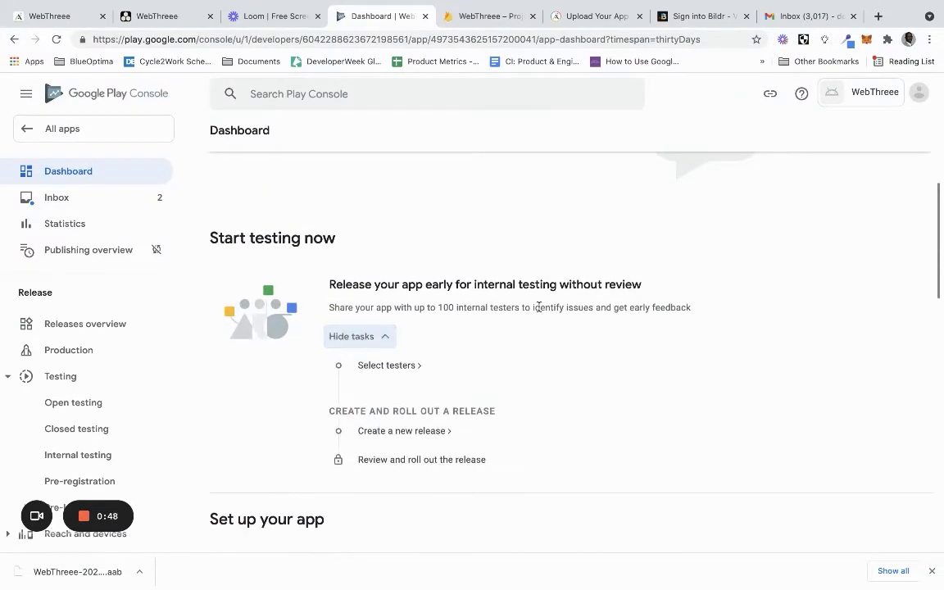
scroll(539, 309, "down", 2)
left_click(392, 243)
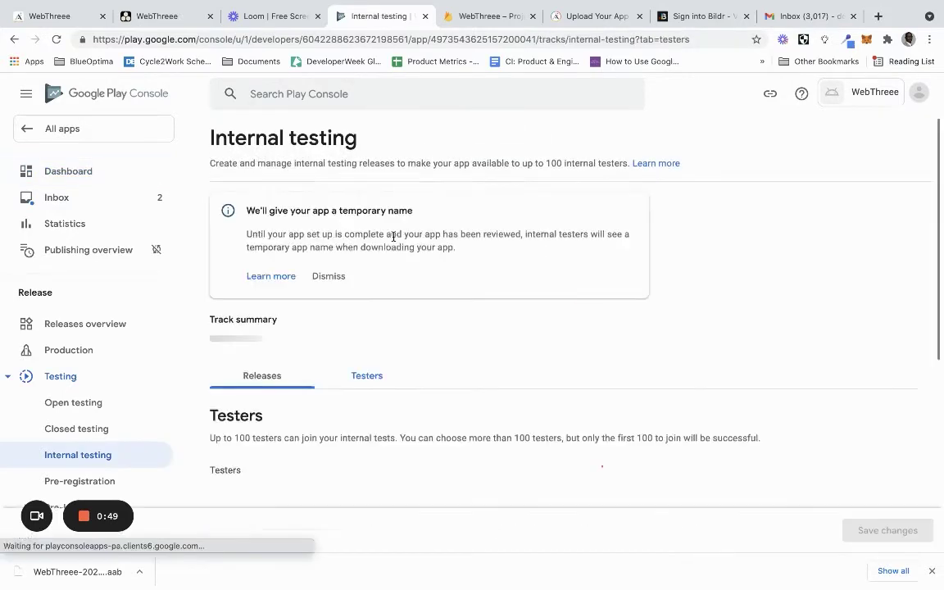
scroll(463, 283, "down", 3)
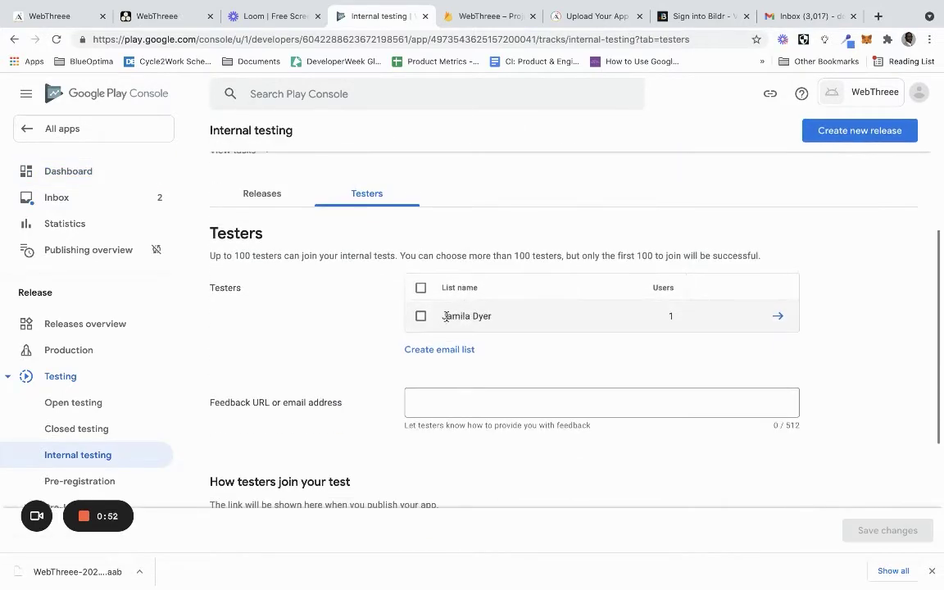
left_click(421, 316)
Enter the developer's feedback email, save the changes, and return to the Dashboard
left_click(443, 399)
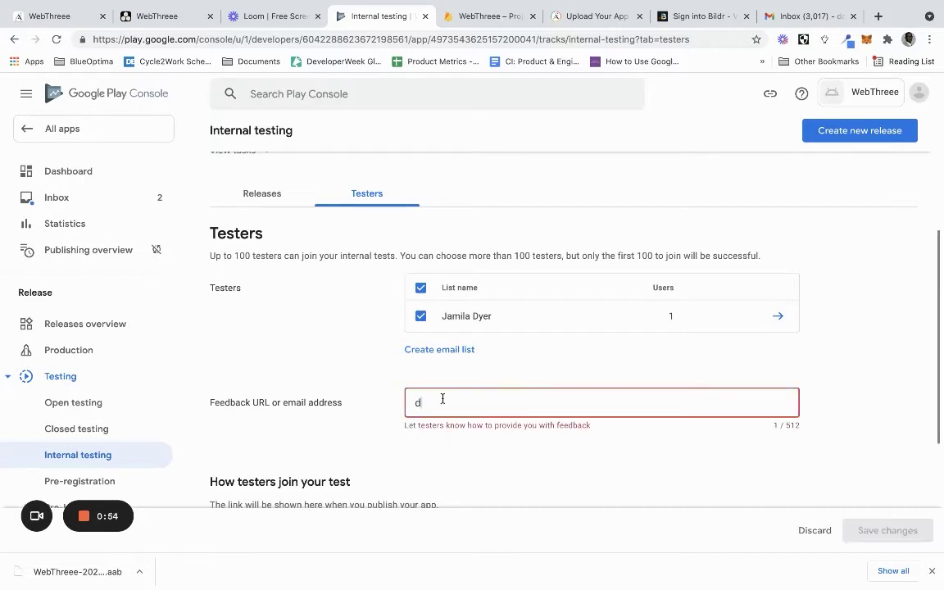
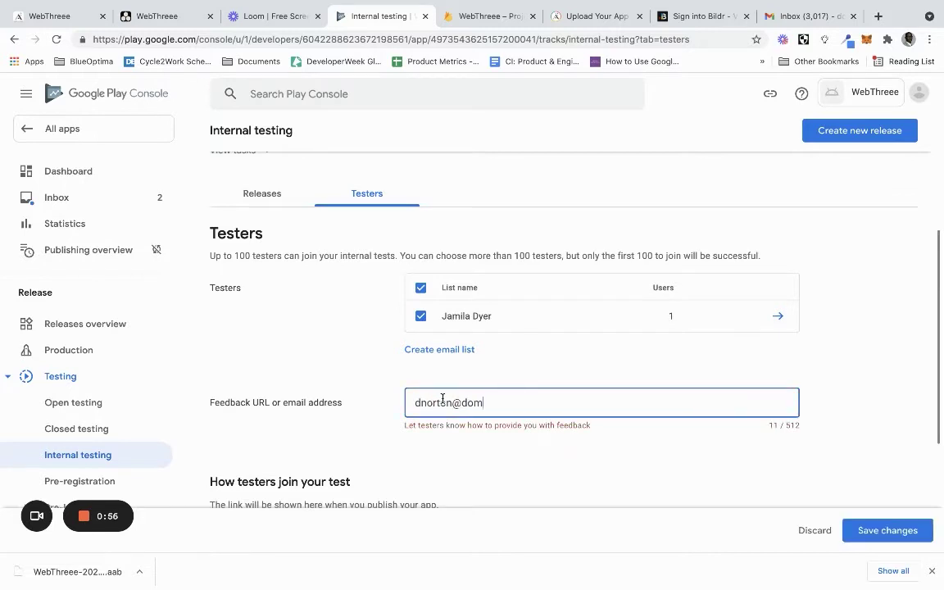
scroll(492, 393, "down", 3)
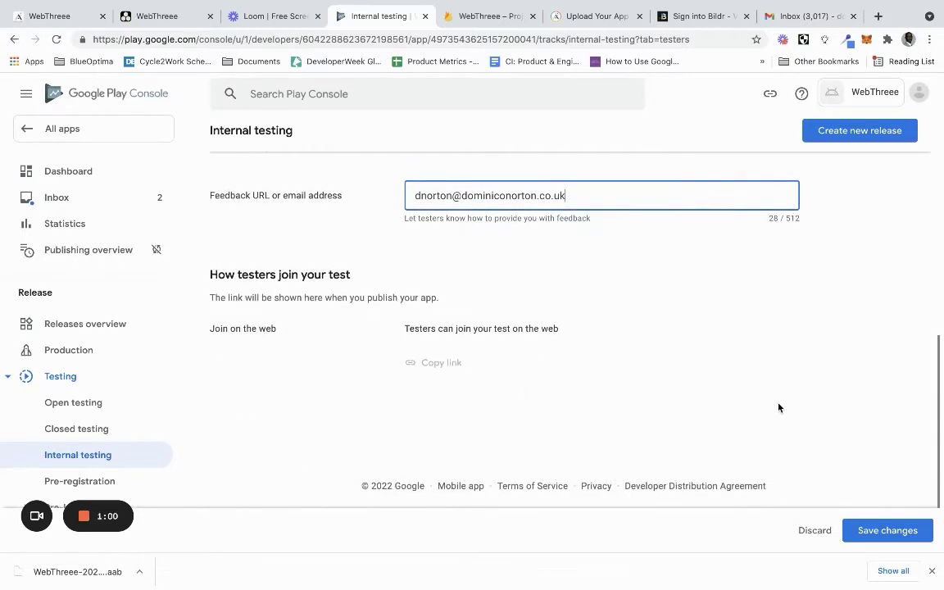
left_click(877, 533)
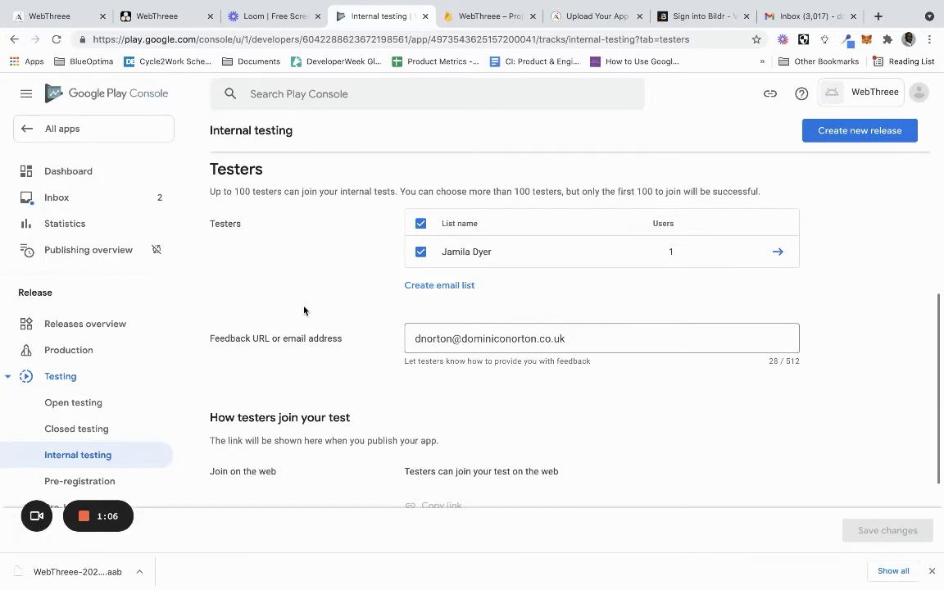
left_click(118, 181)
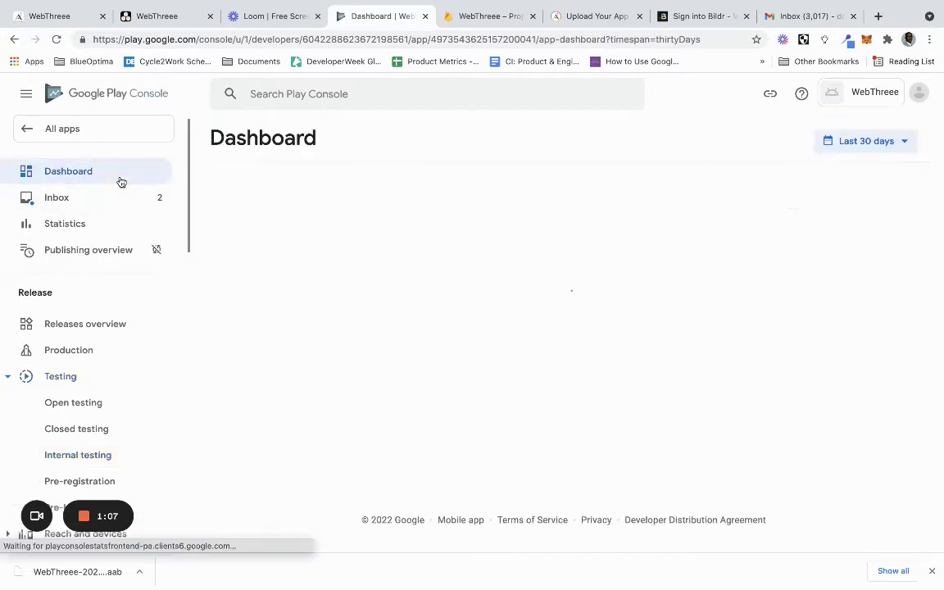
scroll(470, 371, "down", 5)
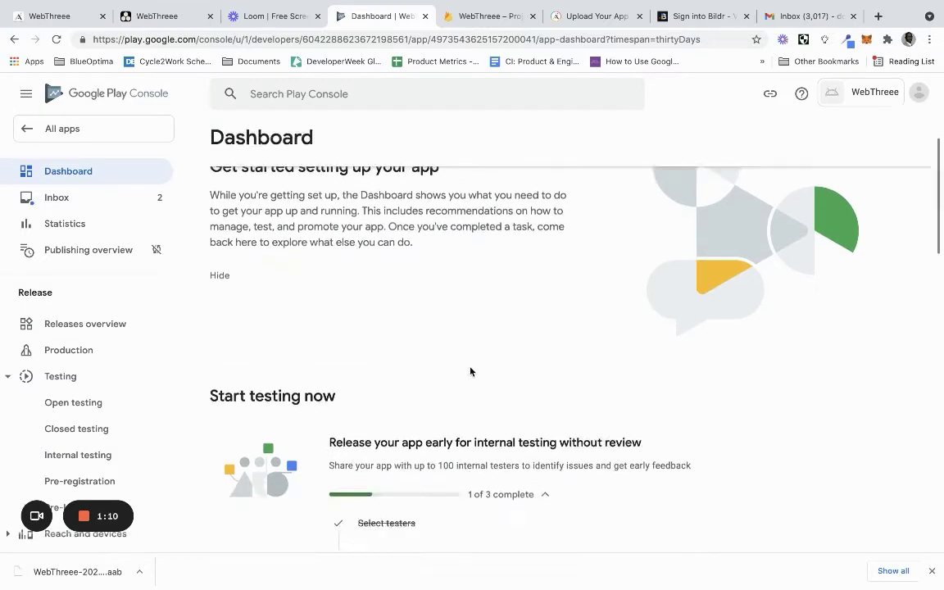
scroll(471, 371, "up", 1)
scroll(470, 371, "up", 1)
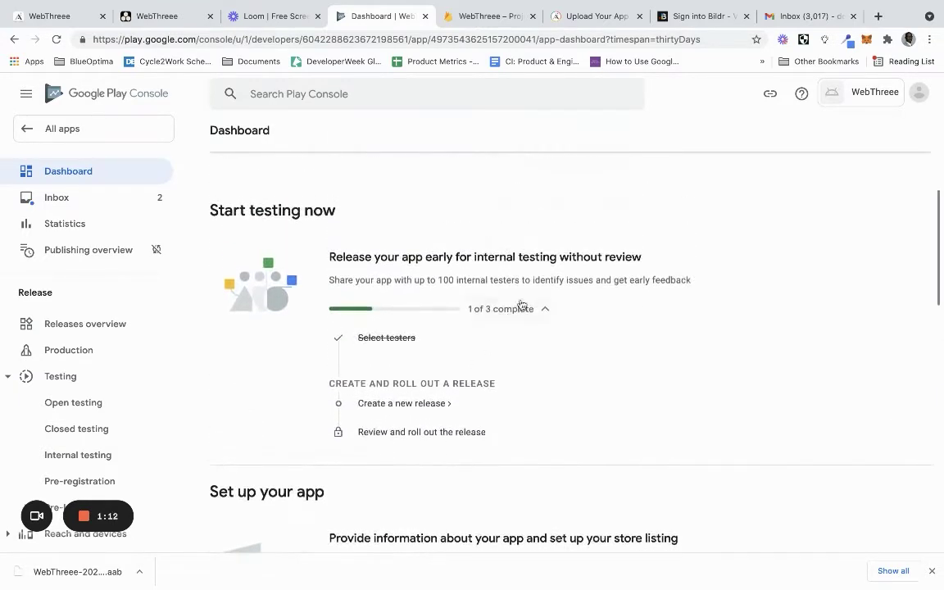
Create a new internal testing release and upload the downloaded WebThreee .aab bundle
left_click(410, 405)
scroll(459, 307, "down", 4)
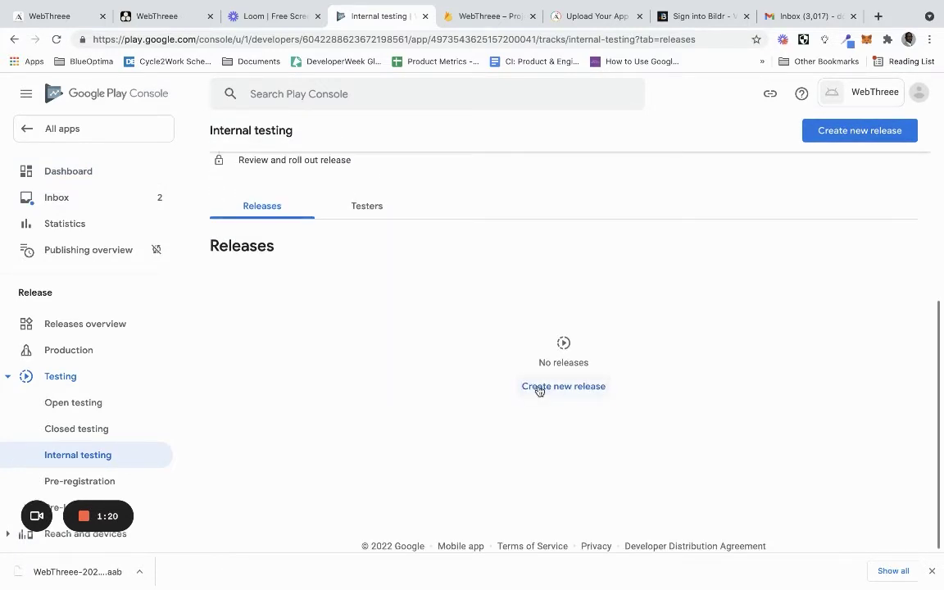
left_click(540, 388)
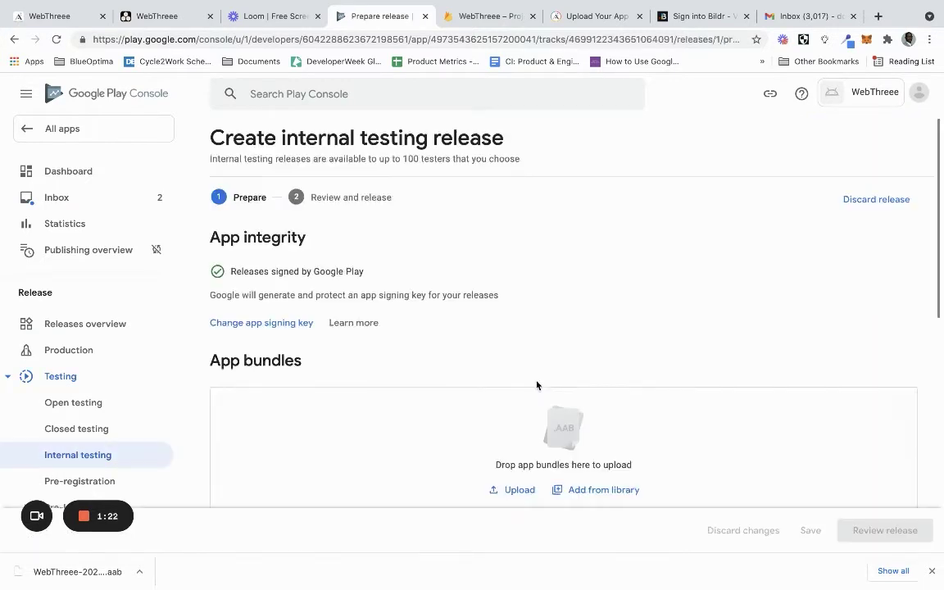
scroll(533, 376, "down", 2)
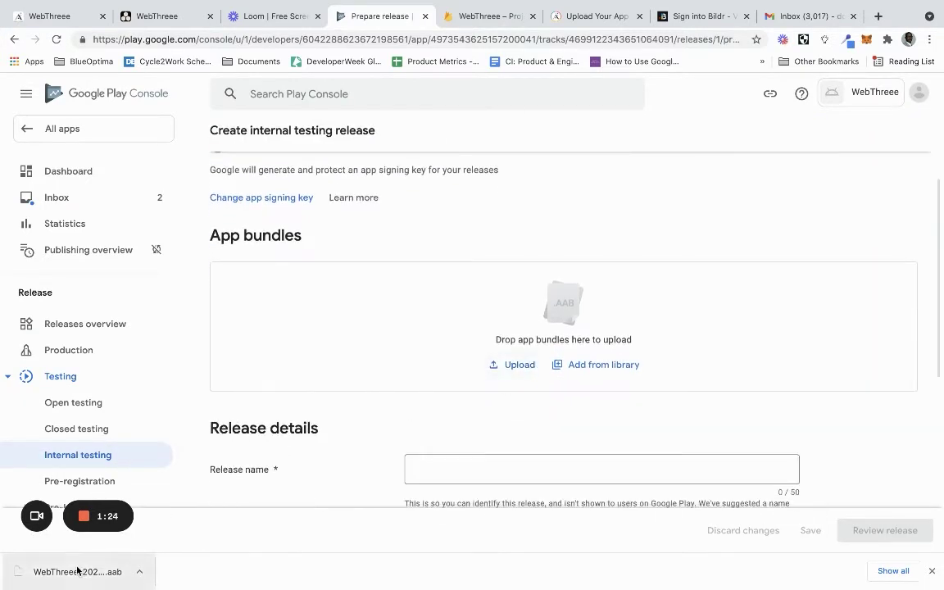
left_click_drag(78, 571, 408, 321)
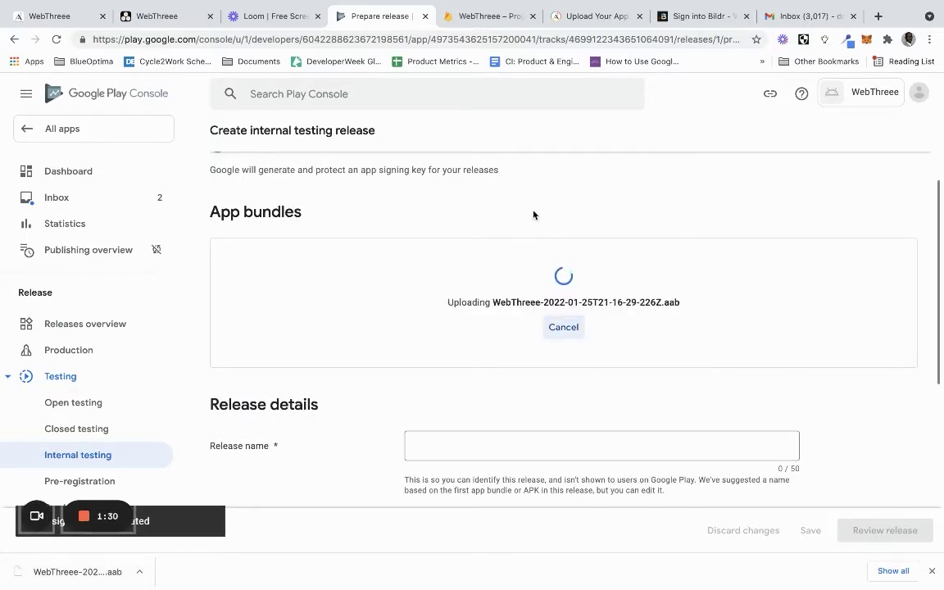
Review the release with bundle 103 (0.0.3) and save it as a draft
scroll(534, 215, "down", 3)
scroll(533, 211, "up", 2)
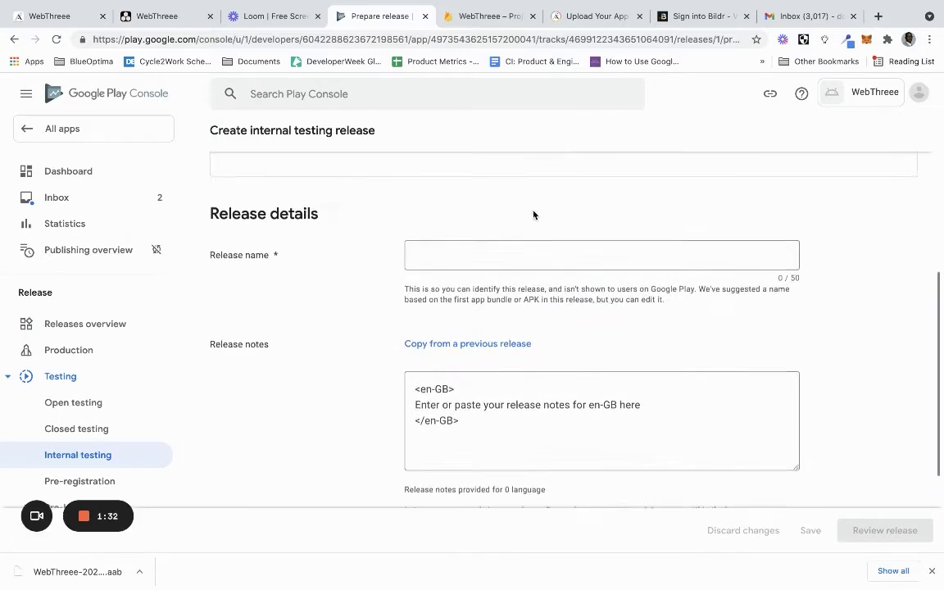
scroll(534, 215, "up", 2)
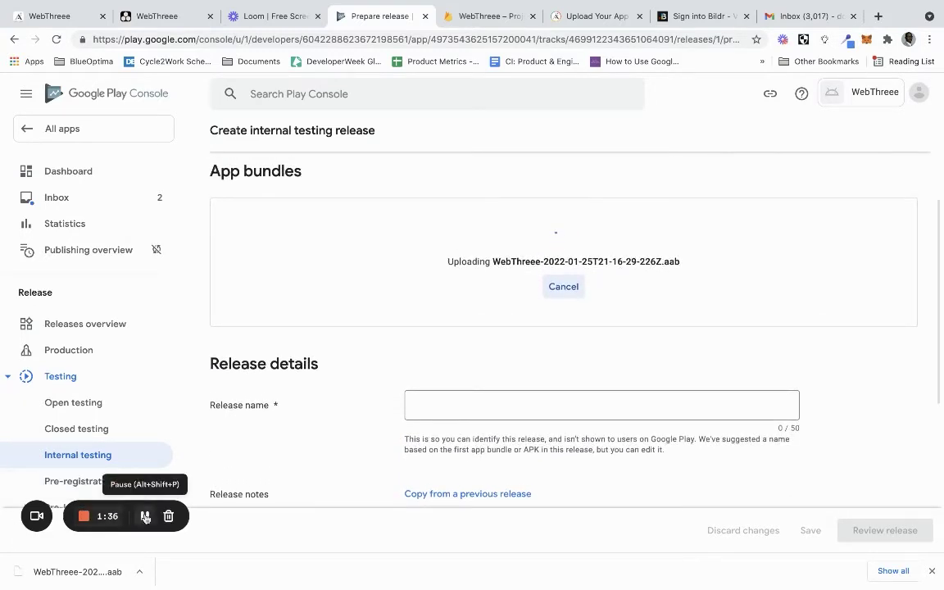
scroll(306, 300, "up", 5)
scroll(306, 300, "up", 2)
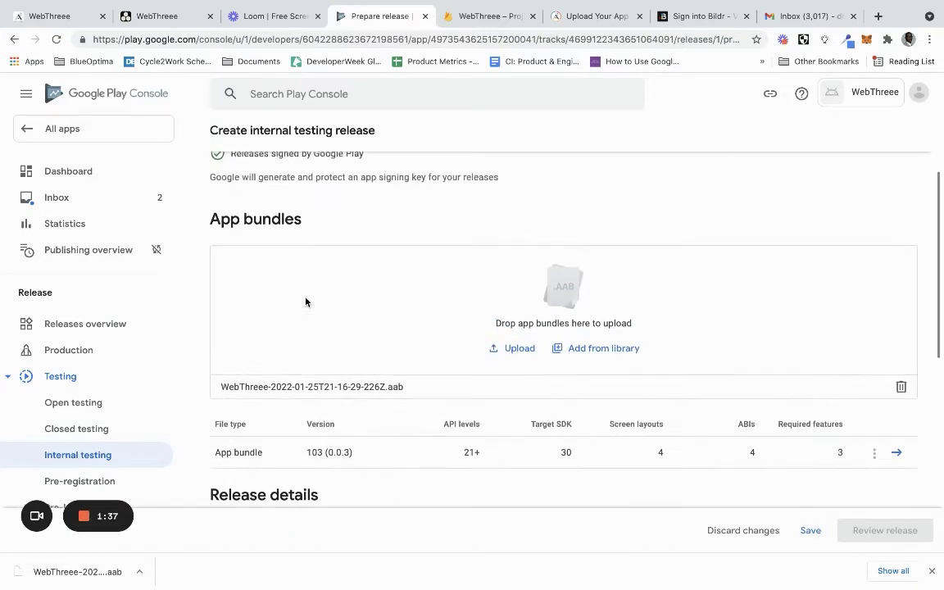
scroll(306, 302, "down", 2)
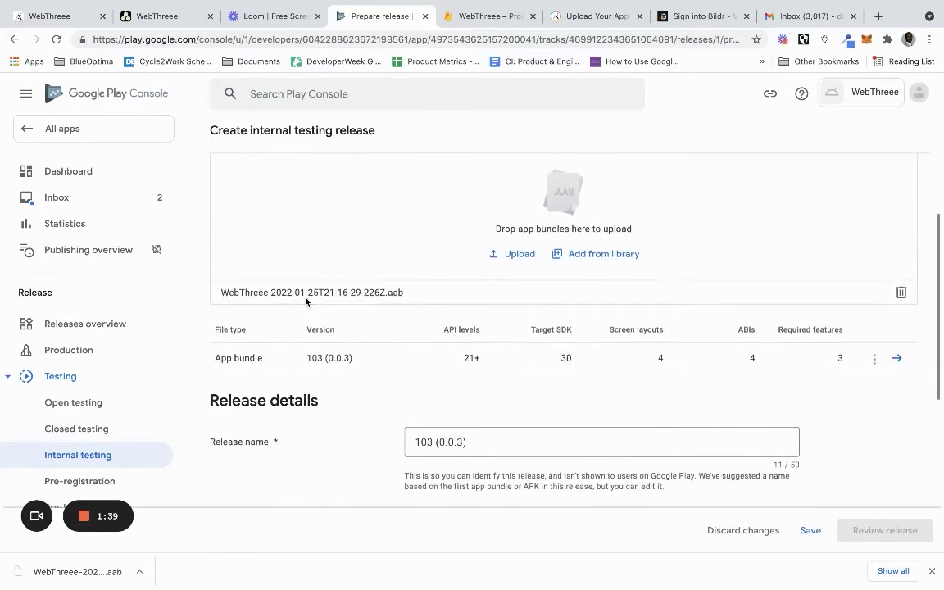
scroll(305, 302, "down", 2)
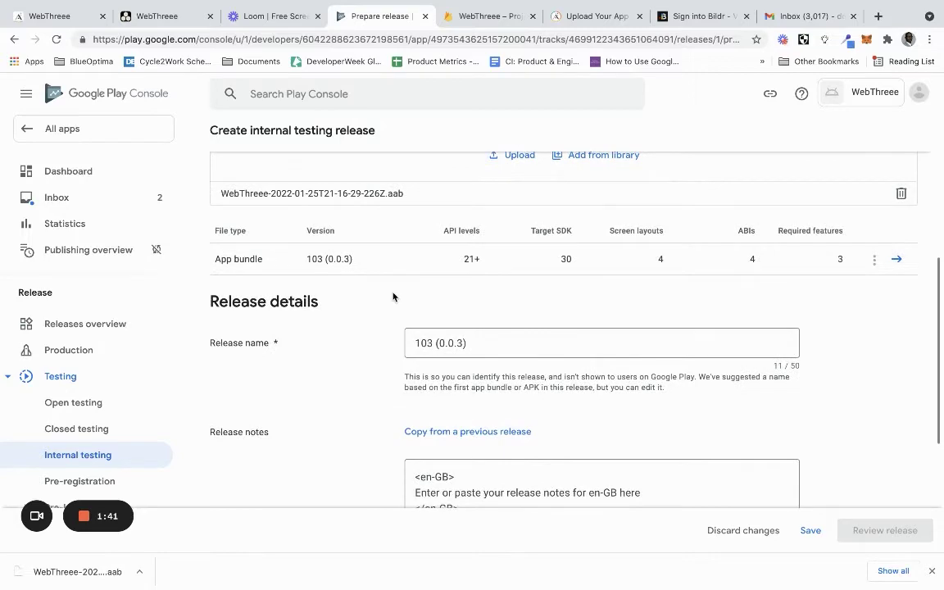
scroll(392, 295, "down", 3)
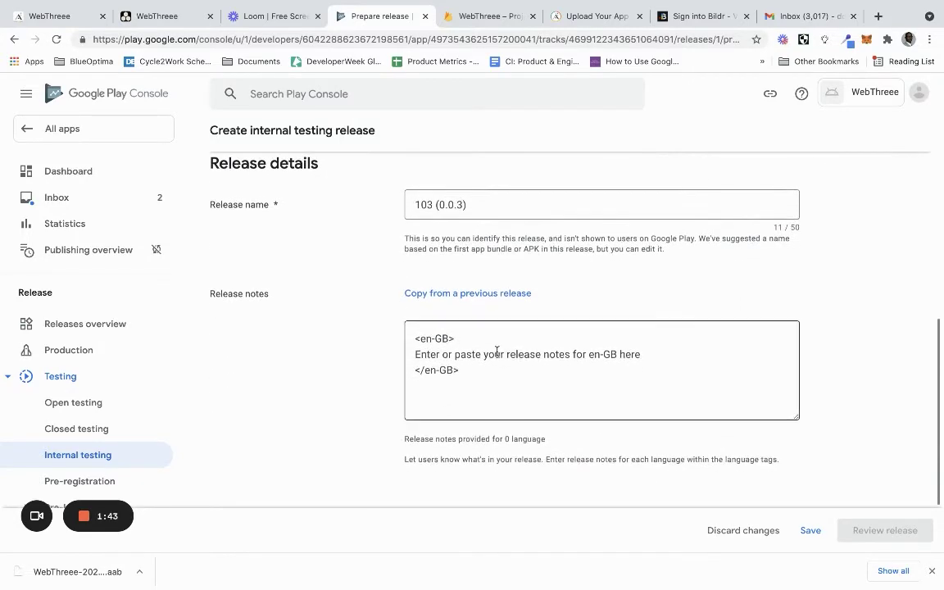
scroll(433, 355, "down", 2)
left_click(811, 530)
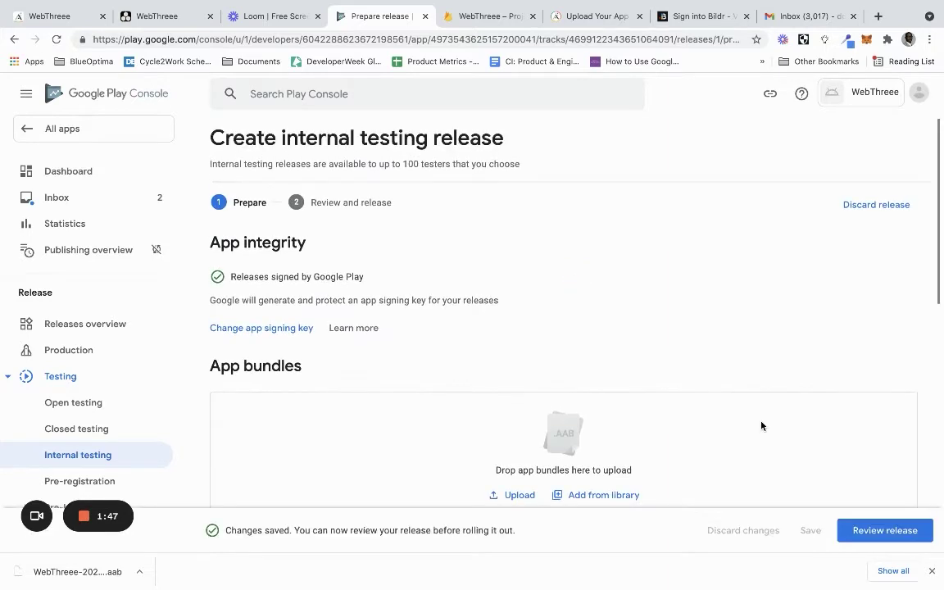
scroll(769, 422, "down", 2)
scroll(769, 422, "up", 2)
Review the release, expanding the CAMERA permission privacy-policy error and the two warnings
left_click(858, 530)
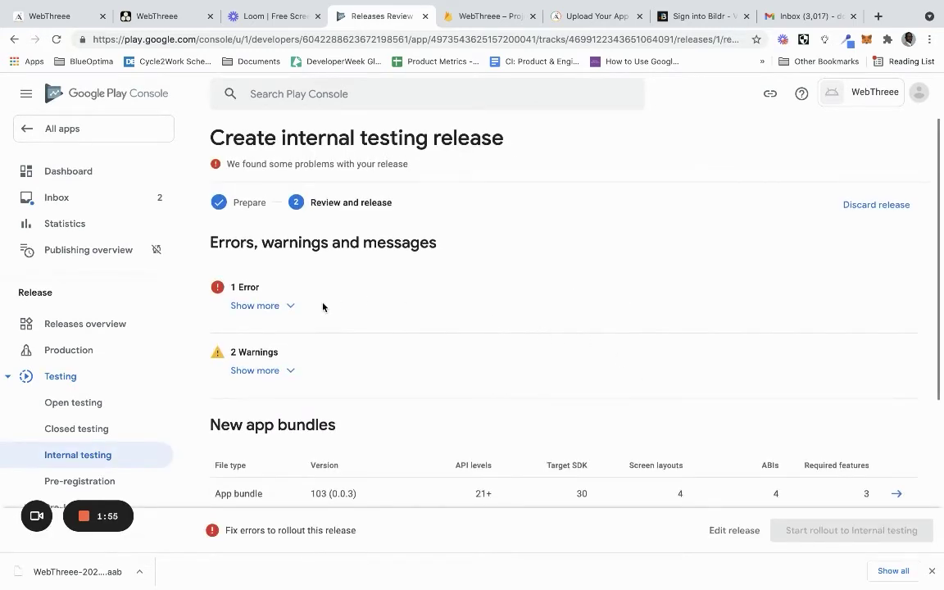
left_click(279, 305)
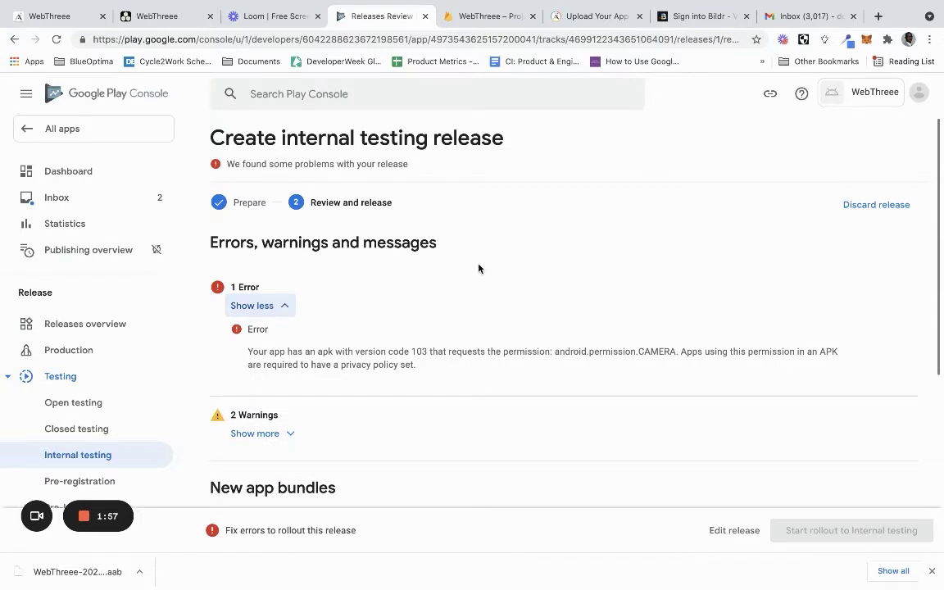
scroll(479, 268, "down", 1)
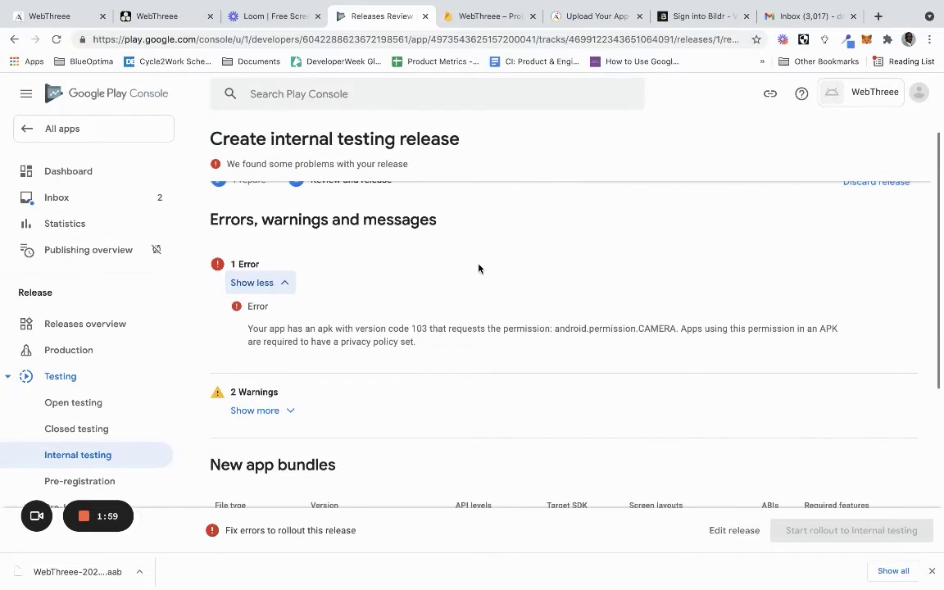
scroll(478, 269, "down", 1)
scroll(479, 268, "down", 2)
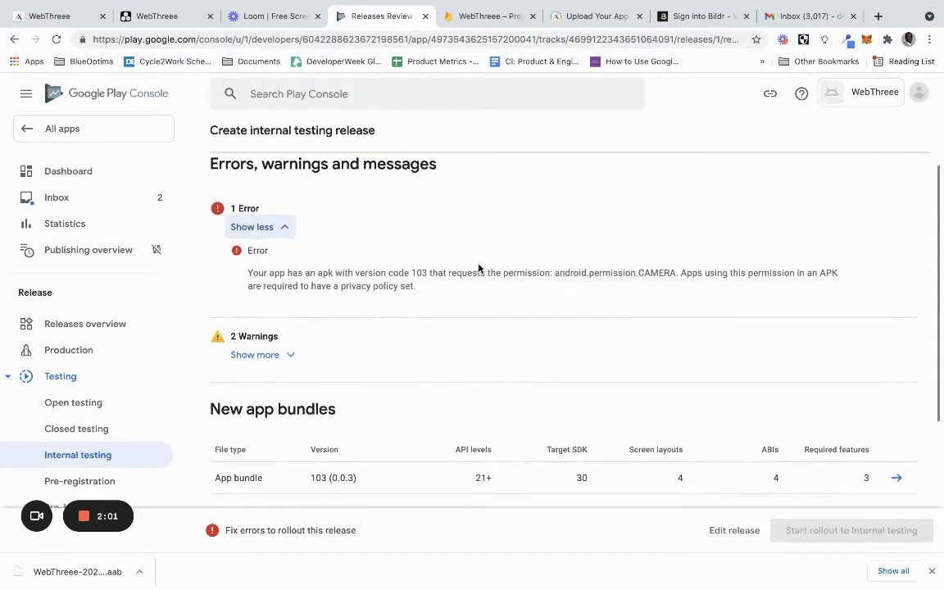
left_click(275, 355)
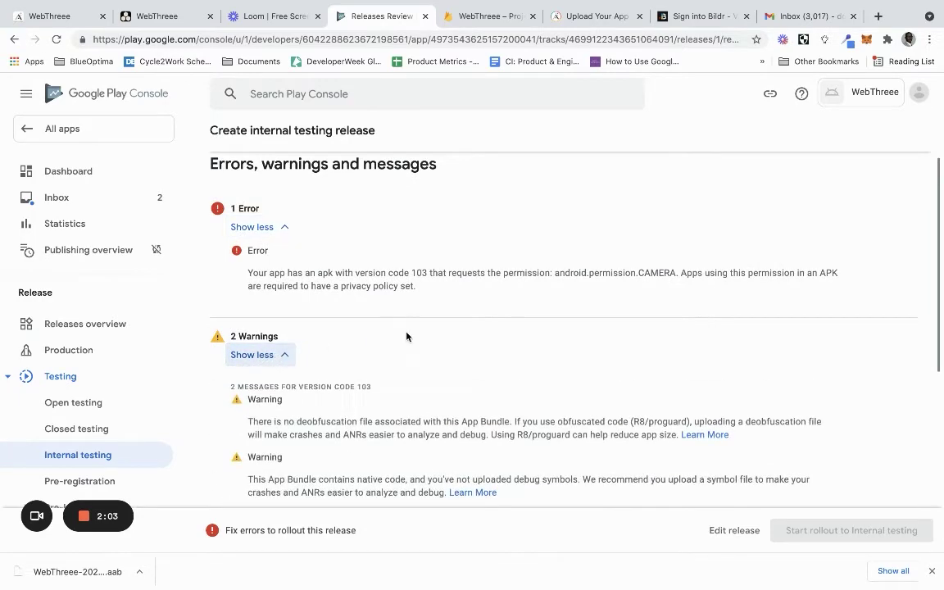
scroll(406, 336, "down", 5)
scroll(587, 344, "down", 2)
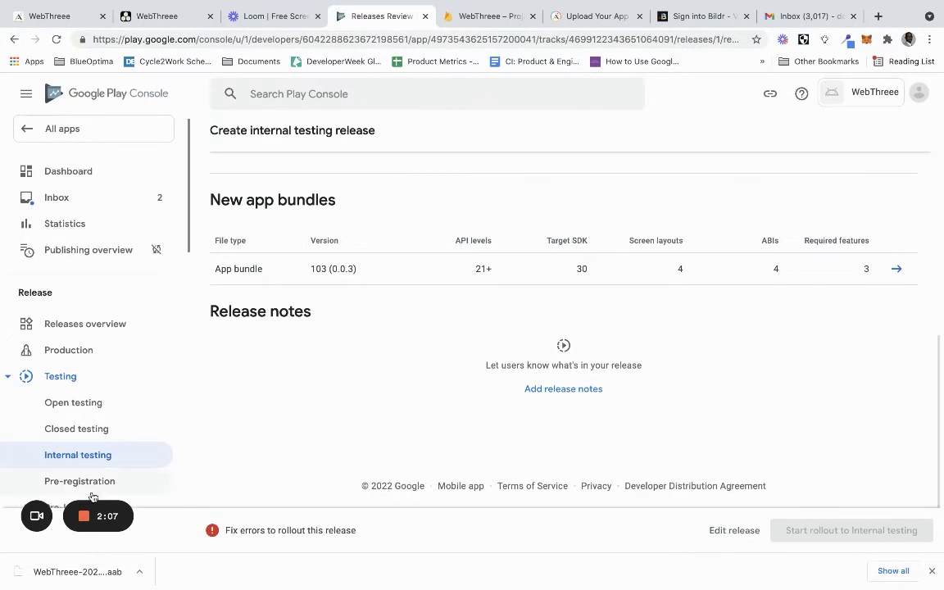
mouse_move(115, 516)
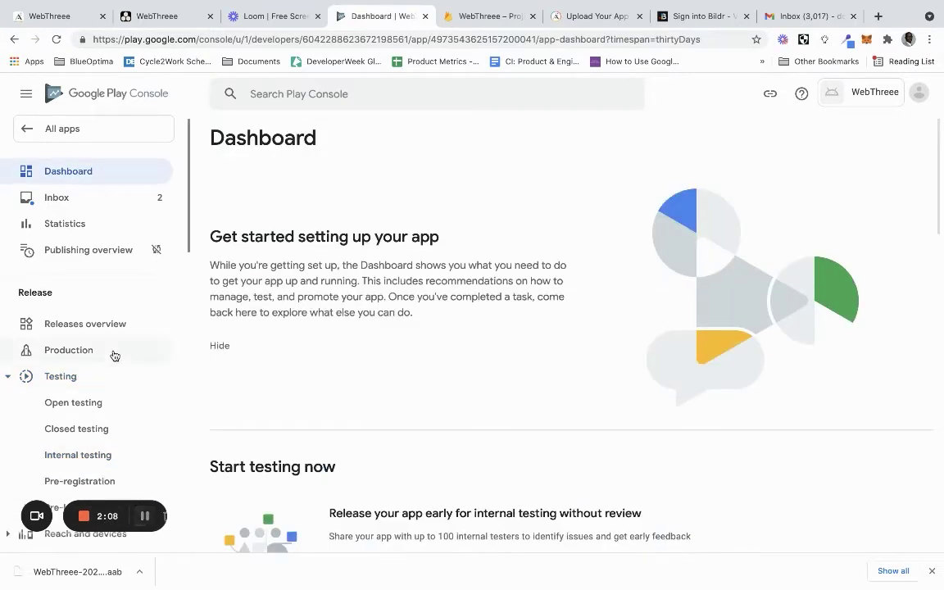
Add and save a privacy policy URL in the App content section
scroll(115, 355, "down", 1)
scroll(115, 356, "down", 10)
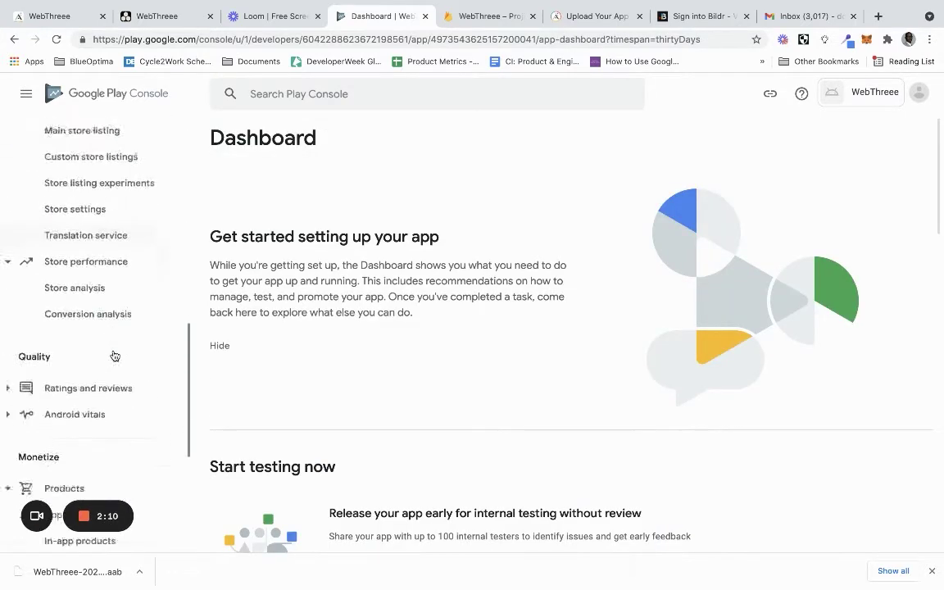
left_click(71, 463)
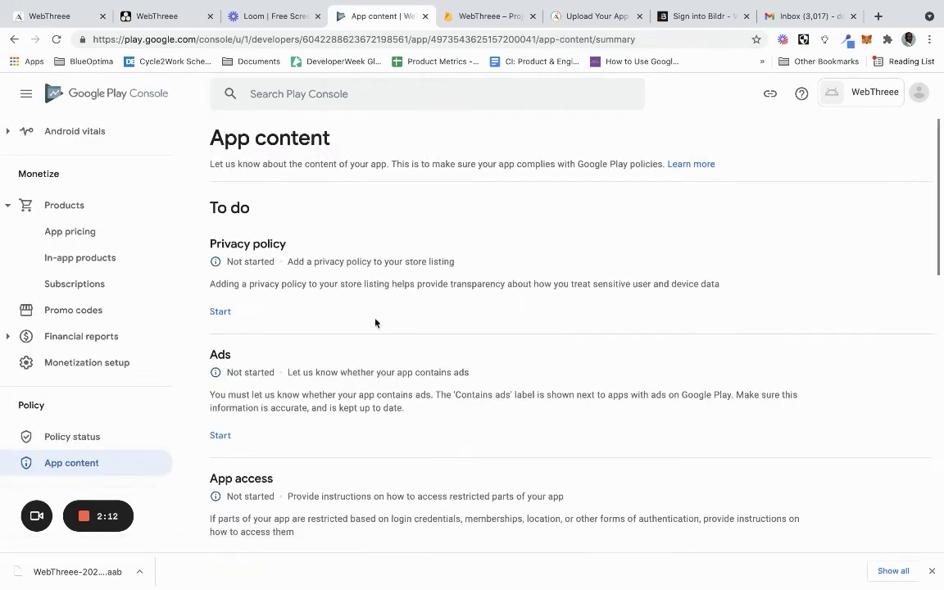
scroll(390, 322, "down", 8)
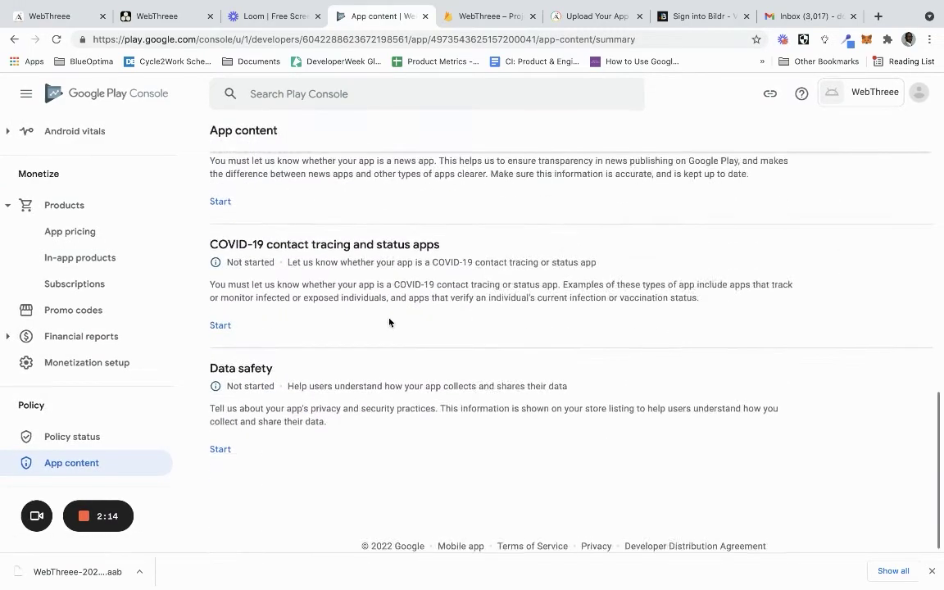
scroll(389, 322, "up", 10)
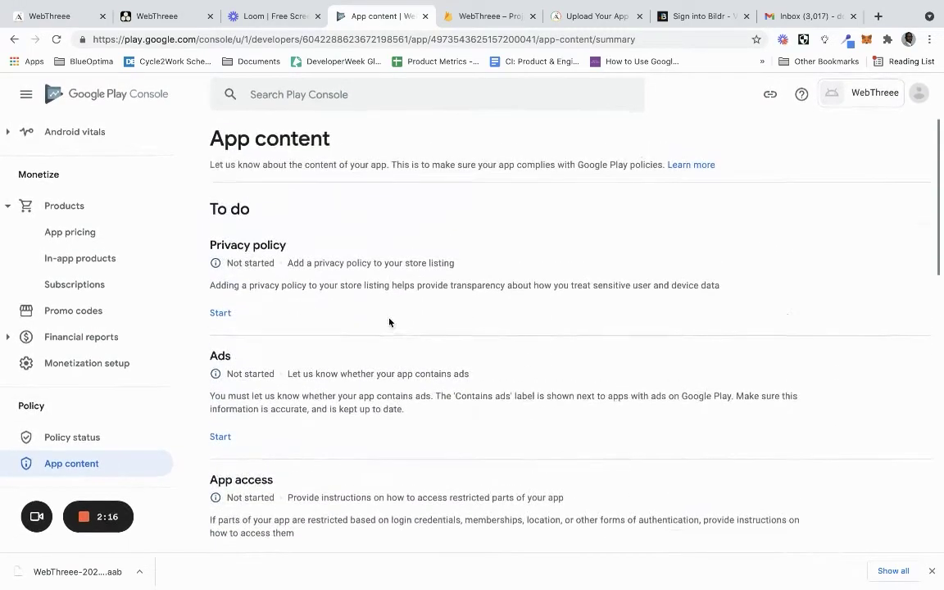
left_click(221, 312)
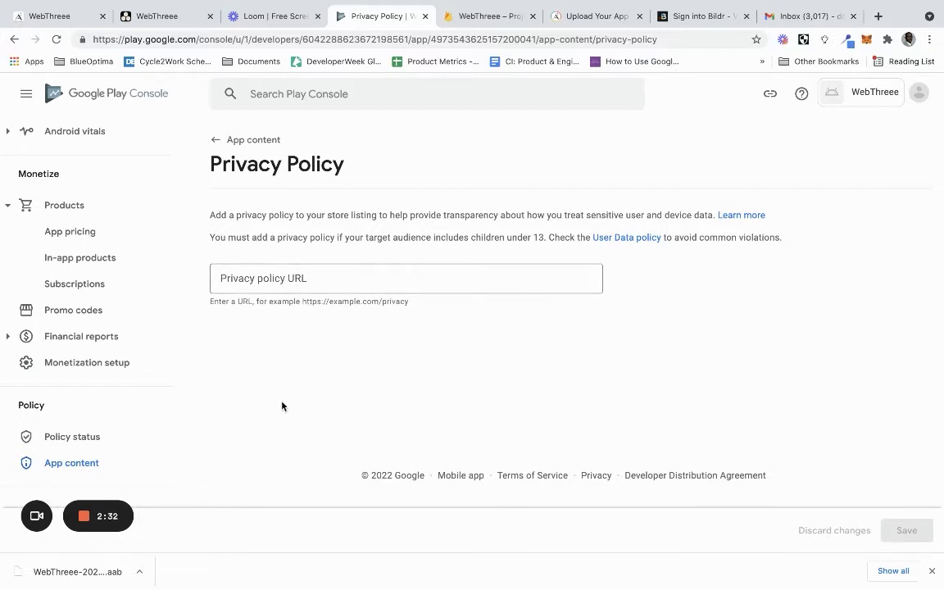
mouse_move(142, 517)
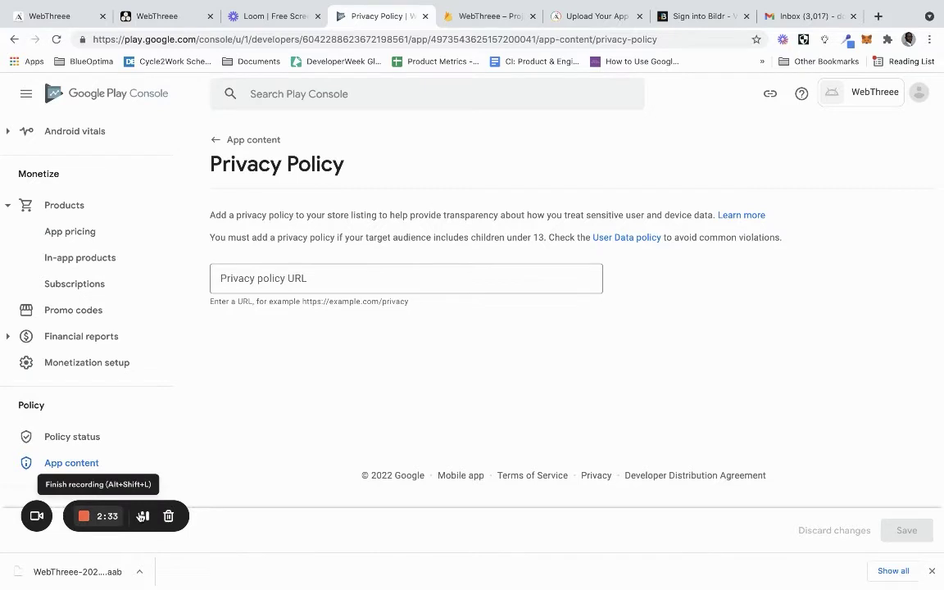
left_click(144, 517)
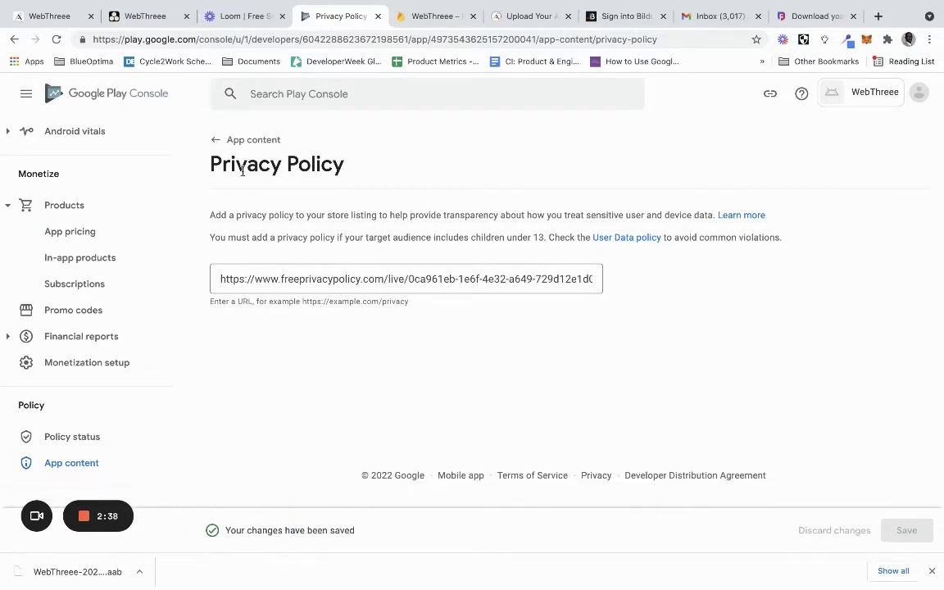
left_click(216, 140)
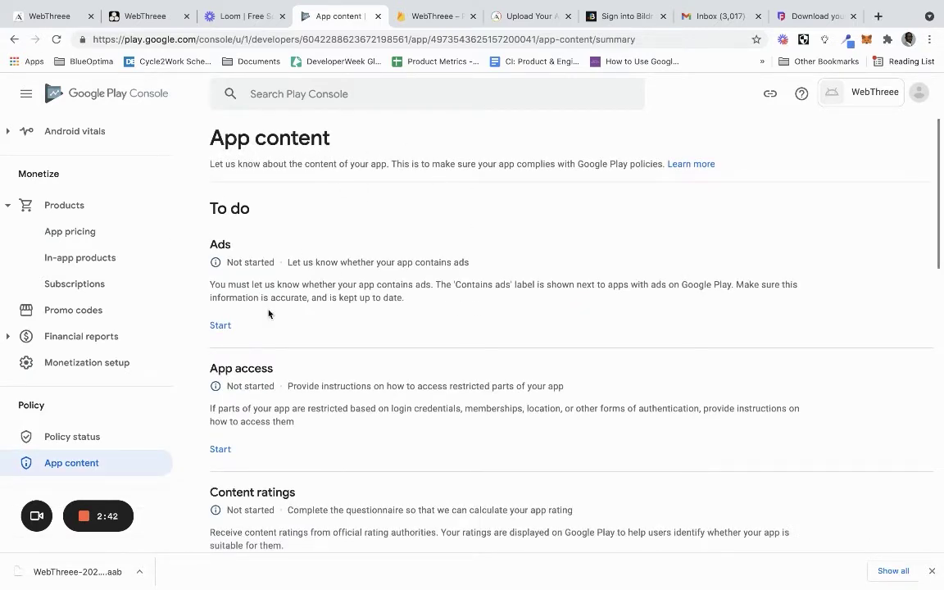
Declare that the app contains no ads and save the declaration
left_click(220, 325)
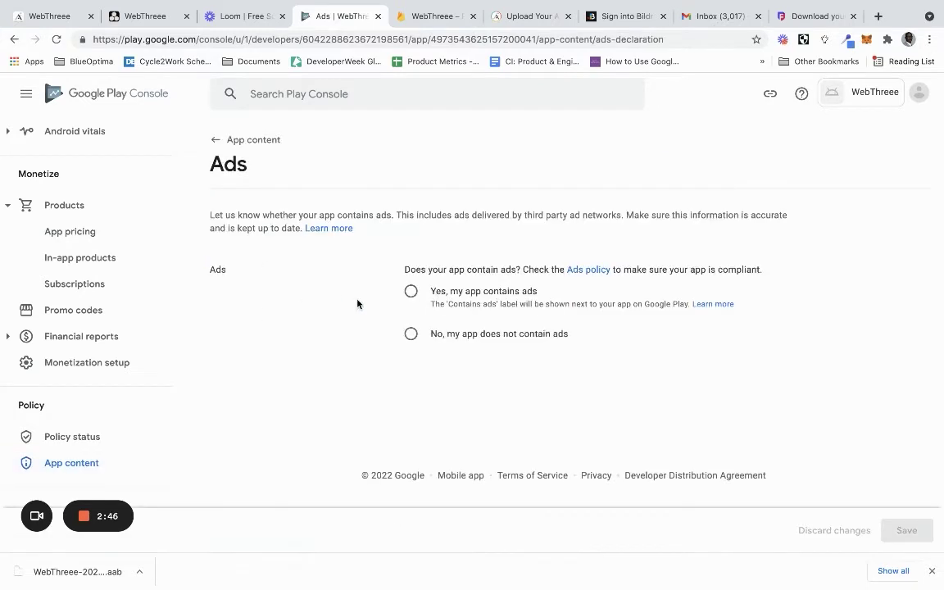
left_click(411, 334)
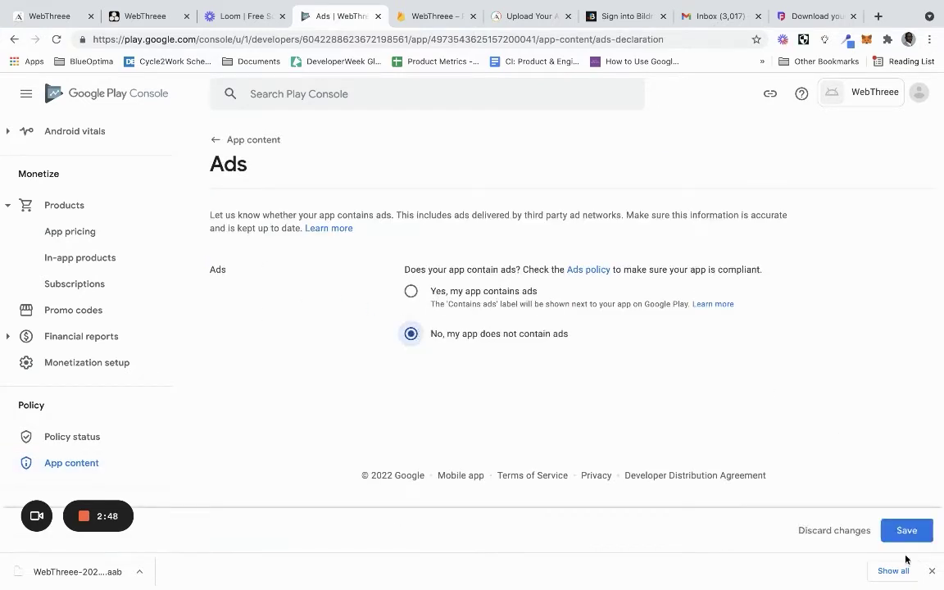
left_click(907, 531)
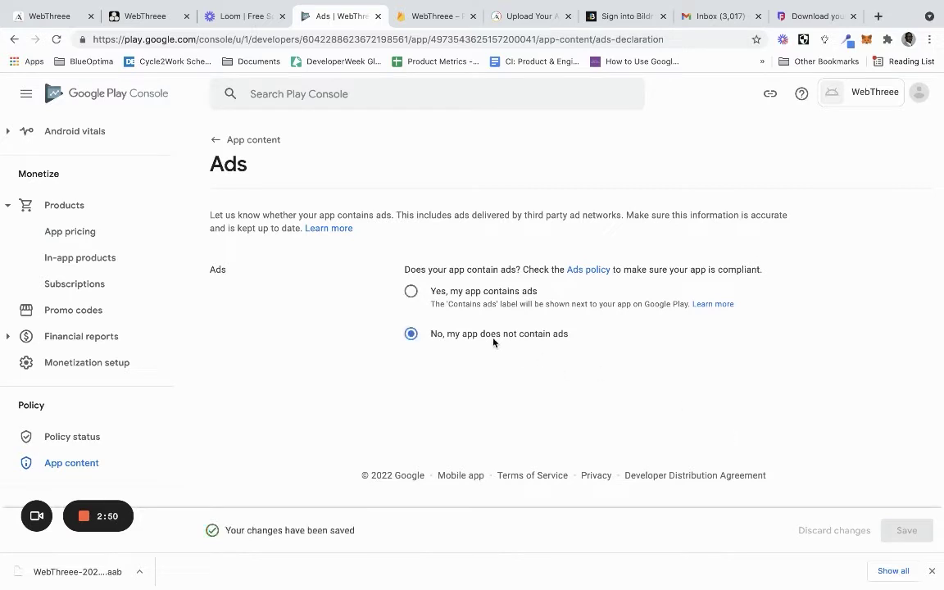
left_click(217, 140)
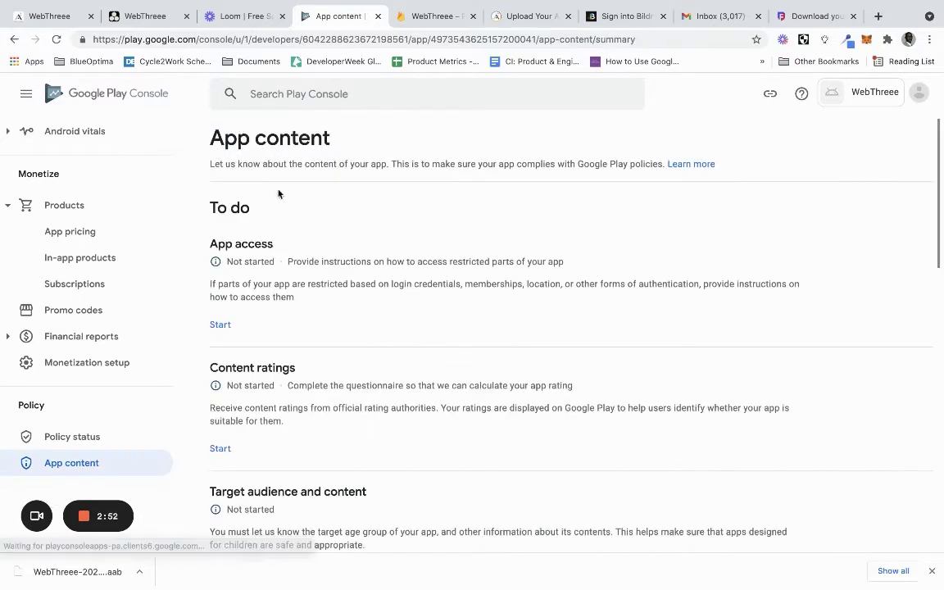
Start App access and mark some app functionality as restricted
left_click(221, 326)
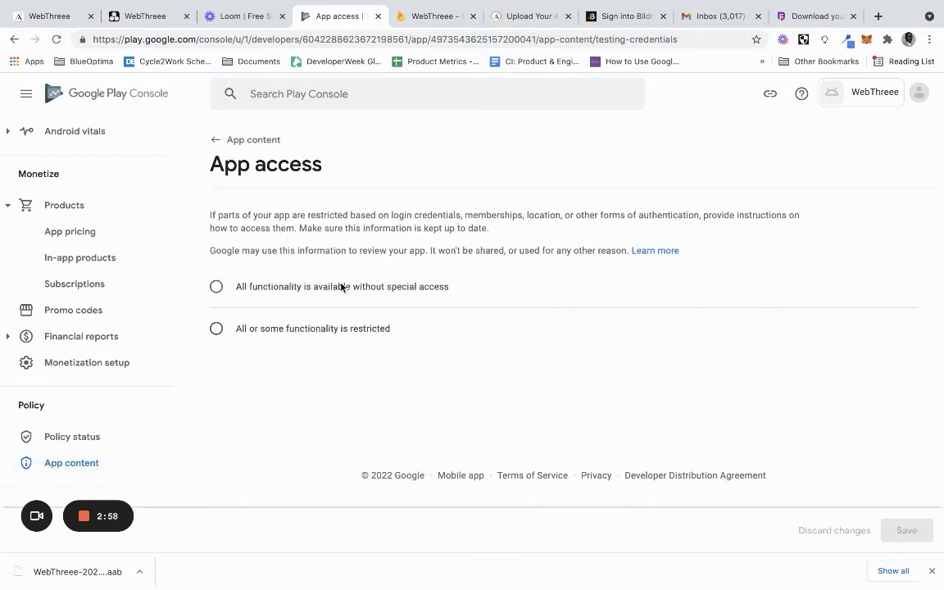
left_click(331, 330)
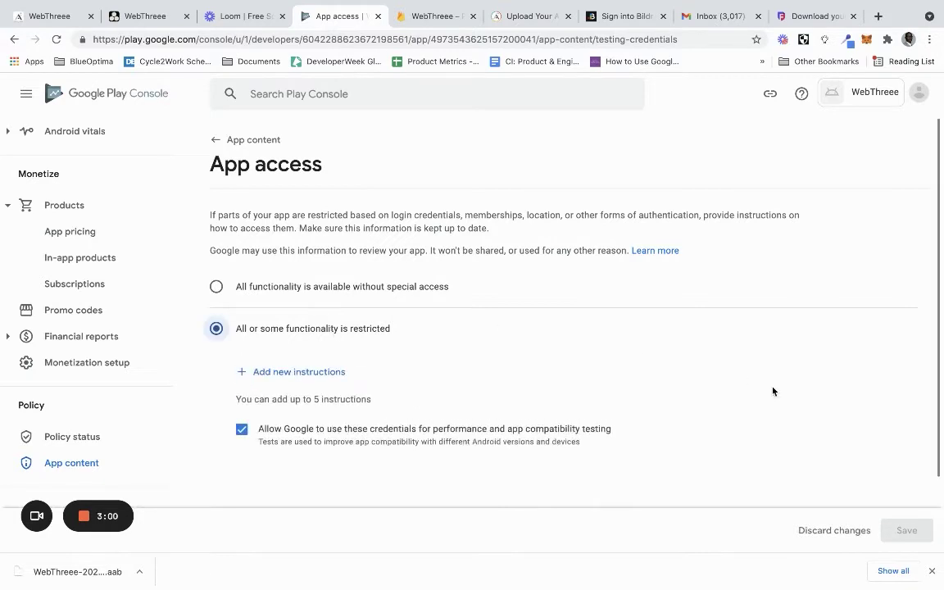
scroll(537, 341, "down", 2)
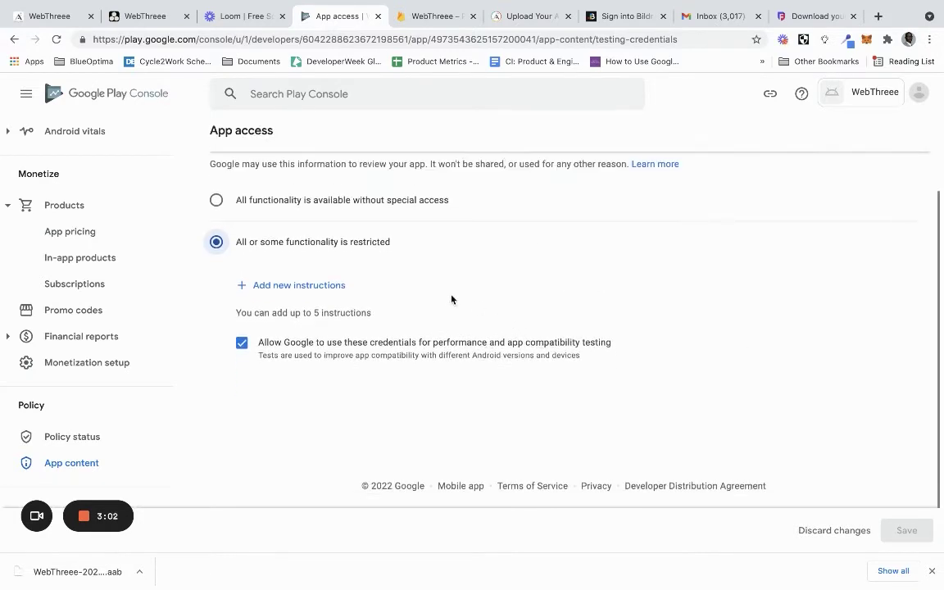
left_click(329, 292)
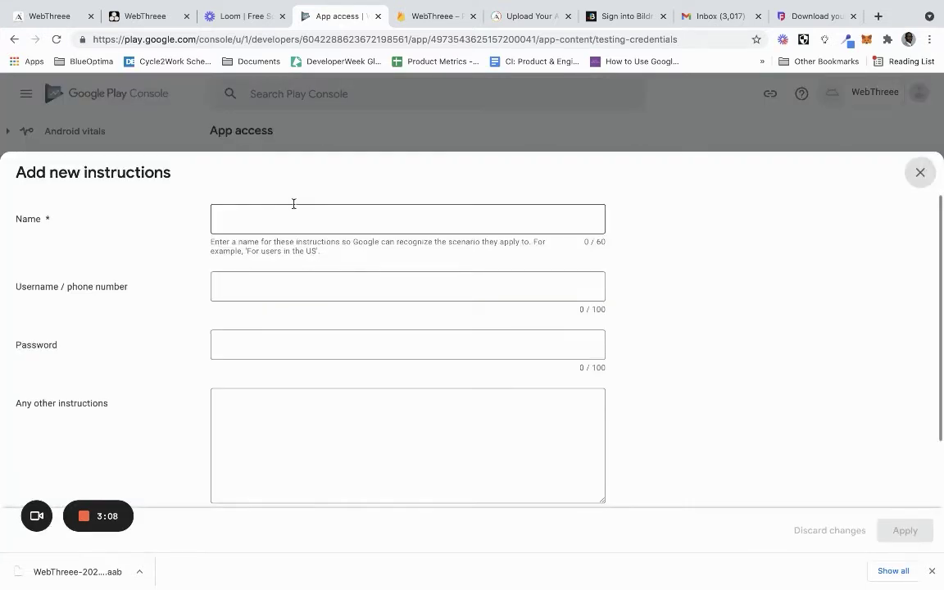
left_click(920, 172)
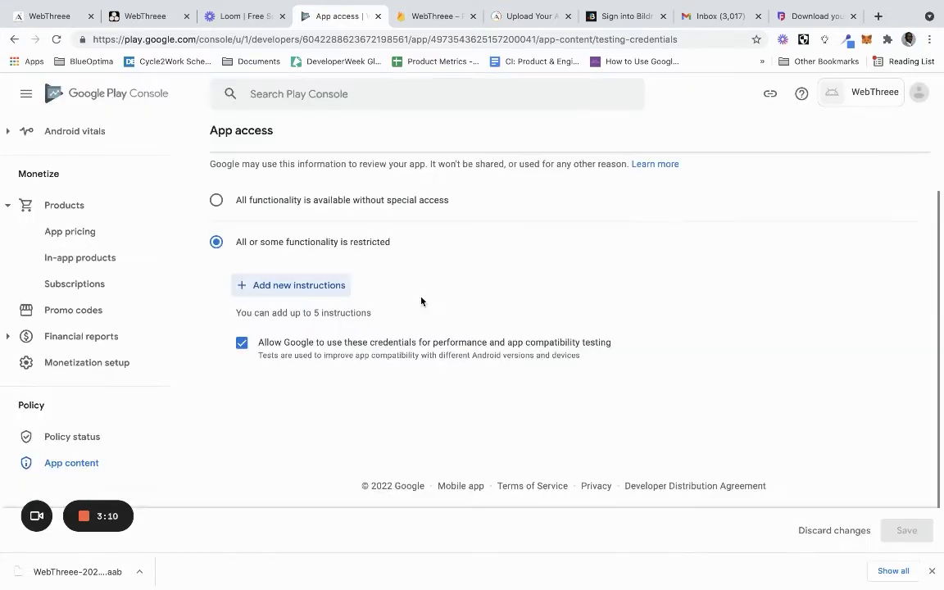
Add access instructions named 'For all users' and enter the reviewer's email username
left_click(302, 285)
left_click(274, 208)
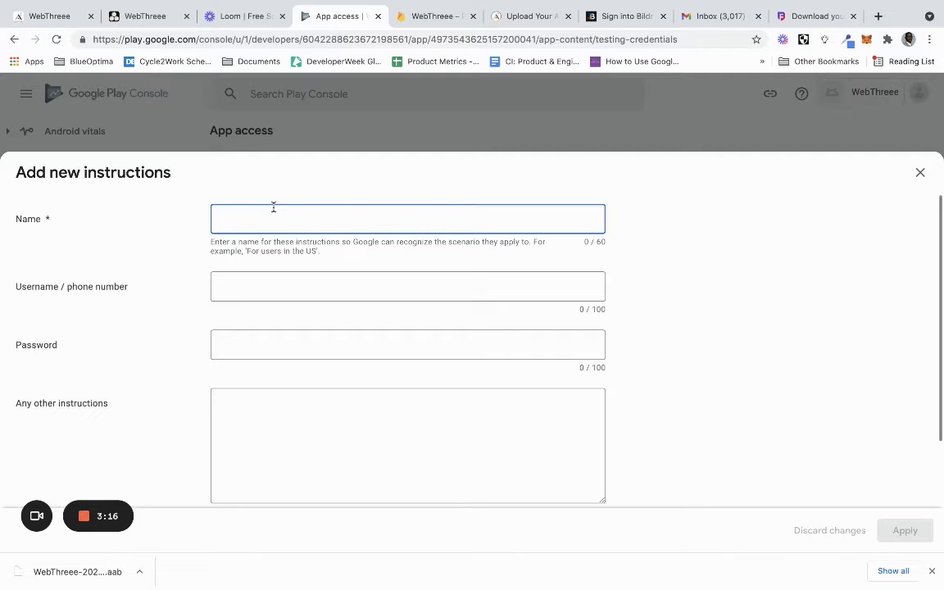
type("For")
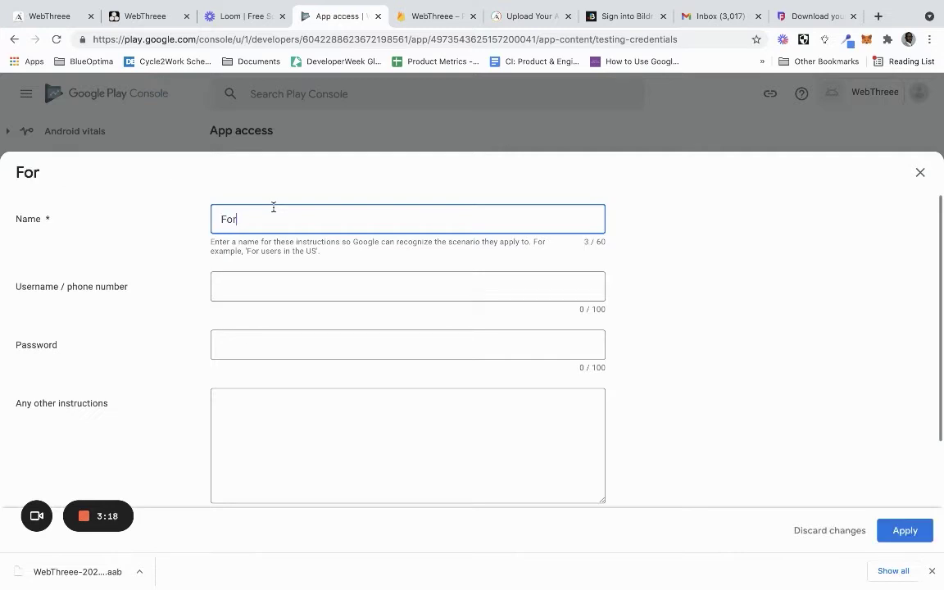
type(" all users")
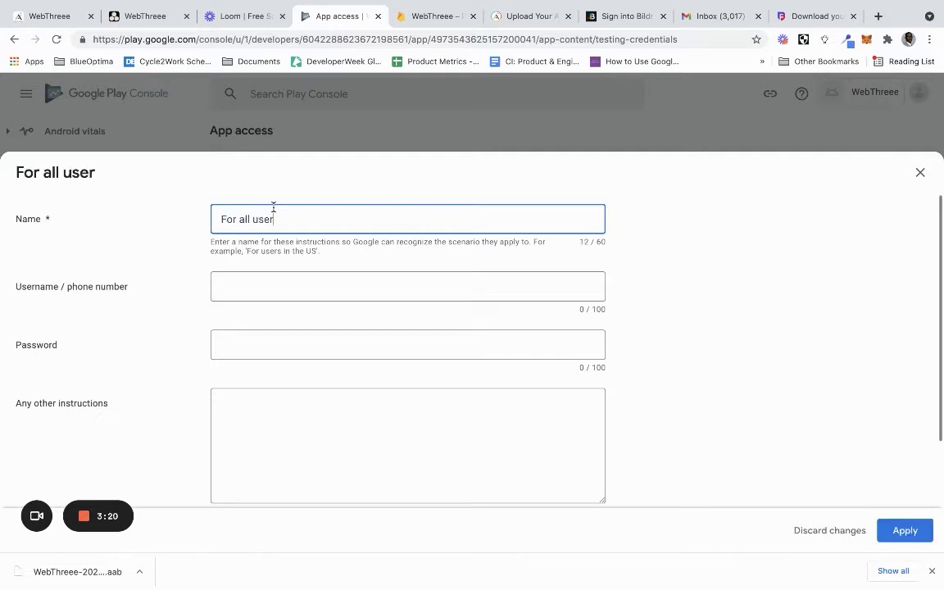
left_click(248, 286)
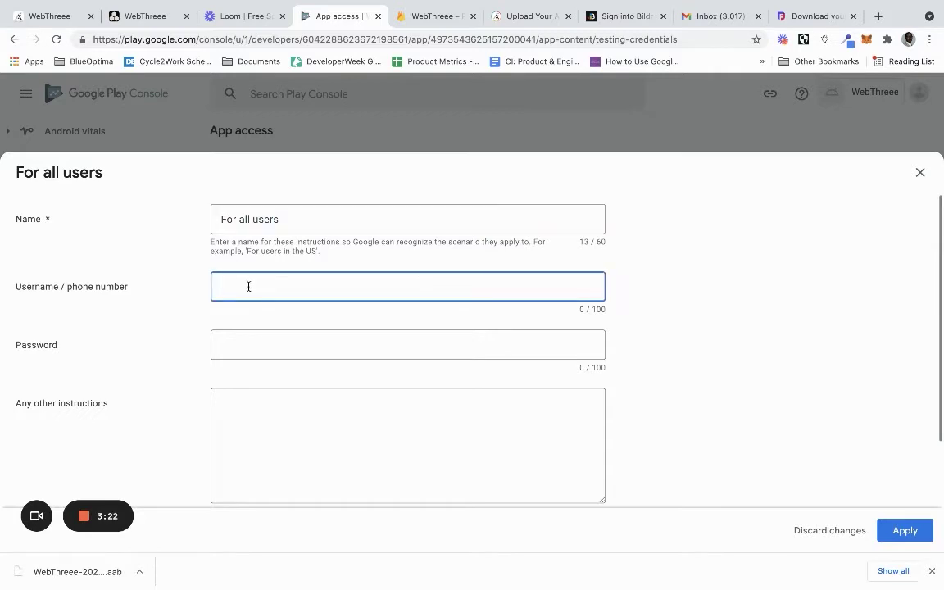
left_click(251, 337)
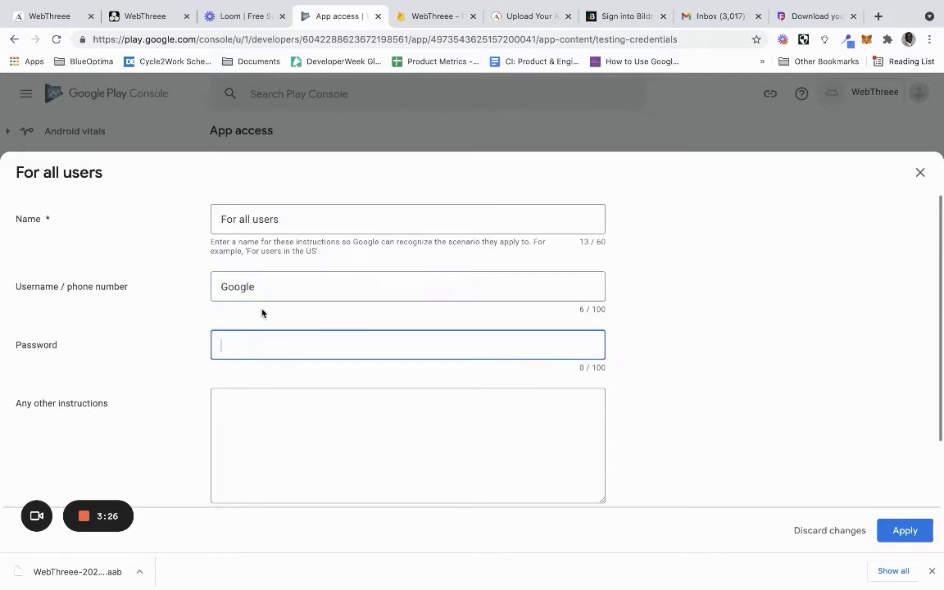
left_click(267, 294)
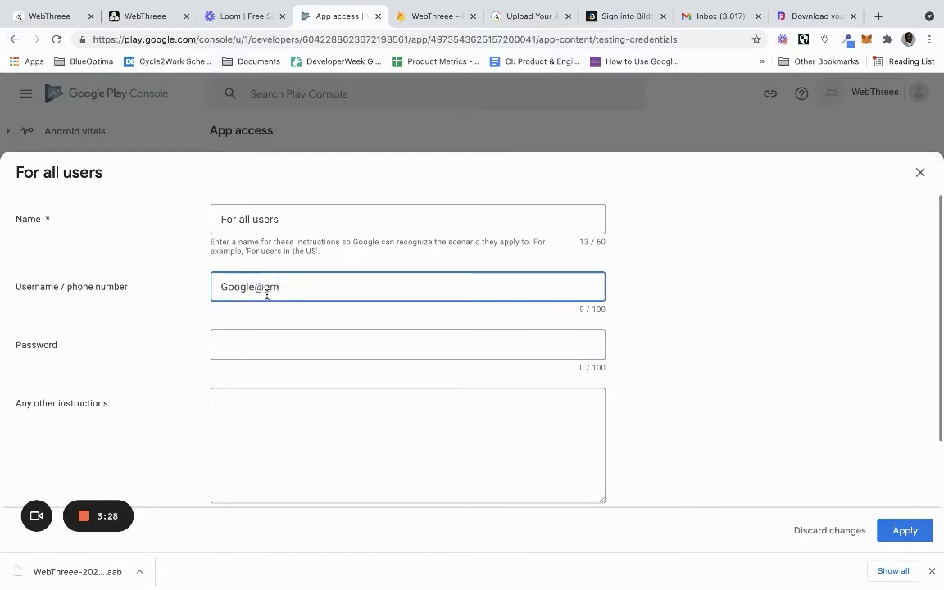
Lowercase the username, enter the reviewer password, apply the instructions and save App access
left_click(227, 282)
key("BackSpace")
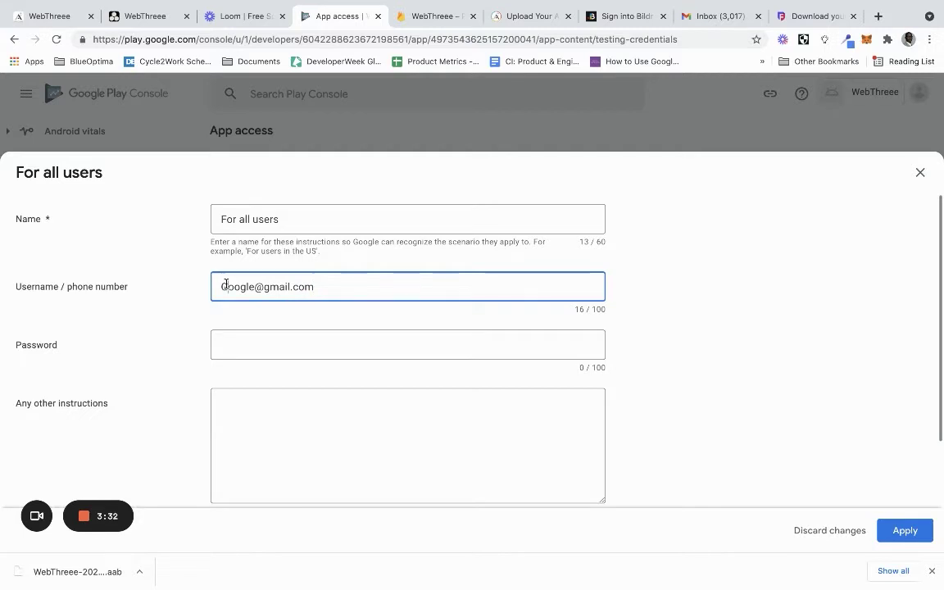
type("g")
left_click(254, 340)
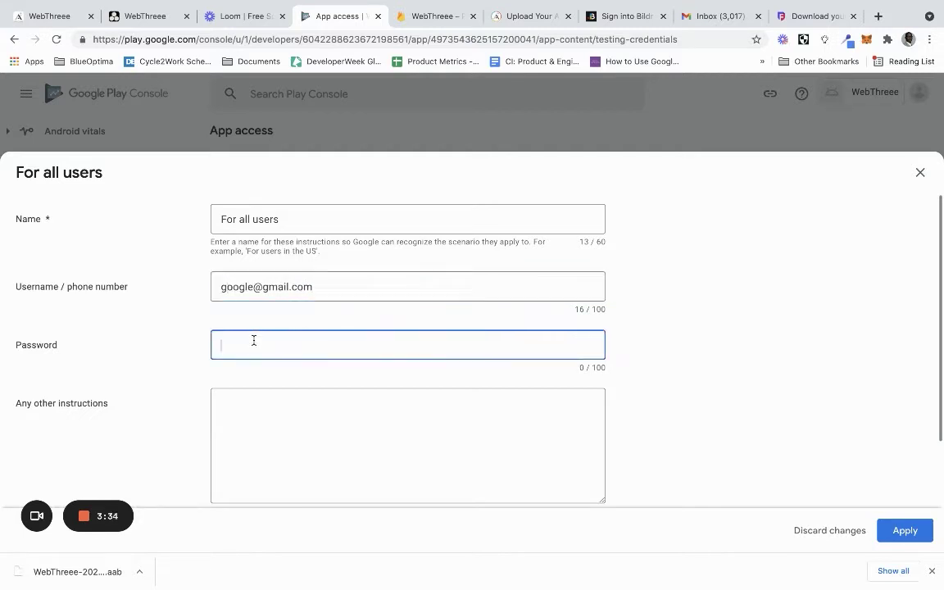
left_click(941, 469)
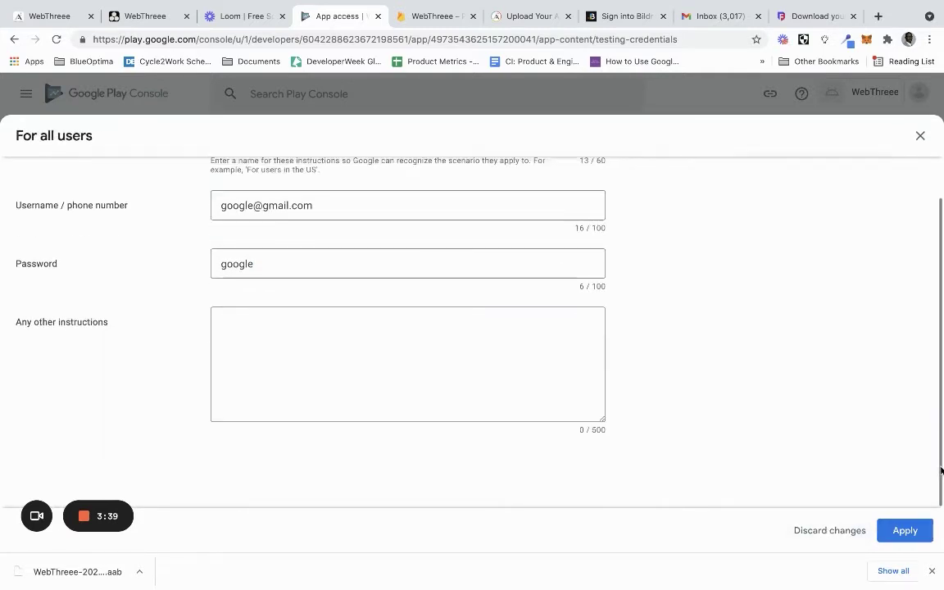
left_click(898, 532)
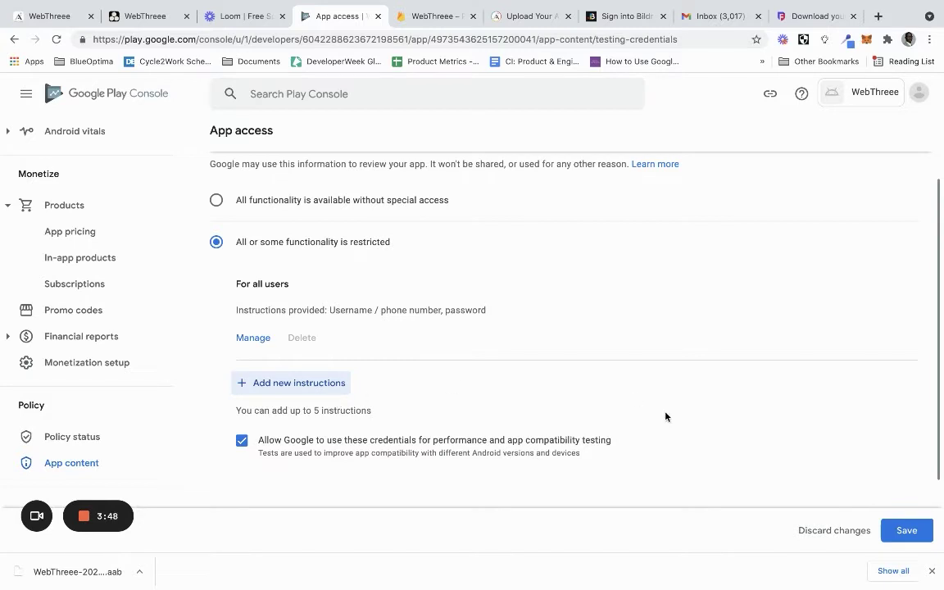
left_click(904, 530)
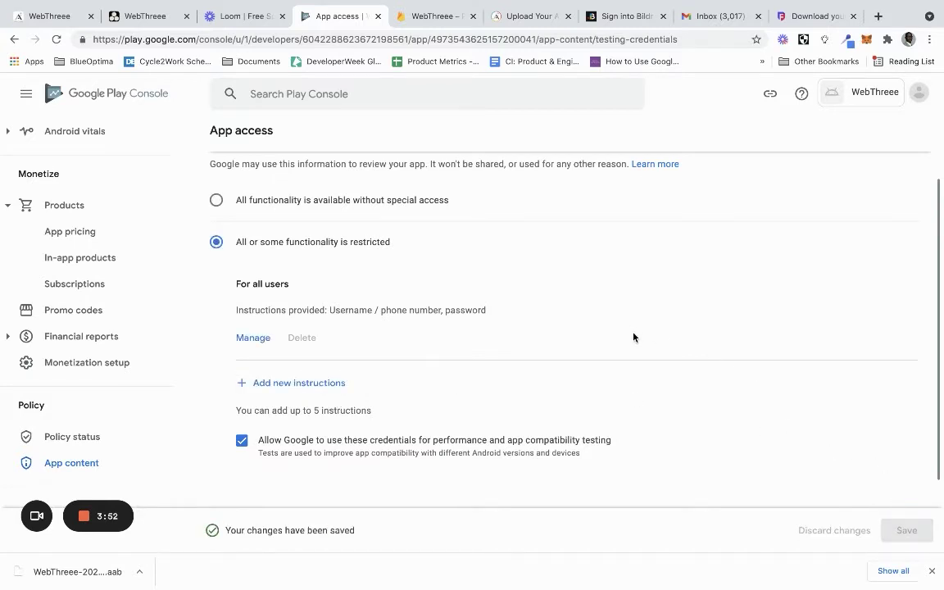
scroll(633, 337, "up", 3)
left_click(217, 144)
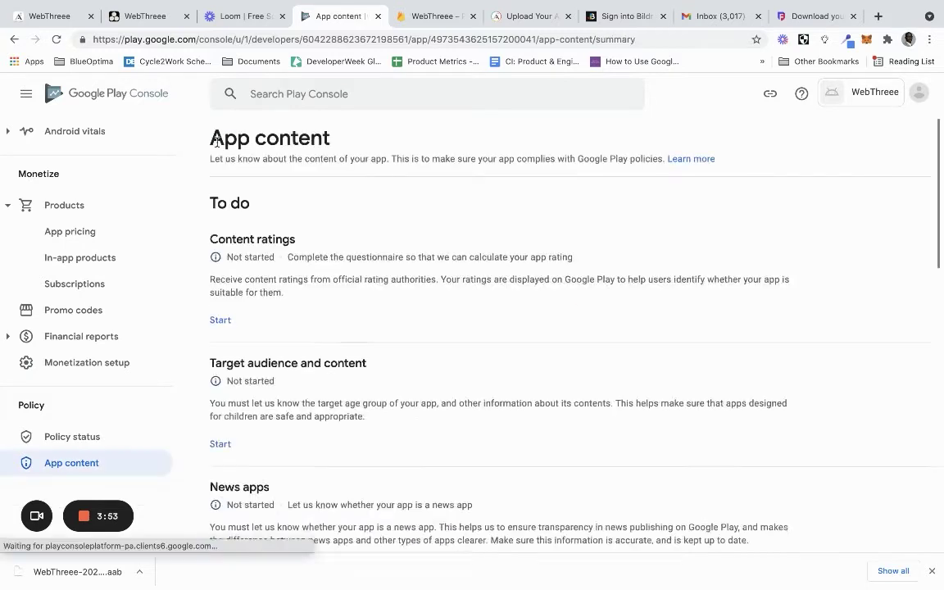
Start the content rating questionnaire with the contact email and All Other App Types category
left_click(221, 325)
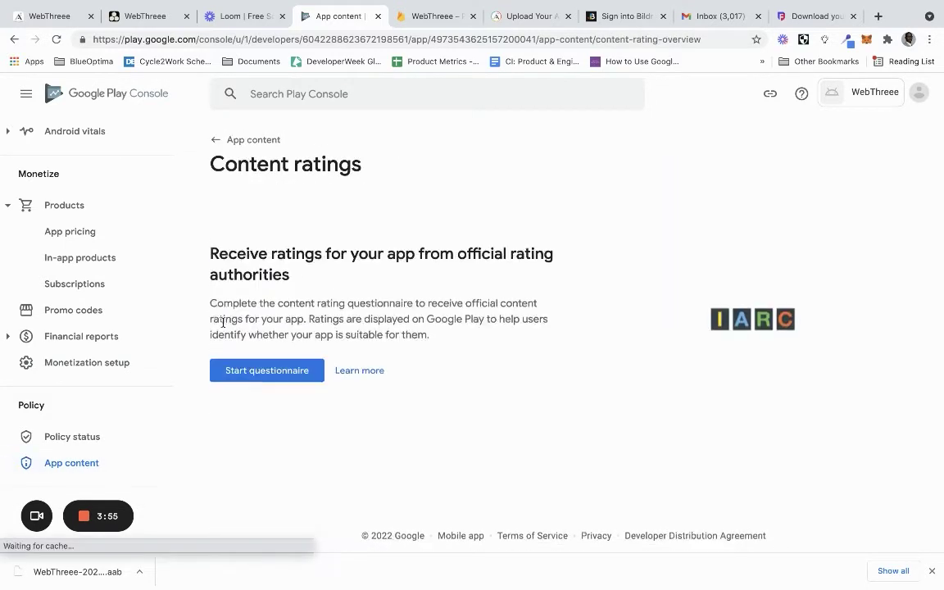
left_click(285, 381)
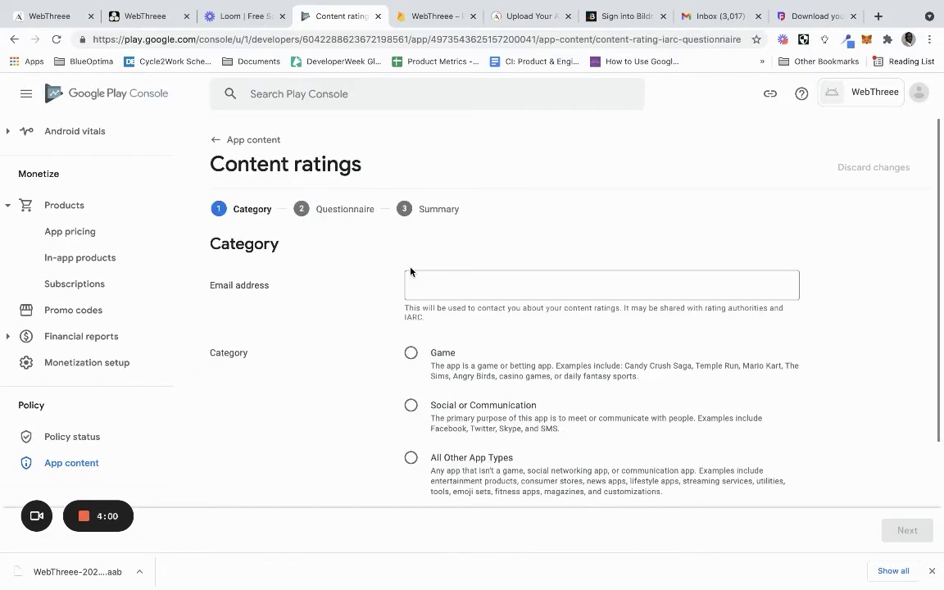
left_click(442, 280)
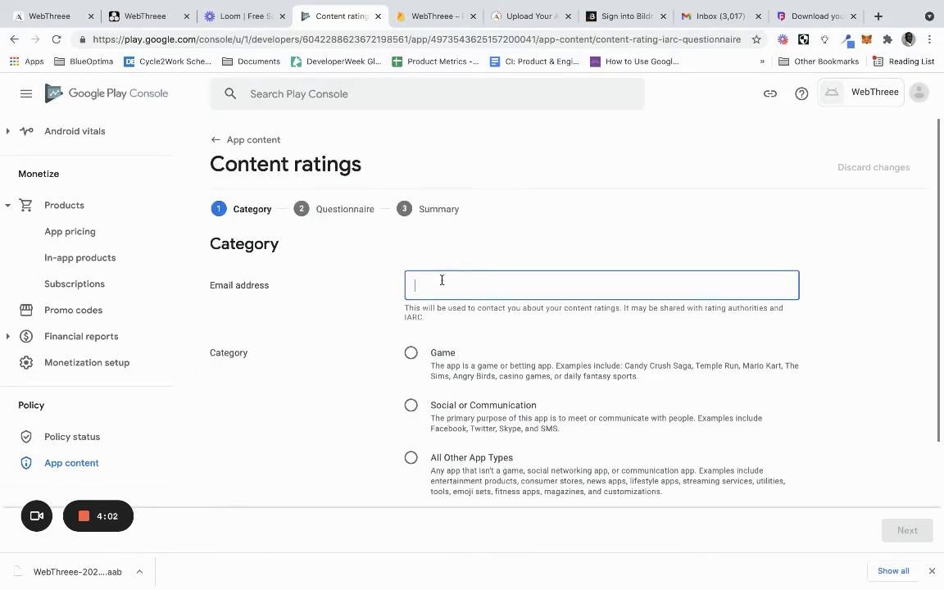
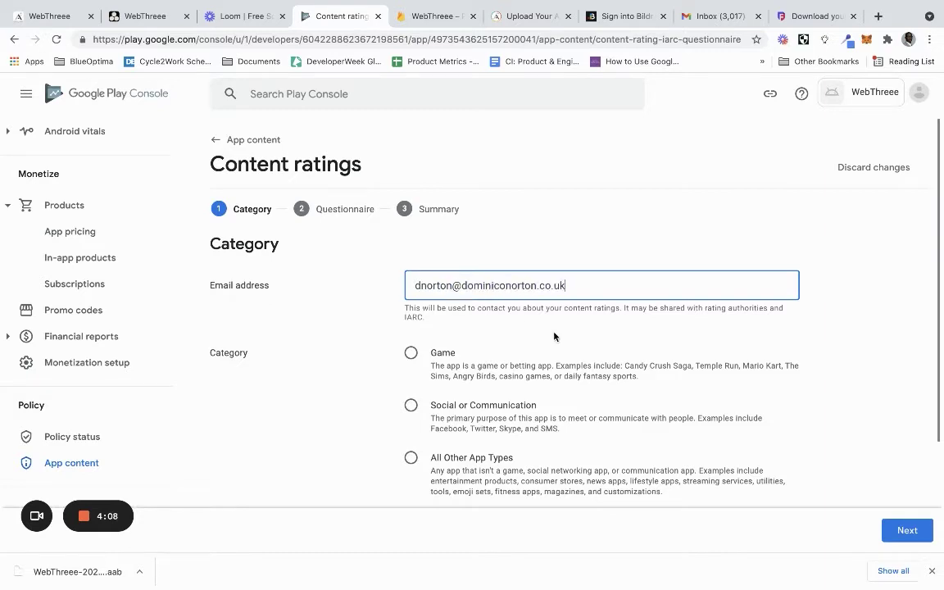
scroll(554, 341, "down", 2)
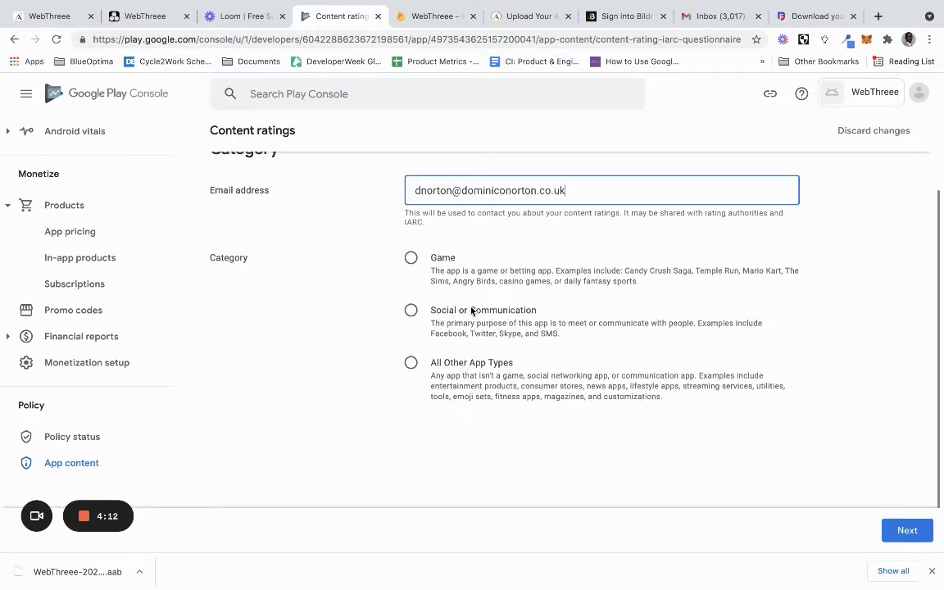
left_click(457, 367)
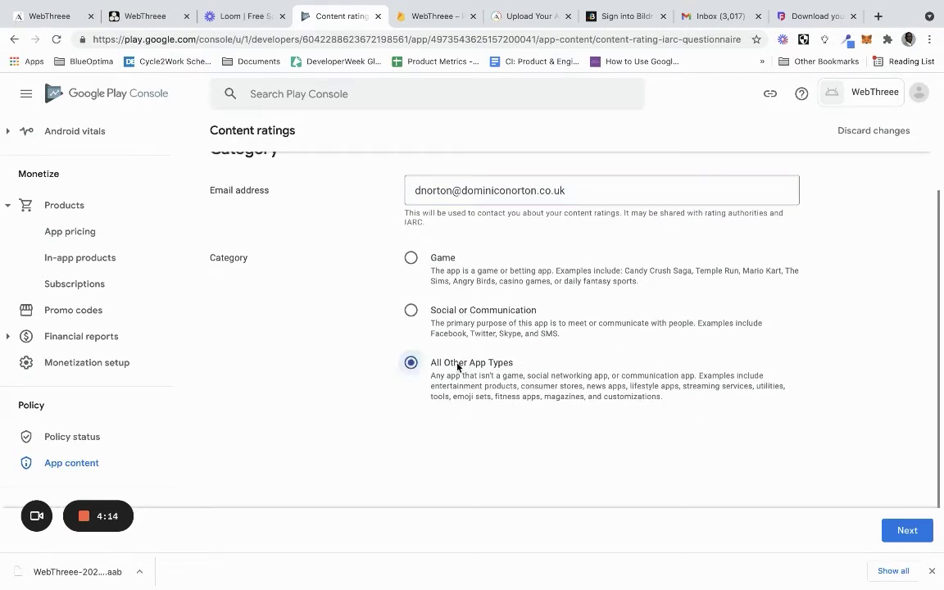
left_click(900, 529)
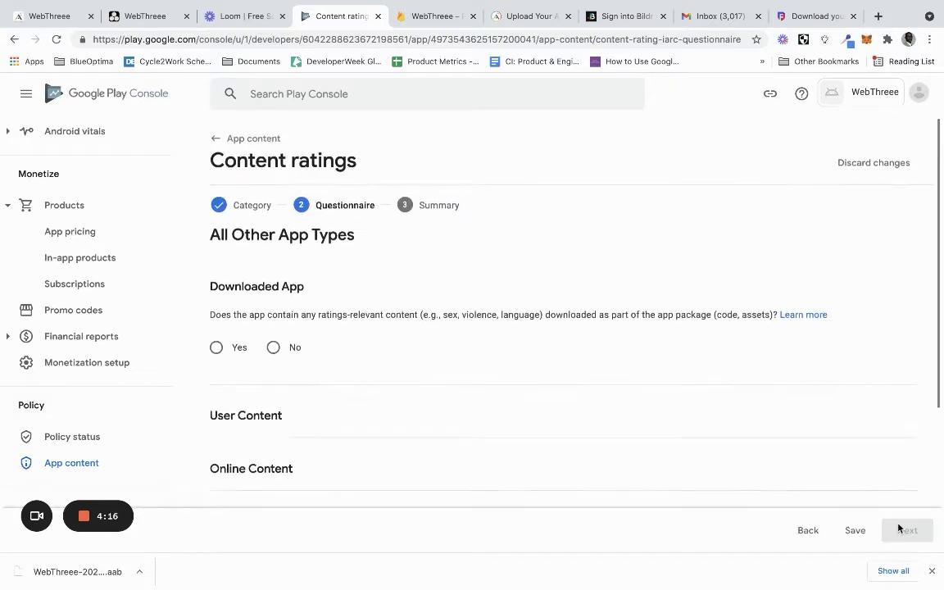
Answer No to every content rating question, from downloaded content to news or educational product
left_click(288, 351)
scroll(280, 345, "down", 3)
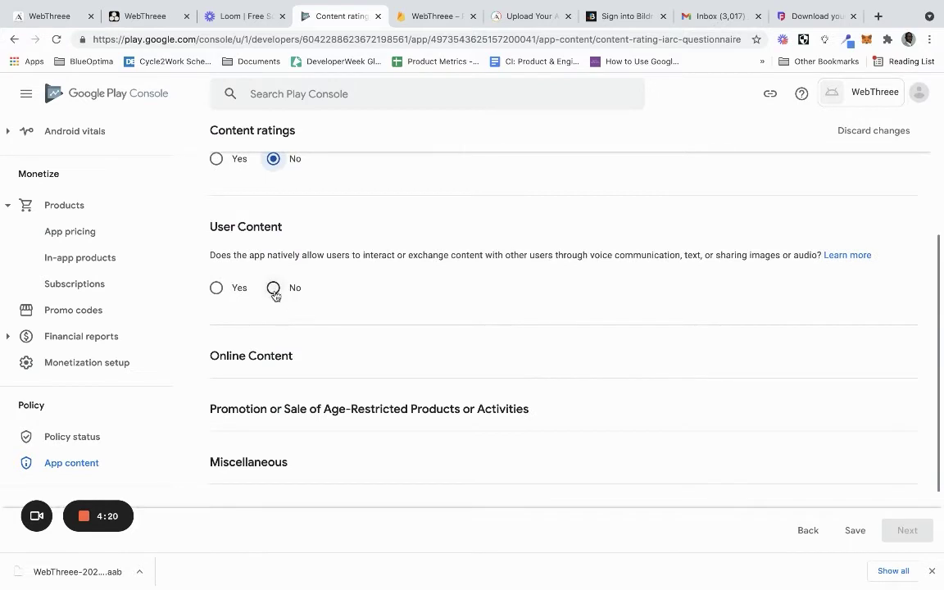
left_click(275, 291)
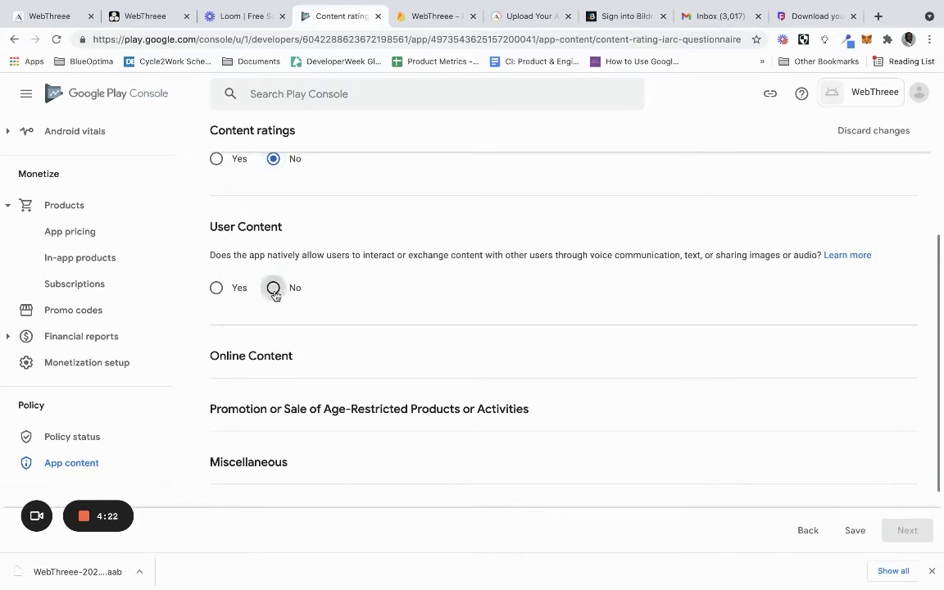
scroll(297, 406, "down", 3)
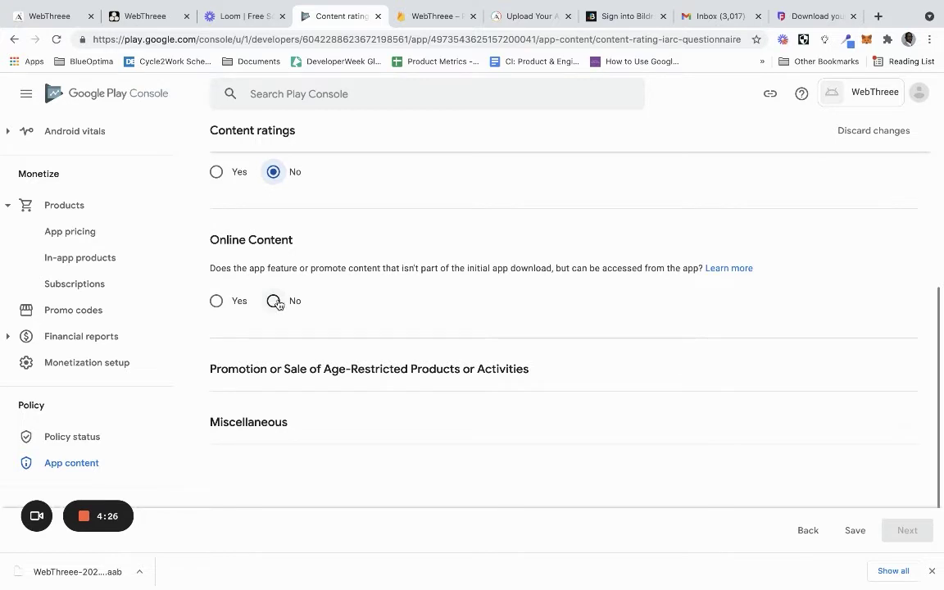
left_click(275, 301)
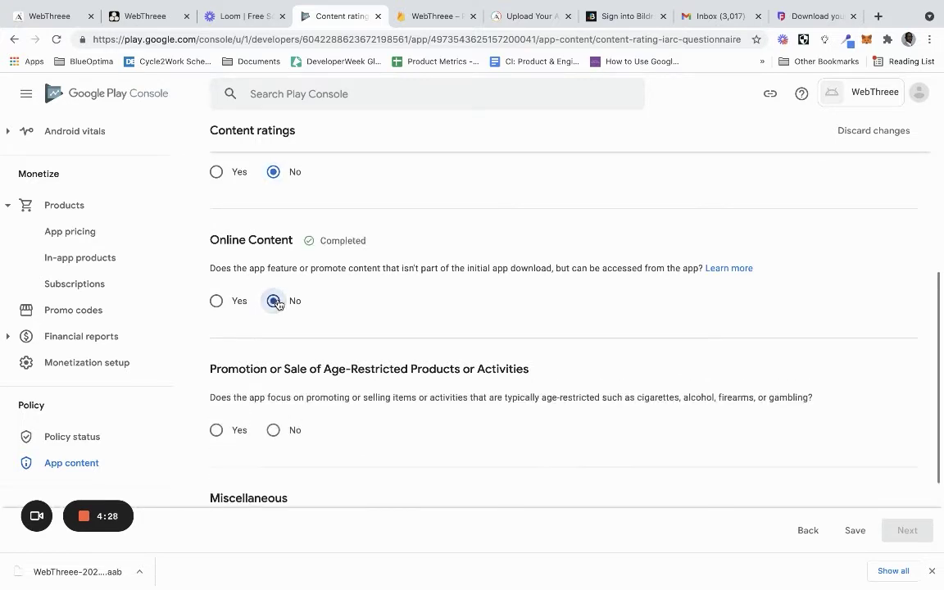
left_click(275, 300)
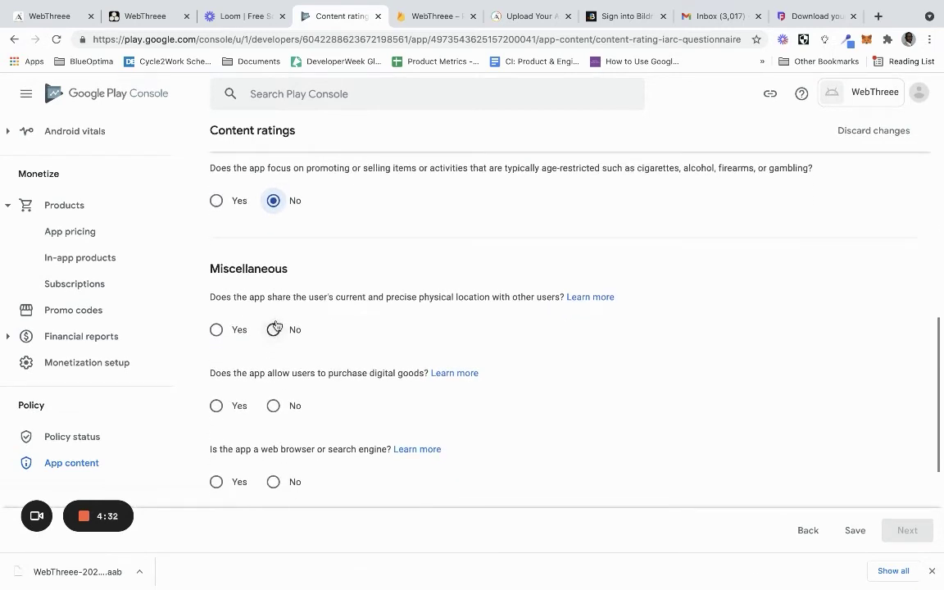
left_click(274, 329)
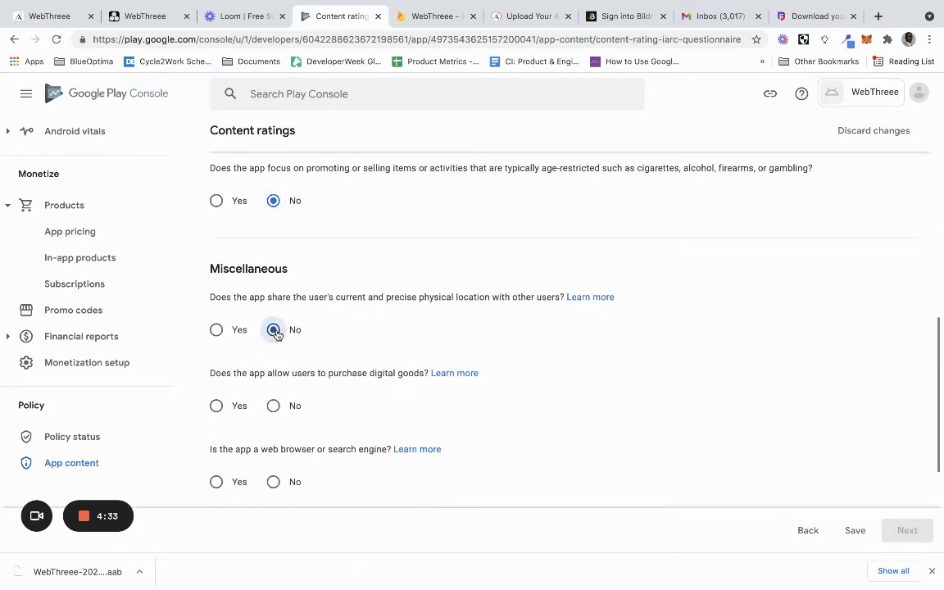
left_click(273, 405)
scroll(276, 406, "down", 1)
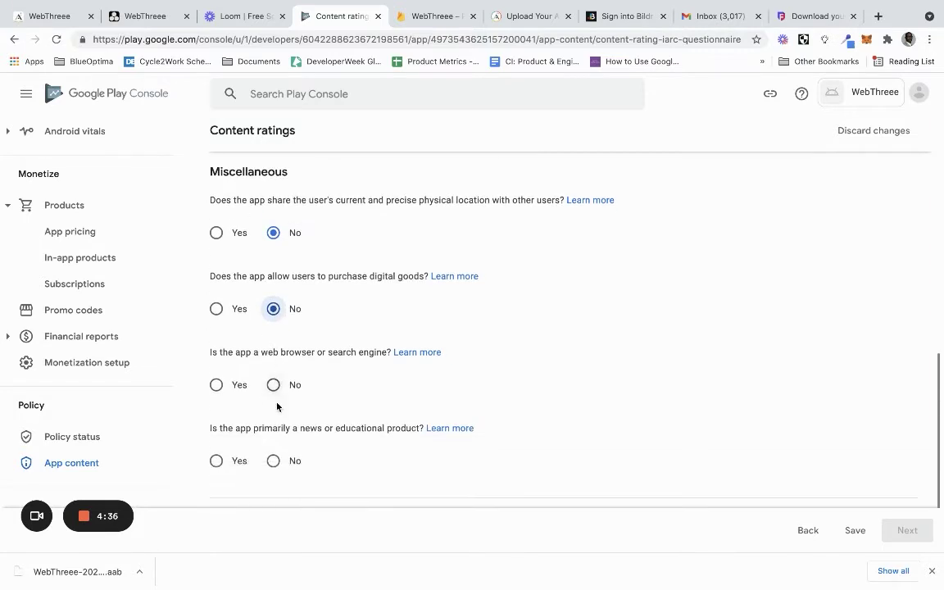
scroll(276, 406, "down", 1)
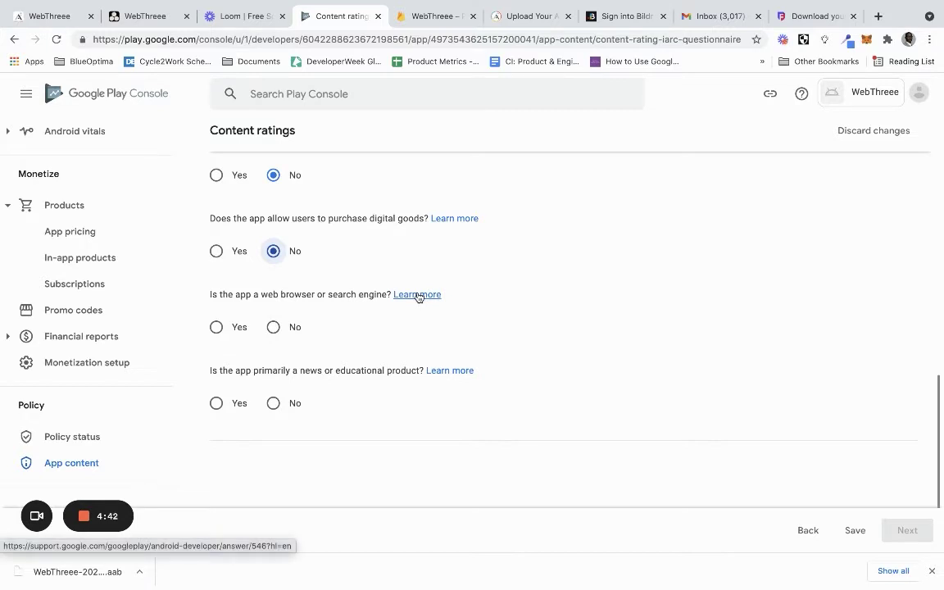
left_click(274, 327)
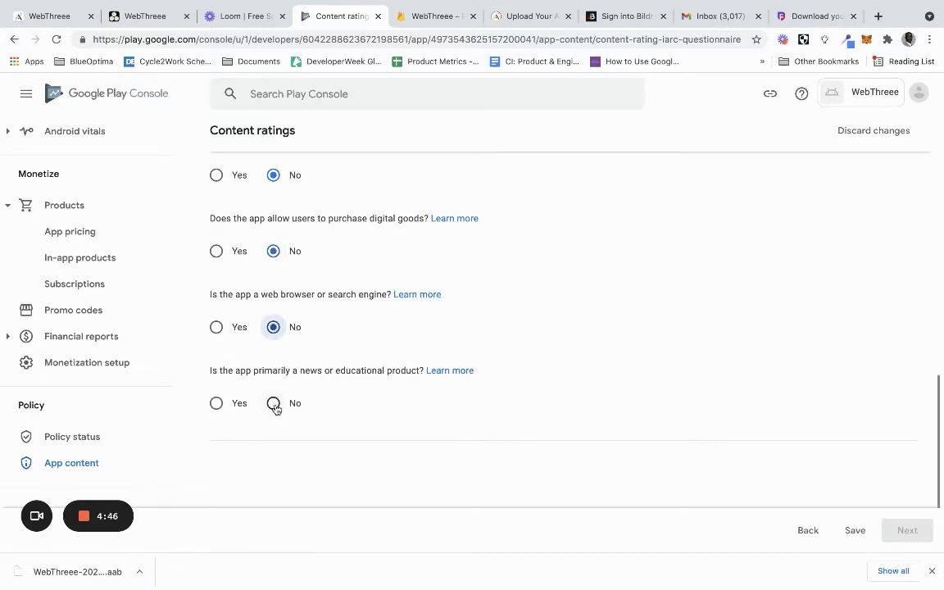
left_click(276, 408)
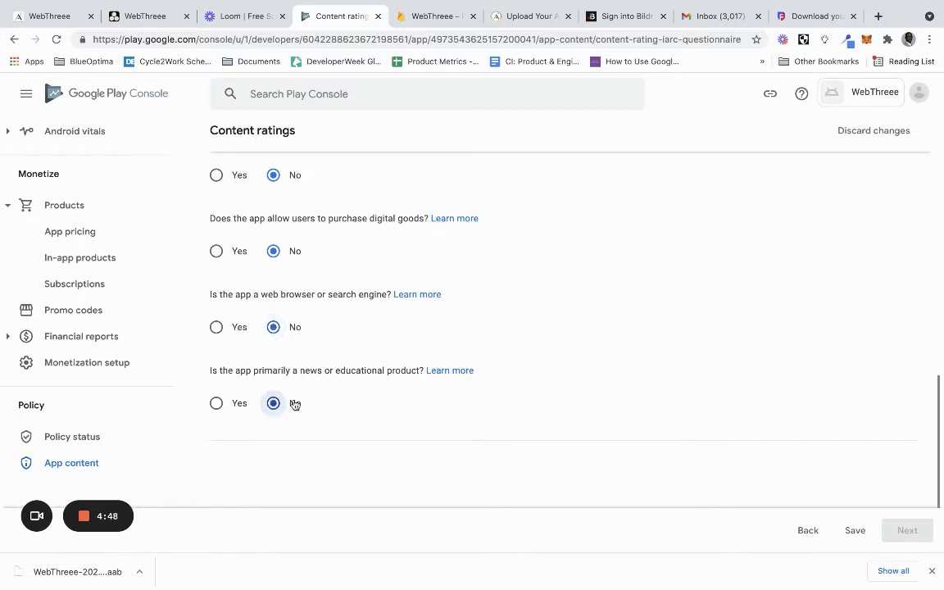
Save the answers and submit the questionnaire for IARC ratings such as PEGI 3 and ESRB Everyone
scroll(829, 496, "down", 2)
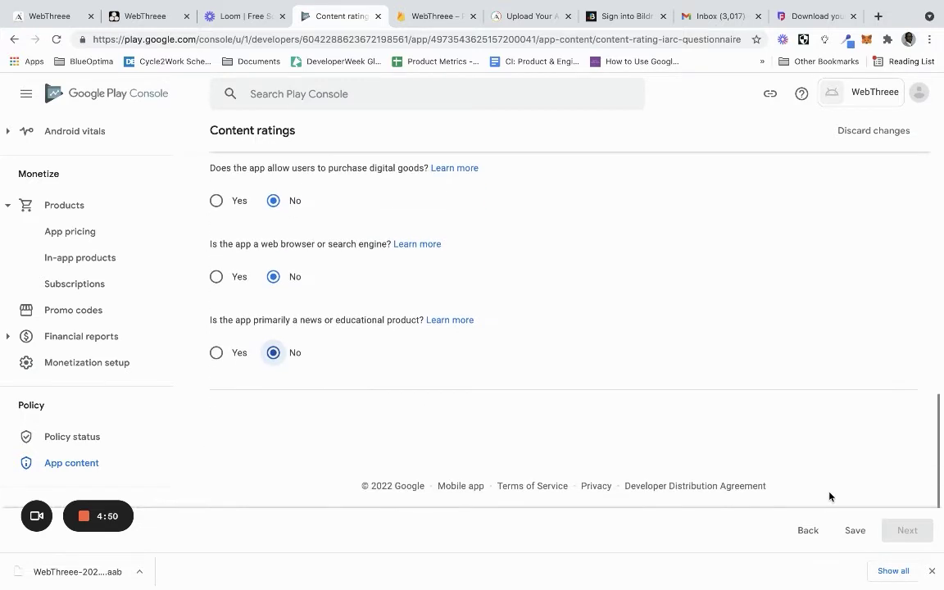
scroll(830, 496, "up", 15)
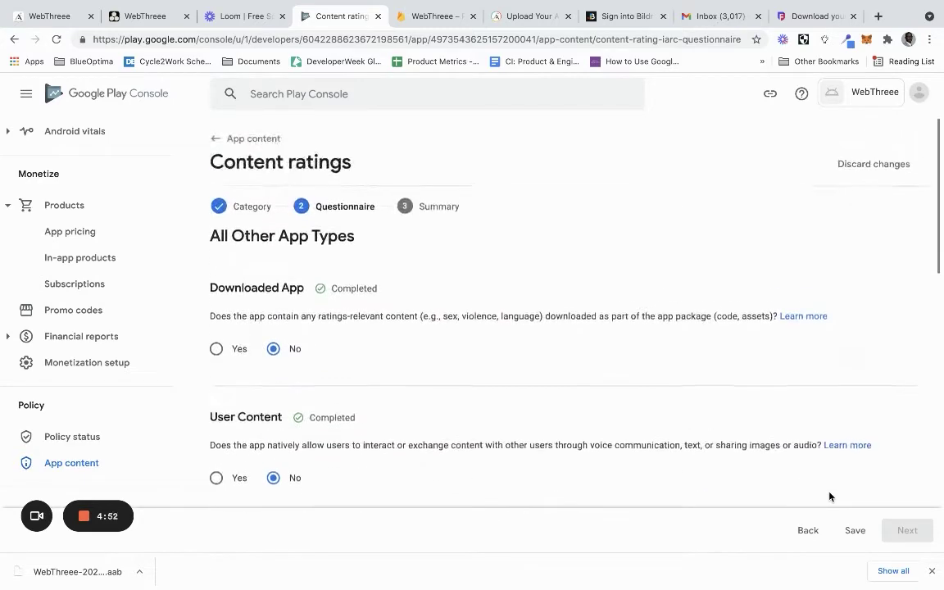
scroll(818, 431, "down", 10)
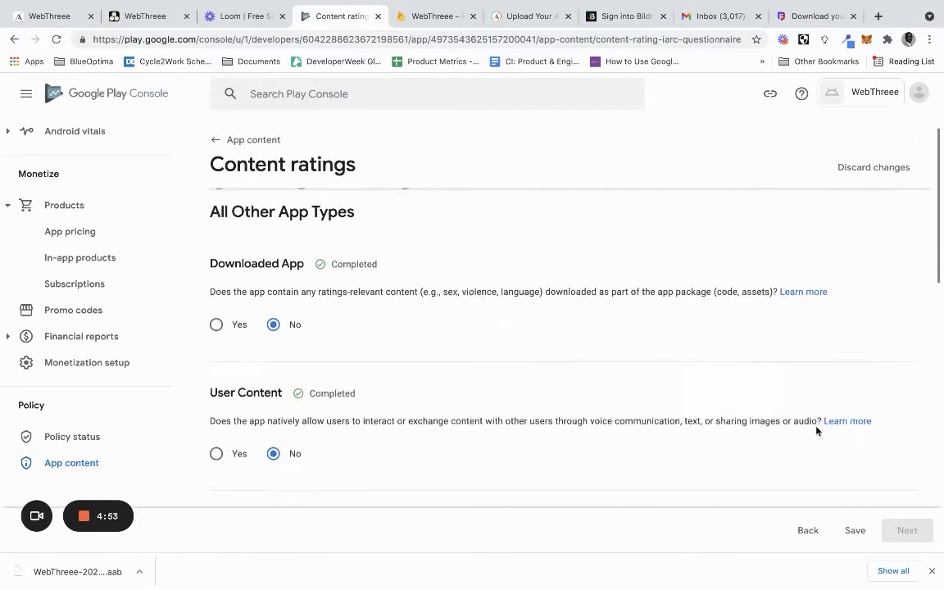
left_click(854, 530)
left_click(907, 530)
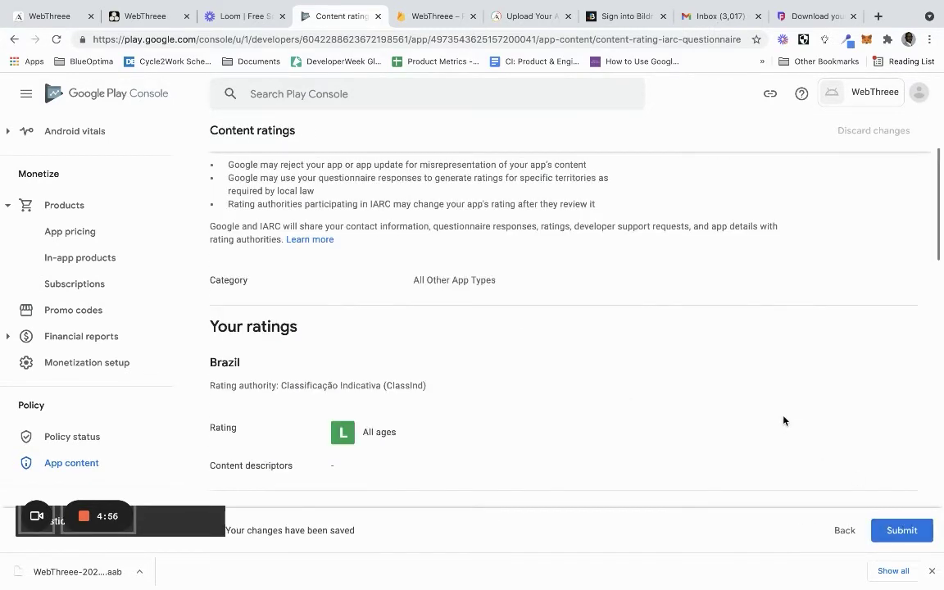
scroll(583, 394, "down", 3)
scroll(856, 527, "down", 1)
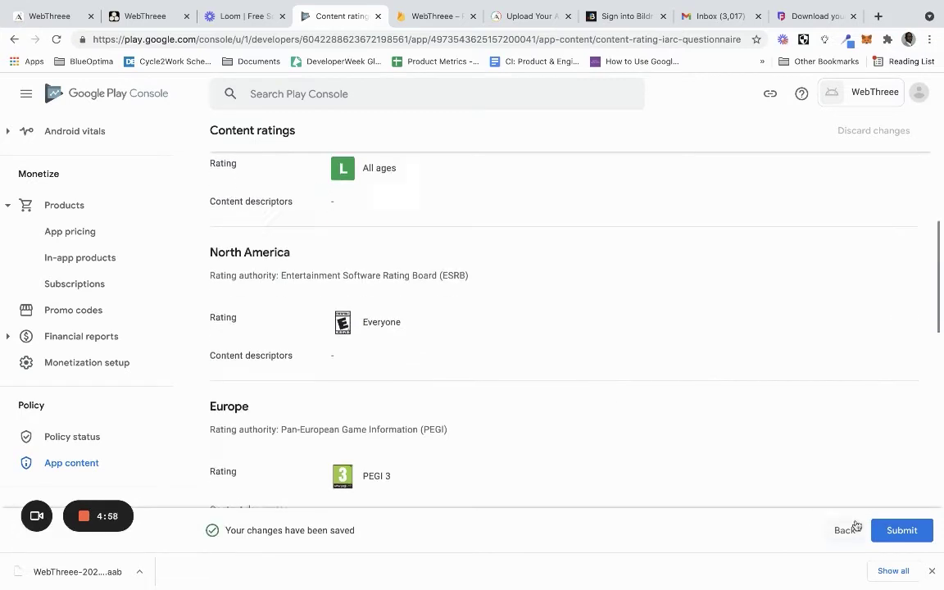
left_click(898, 530)
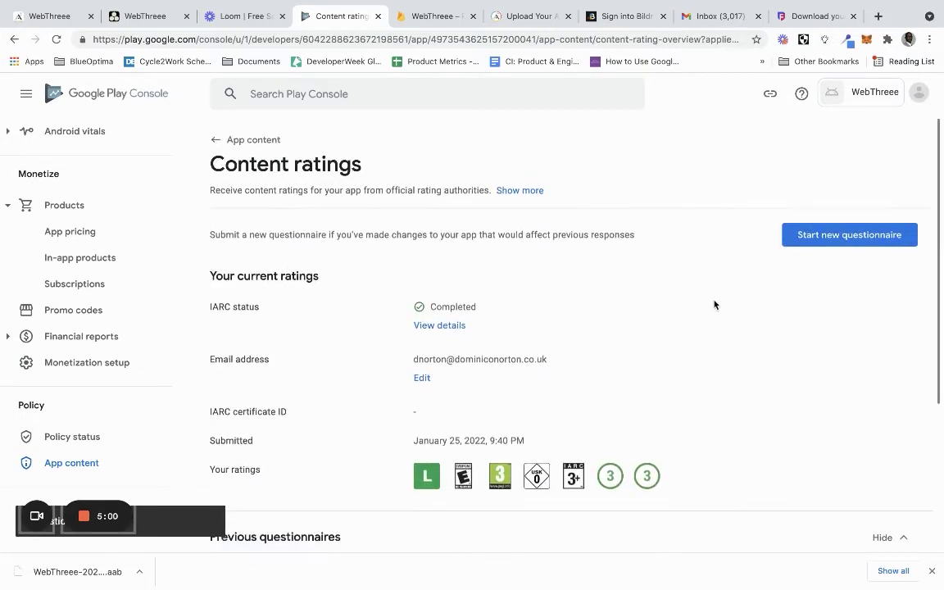
Start Target audience and content and set the target age group to 18 and over
left_click(211, 141)
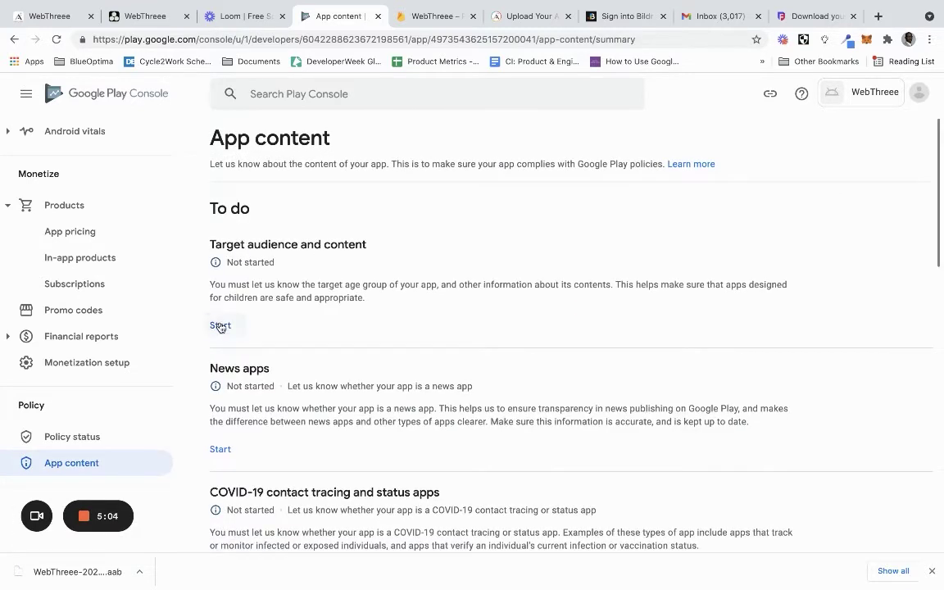
left_click(220, 325)
scroll(434, 307, "down", 2)
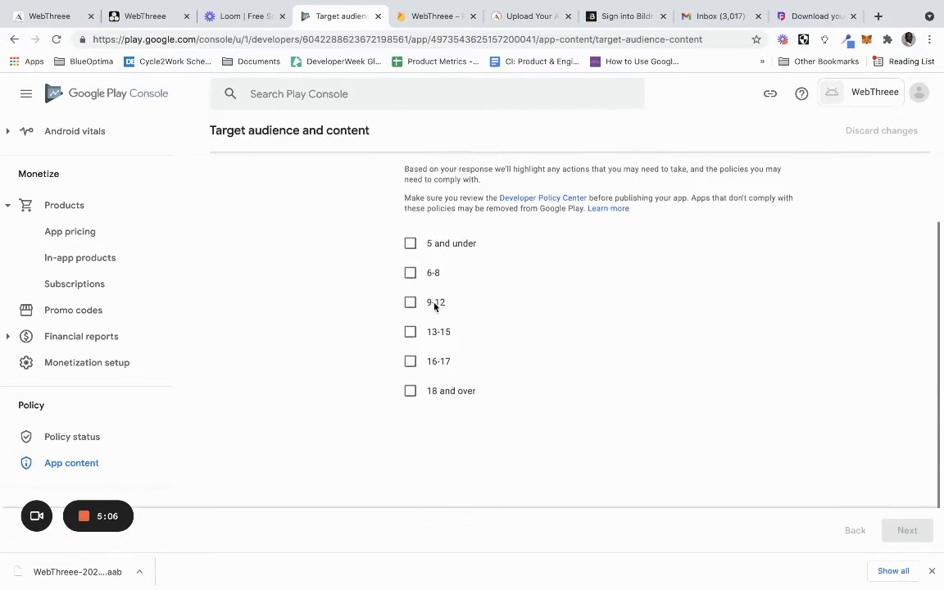
scroll(435, 306, "down", 1)
left_click(431, 369)
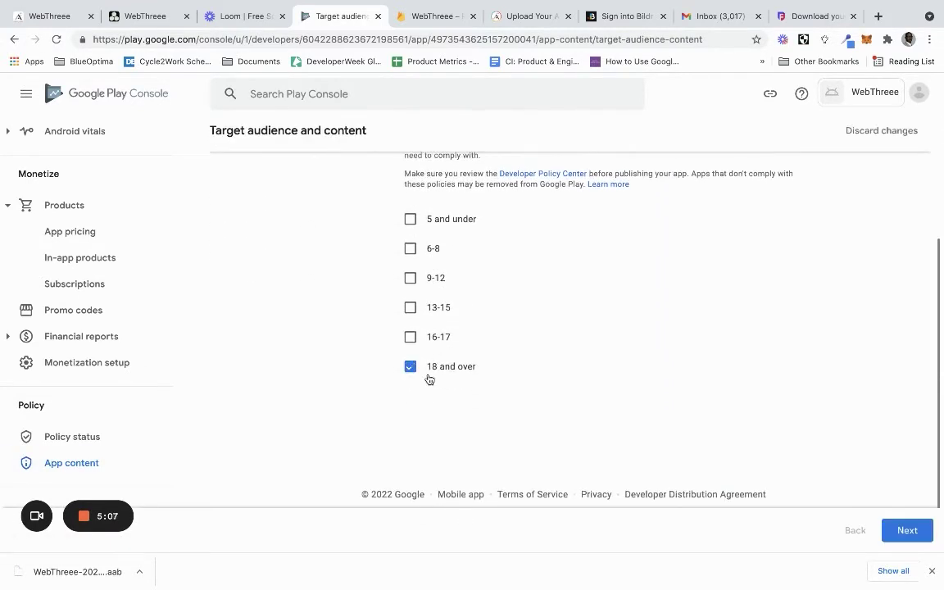
left_click(905, 530)
State the store listing doesn't appeal to children and save the target audience answers
scroll(548, 360, "down", 3)
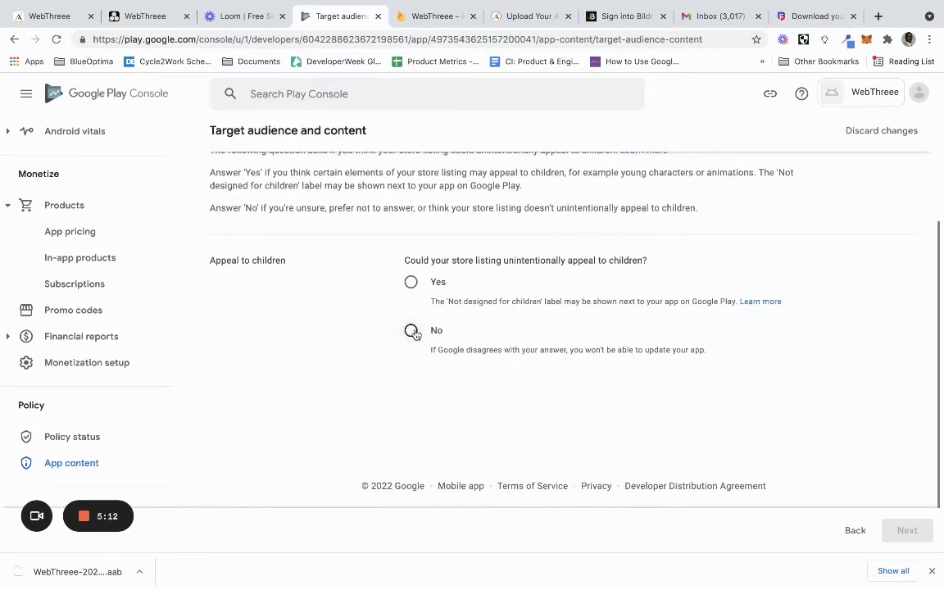
left_click(412, 331)
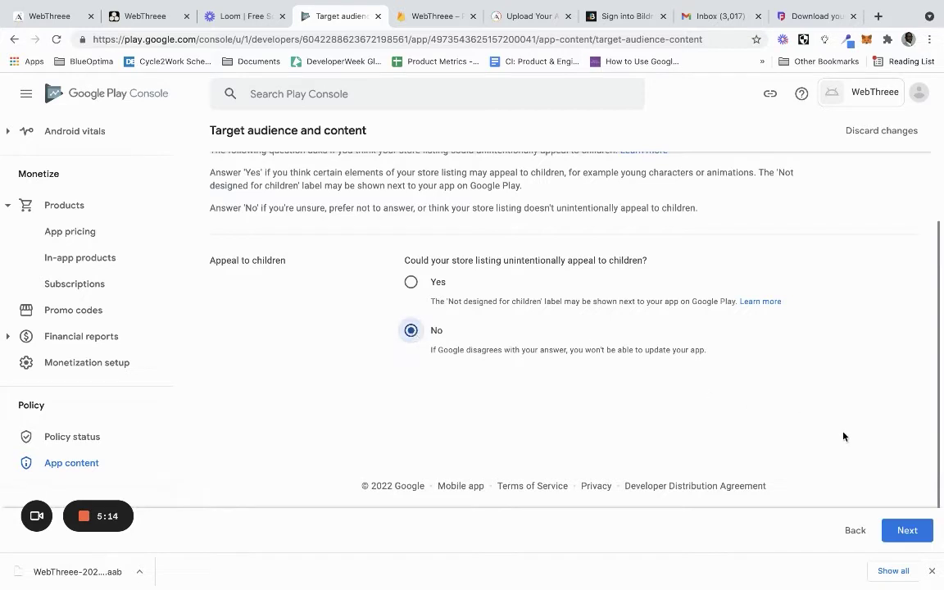
left_click(906, 531)
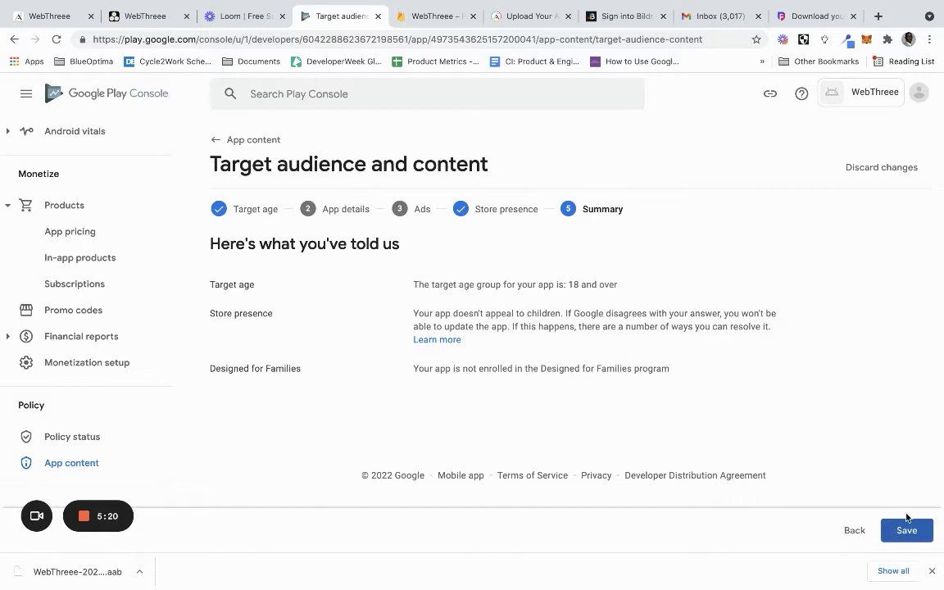
left_click(906, 529)
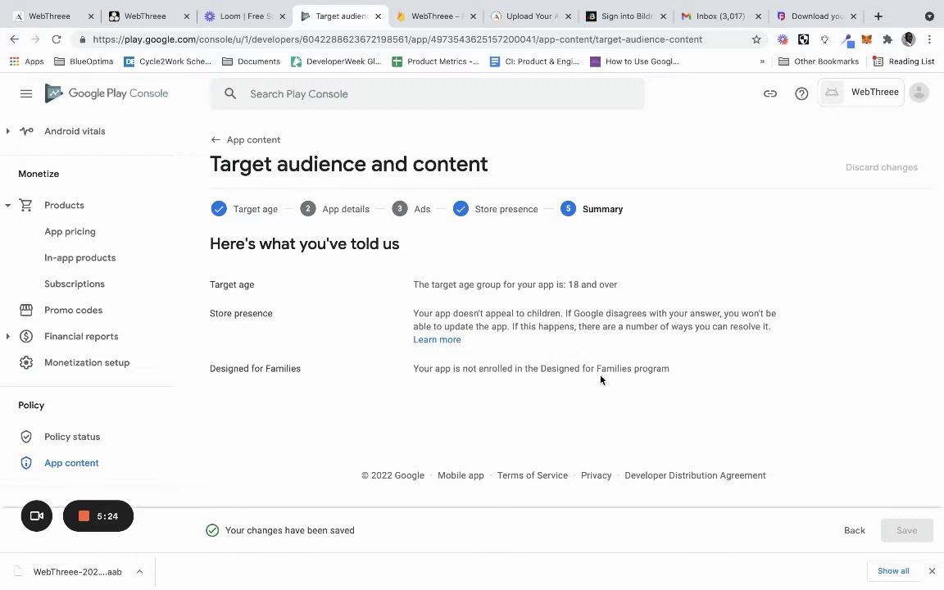
left_click(245, 142)
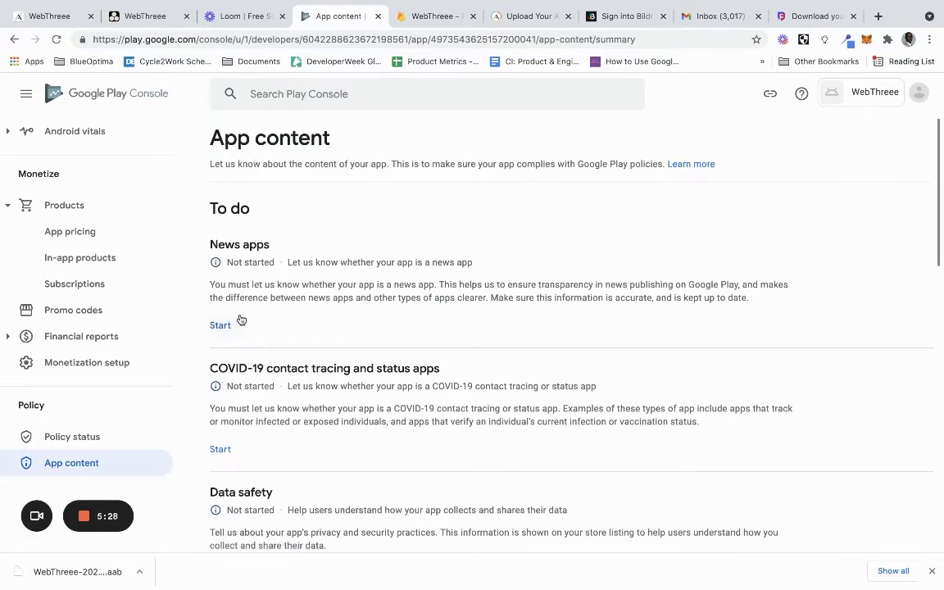
Declare under News apps that WebThreee is not a news app and save
scroll(252, 339, "down", 5)
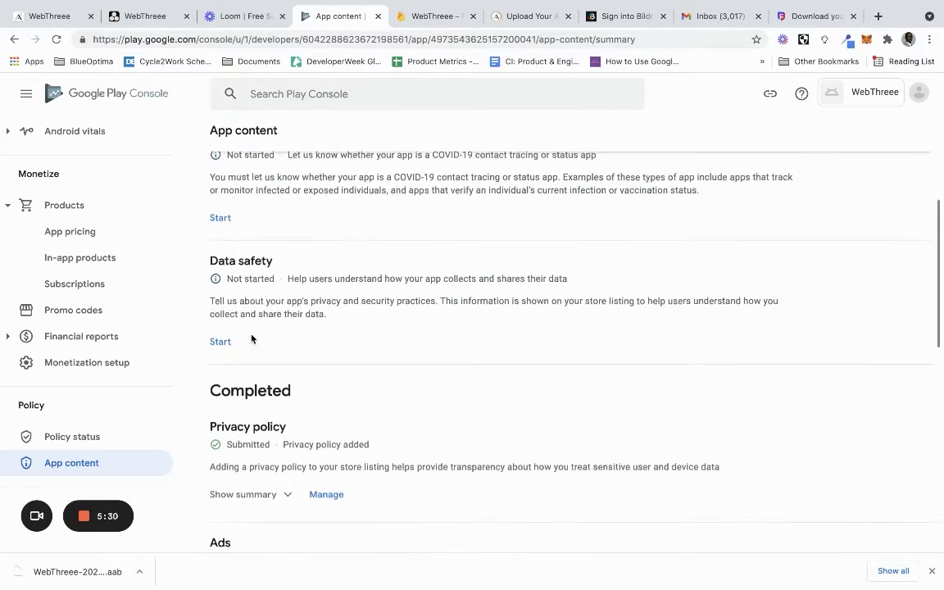
scroll(251, 335, "up", 5)
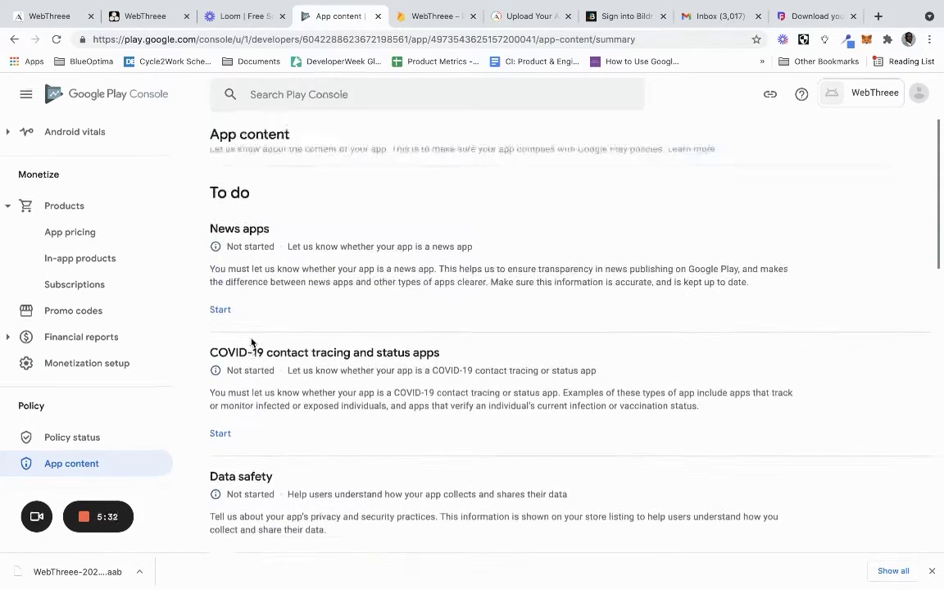
left_click(223, 329)
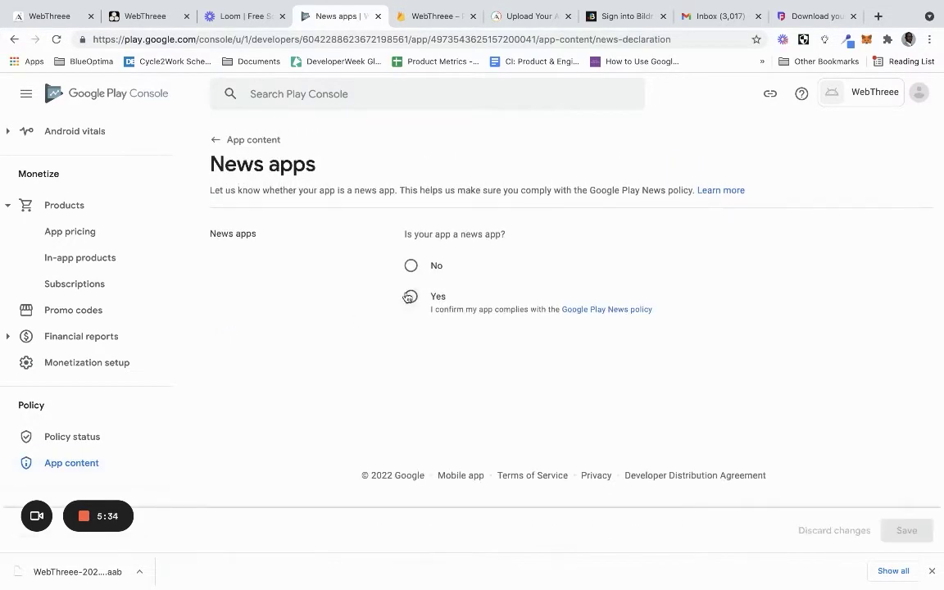
left_click(413, 267)
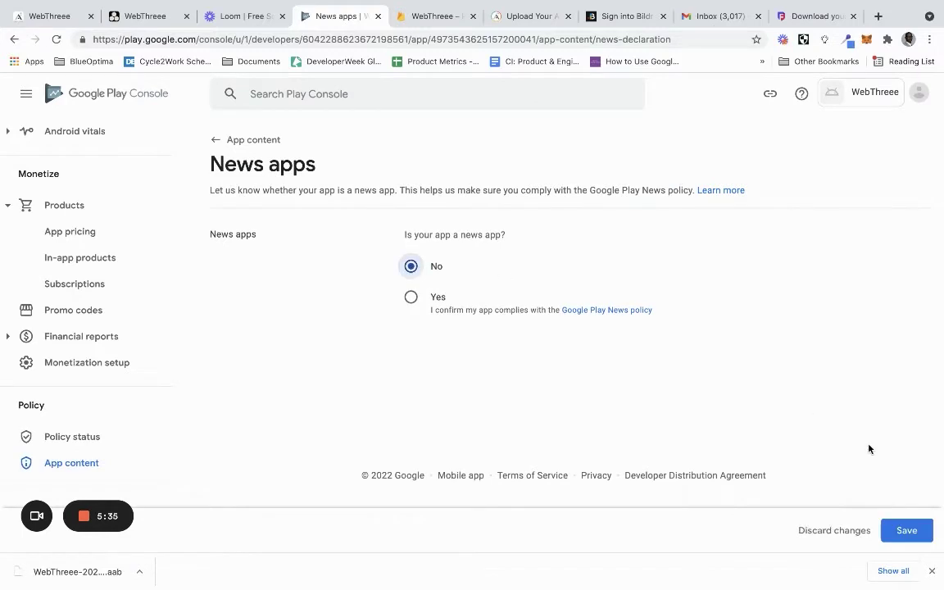
left_click(906, 531)
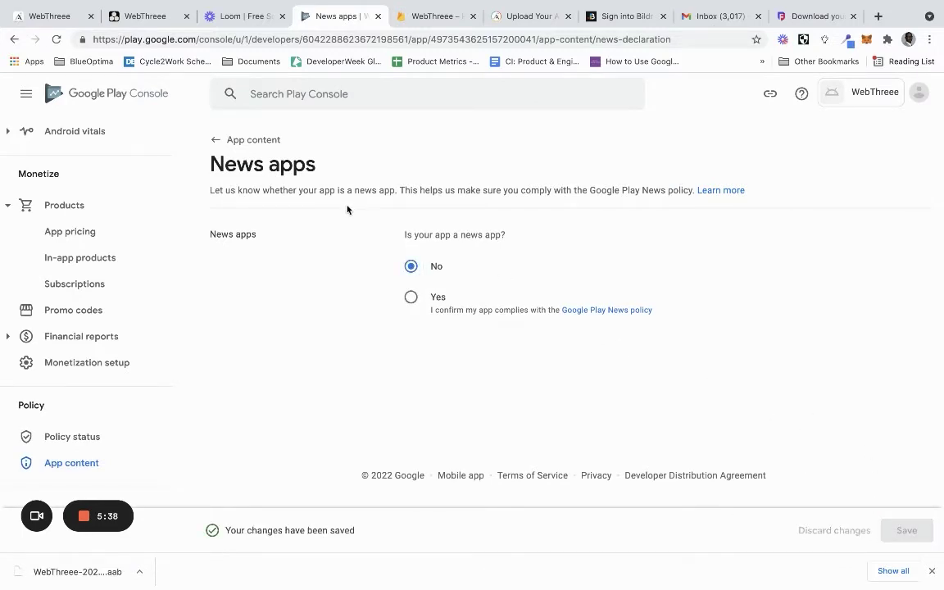
left_click(238, 143)
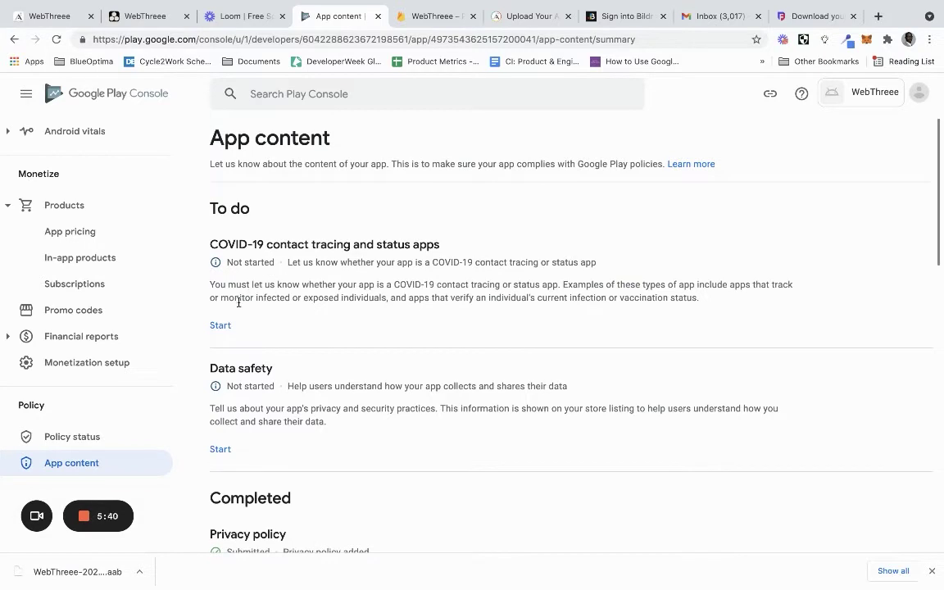
Save the declaration that the app isn't a public COVID-19 tracing or status app, then begin Data safety
left_click(222, 326)
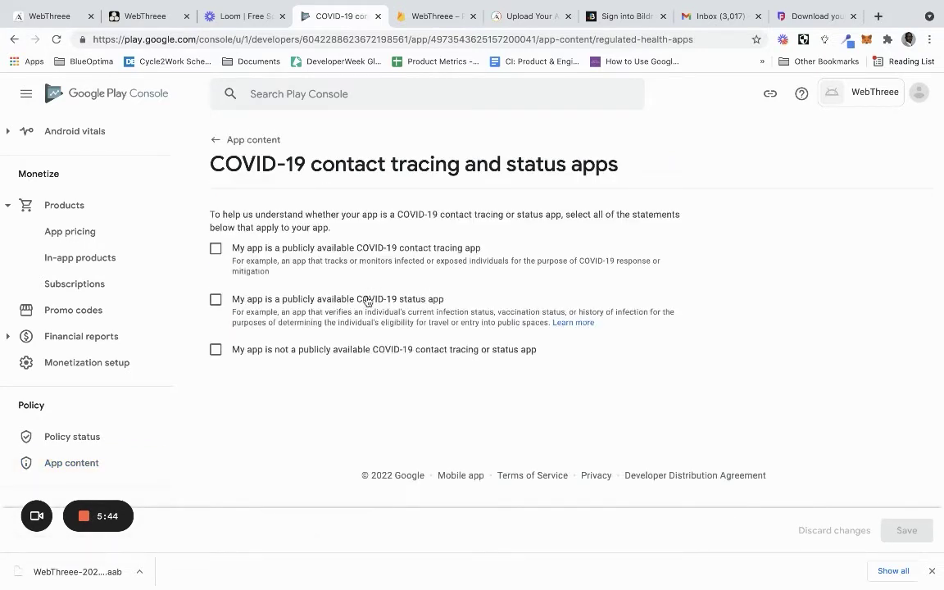
left_click(347, 355)
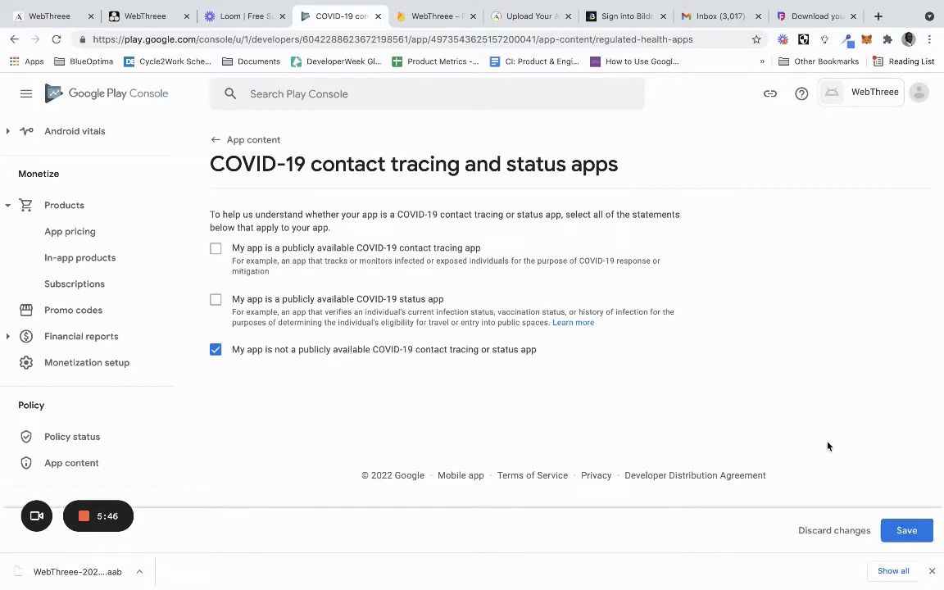
left_click(908, 534)
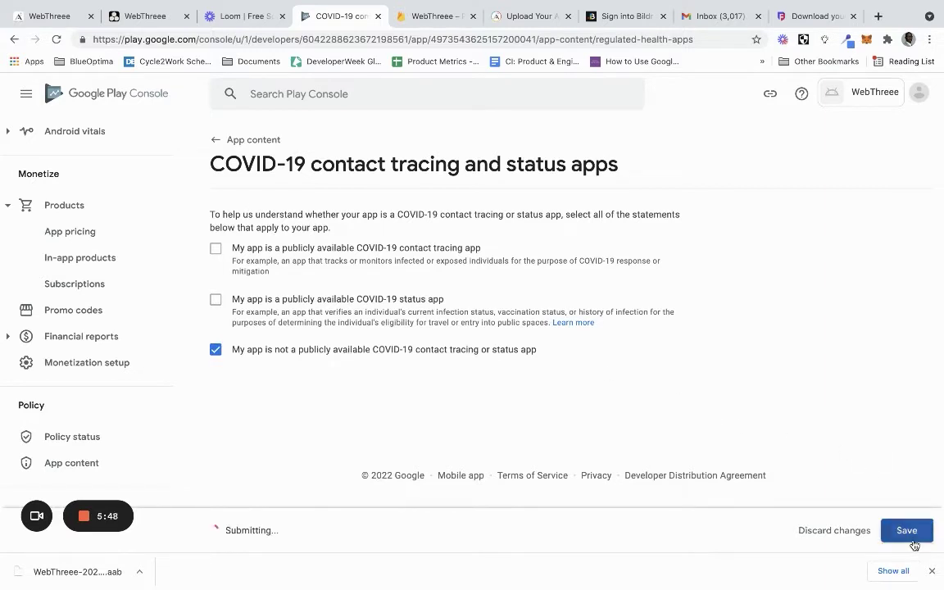
left_click(246, 139)
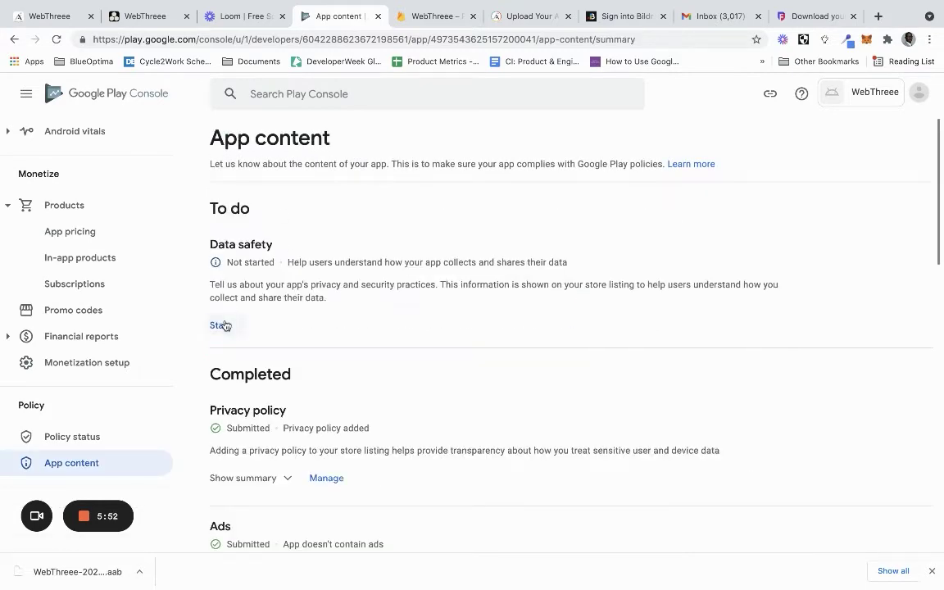
left_click(222, 325)
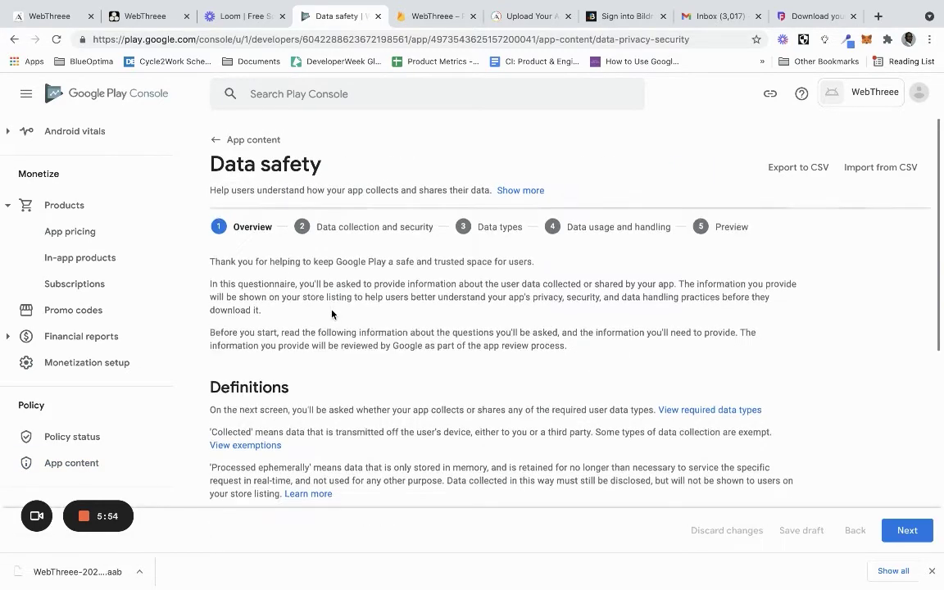
Answer Yes to collecting user data, encryption in transit and data deletion requests
scroll(332, 314, "down", 5)
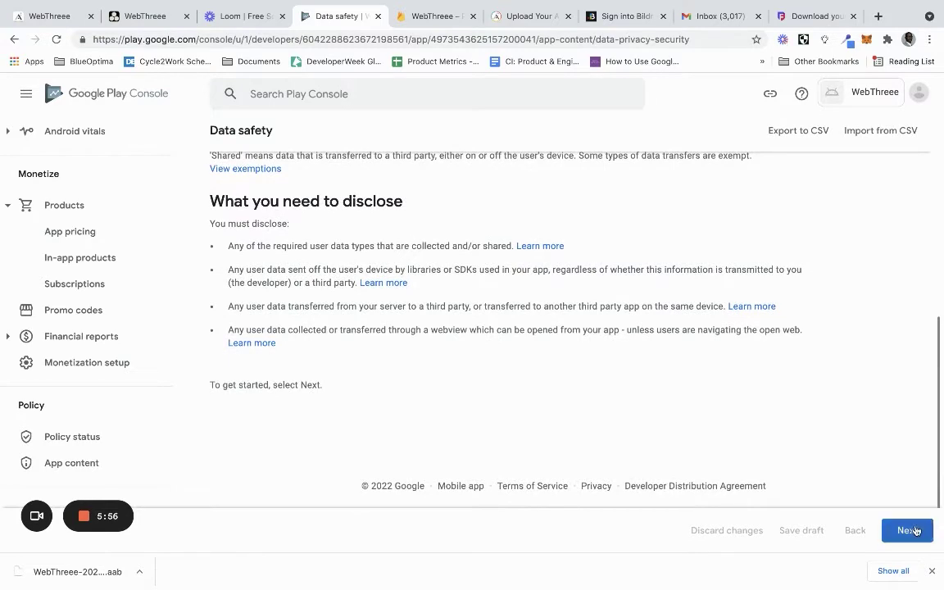
left_click(910, 530)
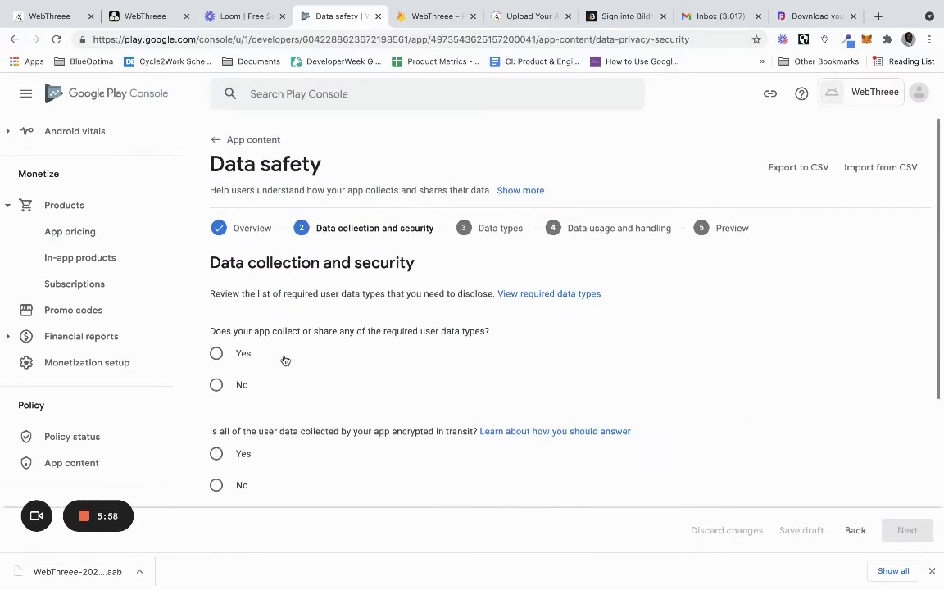
left_click(250, 351)
scroll(250, 351, "down", 3)
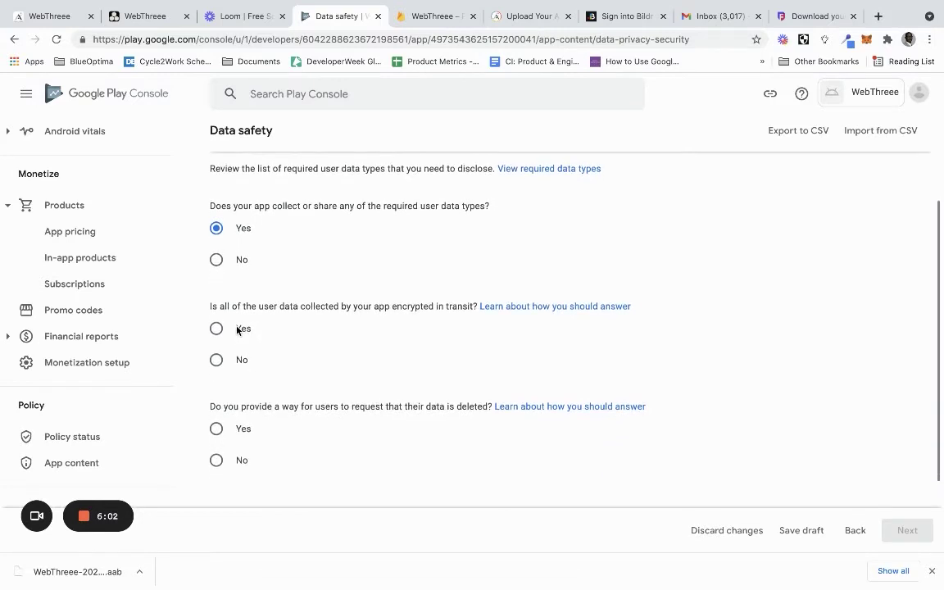
left_click(238, 331)
scroll(294, 353, "down", 2)
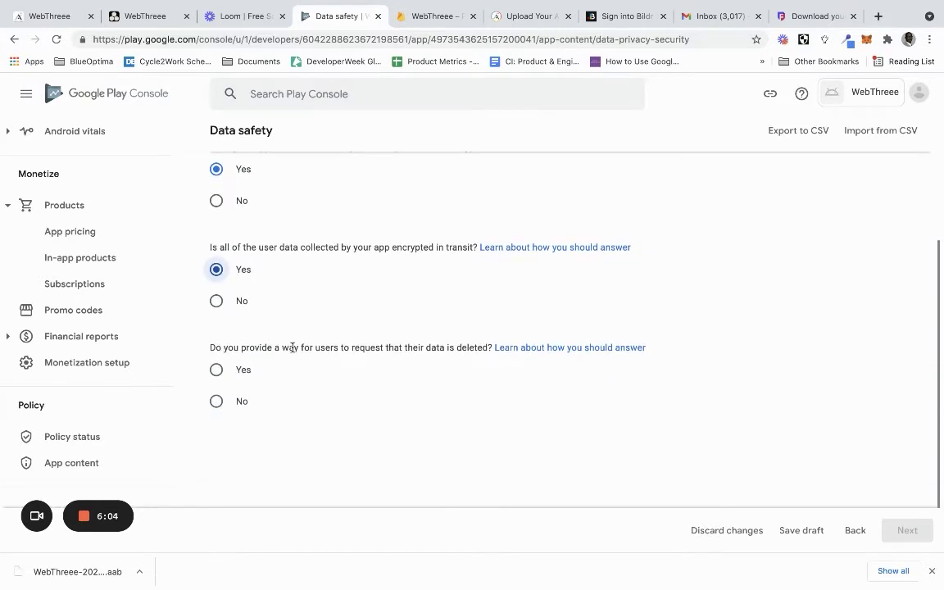
scroll(293, 347, "down", 1)
left_click(240, 324)
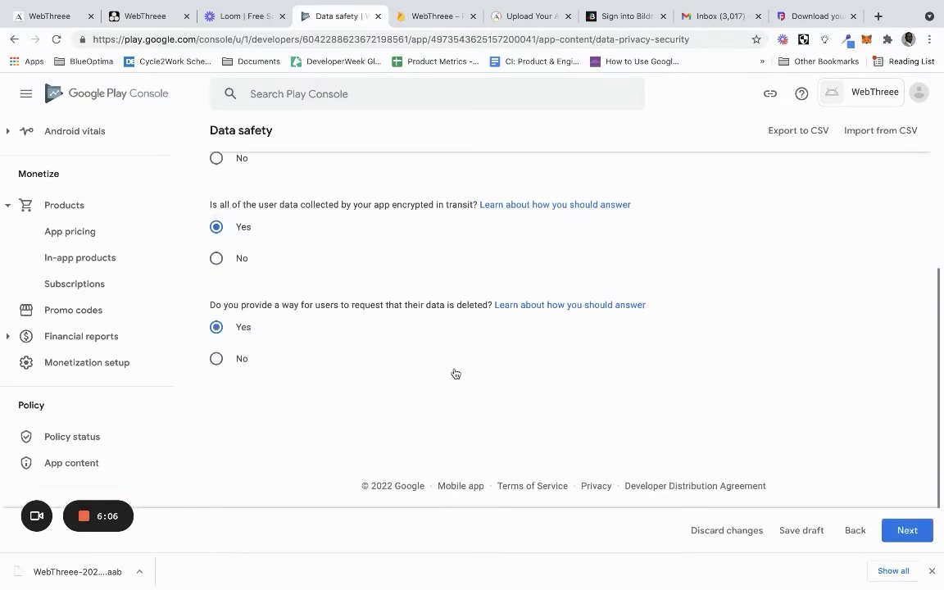
scroll(456, 374, "up", 3)
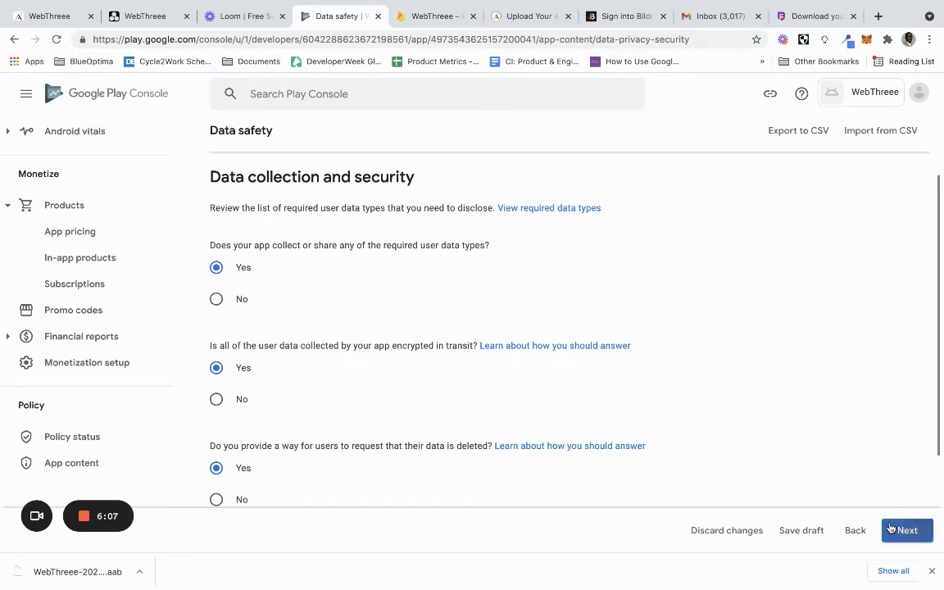
left_click(888, 522)
scroll(666, 411, "down", 3)
scroll(667, 413, "down", 1)
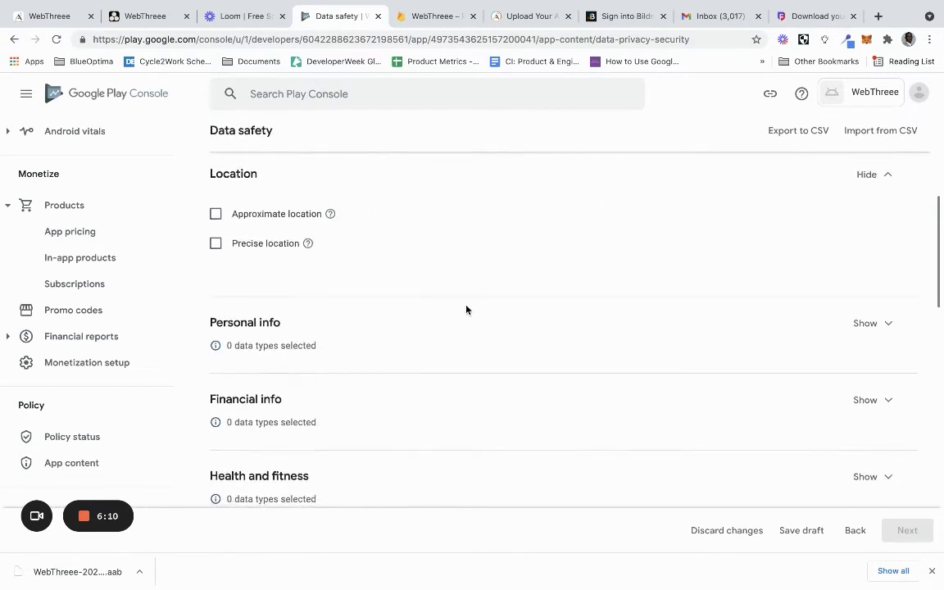
Mark Name, Email address and Personal identifiers as collected Personal info data types
scroll(383, 262, "up", 1)
scroll(383, 263, "down", 3)
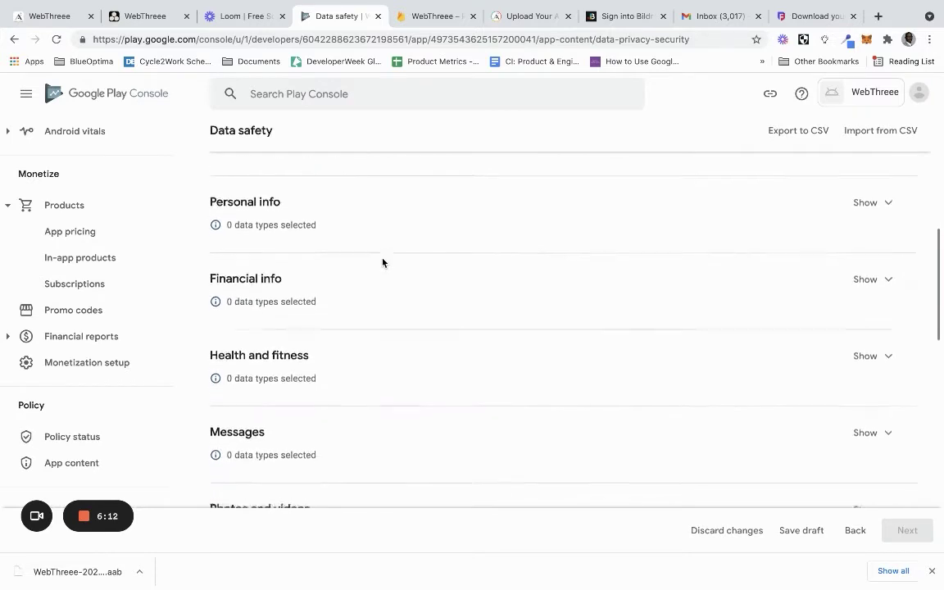
scroll(383, 263, "up", 3)
scroll(383, 263, "up", 2)
scroll(382, 260, "down", 5)
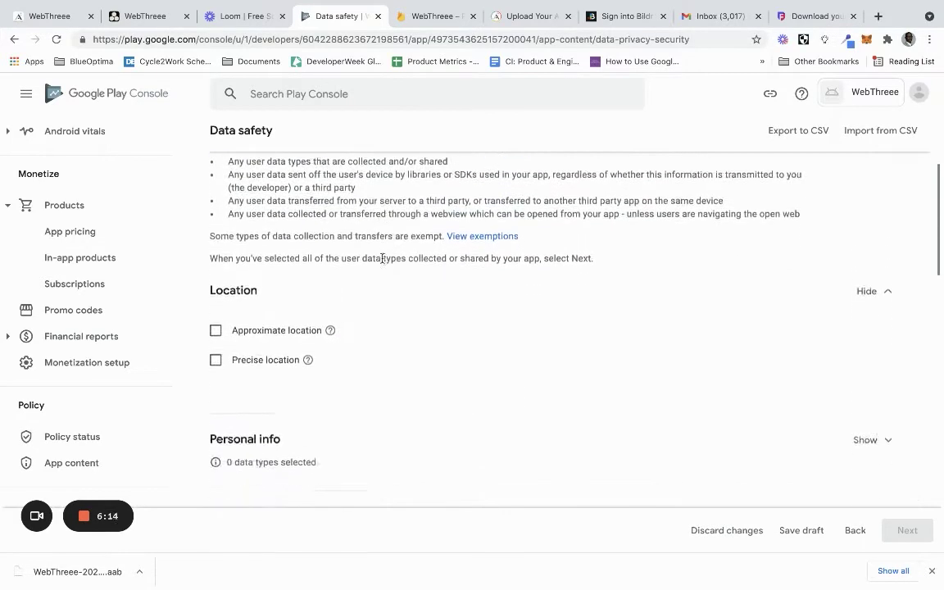
left_click(874, 203)
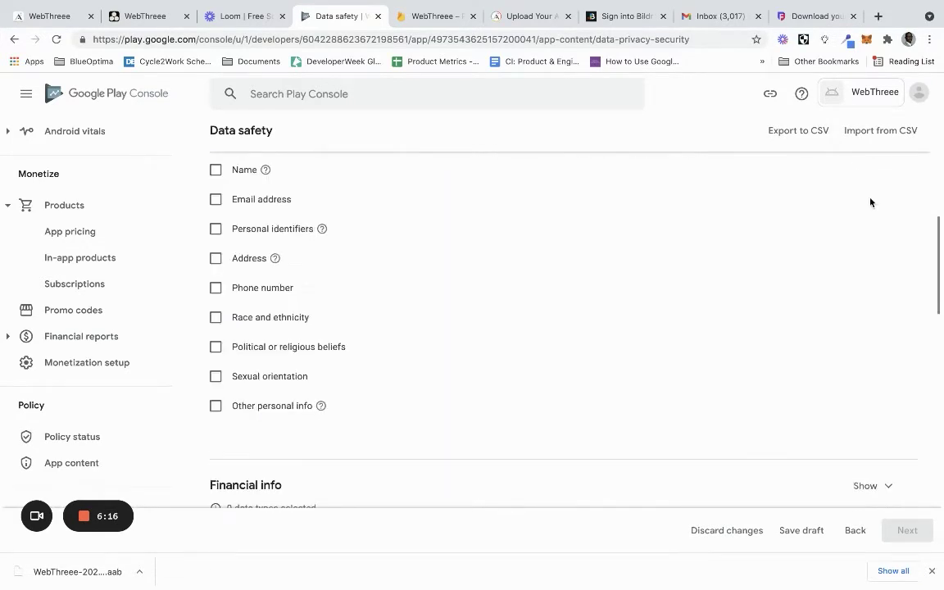
scroll(458, 238, "up", 2)
left_click(215, 245)
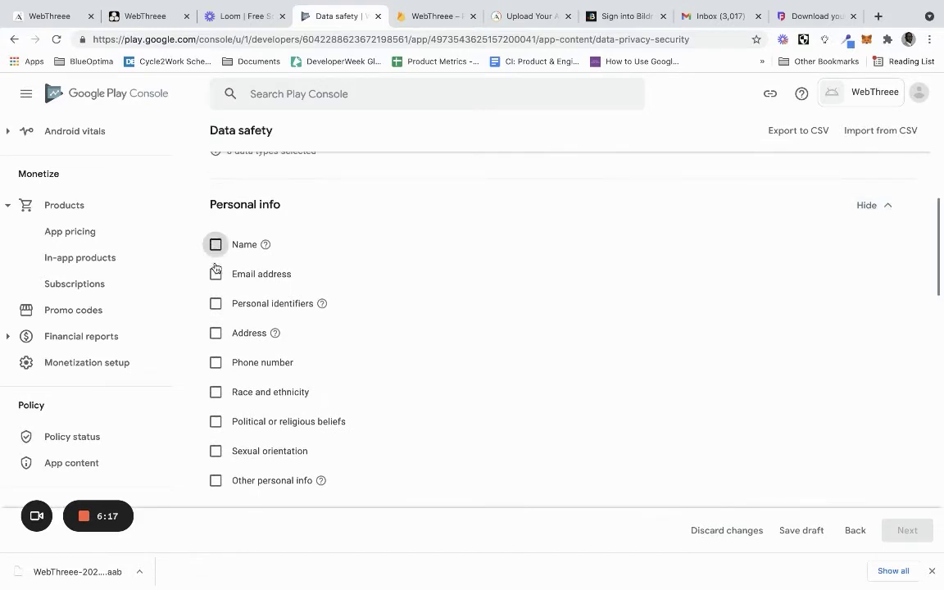
left_click(215, 276)
mouse_move(322, 305)
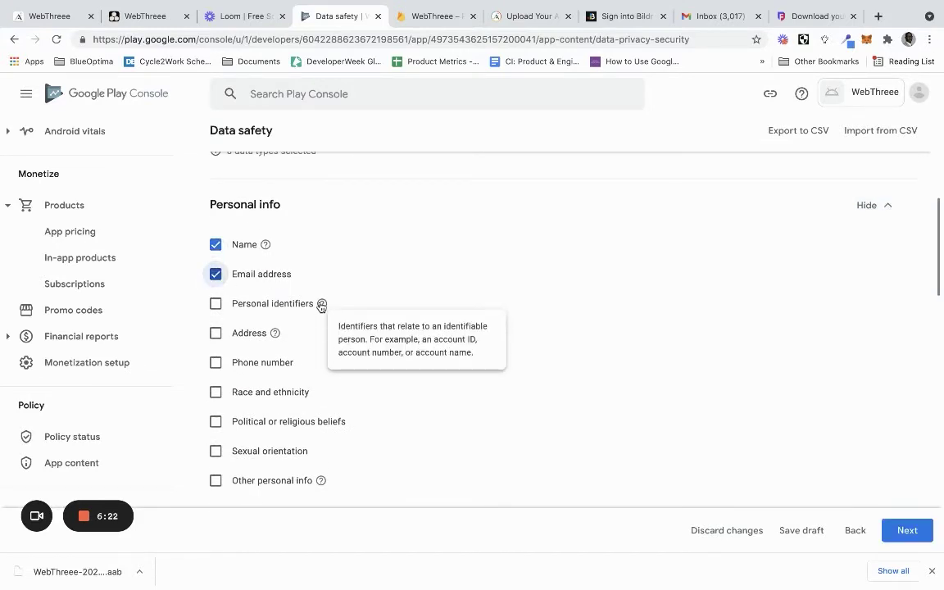
left_click(216, 303)
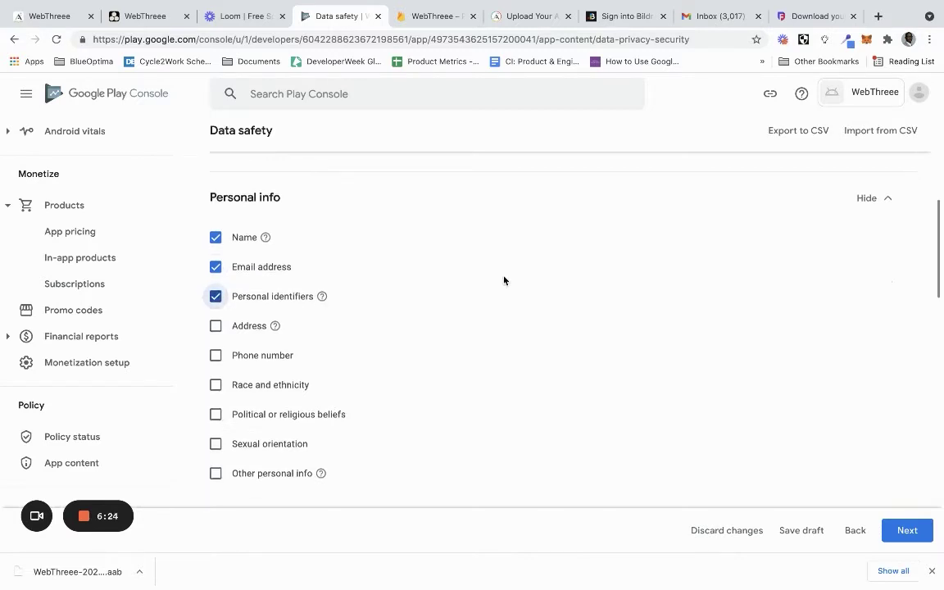
Mark Crash logs, Diagnostics and Other app performance data as collected, then continue to data usage
scroll(504, 279, "down", 5)
scroll(504, 281, "down", 5)
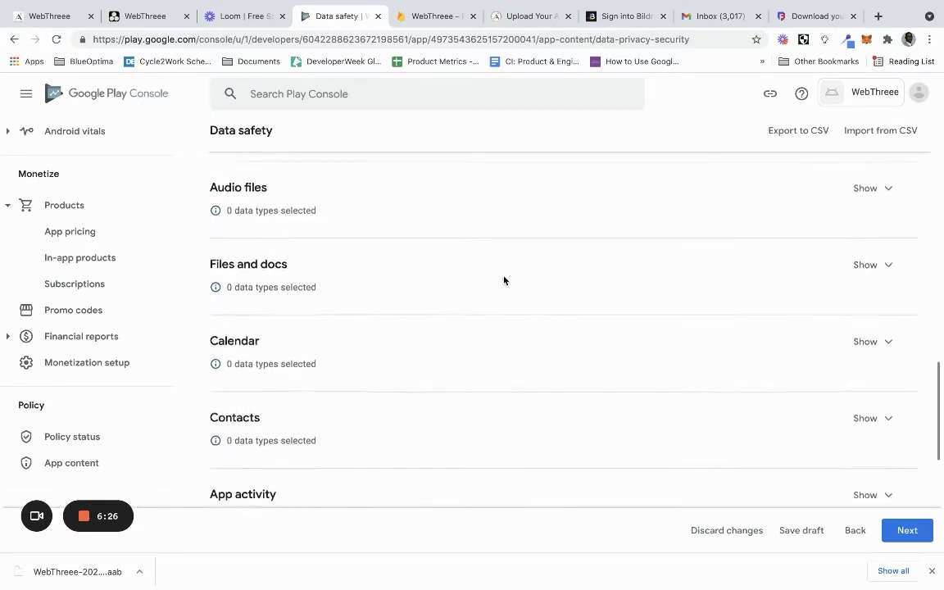
scroll(504, 281, "down", 5)
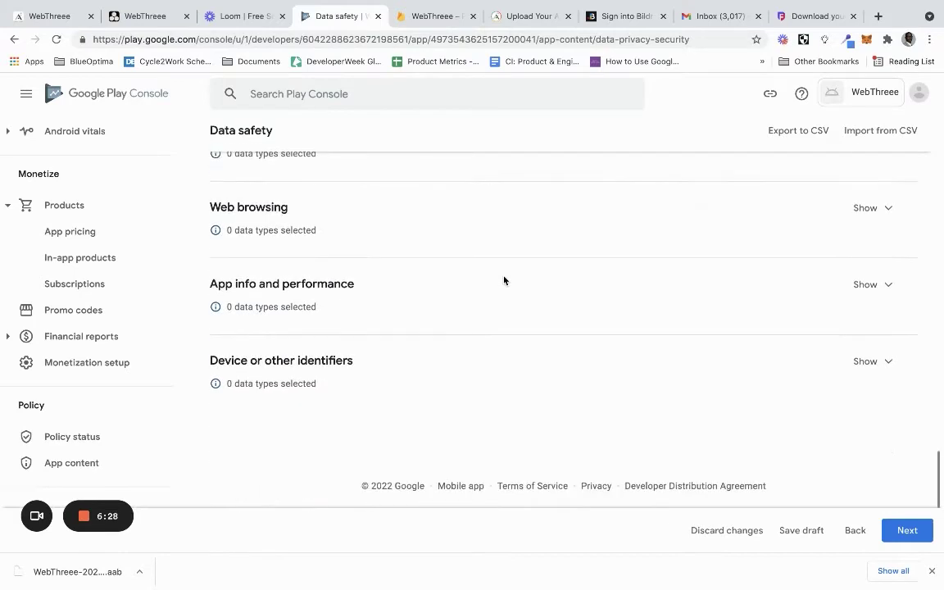
left_click(871, 283)
left_click(217, 223)
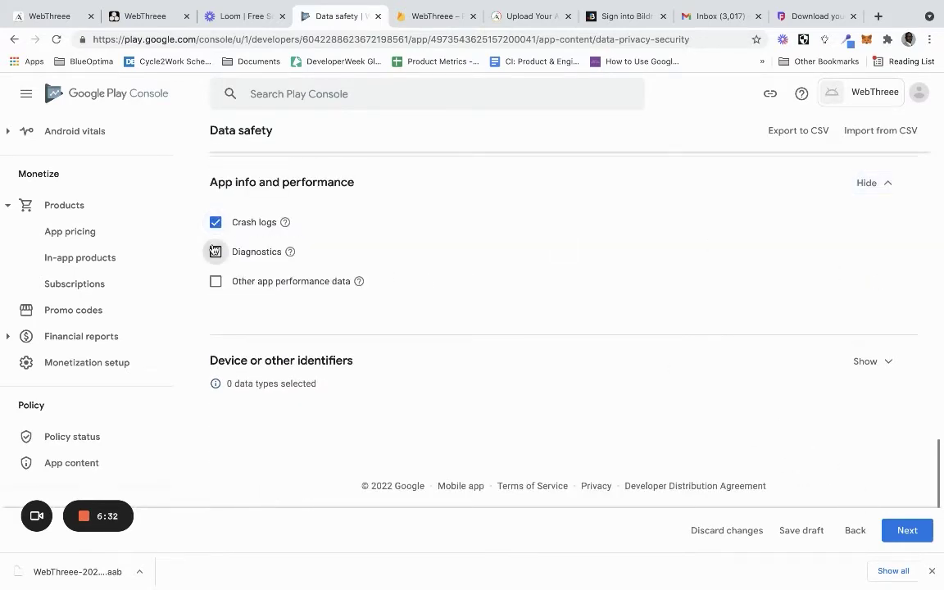
left_click(216, 251)
left_click(215, 281)
scroll(827, 396, "up", 2)
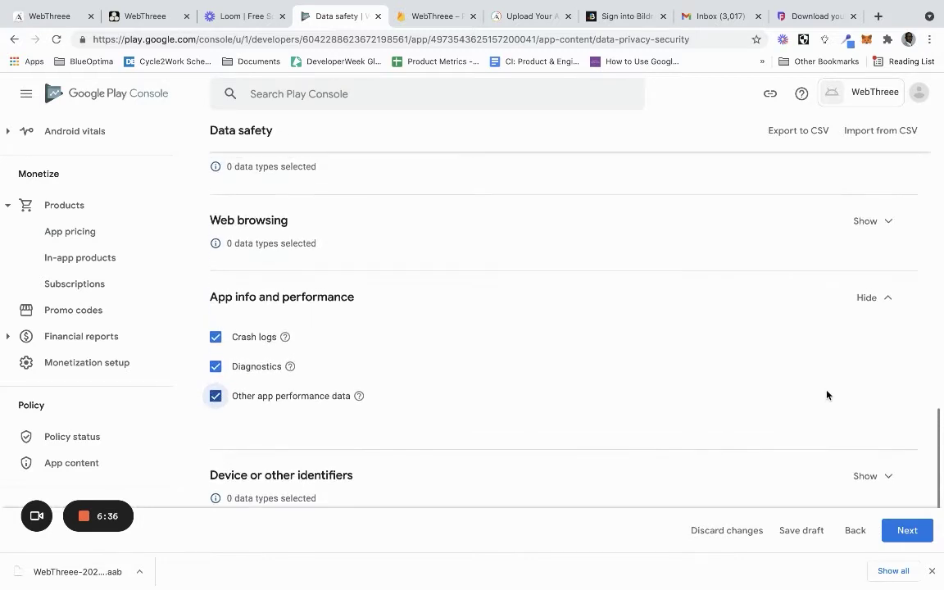
left_click(906, 531)
scroll(734, 450, "down", 3)
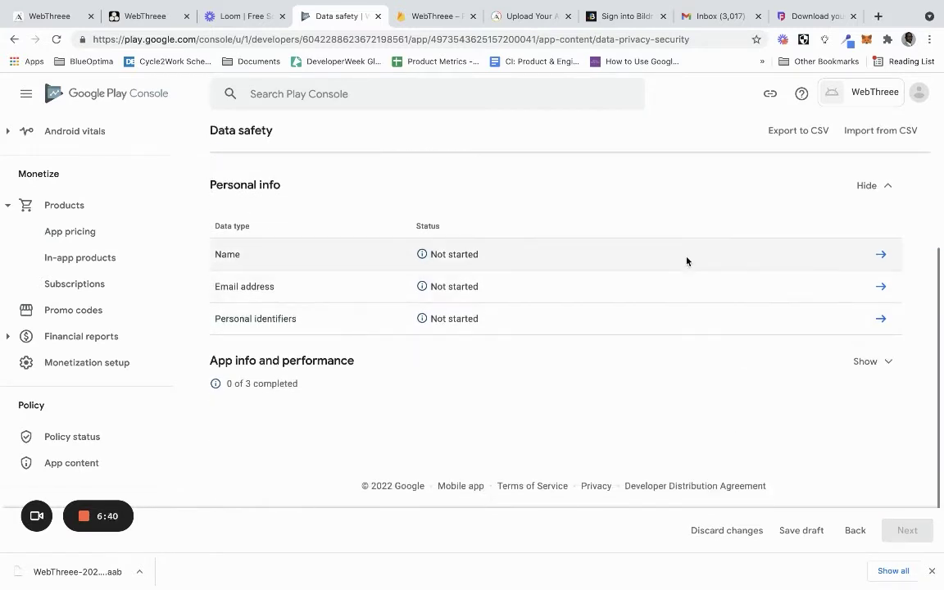
Answer Name as collected, not ephemeral, required, for App functionality, Analytics and Developer communications, then save
left_click(879, 255)
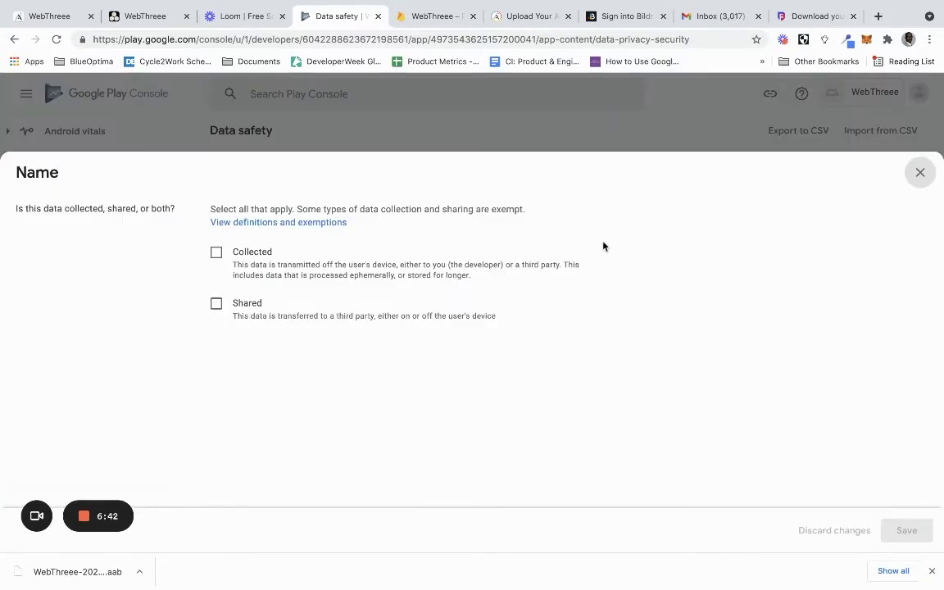
left_click(217, 253)
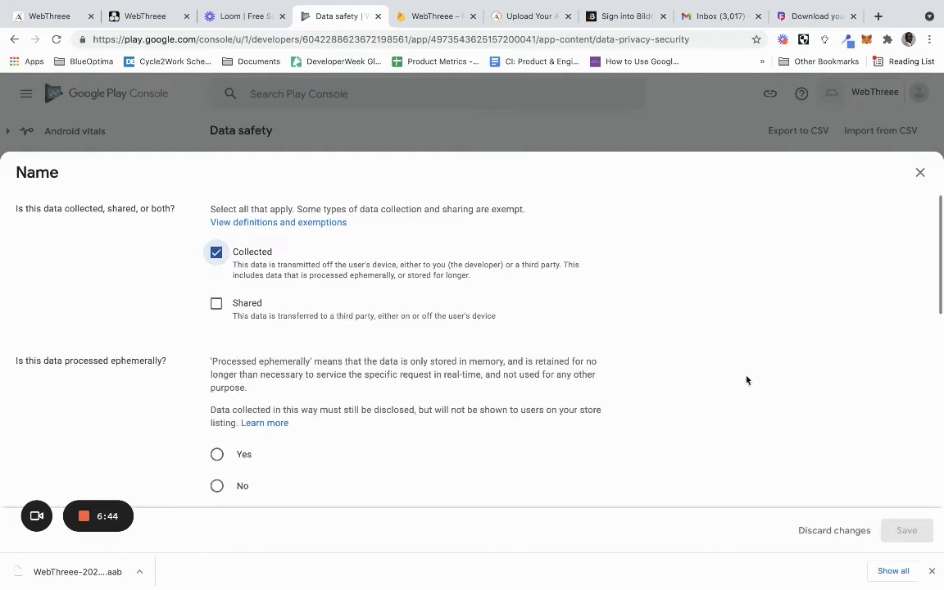
scroll(783, 416, "down", 3)
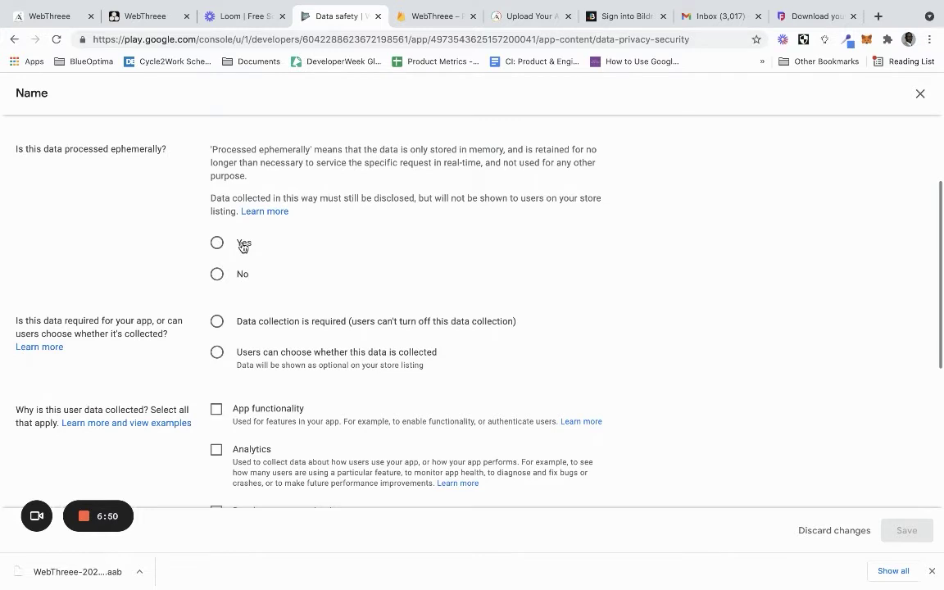
left_click(218, 275)
scroll(220, 278, "down", 1)
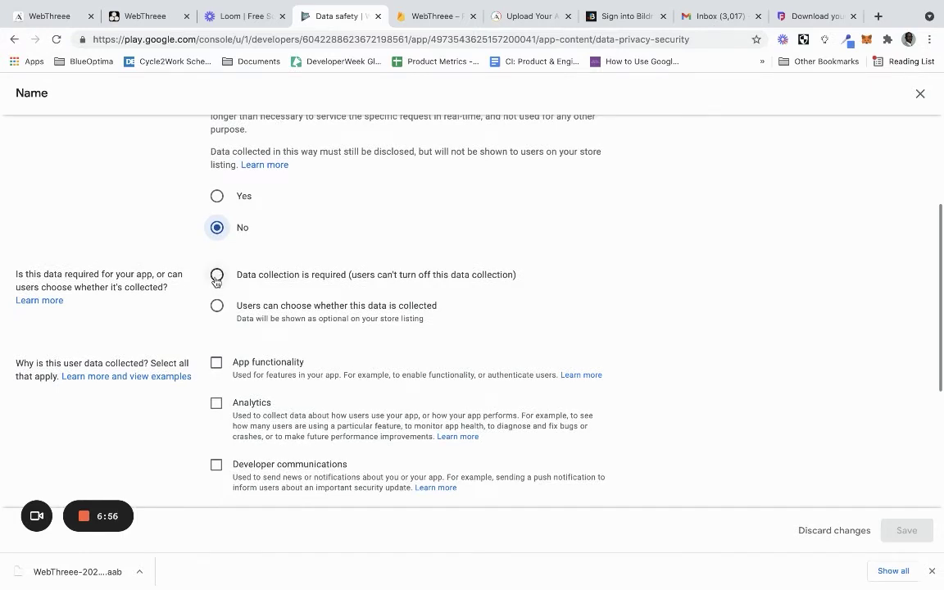
left_click(218, 276)
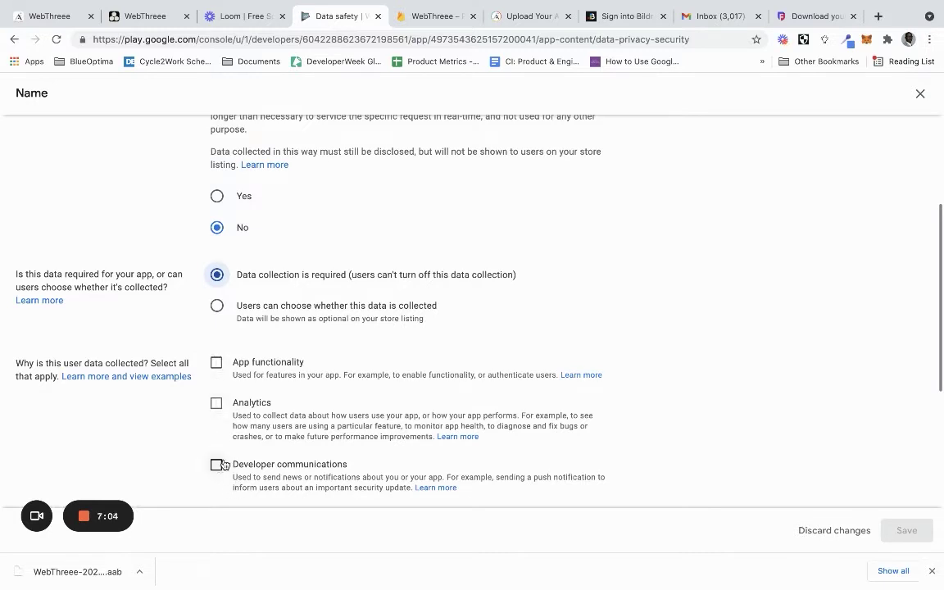
left_click(216, 404)
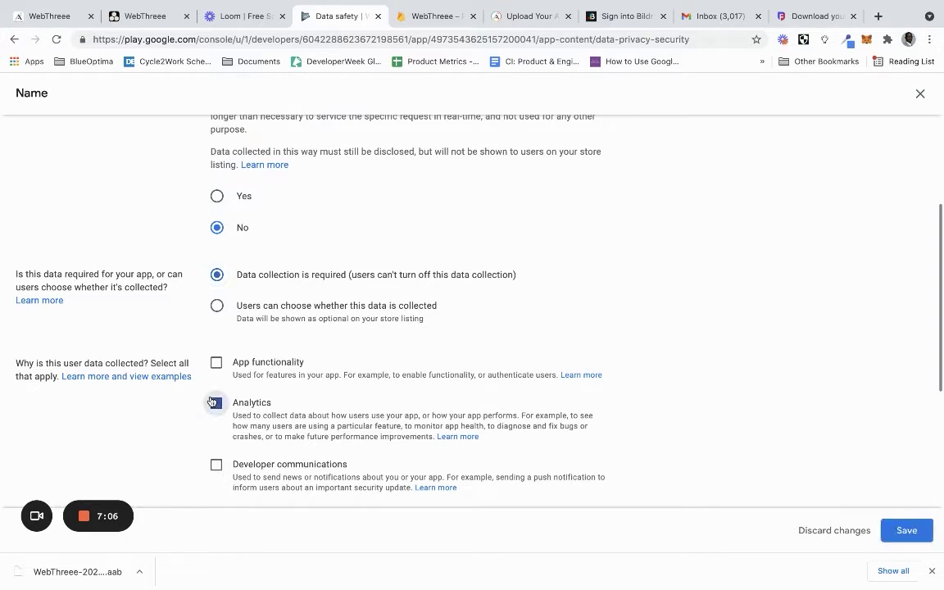
left_click(216, 362)
left_click(216, 465)
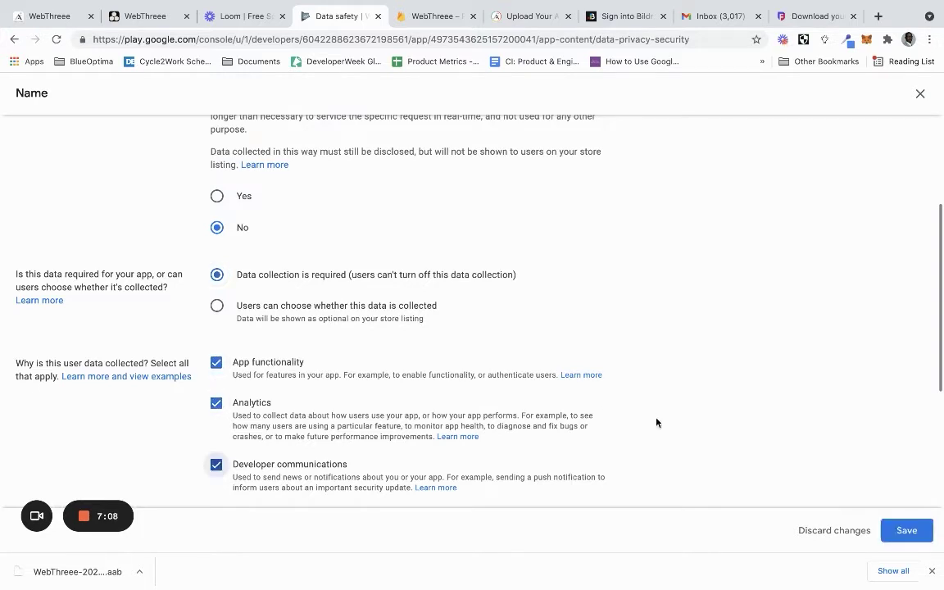
left_click(907, 531)
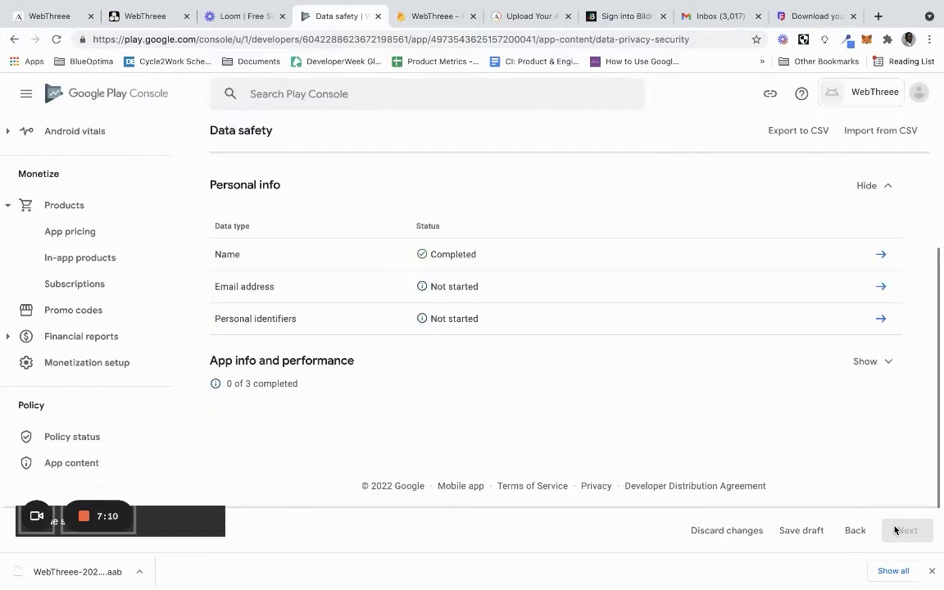
Answer Email address as collected, ephemeral, required, for App functionality, Personalization and Account management, then save
left_click(888, 289)
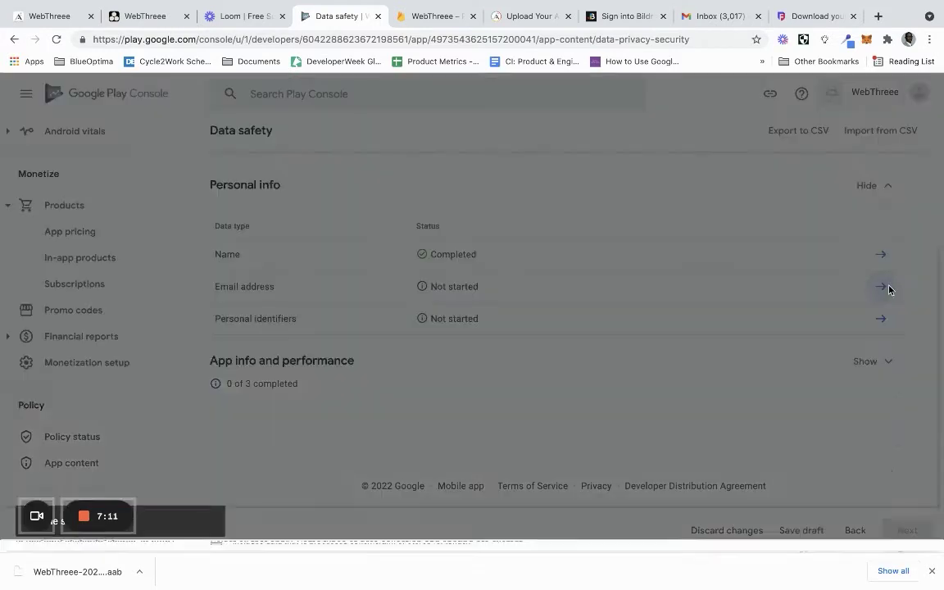
left_click(216, 253)
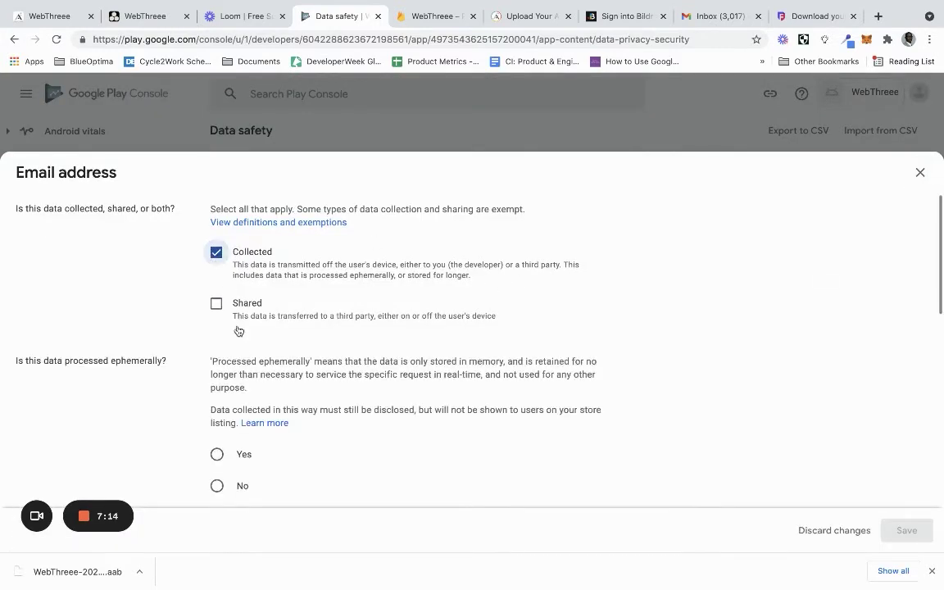
scroll(242, 345, "down", 1)
scroll(245, 357, "down", 3)
left_click(217, 220)
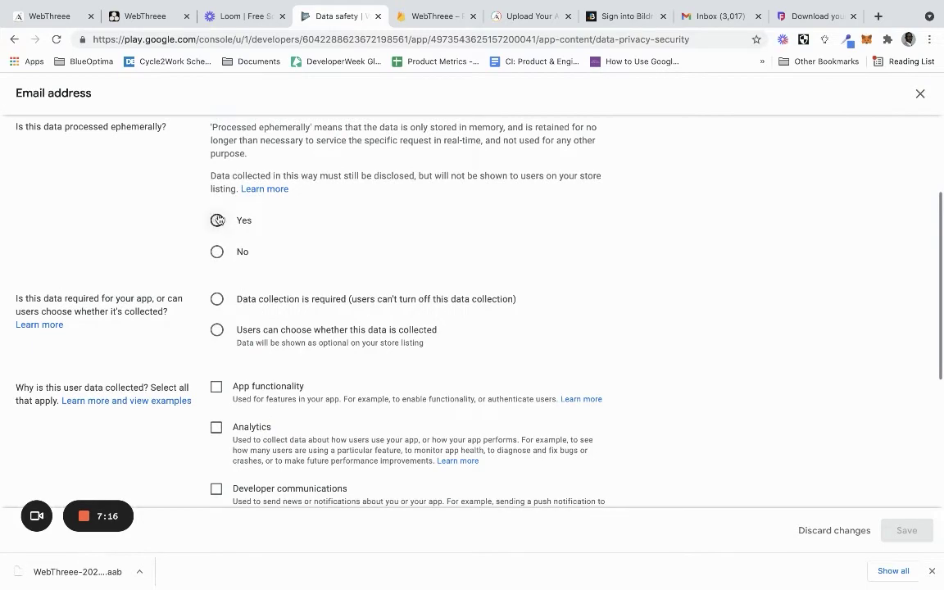
left_click(217, 300)
scroll(219, 302, "down", 3)
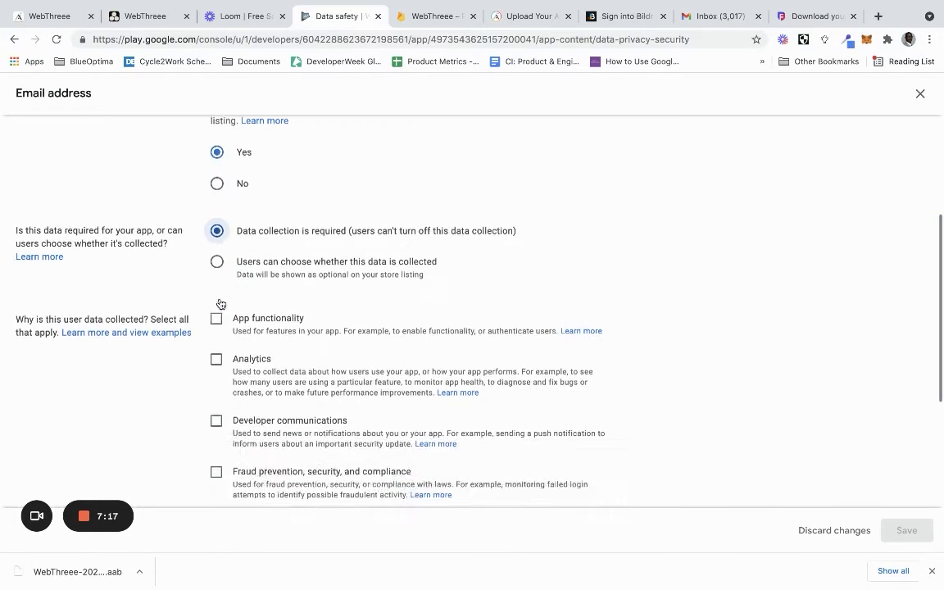
left_click(218, 226)
scroll(217, 225, "down", 2)
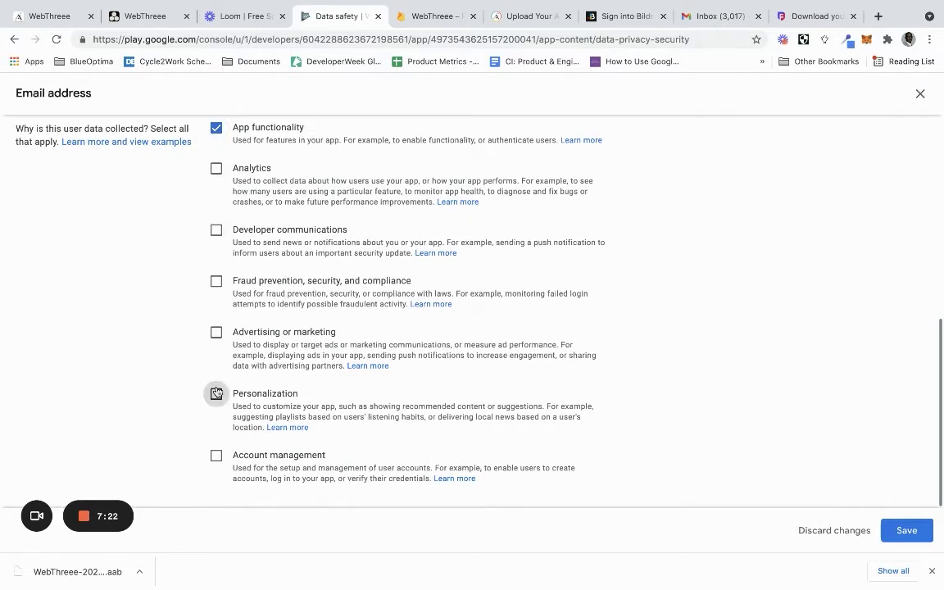
left_click(216, 395)
left_click(216, 456)
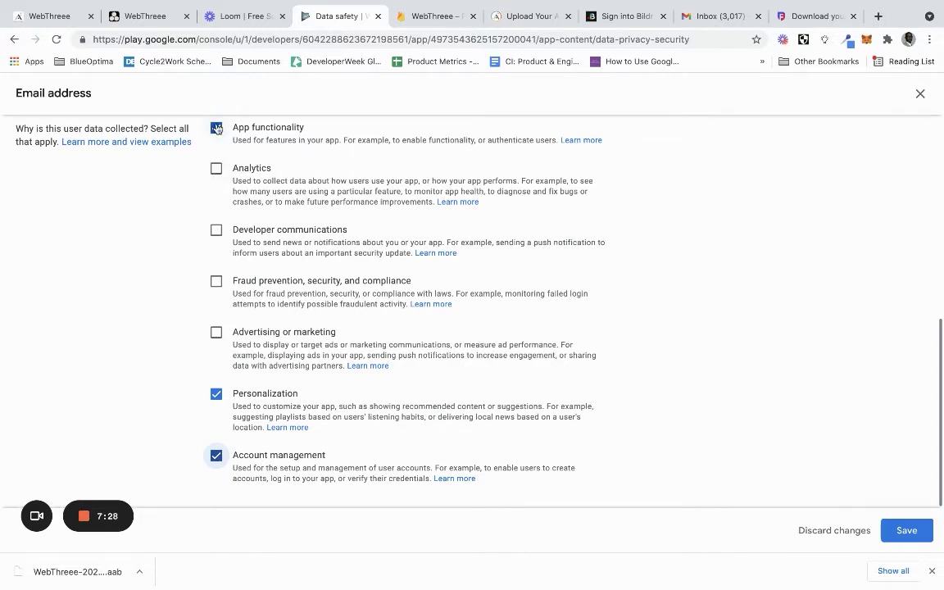
left_click(904, 531)
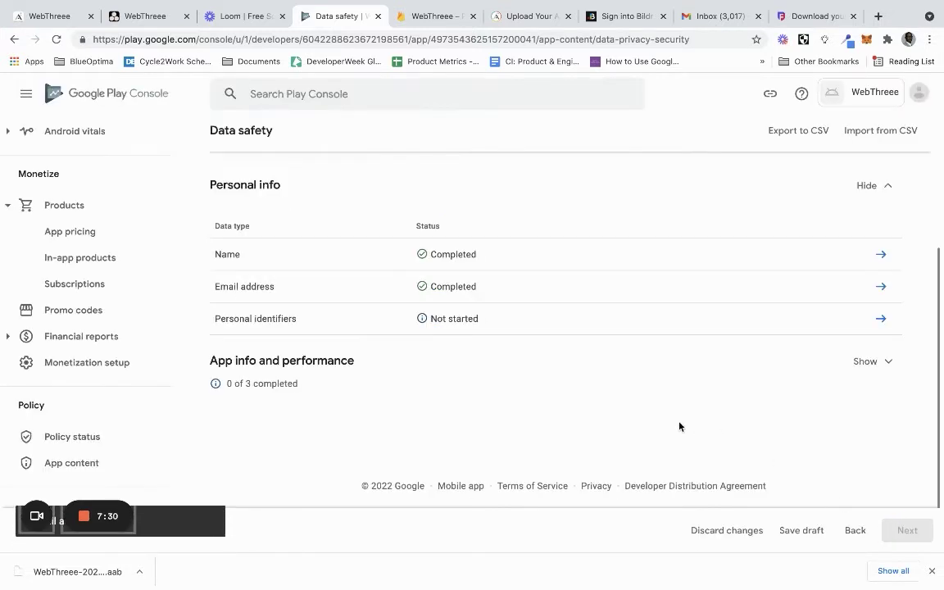
Change Name's purposes from Analytics and Developer communications to Personalization and Account management, and save
left_click(880, 254)
scroll(495, 341, "down", 6)
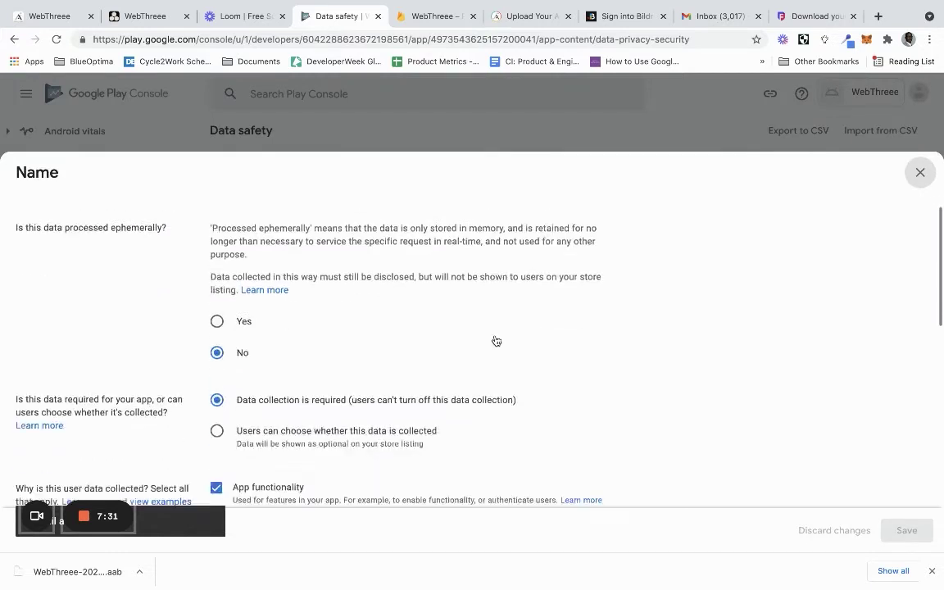
left_click(216, 168)
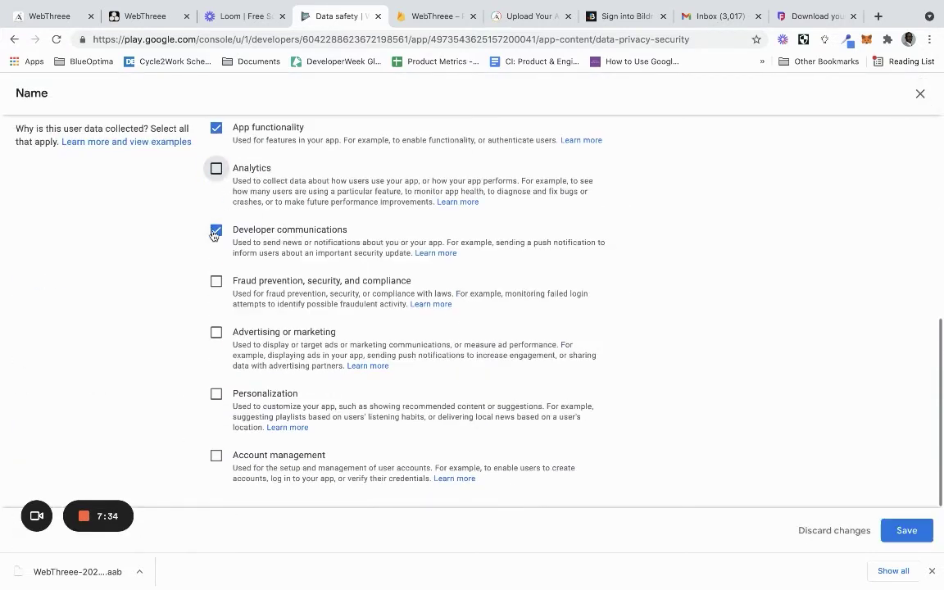
left_click(216, 229)
left_click(217, 456)
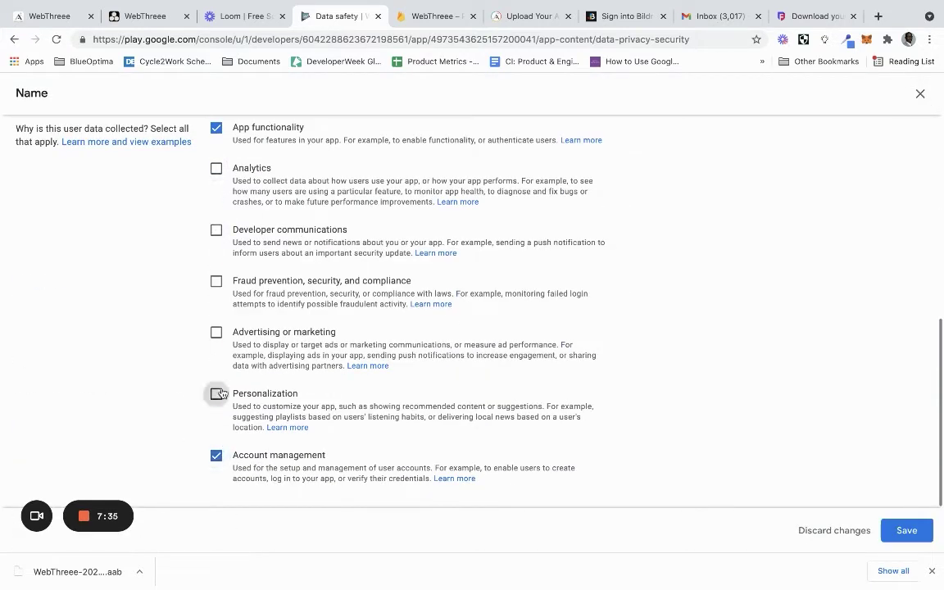
left_click(217, 394)
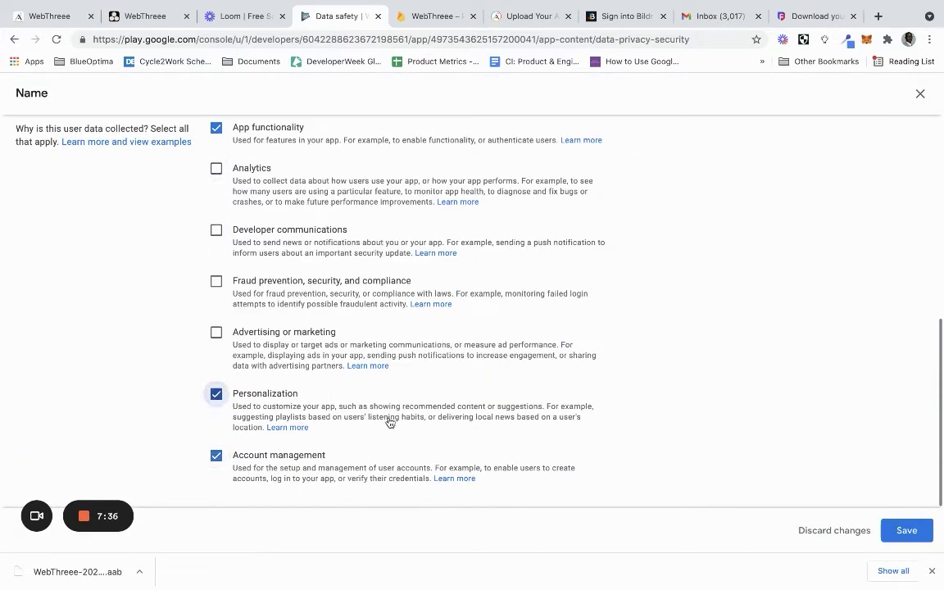
left_click(904, 528)
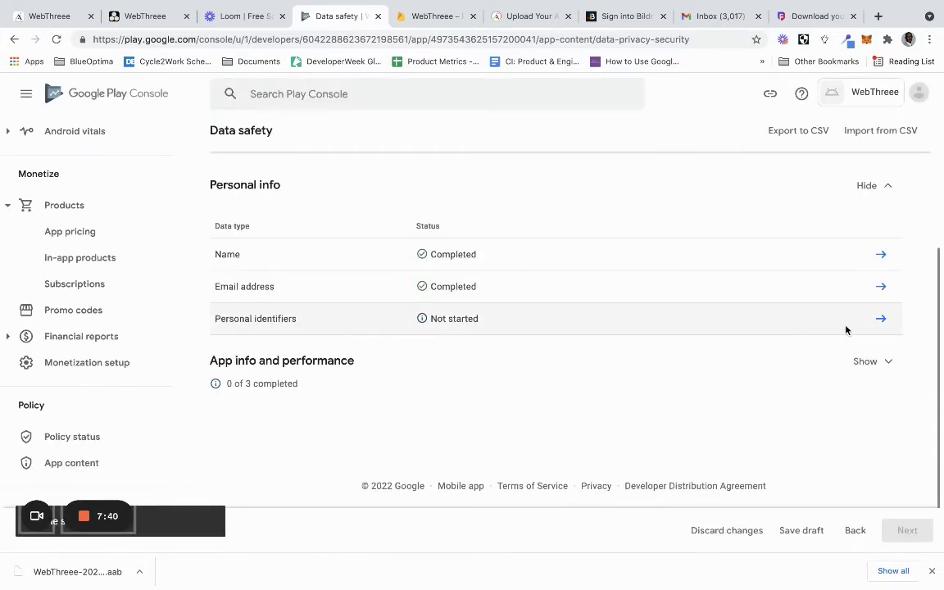
Declare Personal identifiers collected, ephemeral, required, for App functionality, Personalization and Account management, then expand App info and performance
left_click(881, 318)
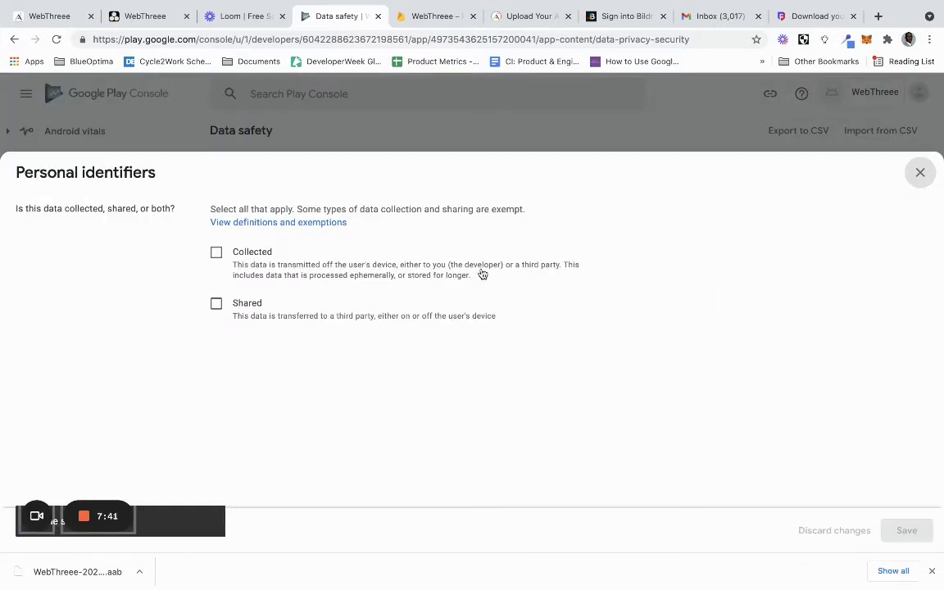
left_click(238, 253)
scroll(221, 252, "down", 3)
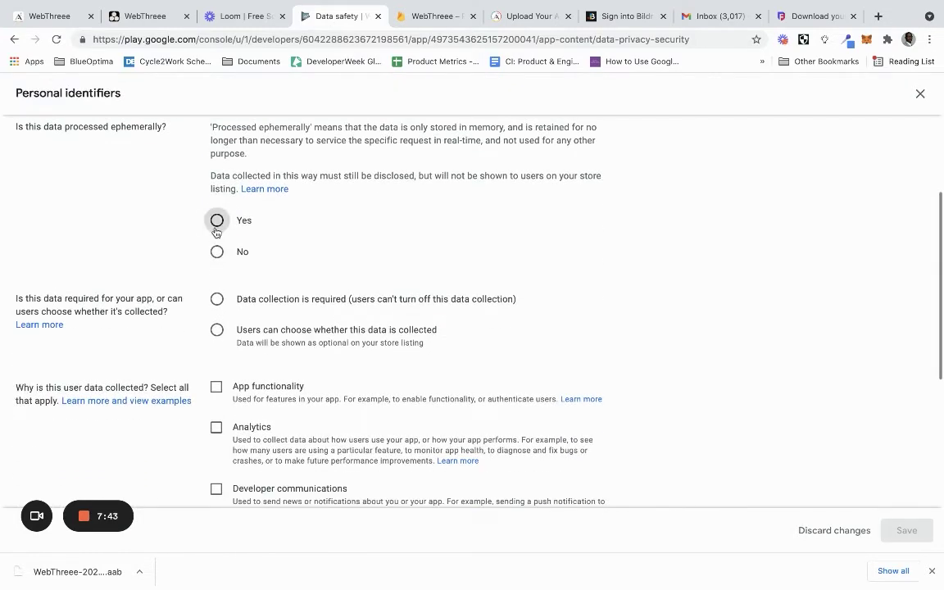
left_click(216, 220)
left_click(216, 300)
scroll(220, 309, "down", 1)
scroll(220, 310, "down", 1)
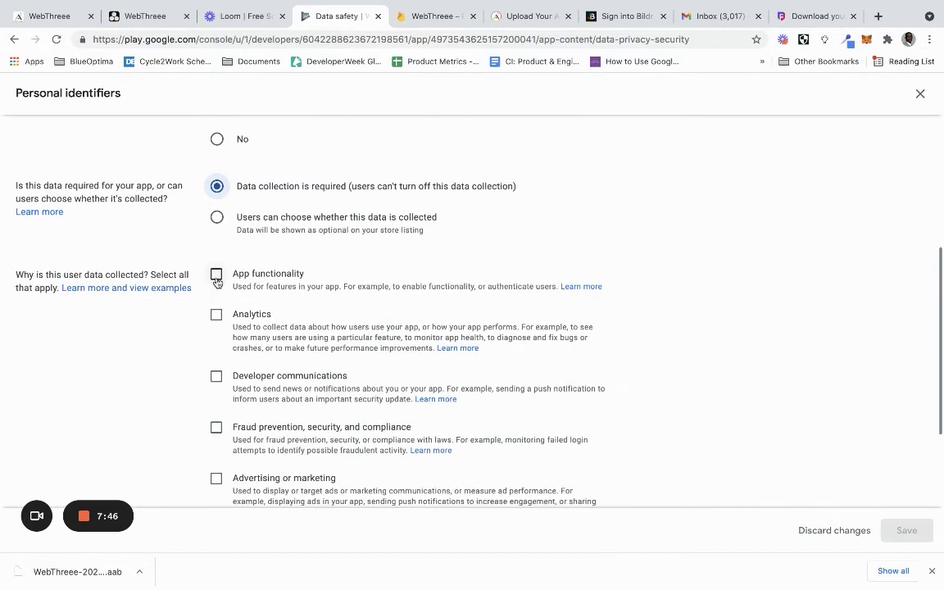
left_click(216, 274)
scroll(215, 274, "down", 3)
left_click(216, 398)
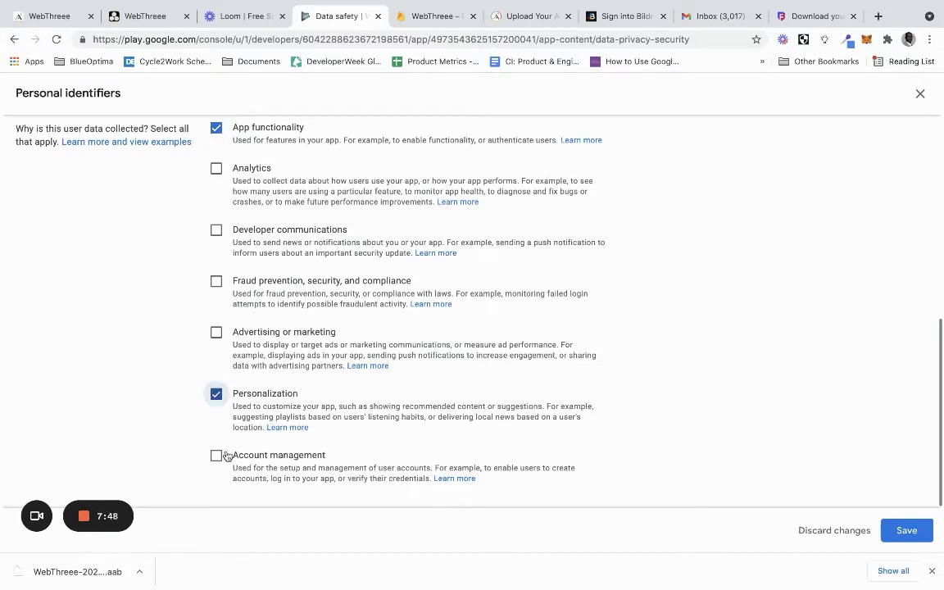
left_click(215, 455)
left_click(905, 530)
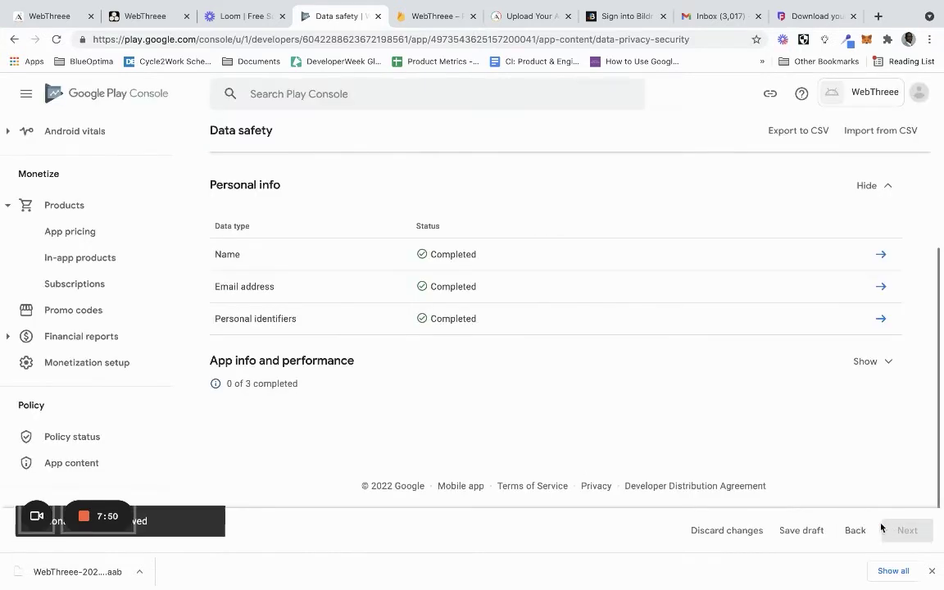
left_click(874, 362)
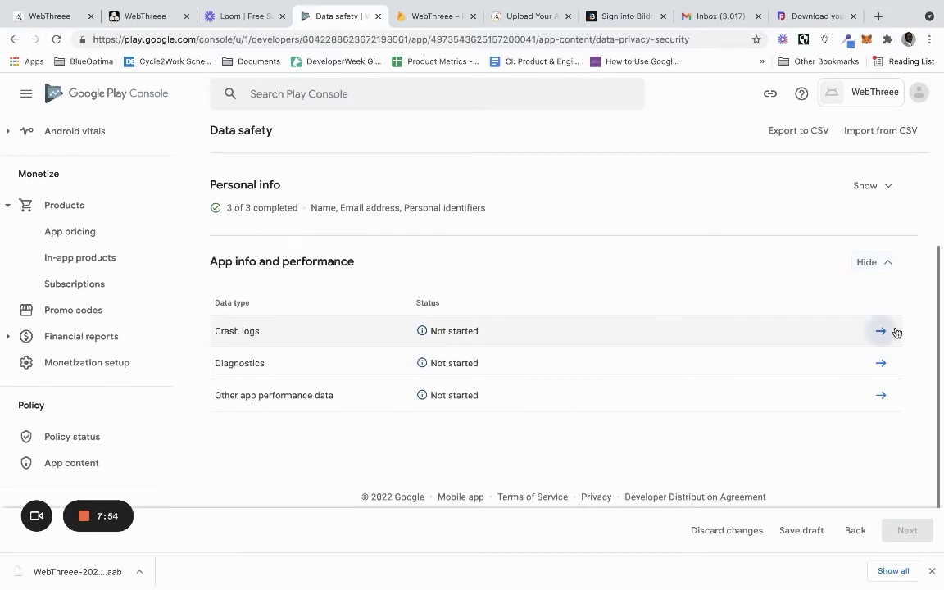
Declare Crash logs as collected, ephemerally processed, required, and used for Analytics, and save
left_click(882, 330)
left_click(237, 252)
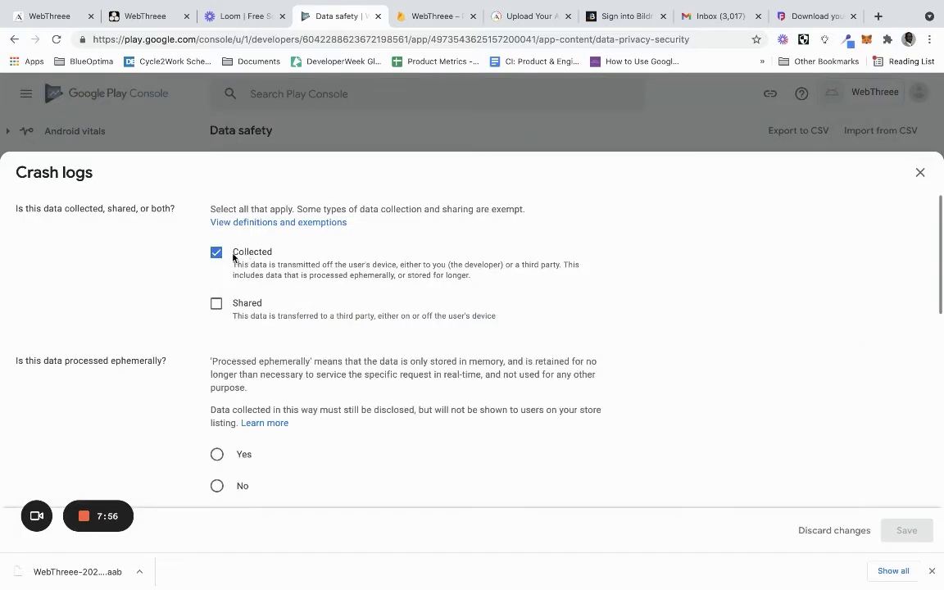
scroll(237, 390, "down", 2)
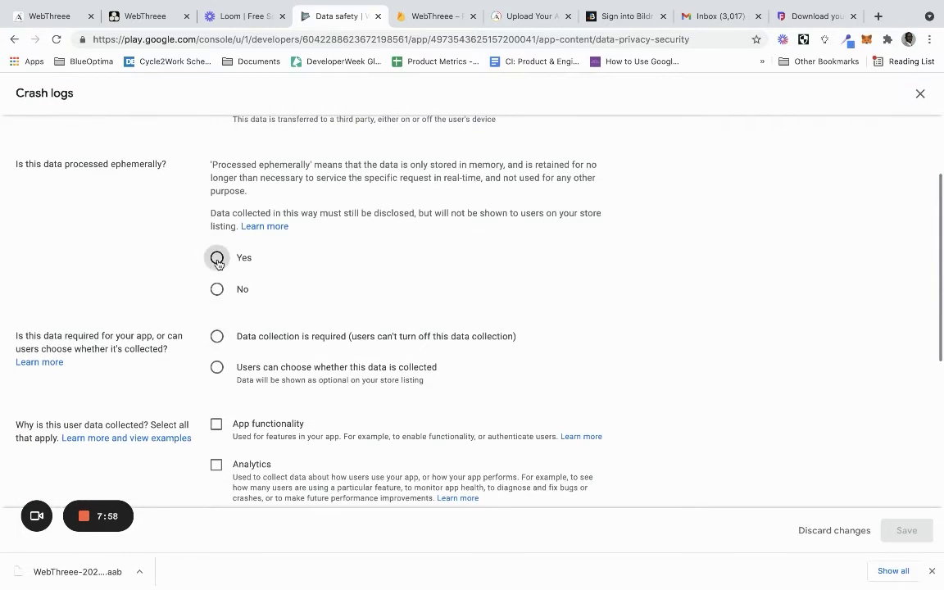
left_click(217, 257)
left_click(217, 335)
scroll(216, 328, "down", 3)
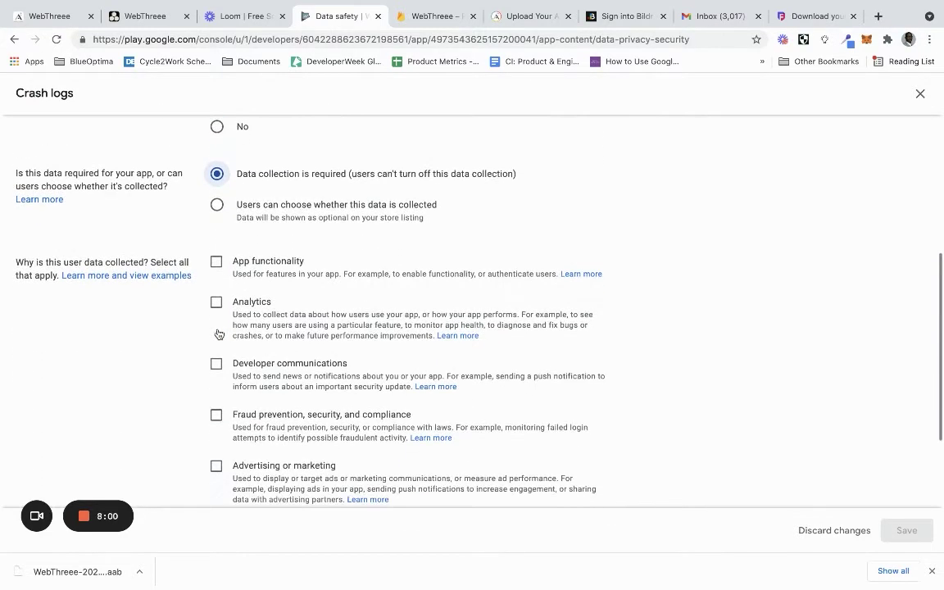
left_click(216, 235)
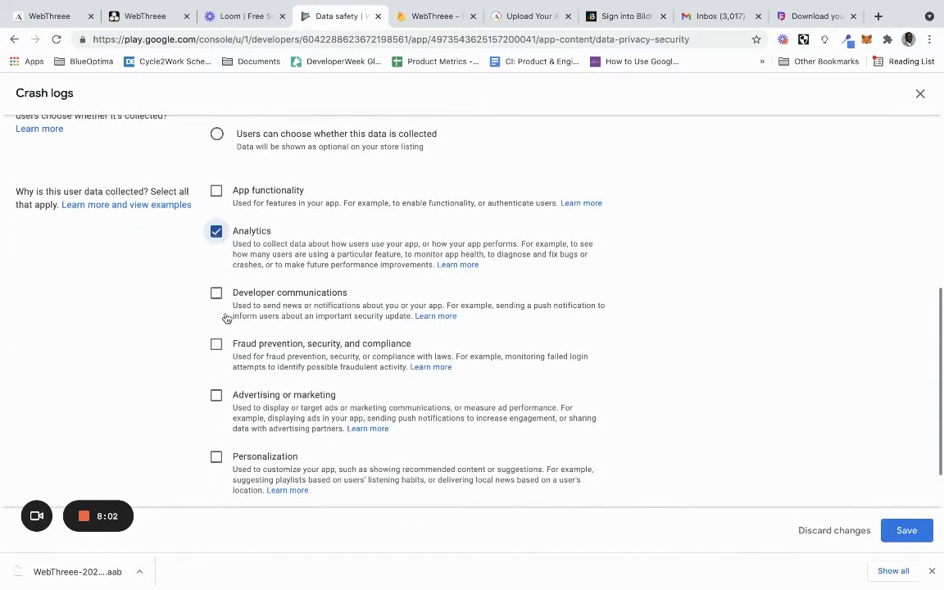
scroll(227, 318, "down", 1)
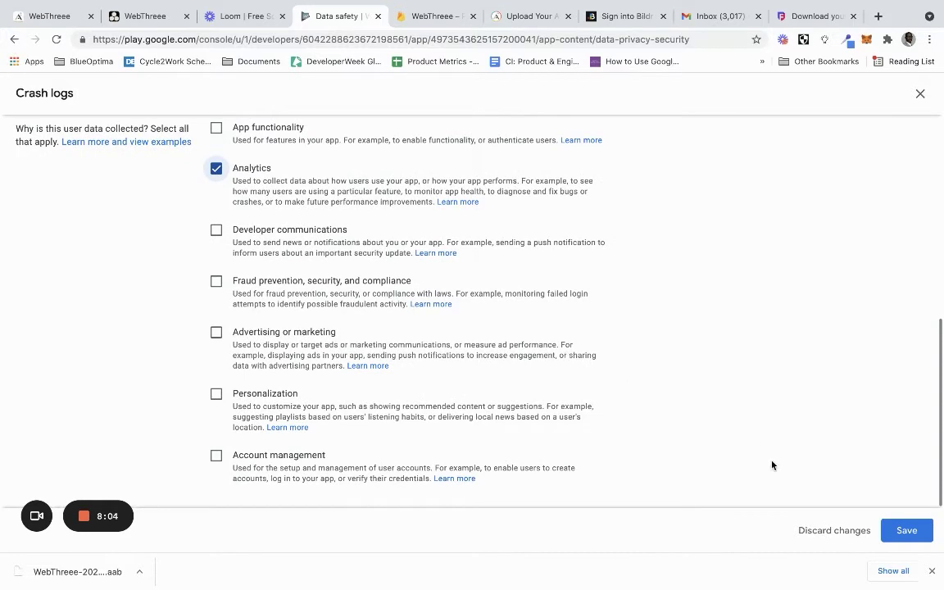
left_click(906, 530)
Declare Diagnostics as collected, ephemerally processed, required, and used for Analytics, and save
left_click(878, 371)
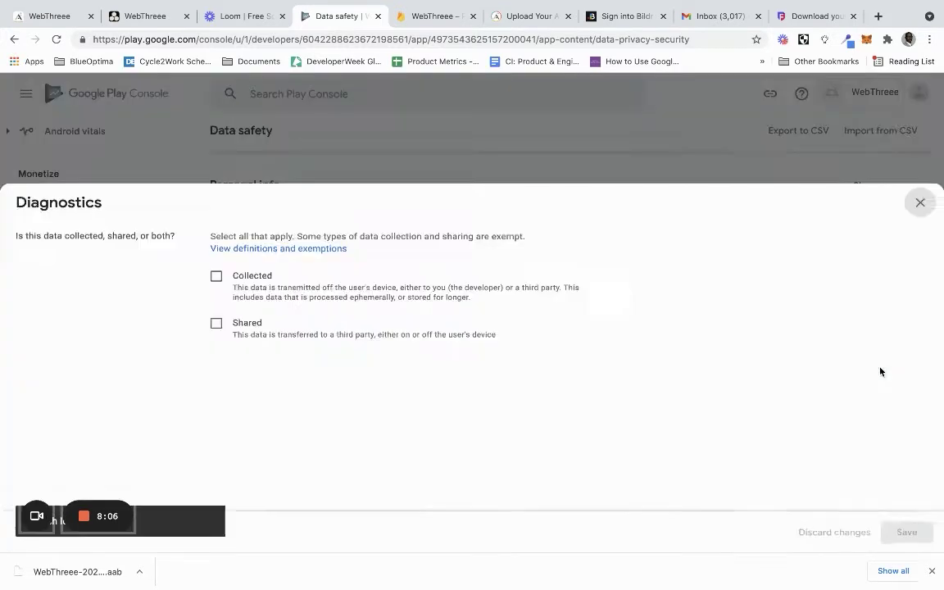
left_click(245, 254)
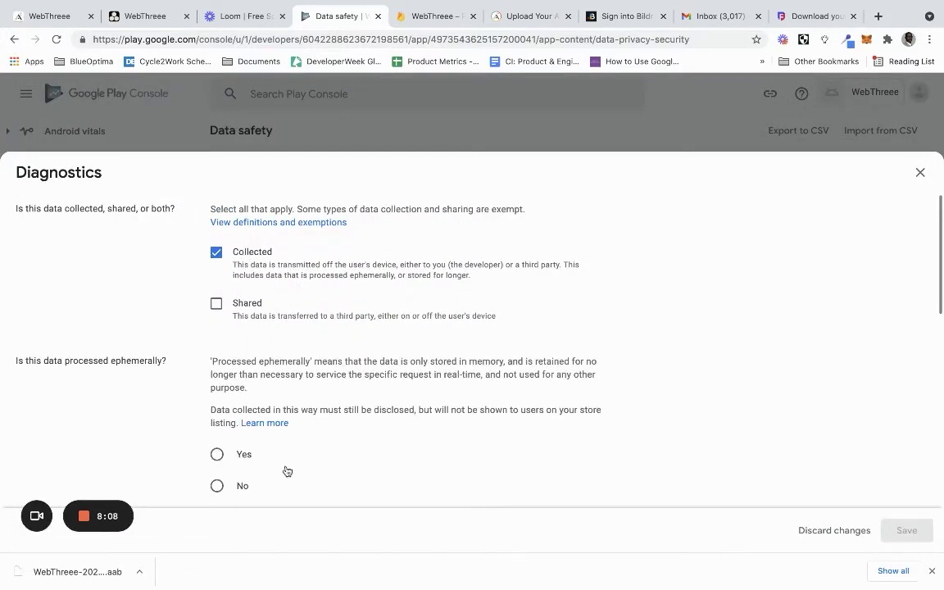
left_click(217, 454)
scroll(223, 459, "down", 5)
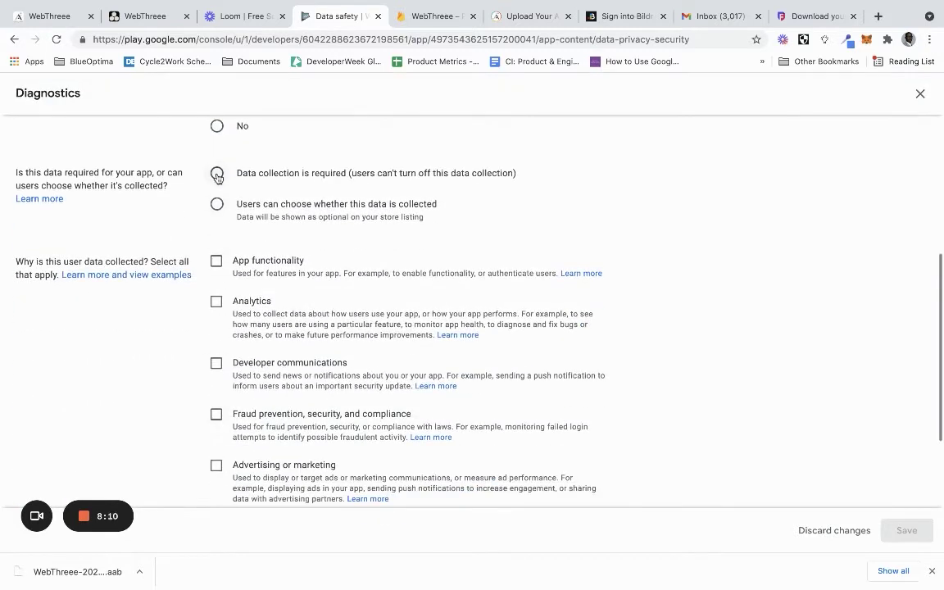
left_click(216, 173)
left_click(216, 302)
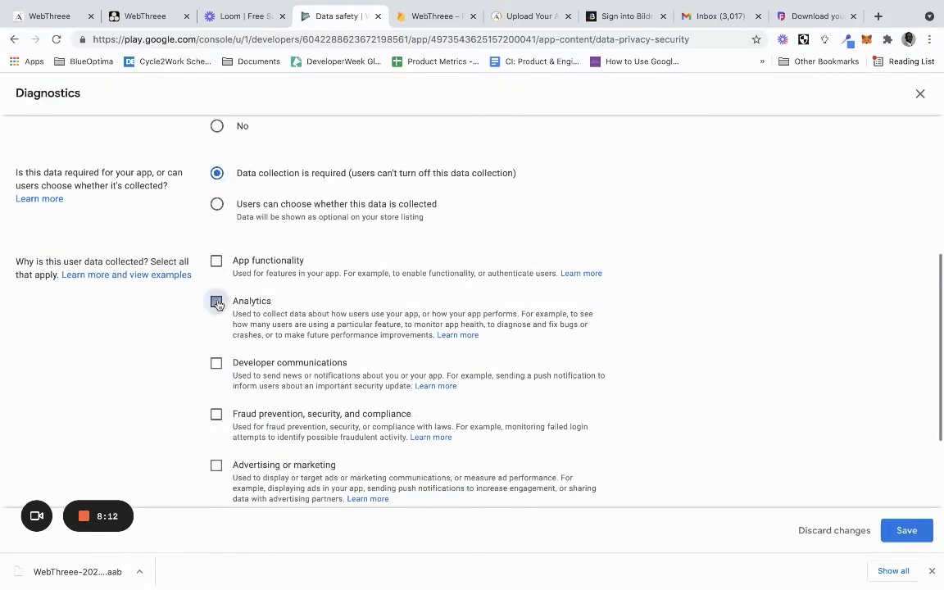
left_click(906, 532)
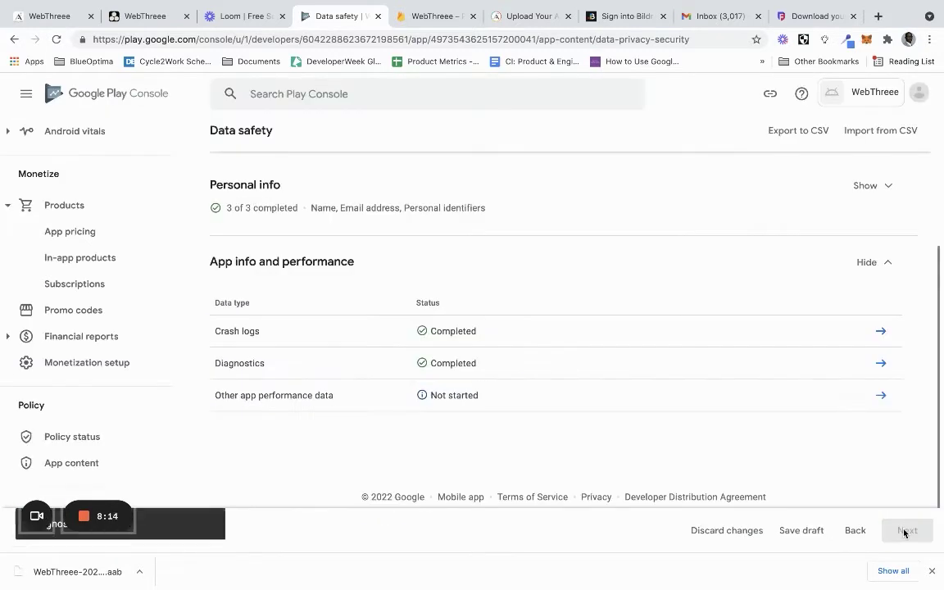
Declare Other app performance data as collected, ephemeral, required, and used for Analytics, and save
left_click(879, 396)
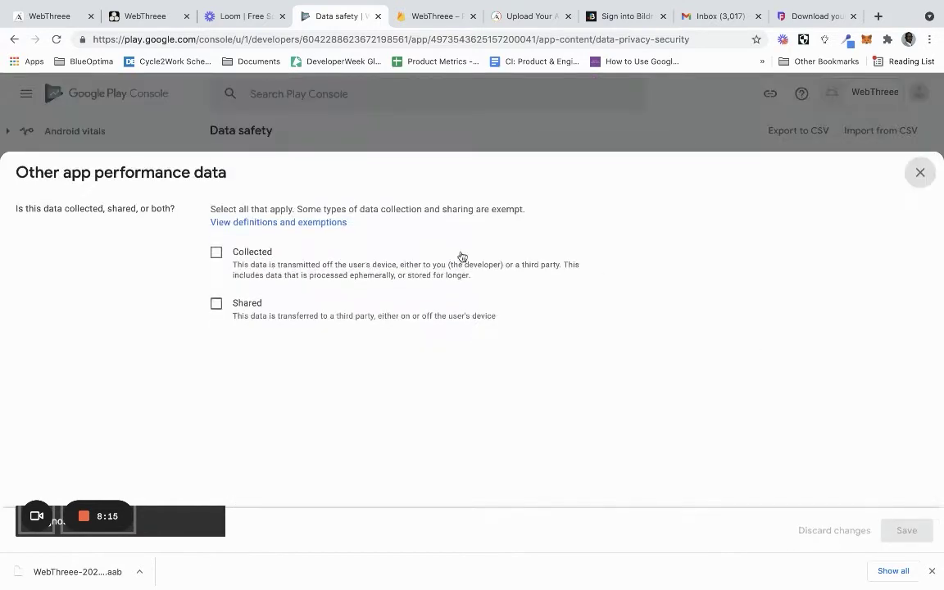
left_click(217, 252)
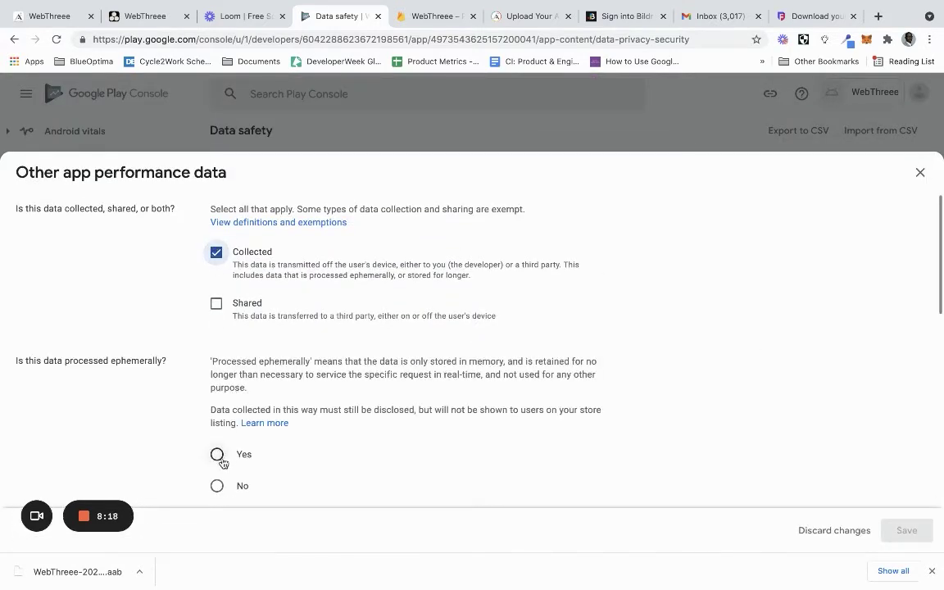
left_click(216, 454)
scroll(220, 443, "down", 3)
left_click(216, 243)
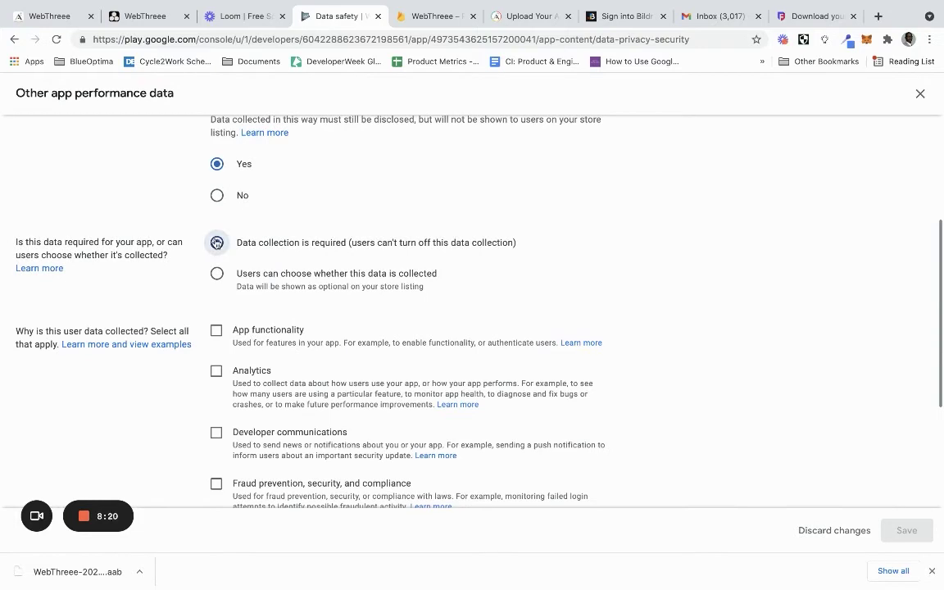
left_click(217, 372)
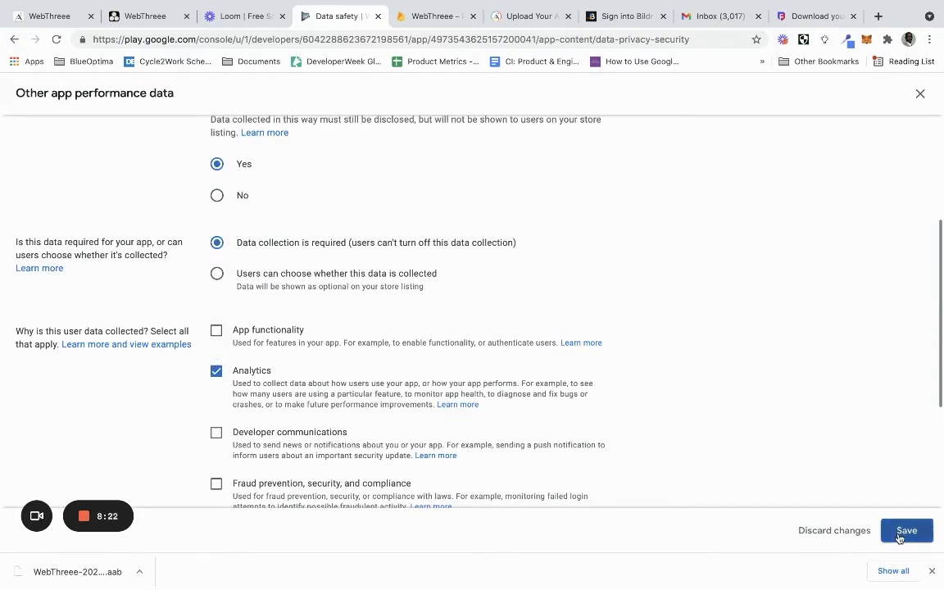
left_click(900, 531)
Advance the Data safety form to its preview and save it
left_click(899, 531)
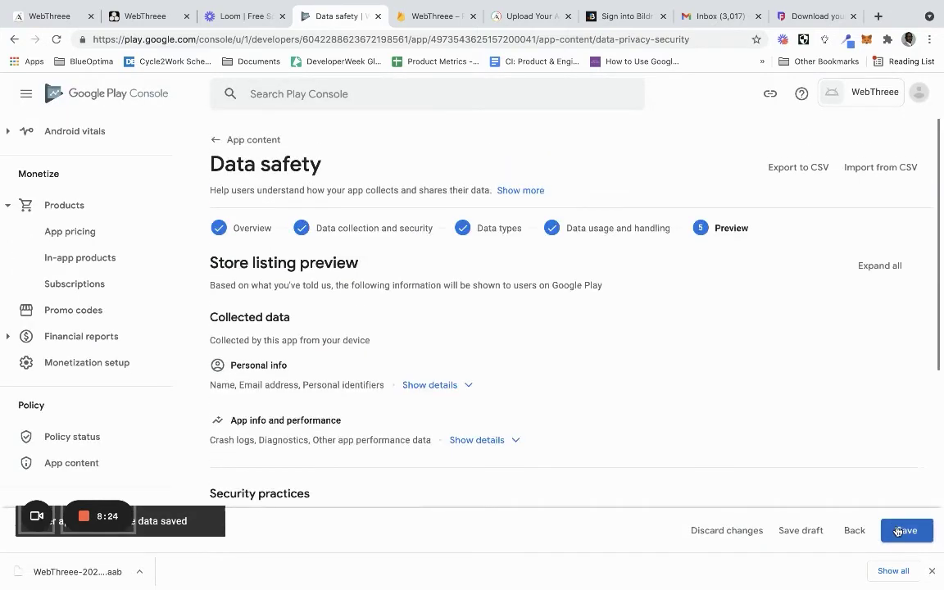
scroll(754, 412, "down", 3)
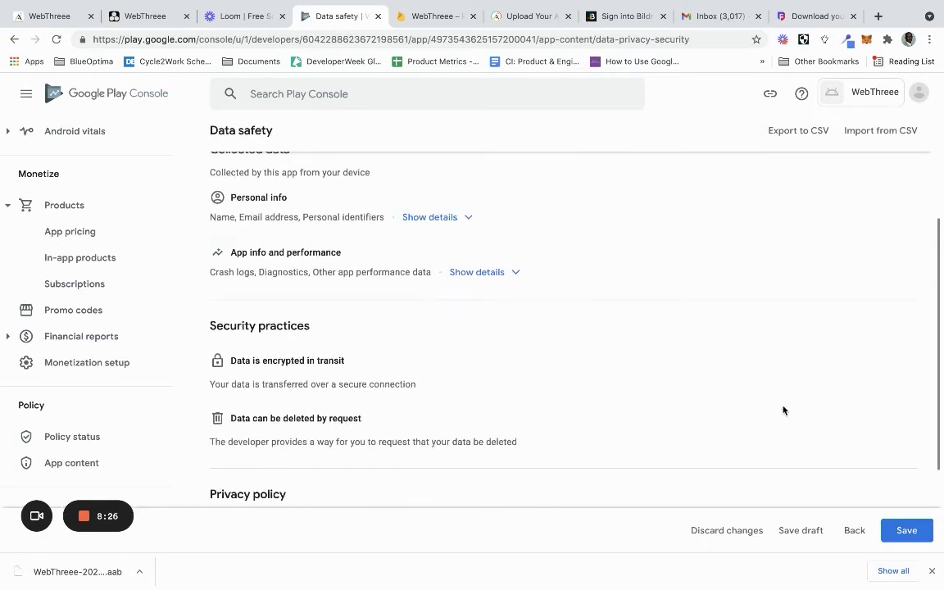
left_click(899, 537)
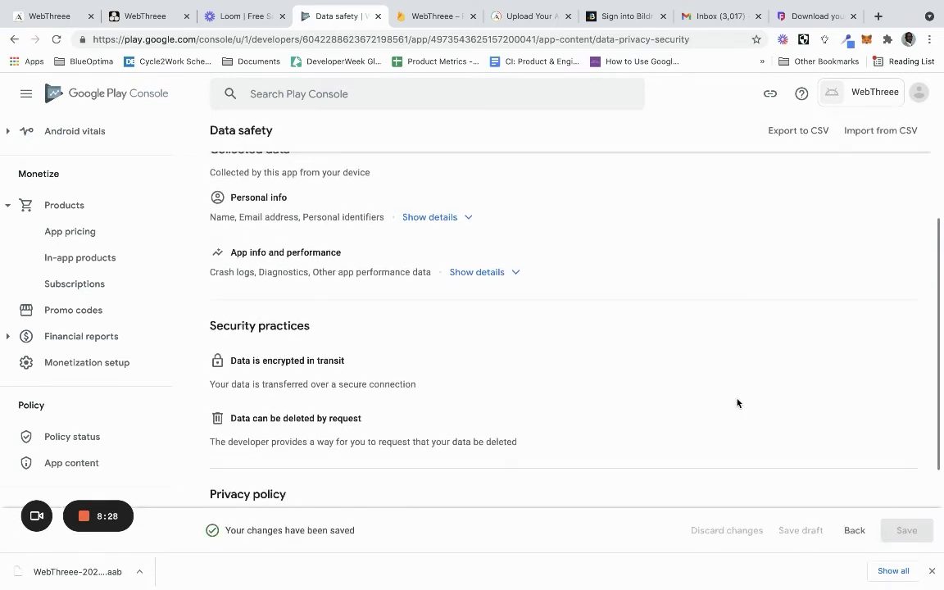
Return to the App content summary and go to the Internal testing track
scroll(457, 234, "up", 3)
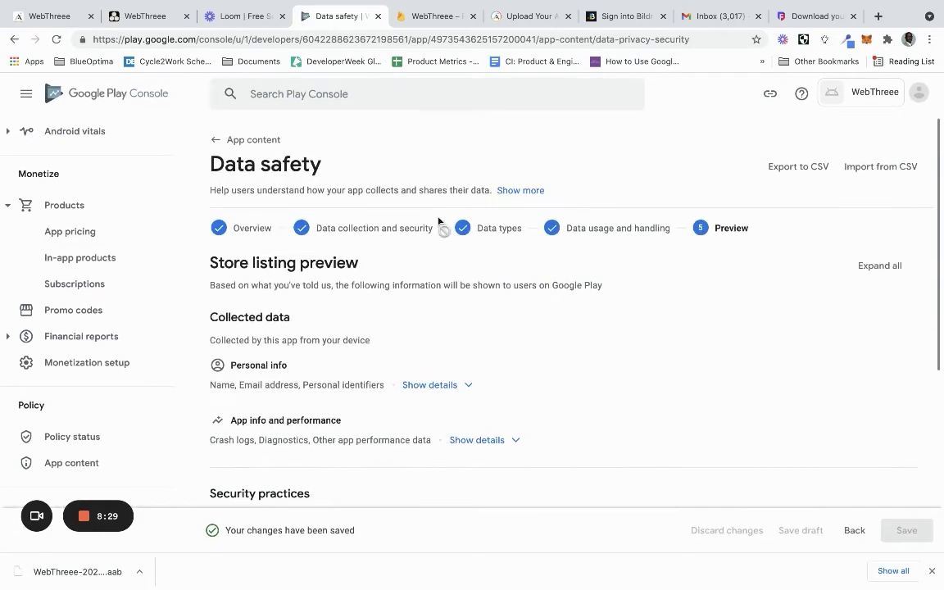
left_click(217, 150)
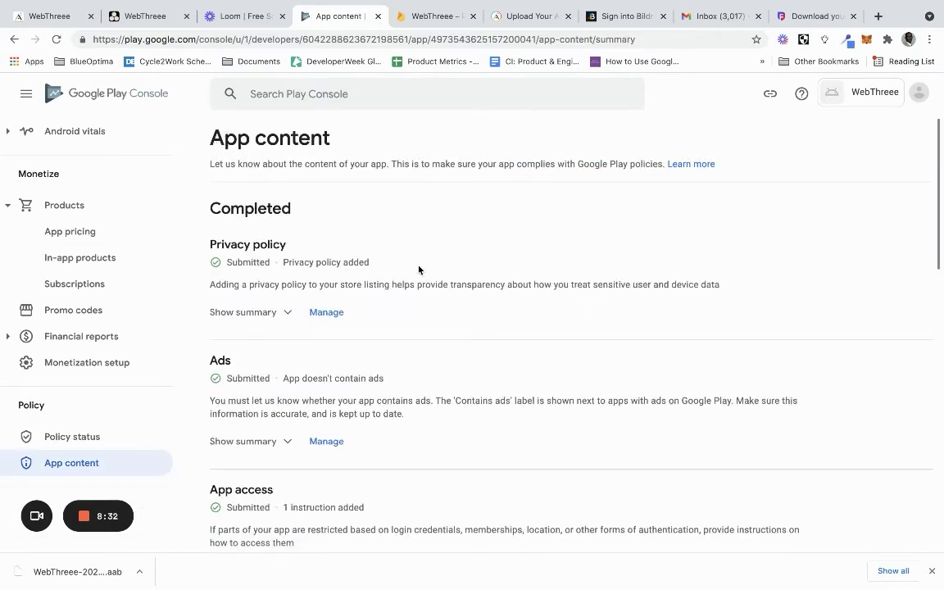
scroll(419, 270, "down", 3)
scroll(418, 269, "up", 3)
scroll(83, 225, "up", 10)
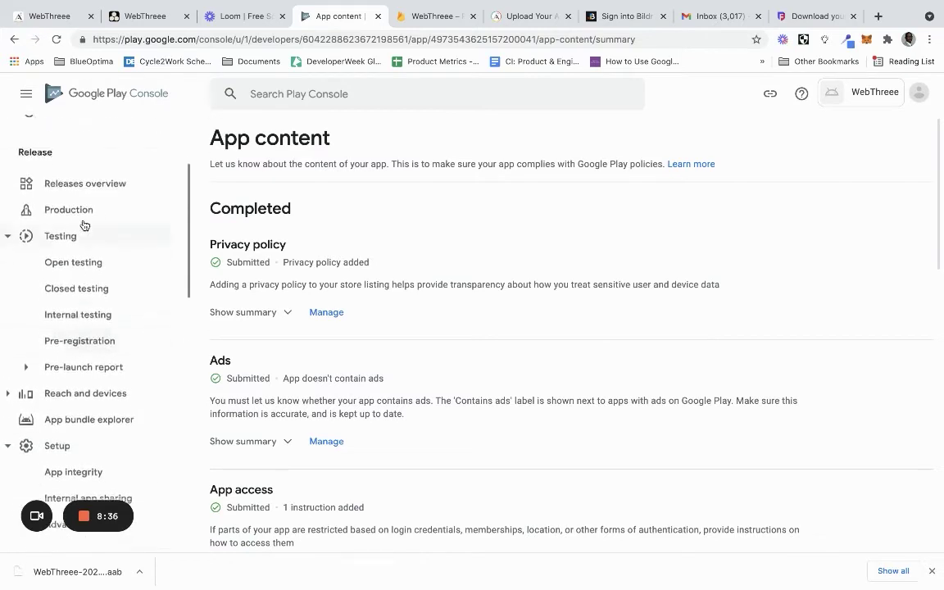
left_click(90, 336)
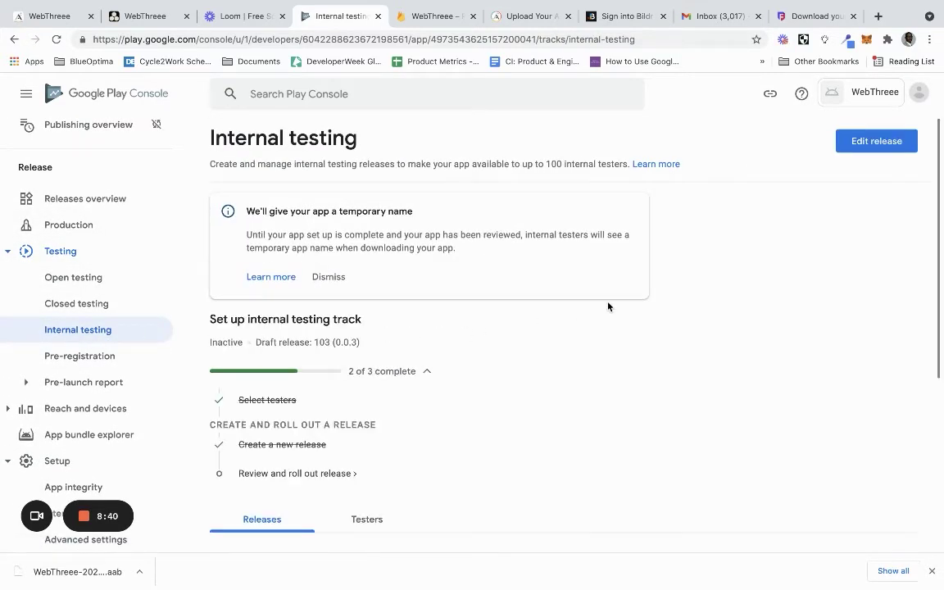
Review release 103 (0.0.3) and confirm its rollout to internal testers
scroll(608, 307, "down", 1)
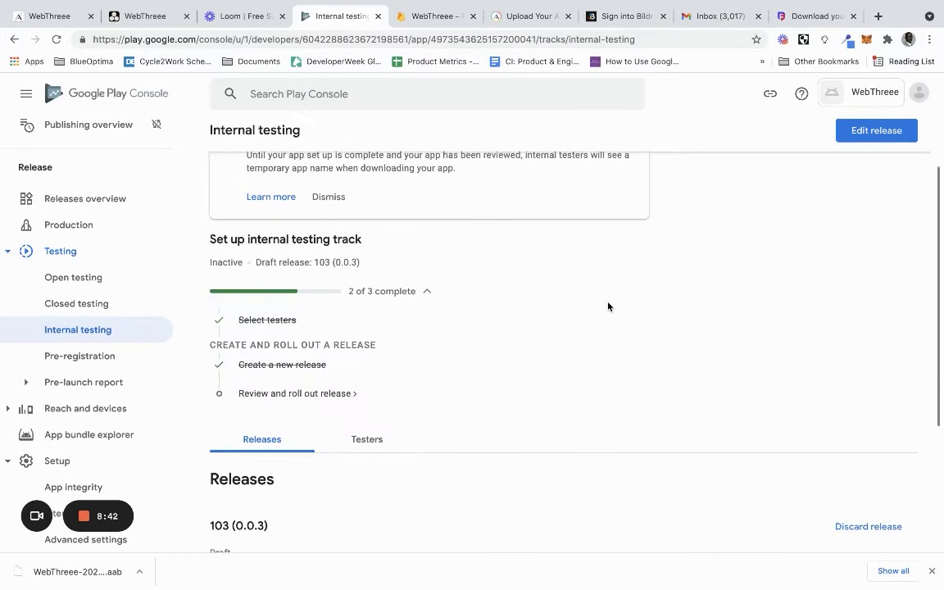
left_click(306, 390)
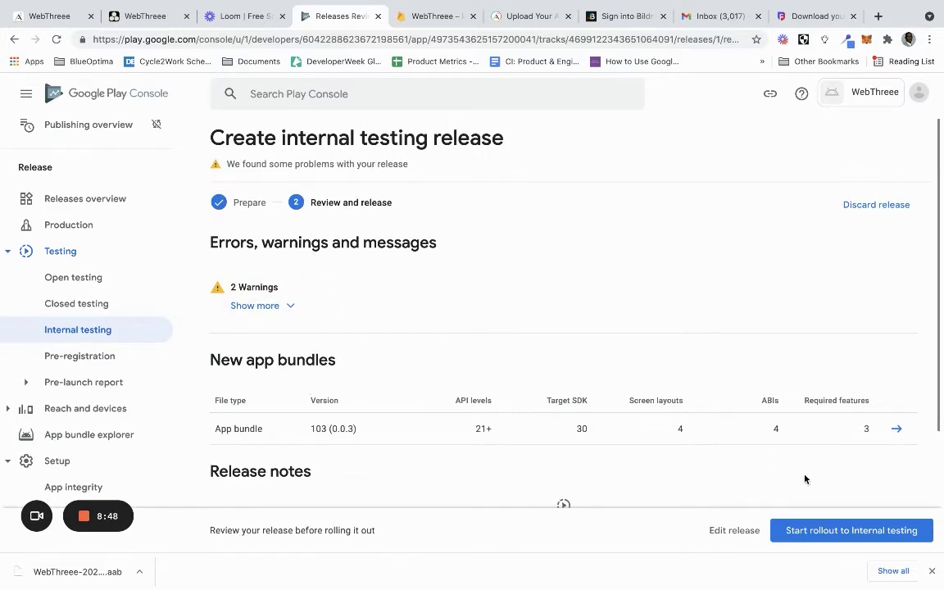
left_click(797, 534)
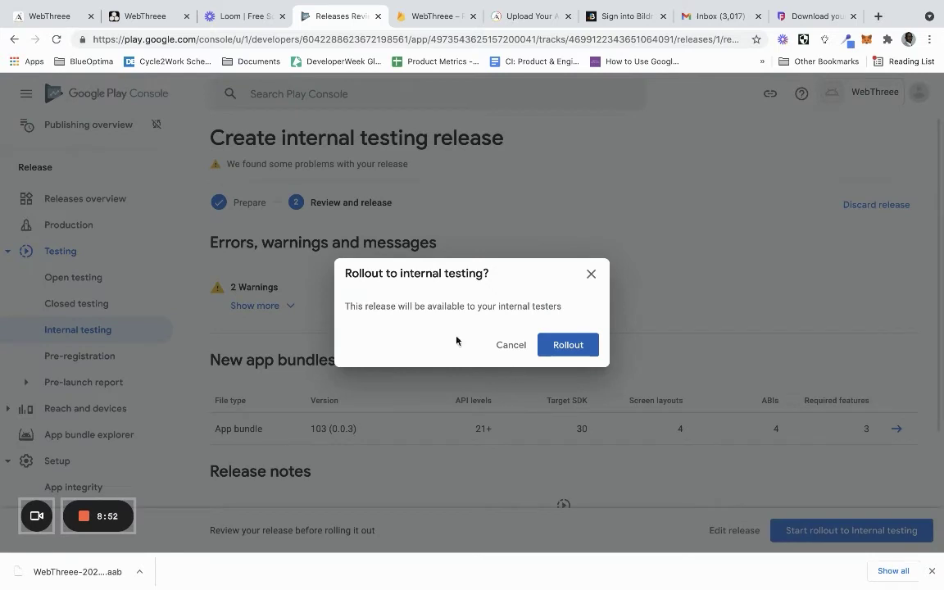
left_click(563, 344)
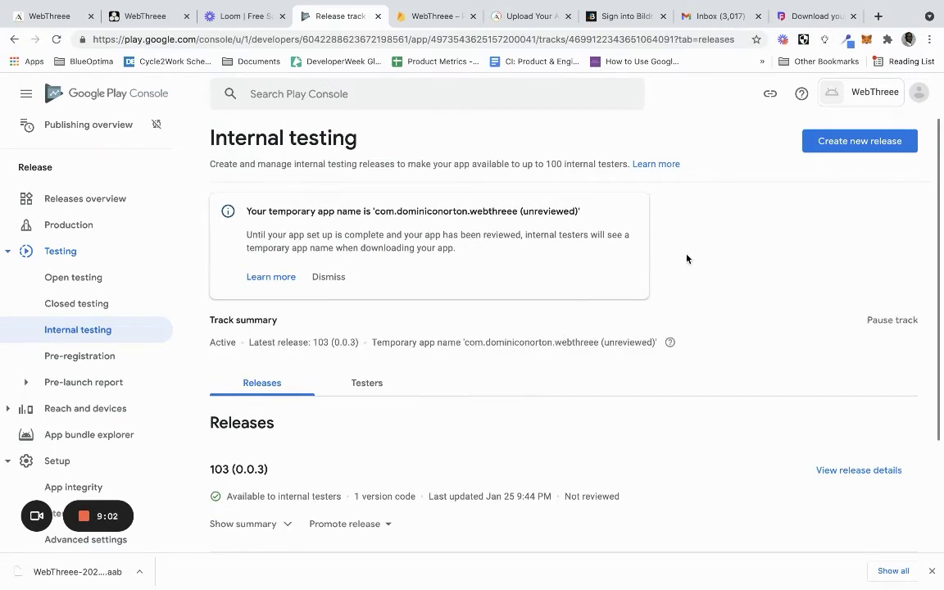
scroll(687, 259, "down", 1)
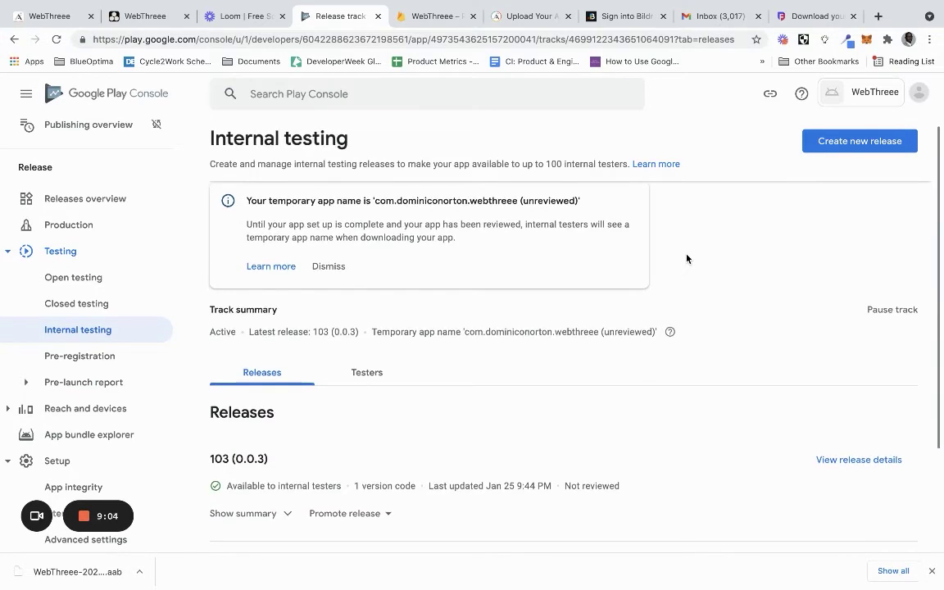
scroll(687, 259, "down", 3)
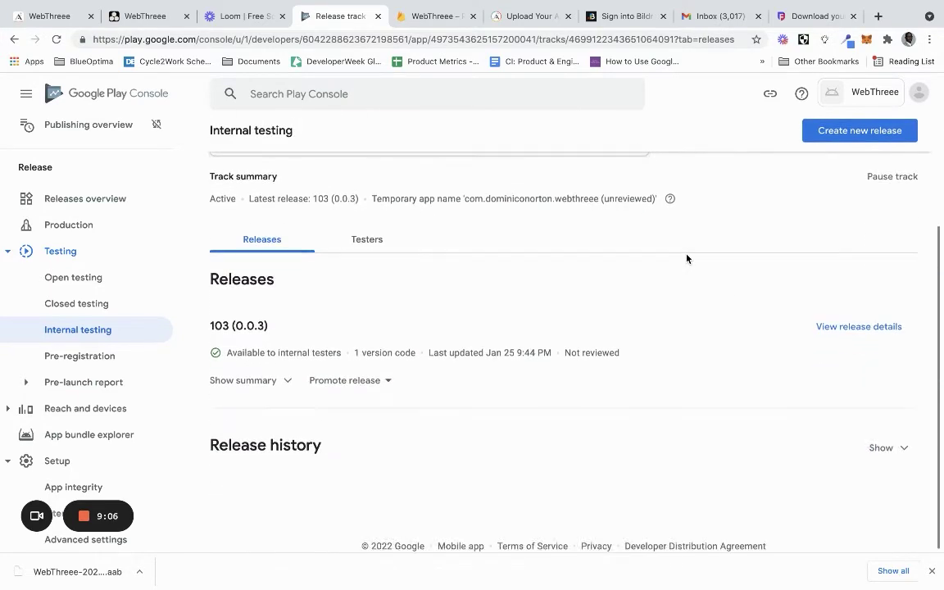
scroll(687, 259, "up", 4)
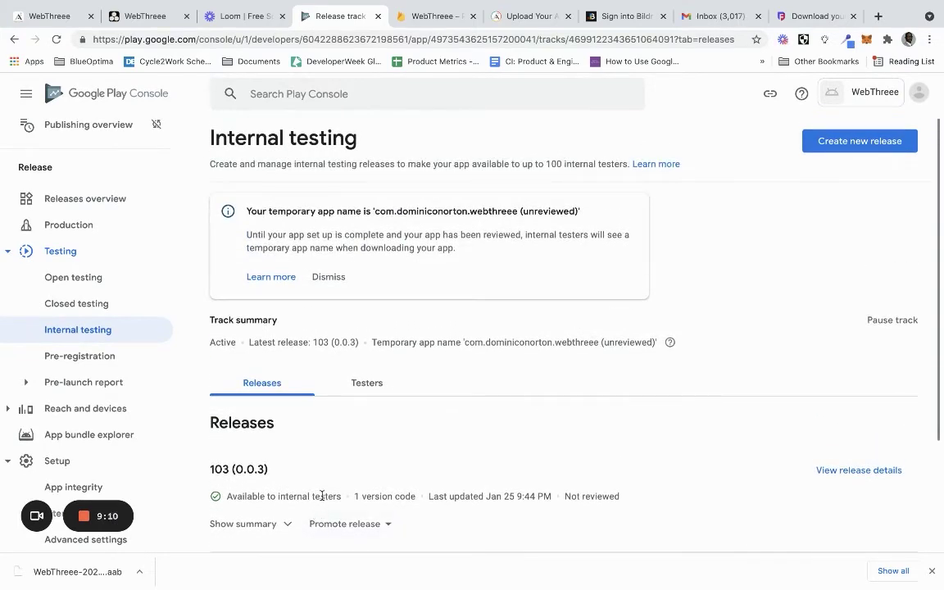
scroll(534, 458, "down", 3)
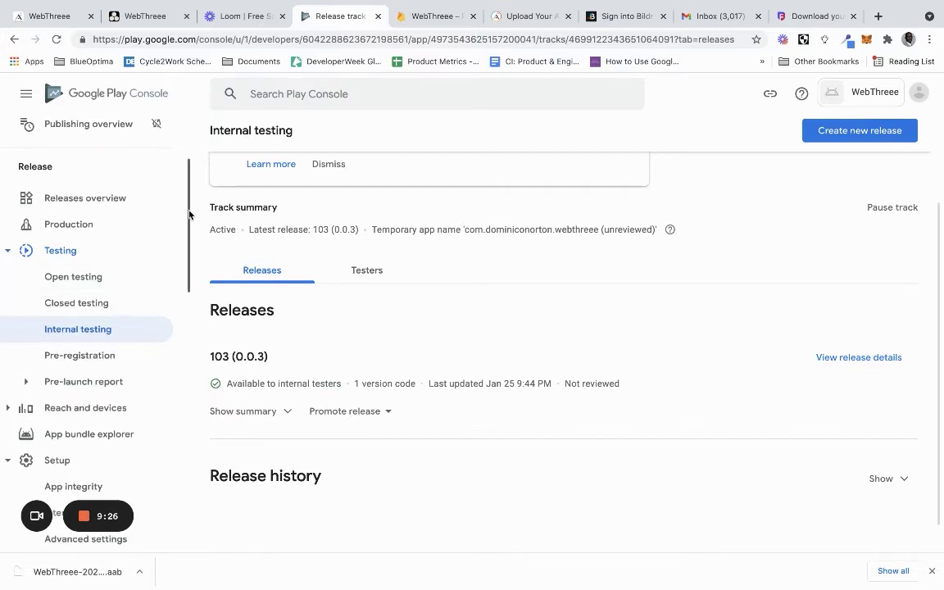
scroll(189, 214, "up", 2)
scroll(492, 296, "up", 1)
scroll(492, 296, "up", 2)
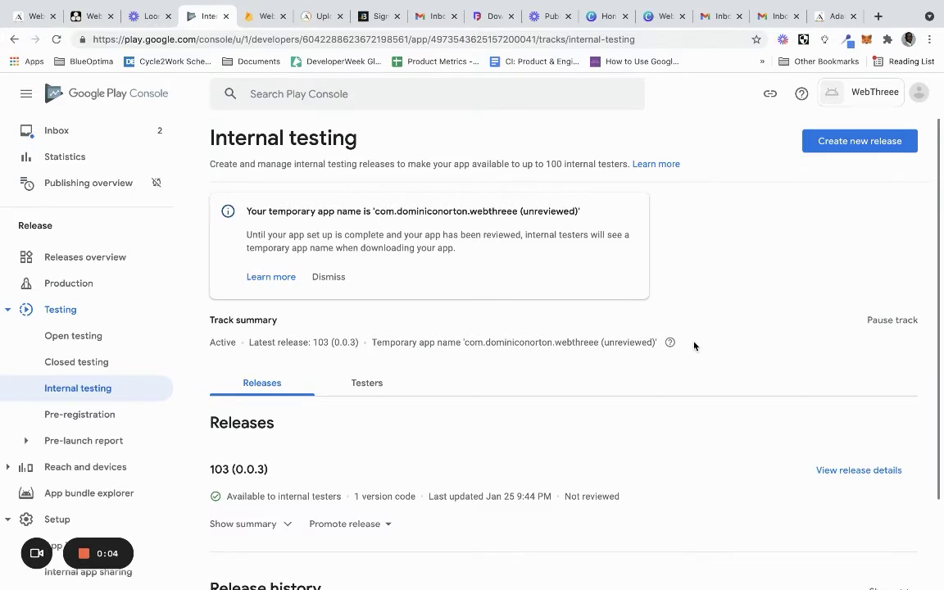
scroll(695, 346, "down", 3)
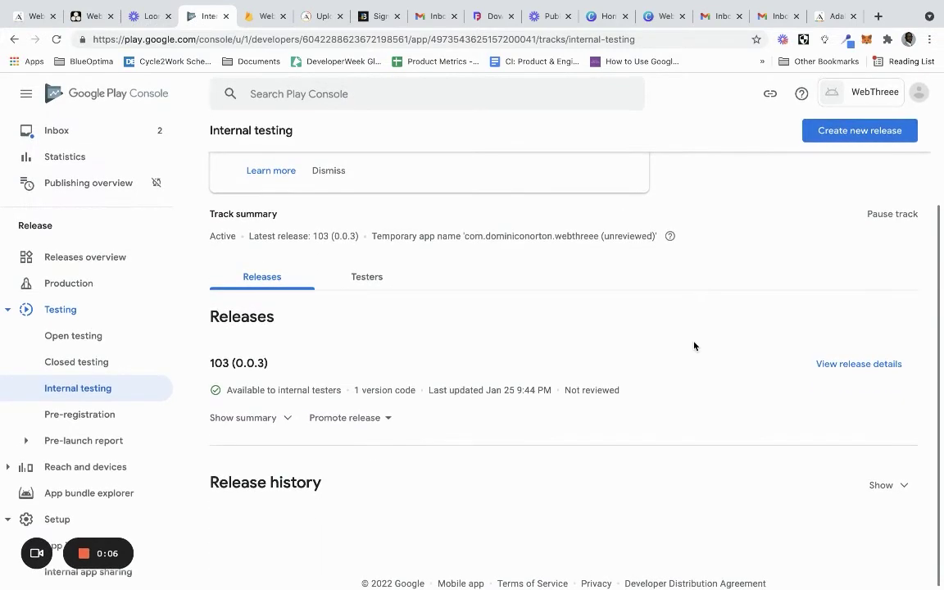
scroll(684, 363, "up", 3)
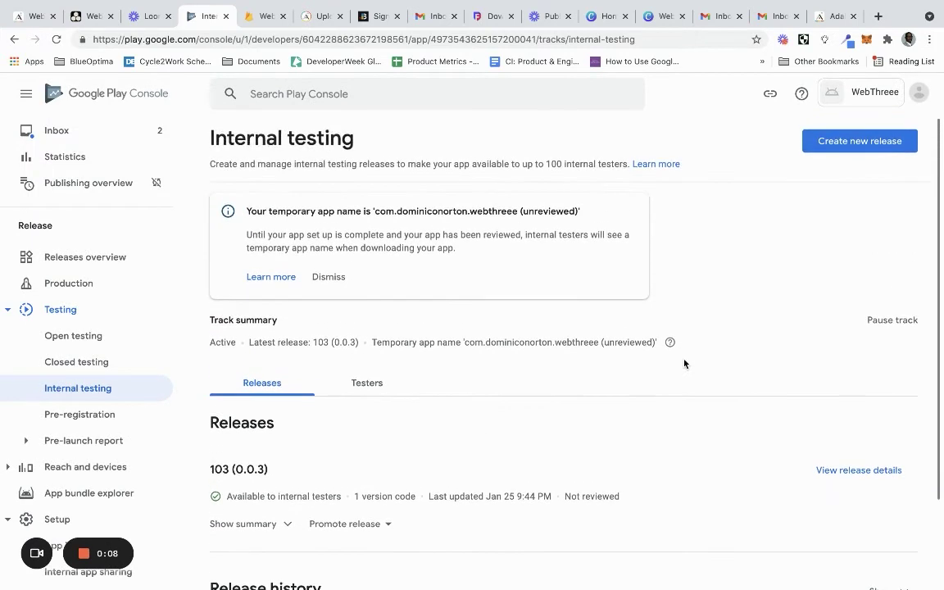
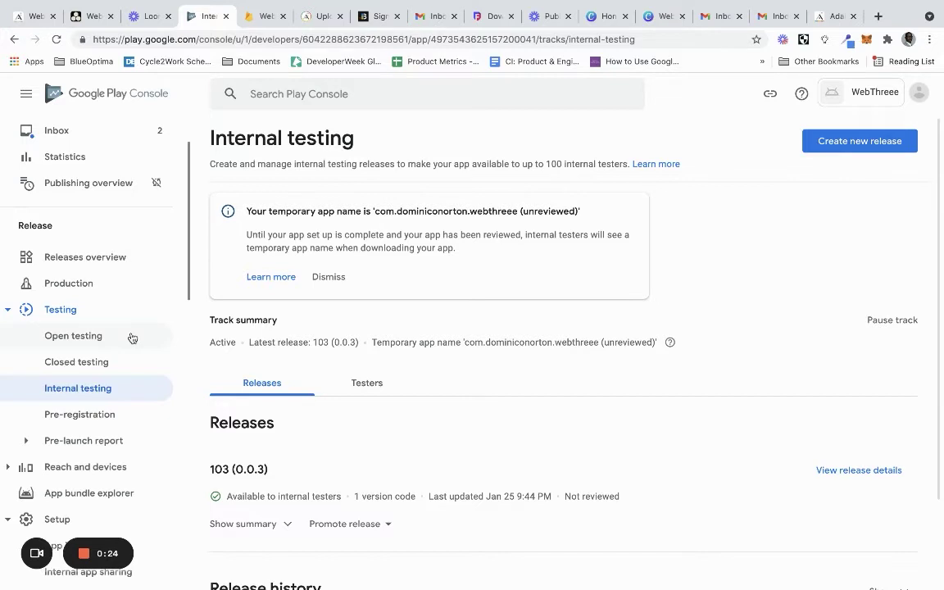
Add all 176 countries/regions plus Rest of World to the open testing track, giving 177 available
left_click(131, 333)
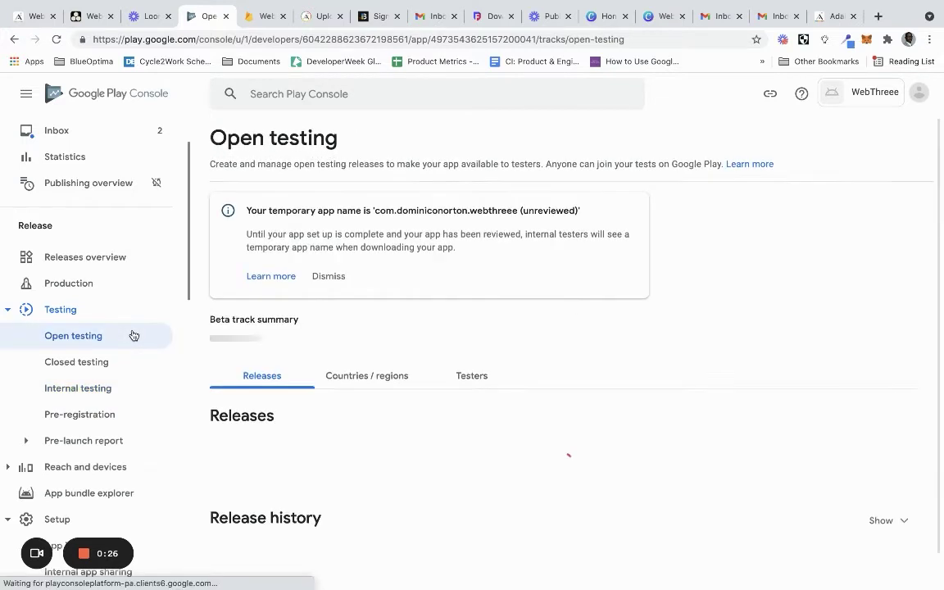
scroll(555, 312, "down", 3)
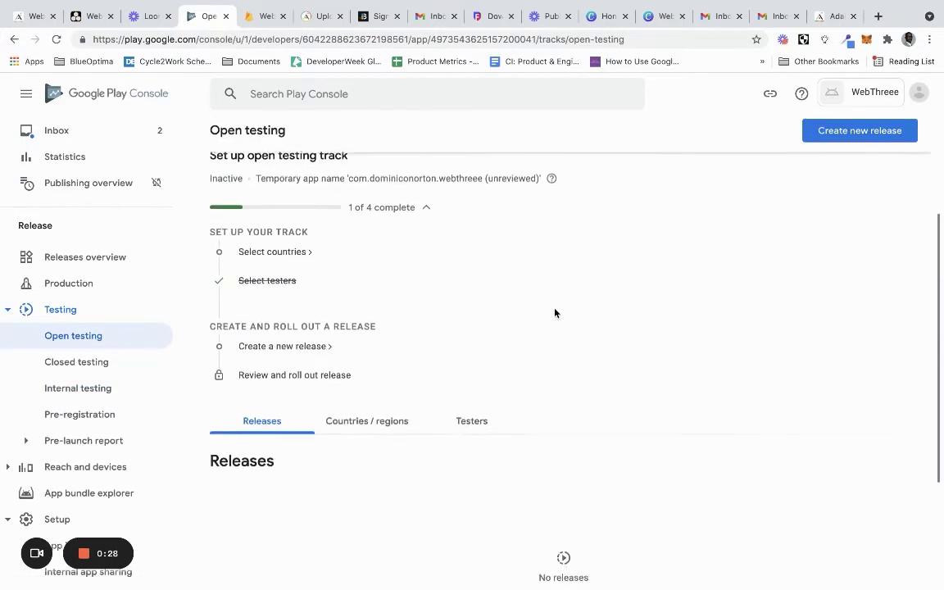
left_click(286, 238)
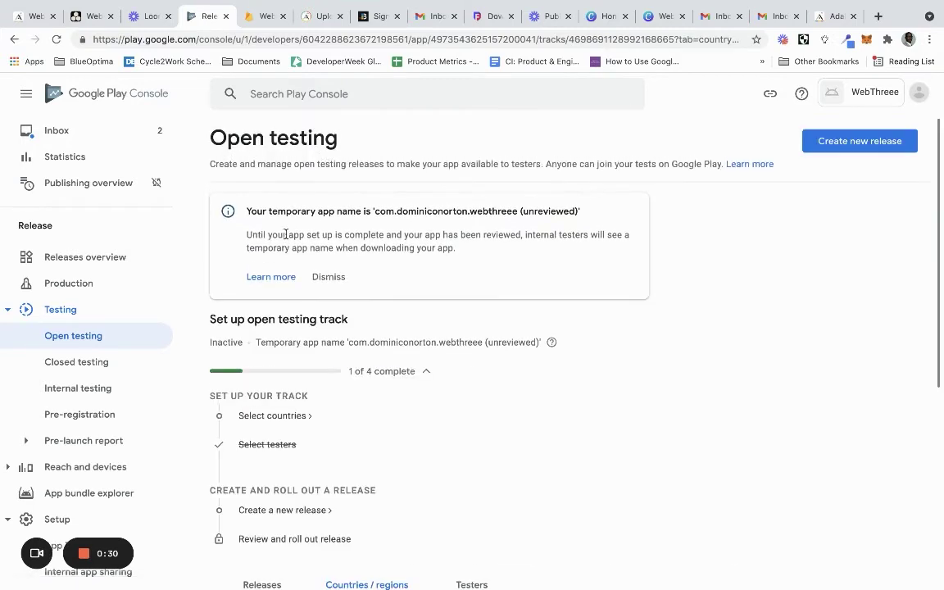
scroll(508, 315, "down", 3)
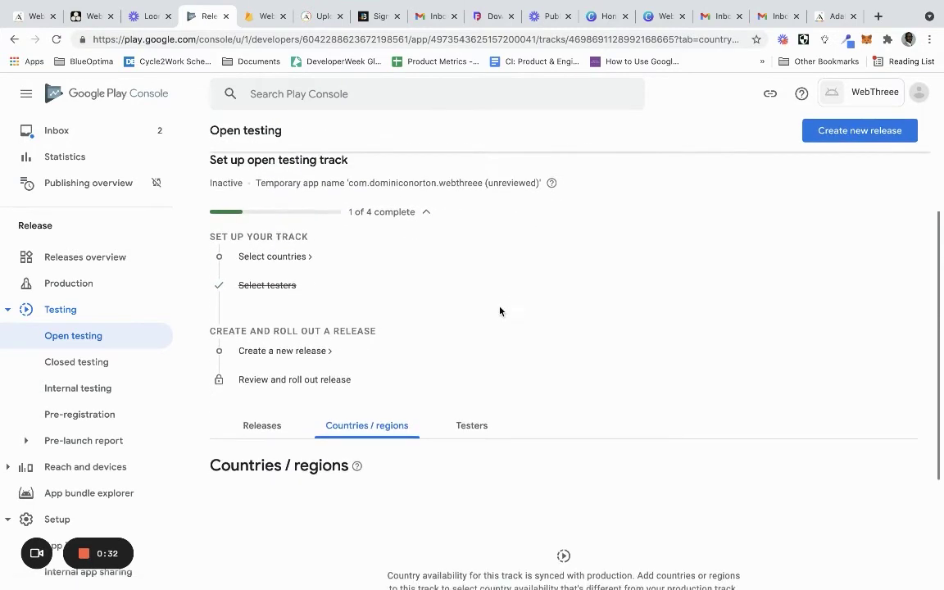
left_click(277, 262)
scroll(529, 362, "down", 3)
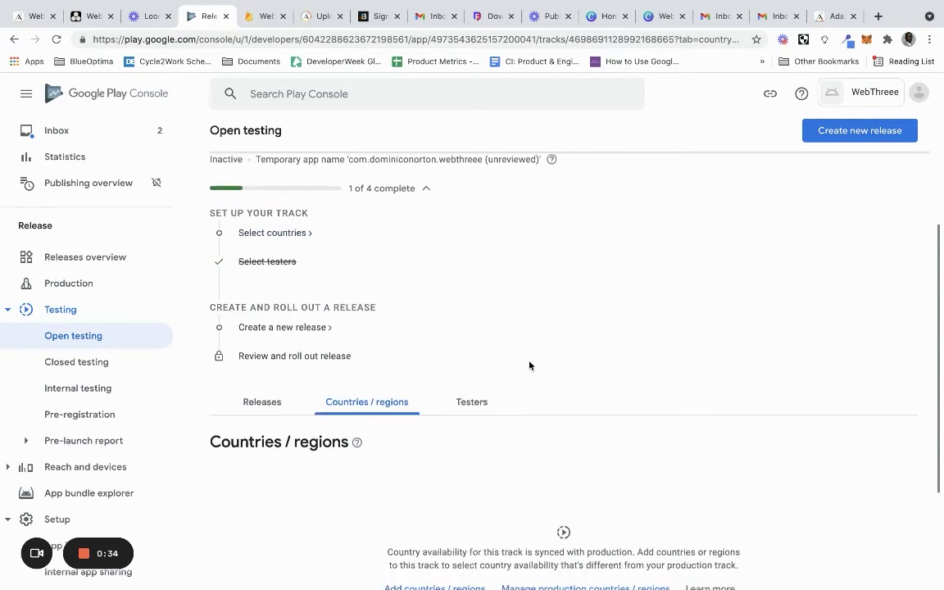
left_click(414, 431)
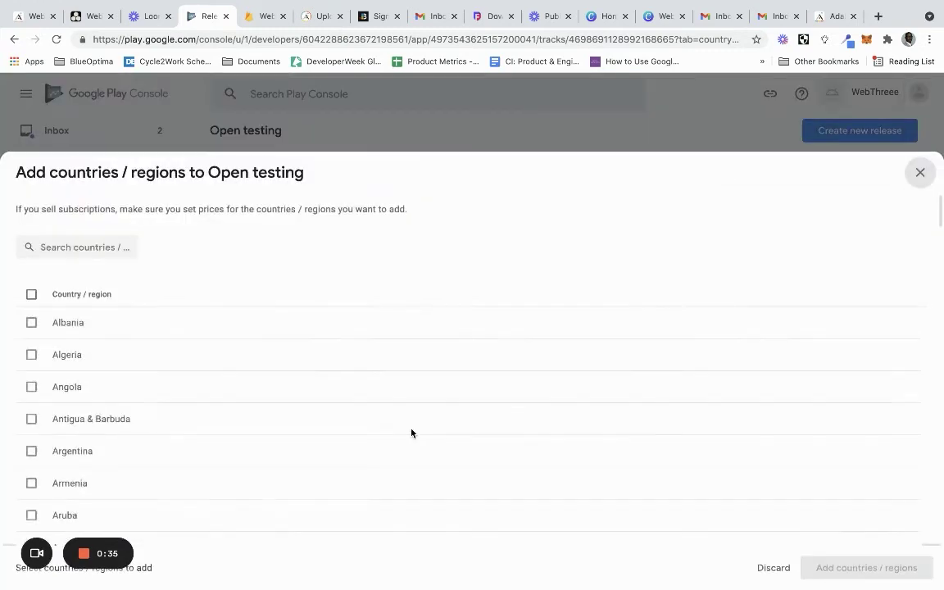
left_click(31, 295)
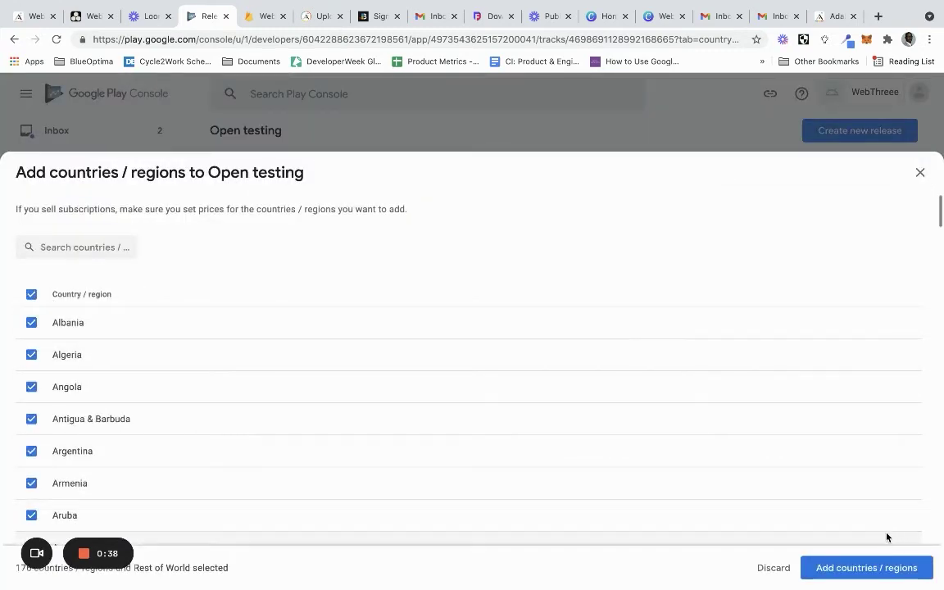
left_click(849, 568)
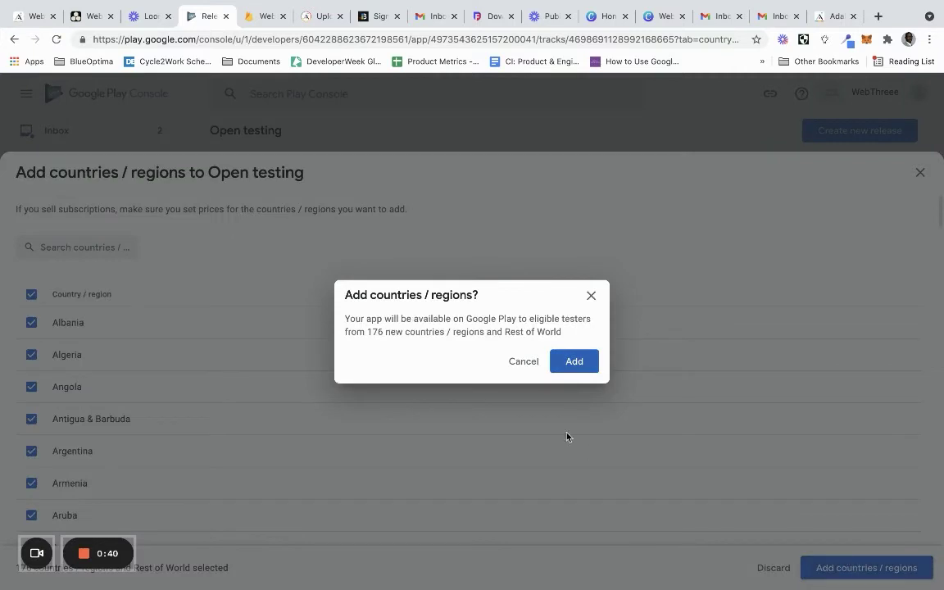
left_click(575, 360)
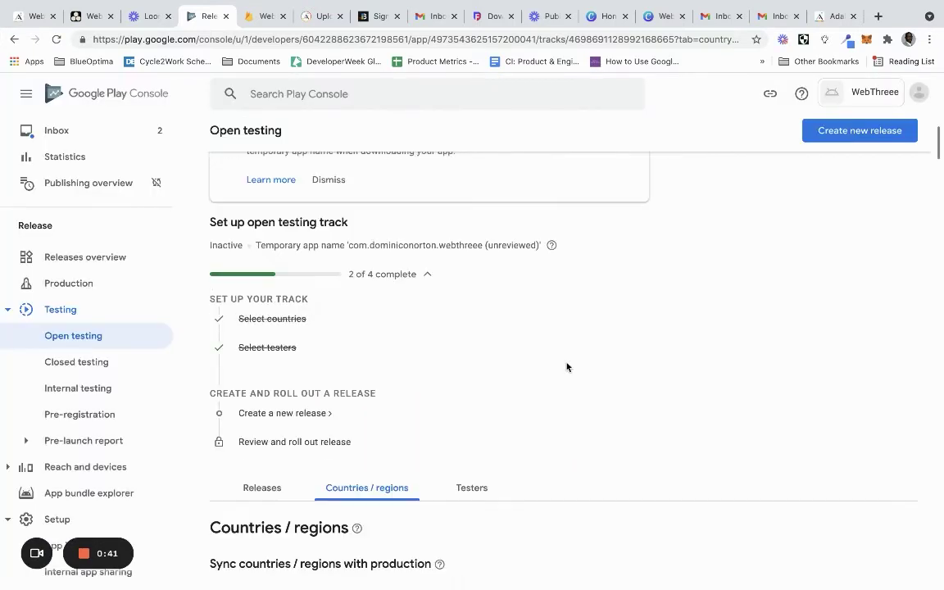
scroll(544, 352, "down", 2)
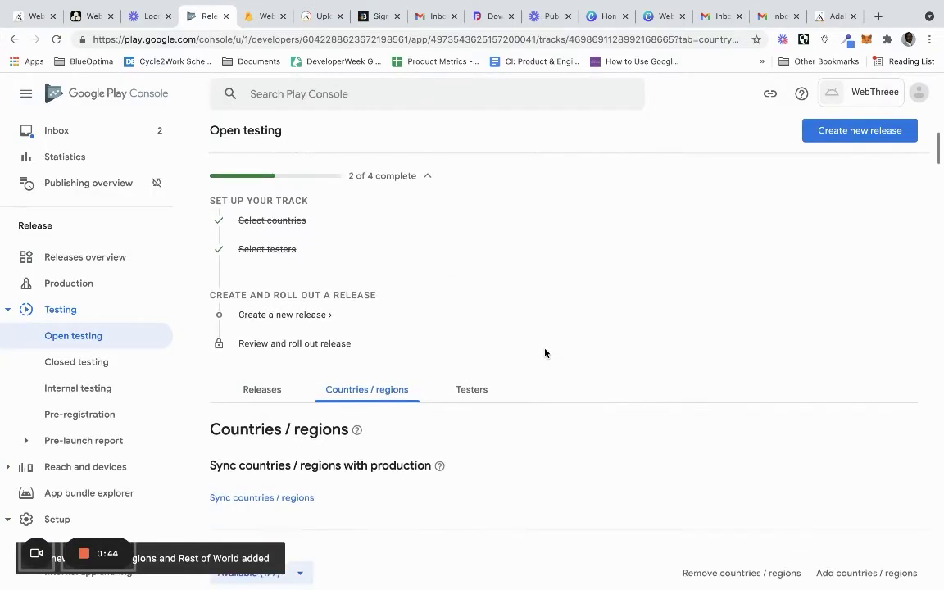
Create a new open testing release and bring up its App bundles upload area
left_click(301, 316)
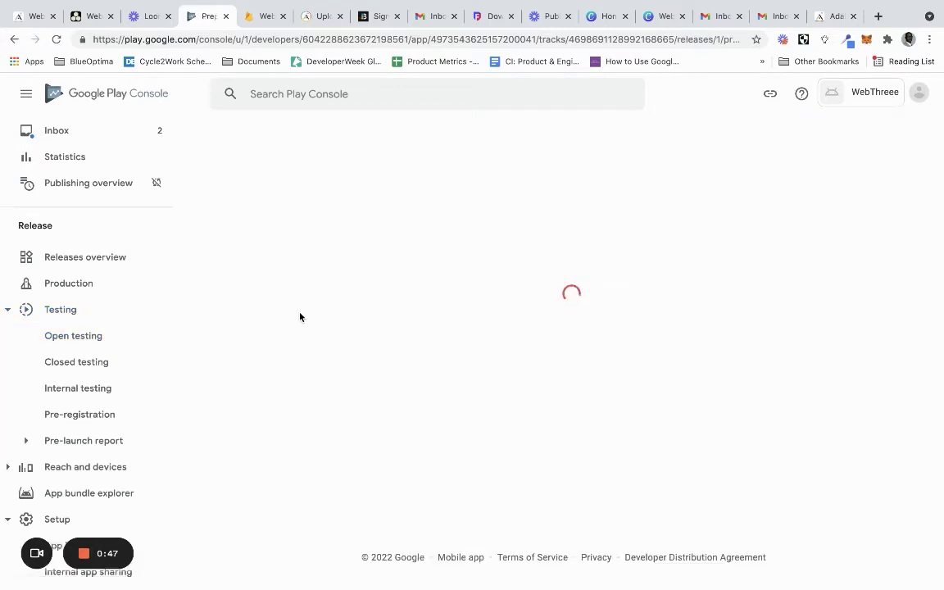
scroll(300, 317, "down", 5)
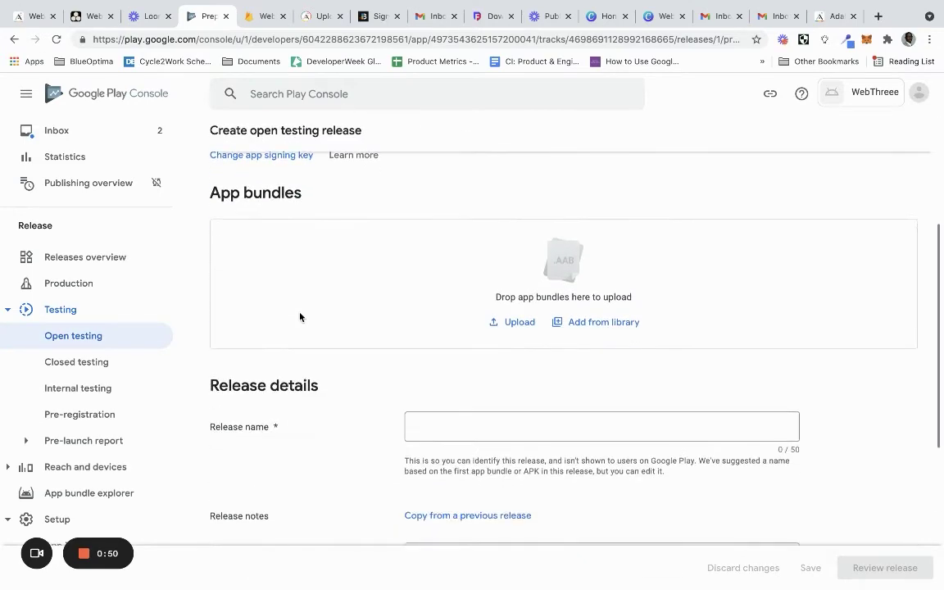
scroll(300, 316, "up", 1)
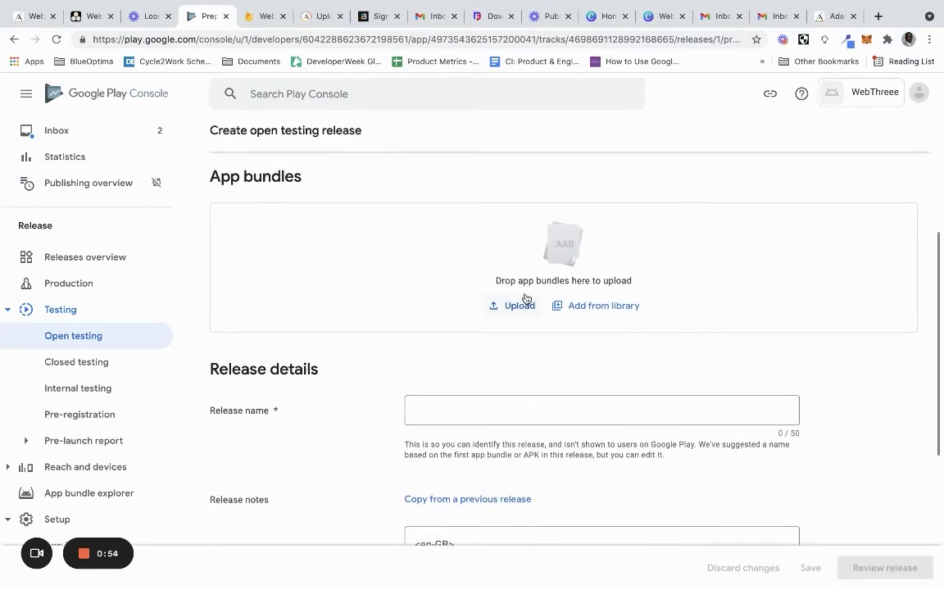
left_click(930, 39)
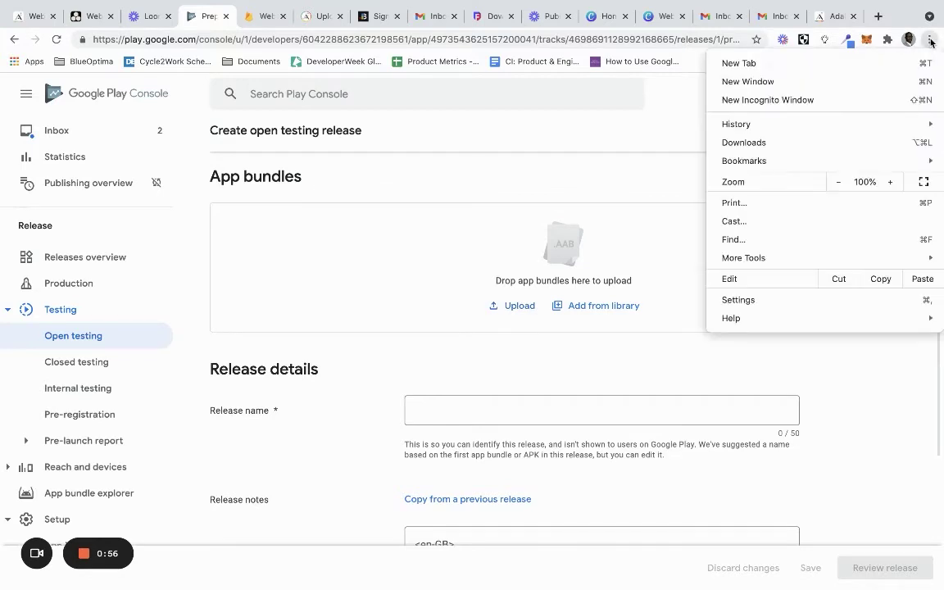
mouse_move(771, 257)
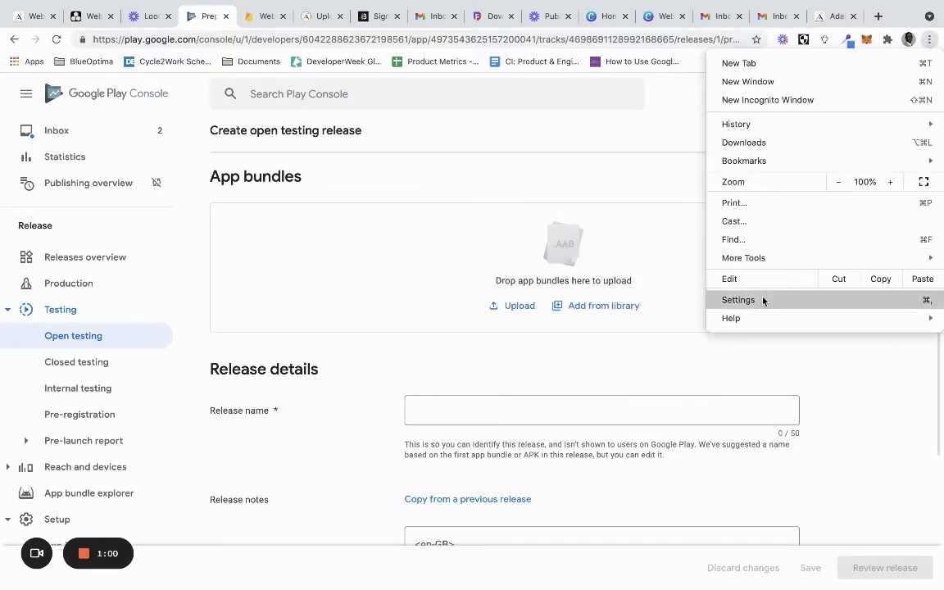
Reveal WebThreee-2022-01-25T21-16-29-226Z.aab from Chrome Downloads in Finder, then return to Play Console
left_click(768, 144)
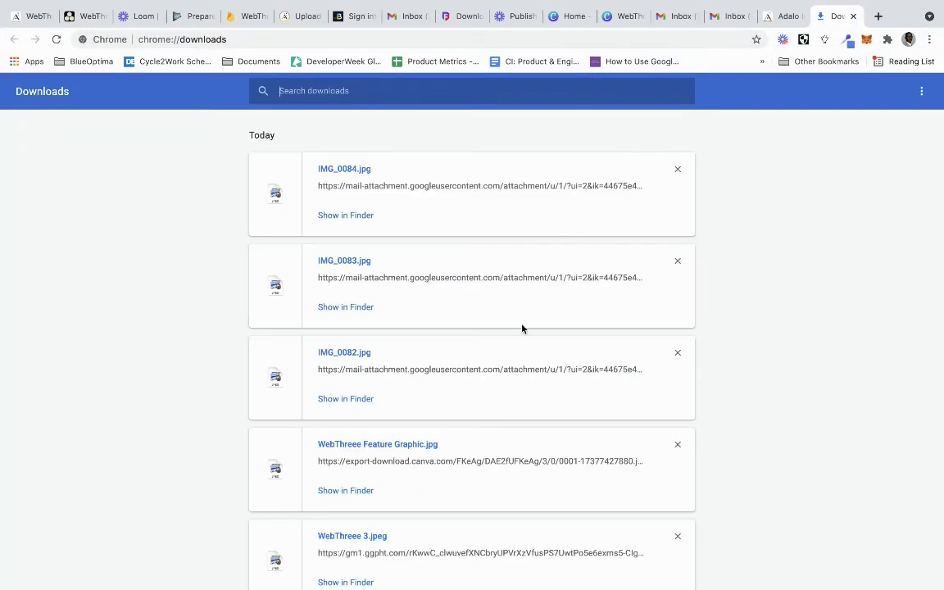
scroll(514, 349, "down", 5)
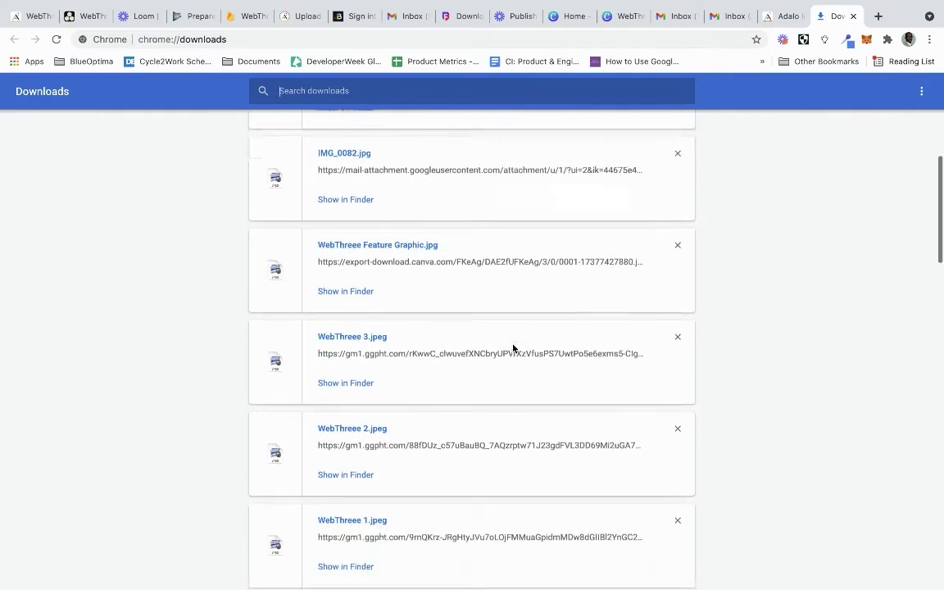
scroll(513, 348, "down", 4)
scroll(513, 347, "down", 1)
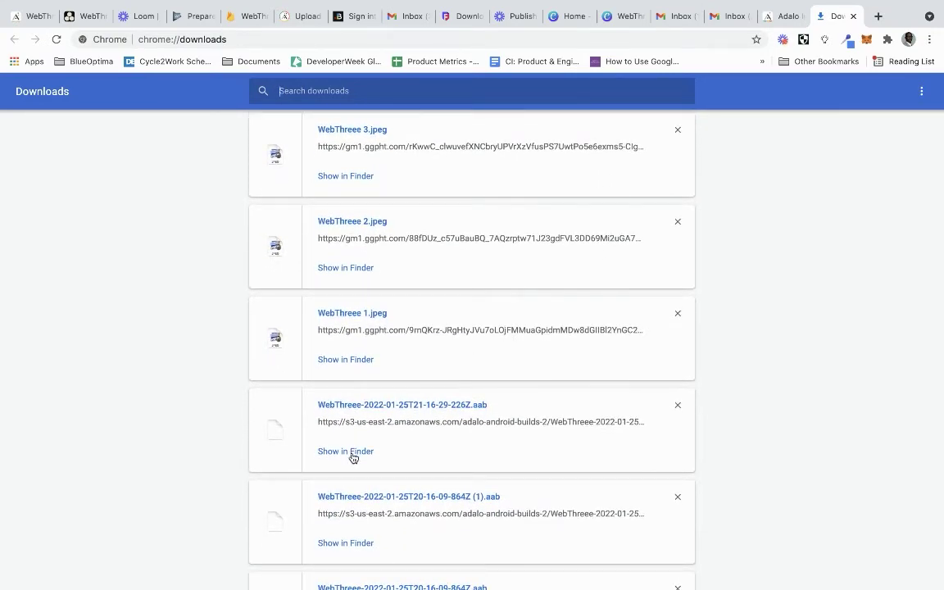
left_click(44, 18)
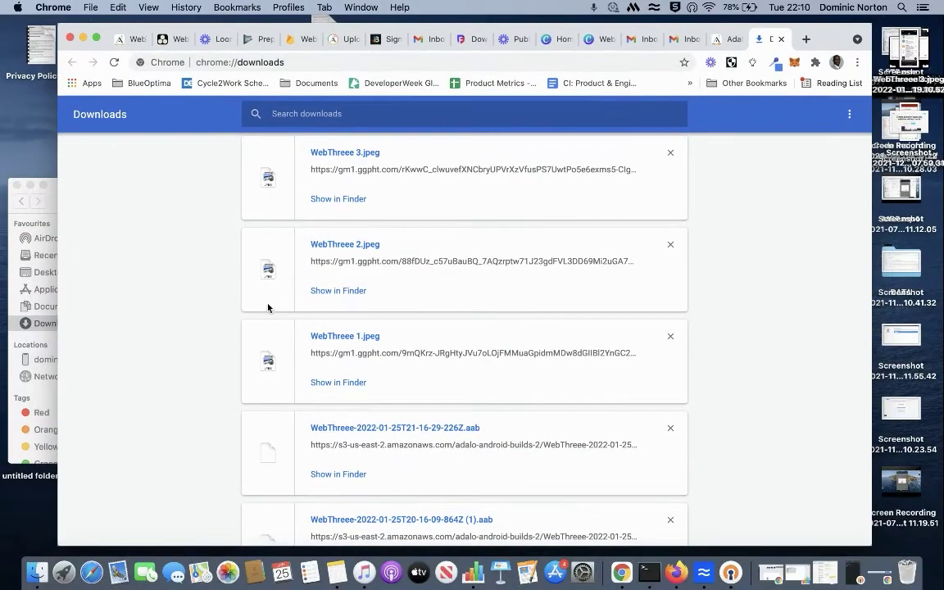
left_click(345, 475)
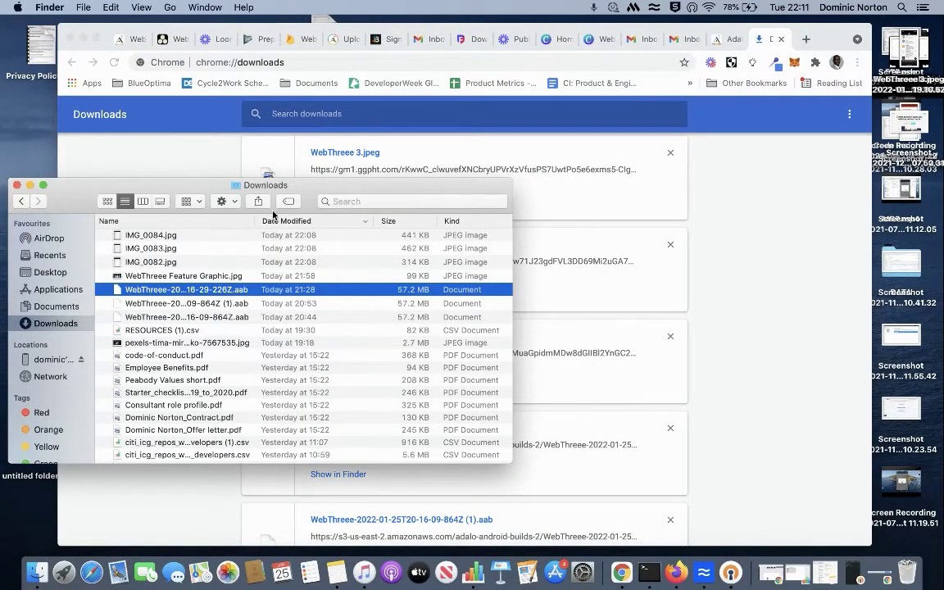
left_click(251, 41)
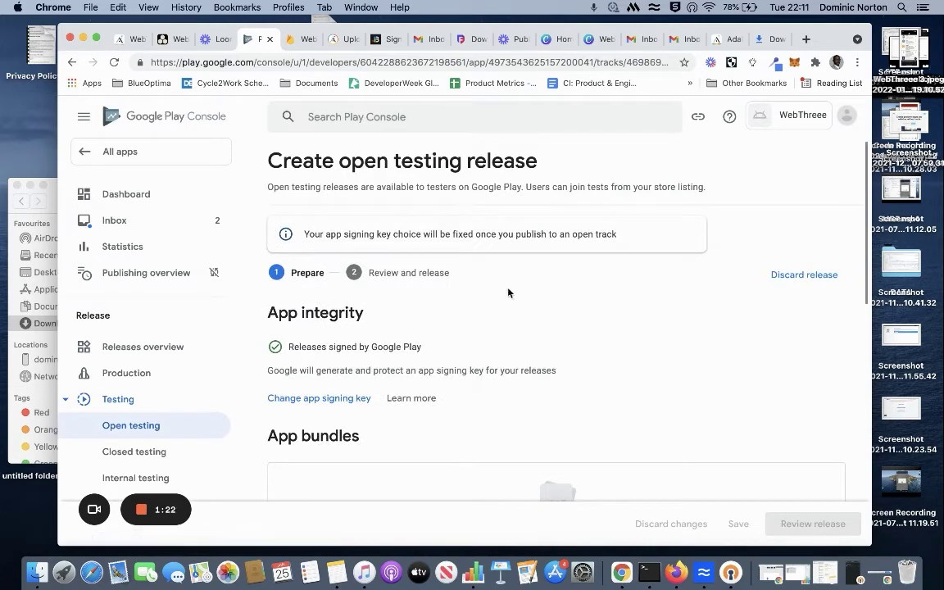
Upload the WebThreee .aab from Finder as app bundle 104 (0.0.4)
scroll(538, 341, "down", 3)
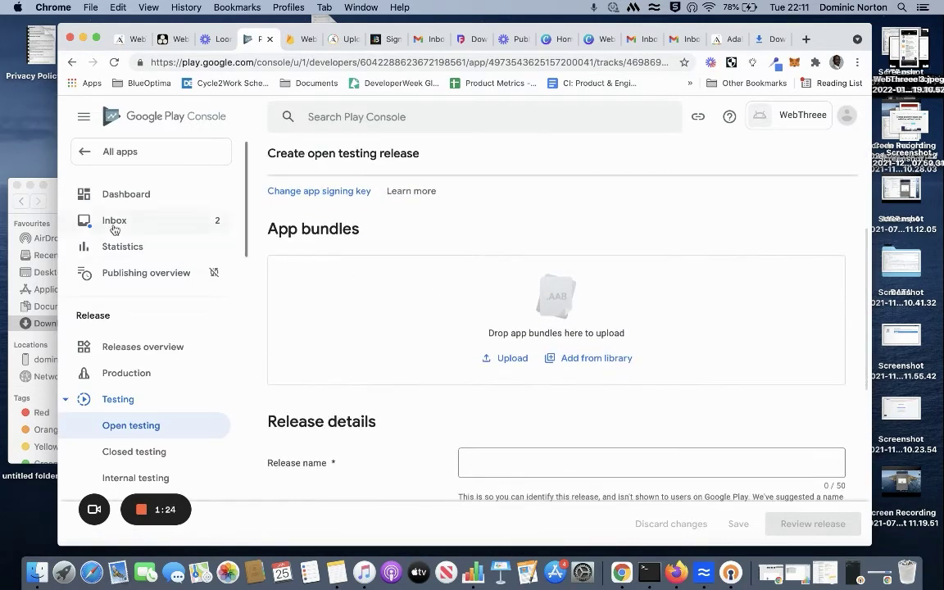
left_click(53, 201)
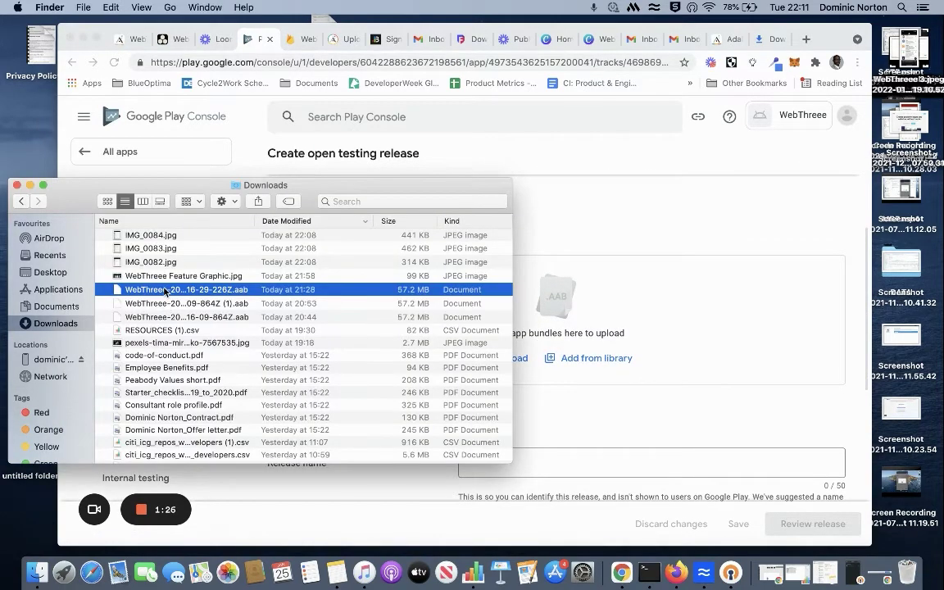
left_click_drag(165, 291, 607, 344)
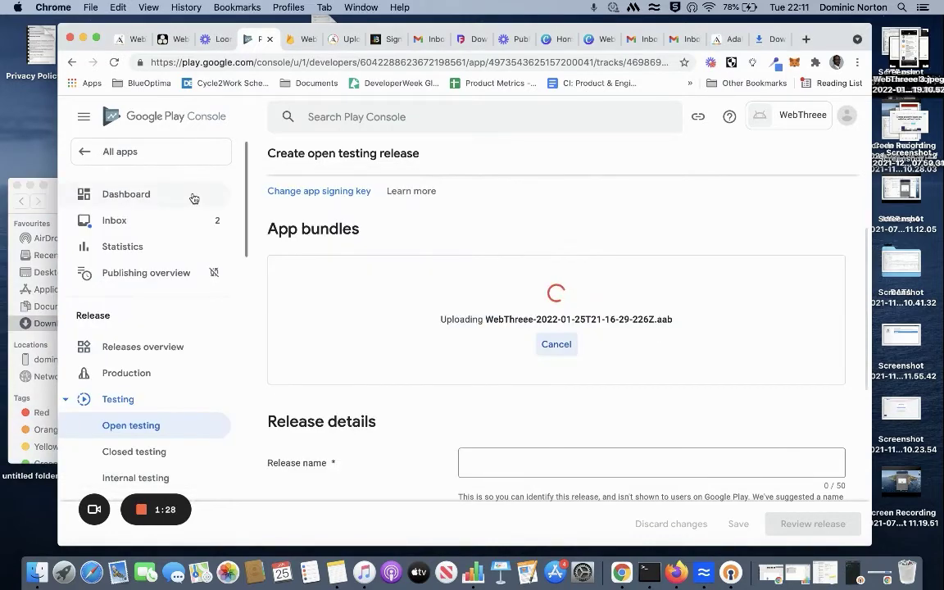
left_click(96, 39)
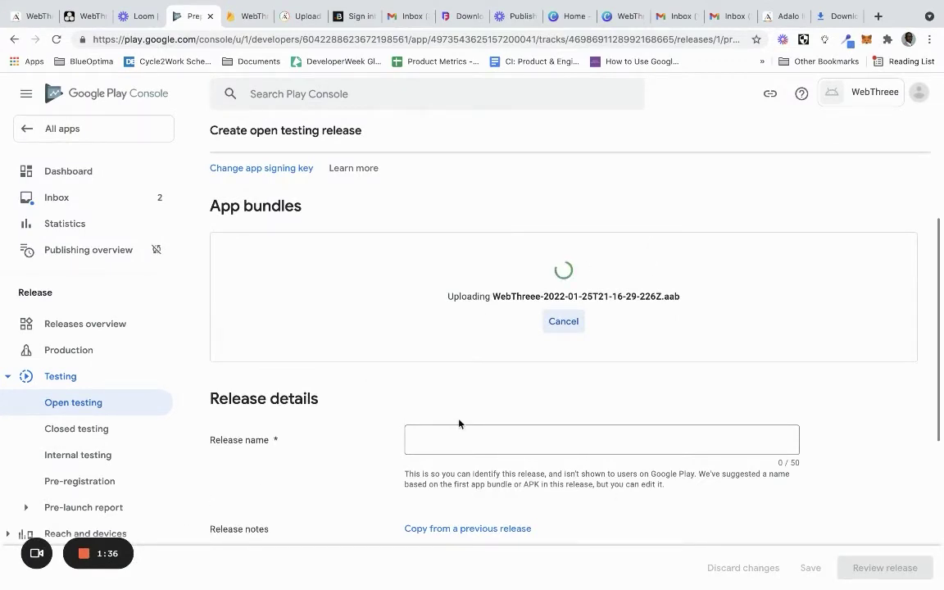
mouse_move(86, 554)
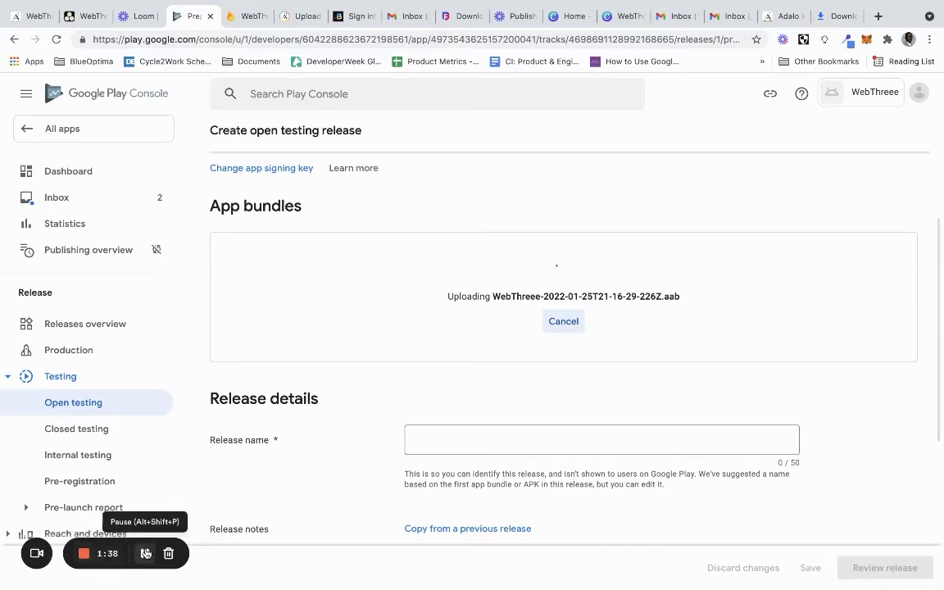
Save the open testing release and proceed to its review
scroll(414, 370, "down", 1)
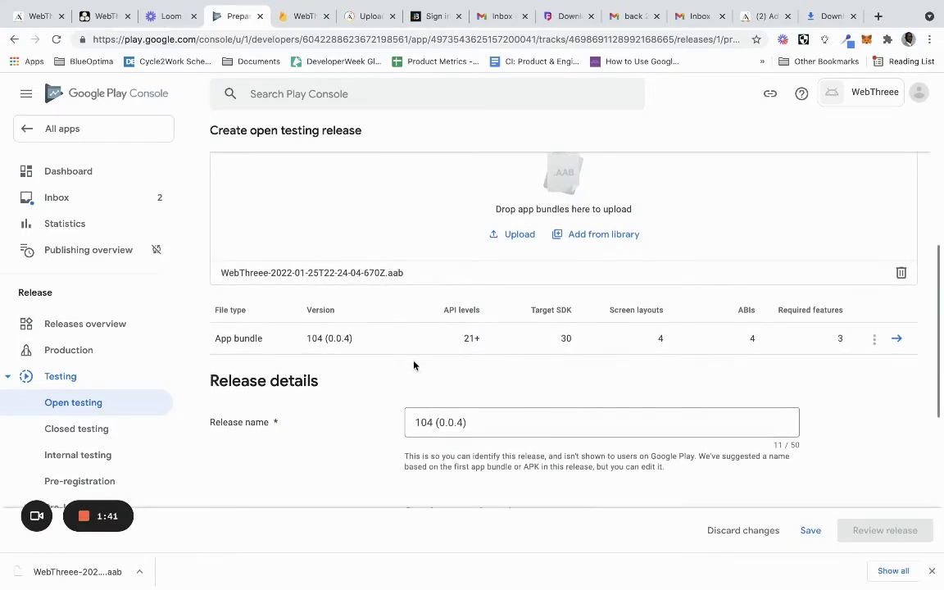
scroll(414, 367, "down", 2)
scroll(414, 362, "down", 1)
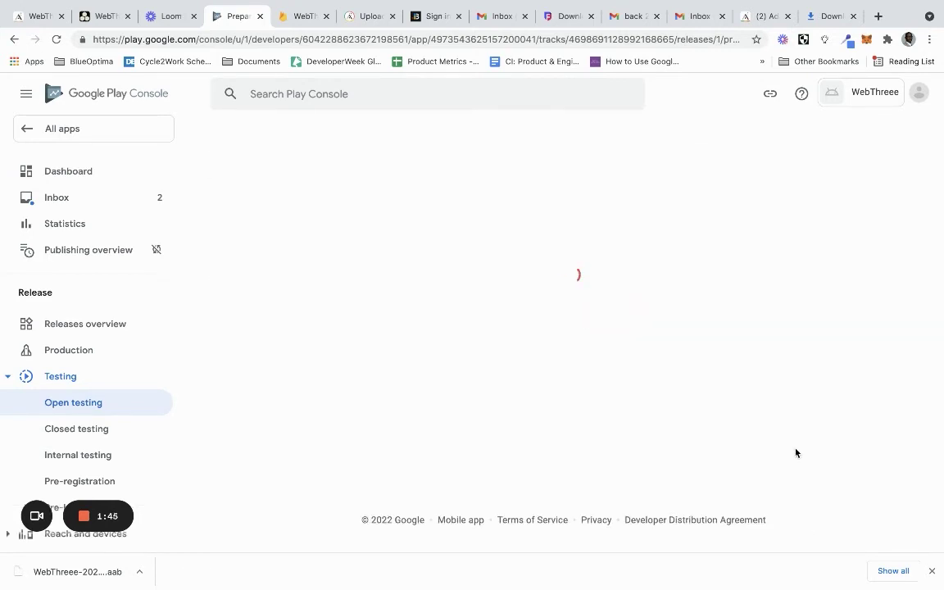
scroll(640, 351, "down", 4)
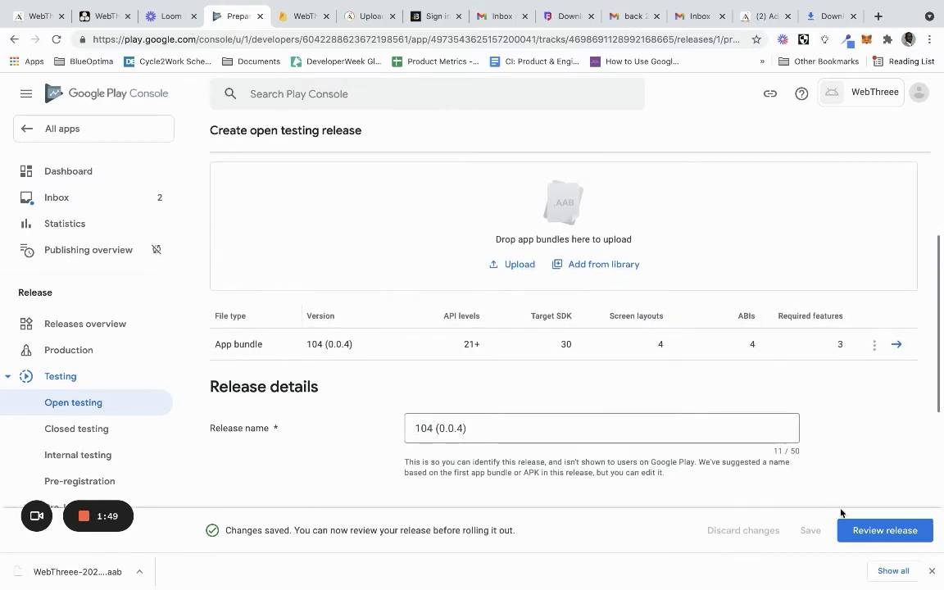
left_click(861, 531)
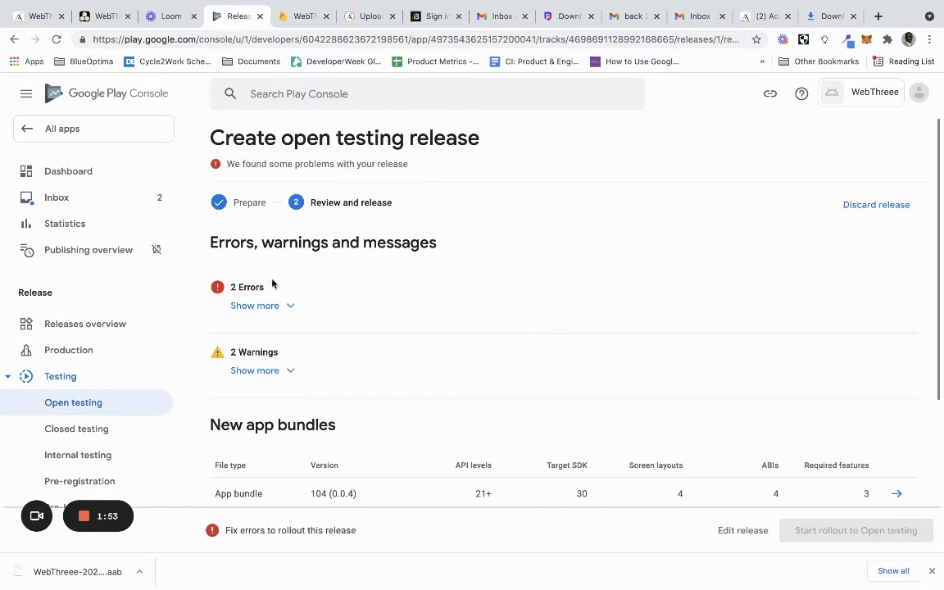
Check the 2 release errors, then open the app category and contact details task from the Dashboard
left_click(256, 305)
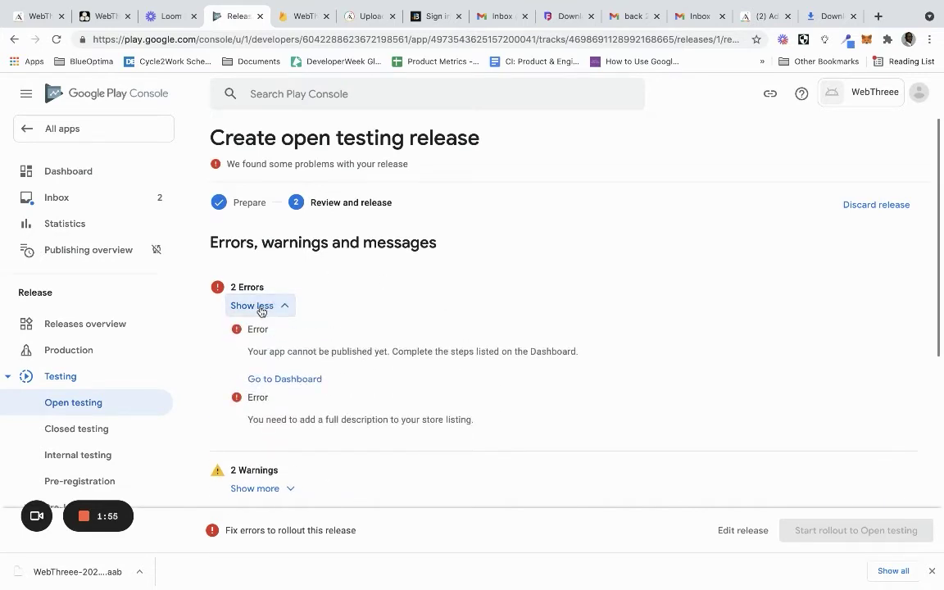
left_click(287, 381)
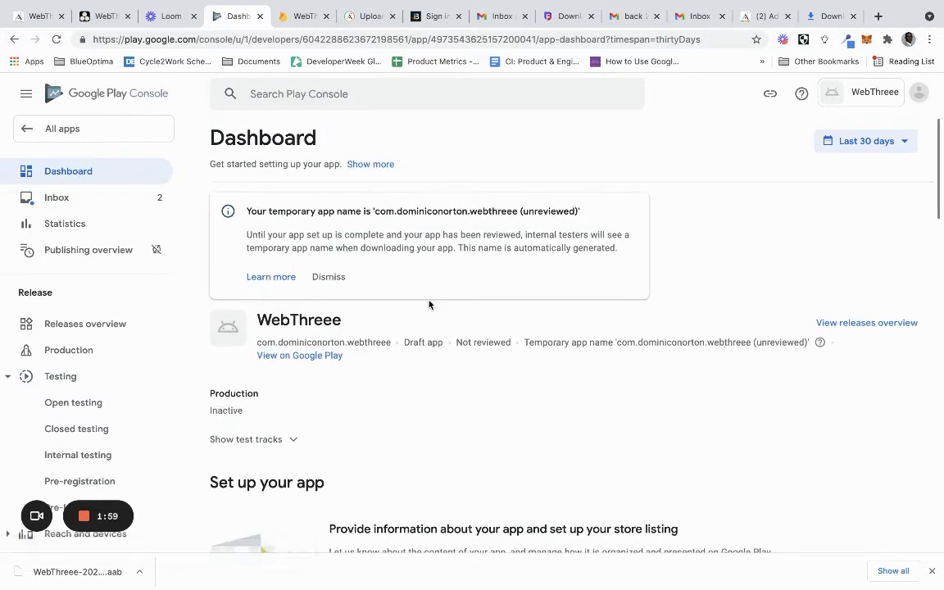
scroll(429, 305, "down", 3)
scroll(429, 305, "down", 1)
scroll(429, 305, "down", 6)
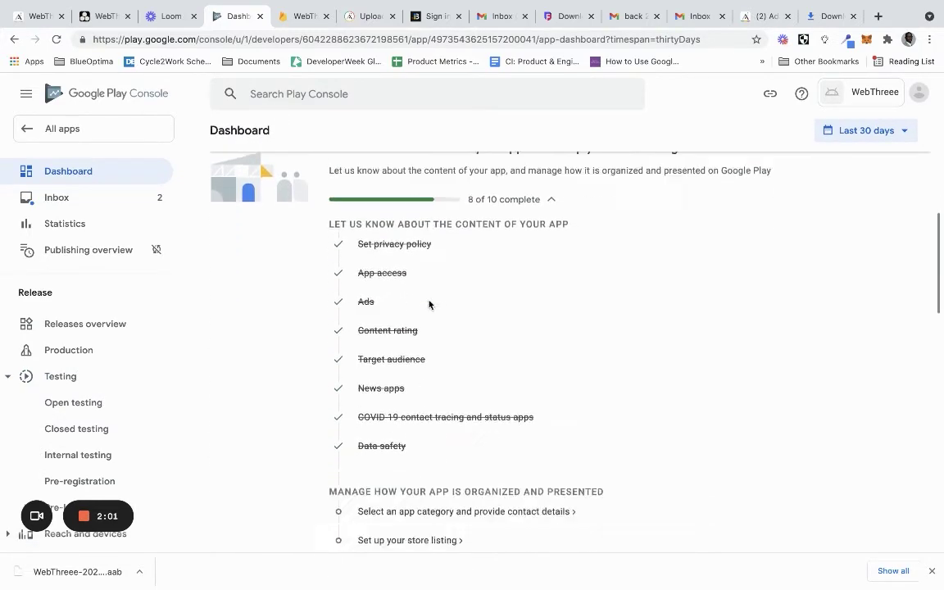
scroll(457, 172, "up", 8)
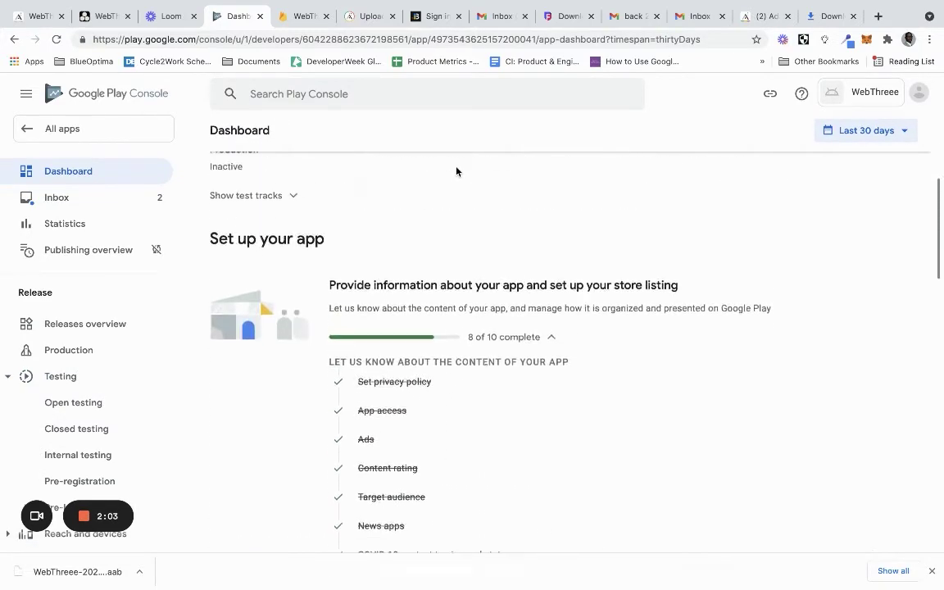
scroll(467, 330, "down", 7)
scroll(467, 330, "down", 3)
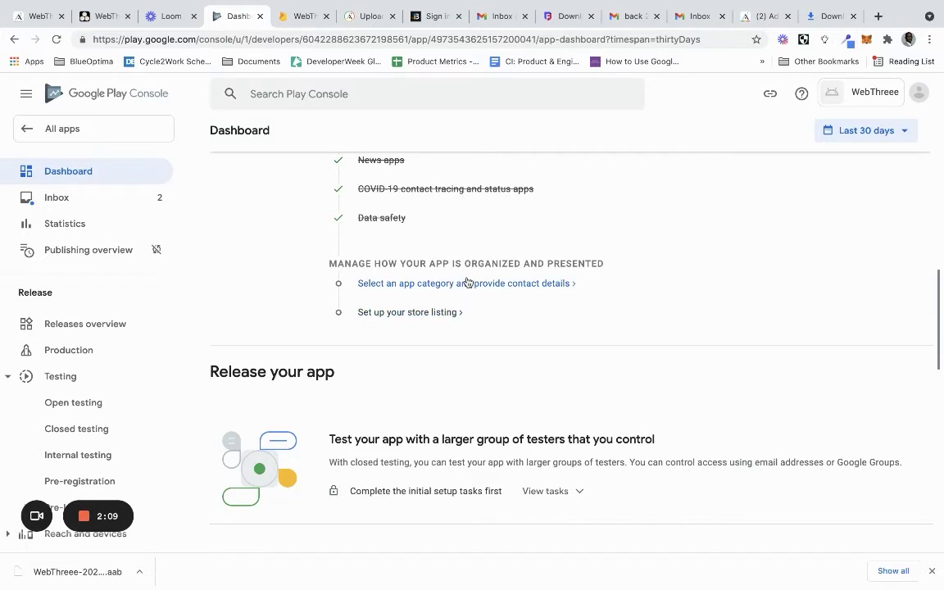
left_click(468, 283)
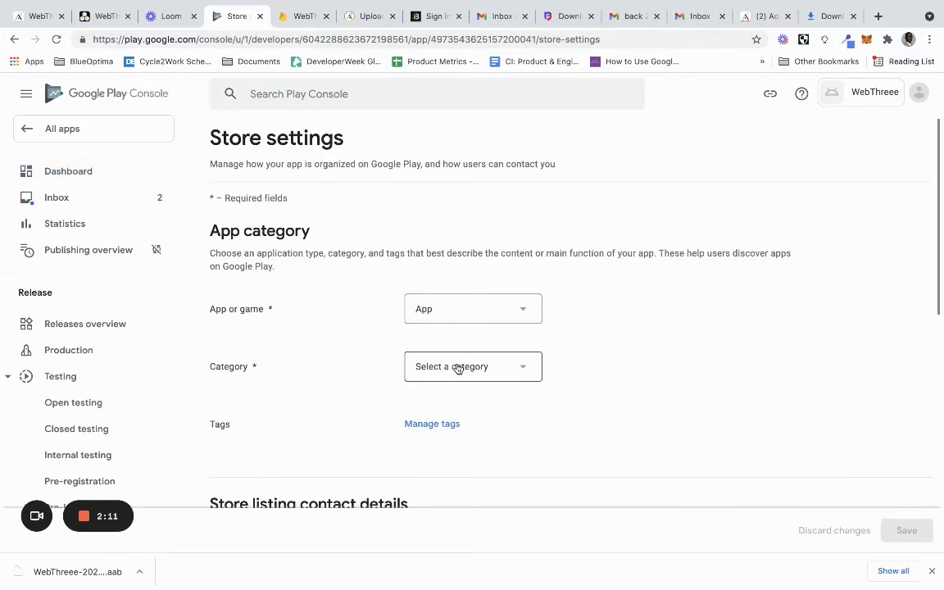
Set the app category to Finance and close Manage tags without adding any tags
left_click(459, 368)
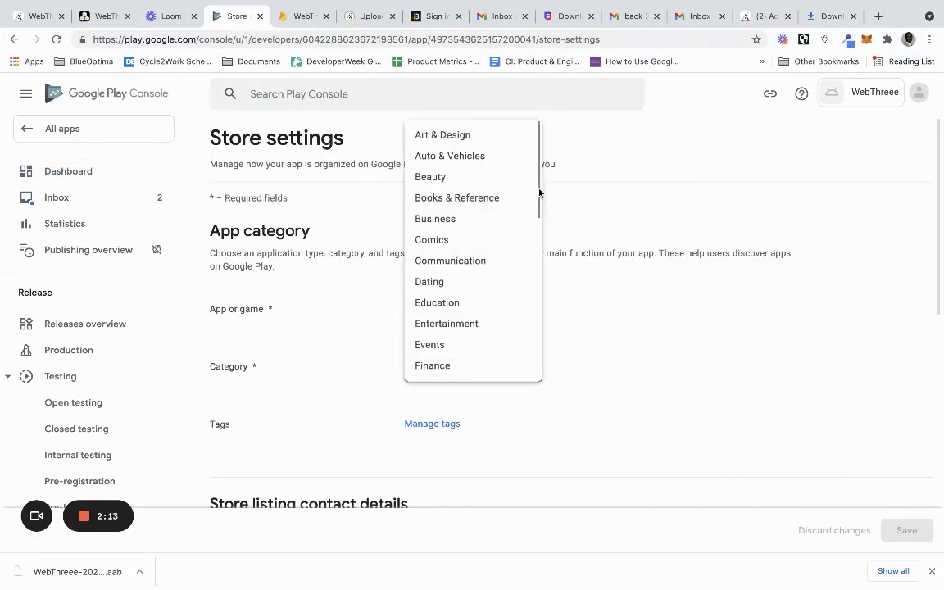
left_click_drag(539, 198, 539, 273)
left_click(497, 198)
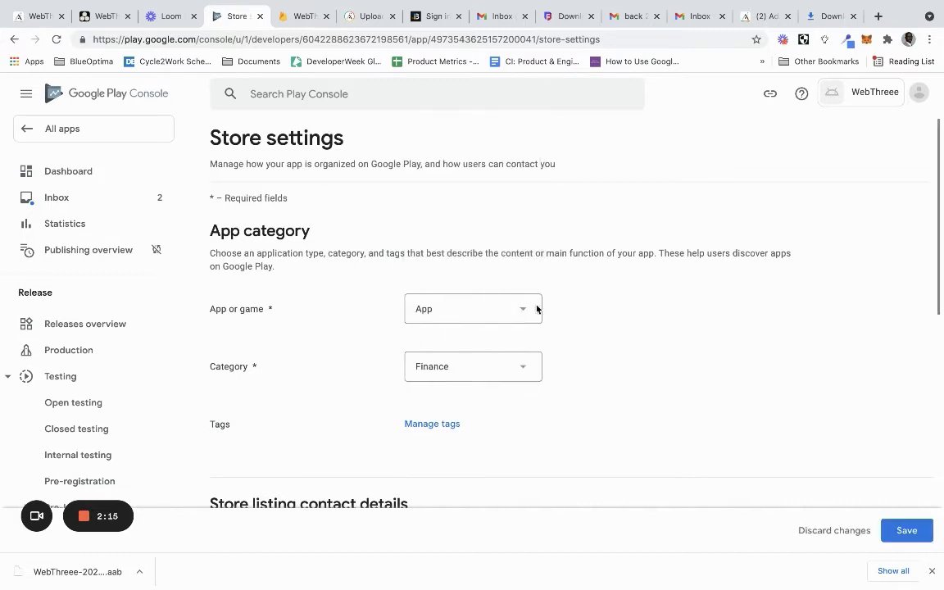
scroll(566, 357, "down", 3)
left_click(443, 204)
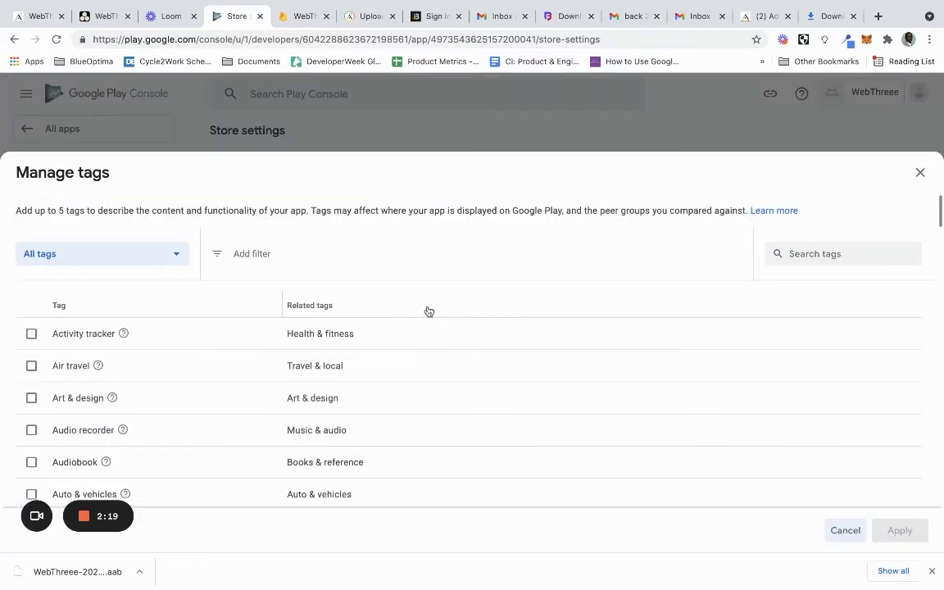
scroll(533, 318, "down", 6)
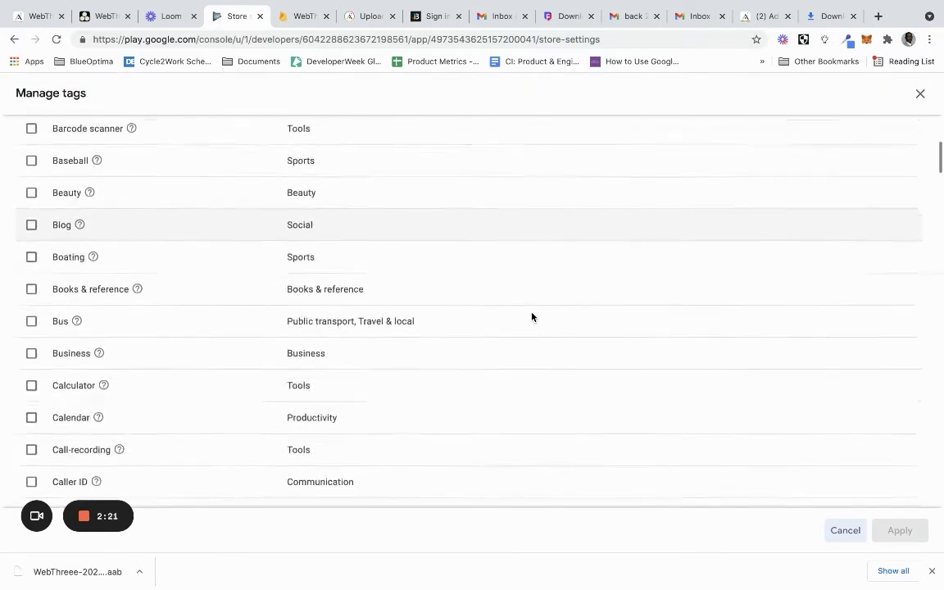
left_click(845, 530)
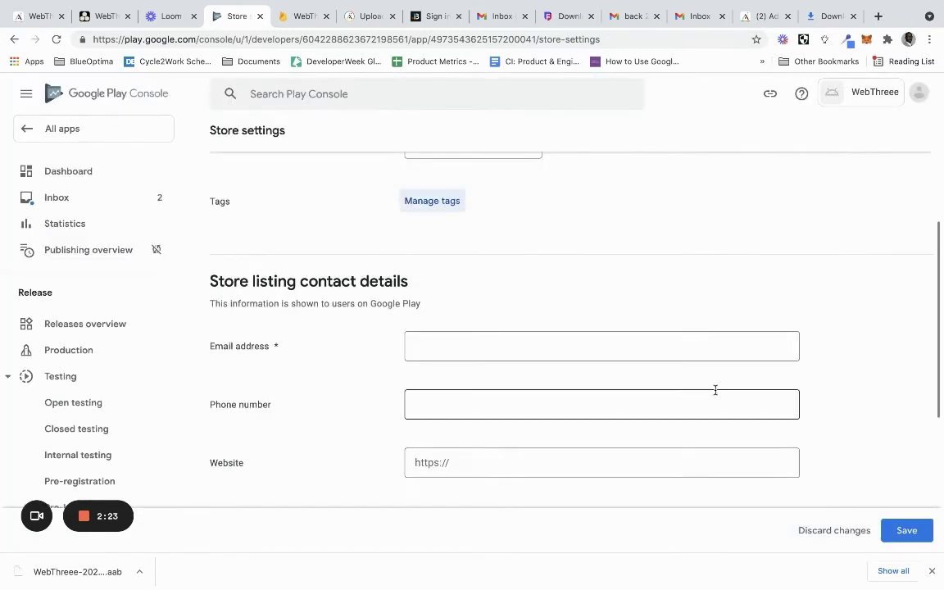
Autofill the contact e-mail from saved details and clear the phone number field
left_click(483, 339)
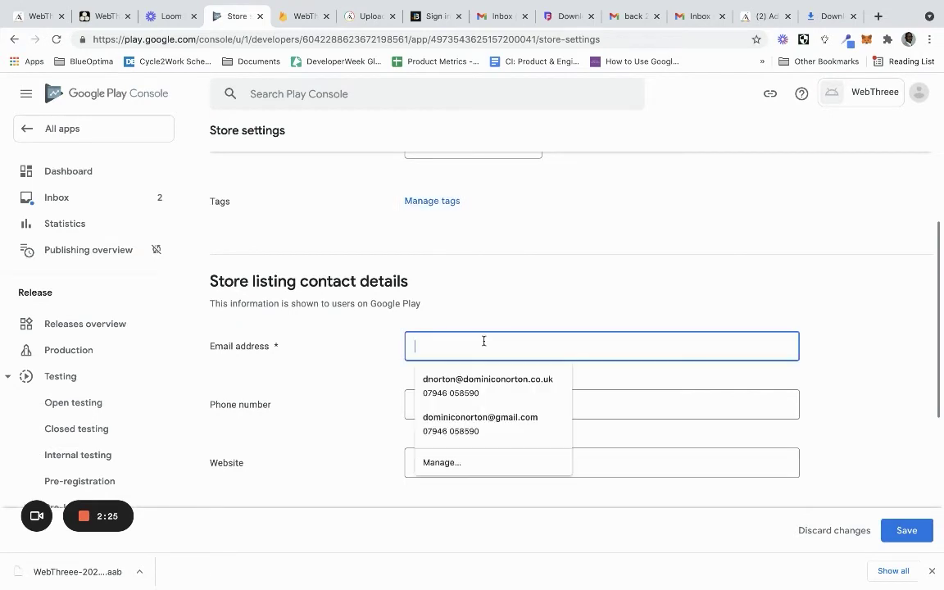
left_click(479, 384)
scroll(479, 384, "down", 2)
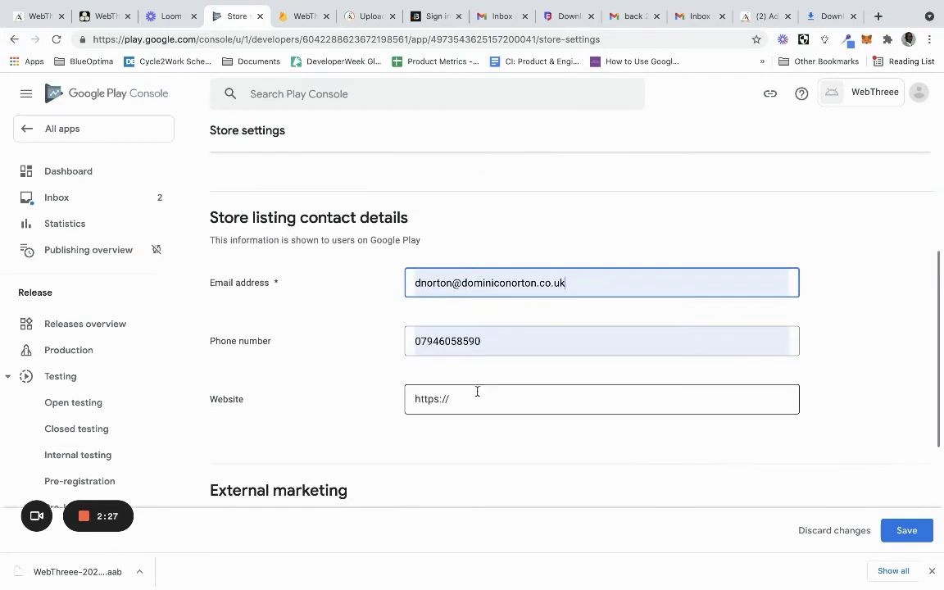
left_click(476, 392)
type("https")
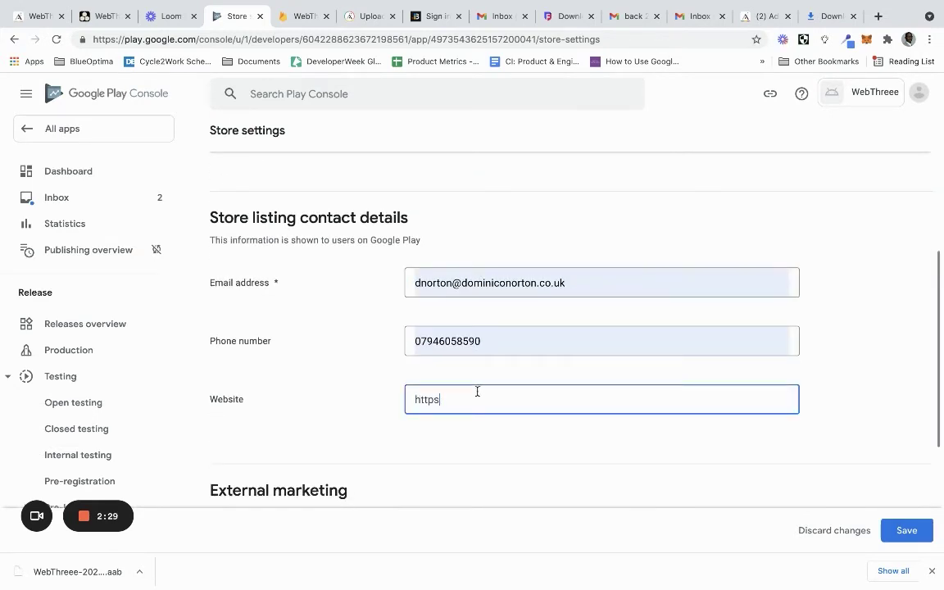
type("://")
left_click_drag(456, 399, 396, 395)
left_click_drag(528, 332, 437, 340)
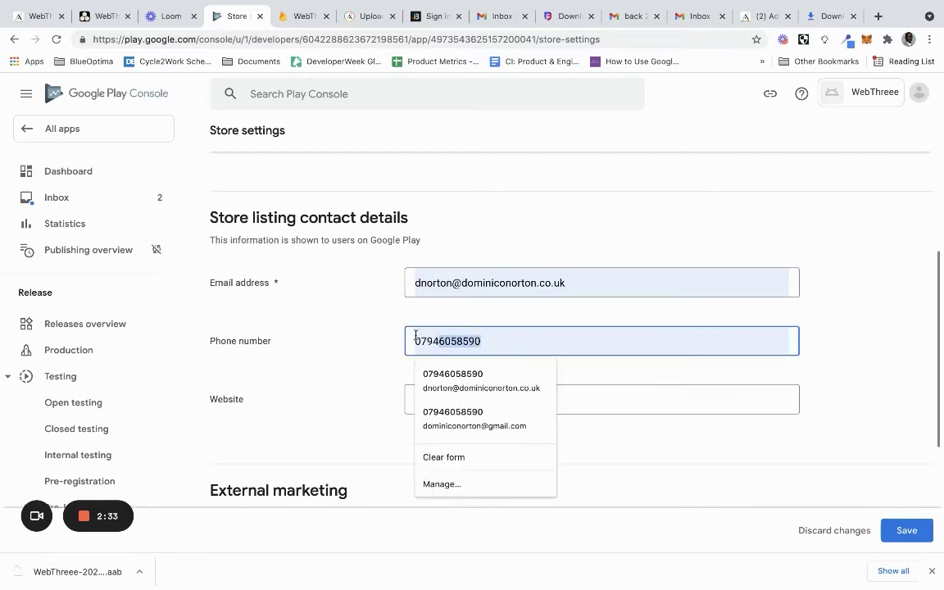
key("BackSpace")
key("BackSpace")
key("BackSpace")
key("BackSpace")
key("BackSpace")
left_click(384, 342)
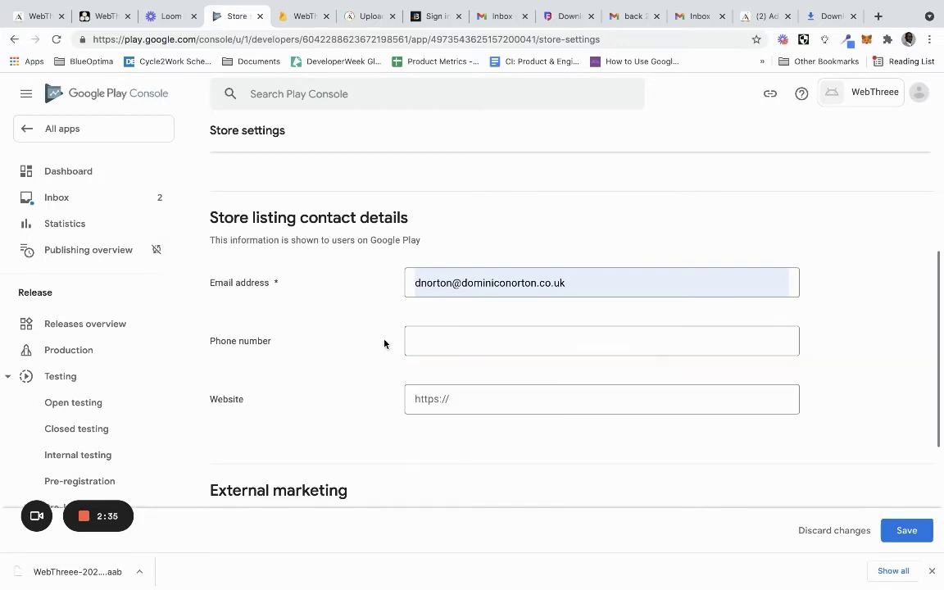
Turn off advertising outside Google Play and save the store settings
scroll(384, 342, "down", 5)
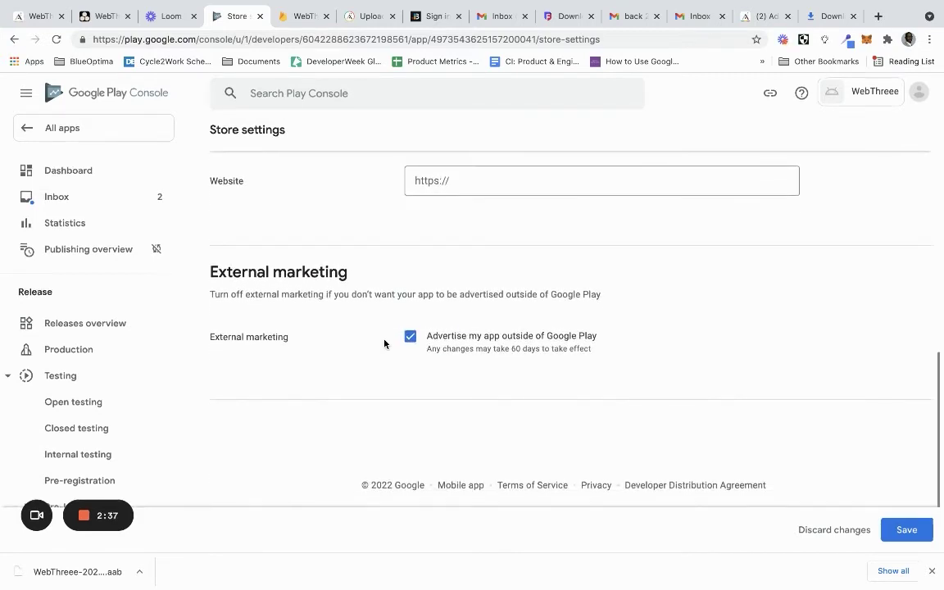
left_click(410, 337)
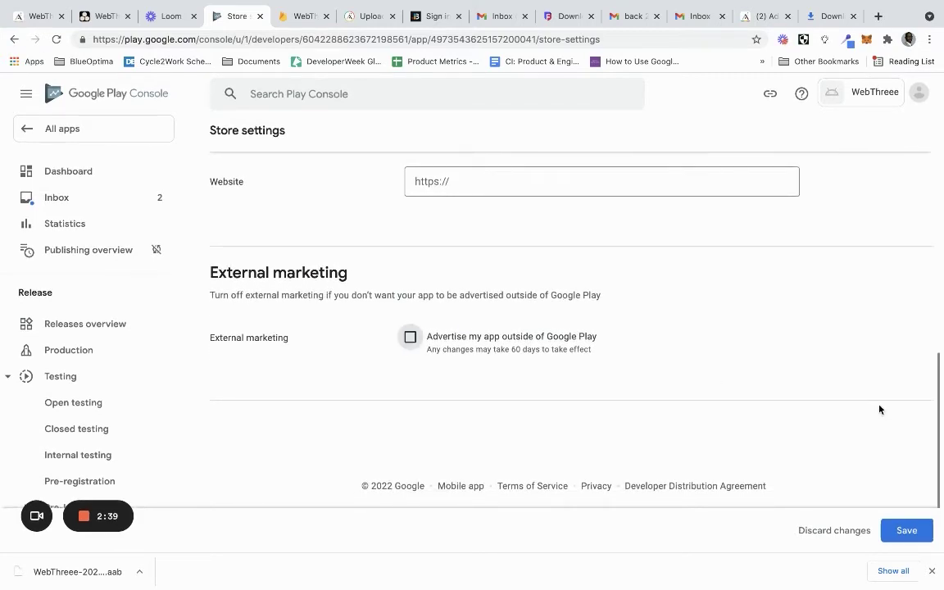
left_click(906, 531)
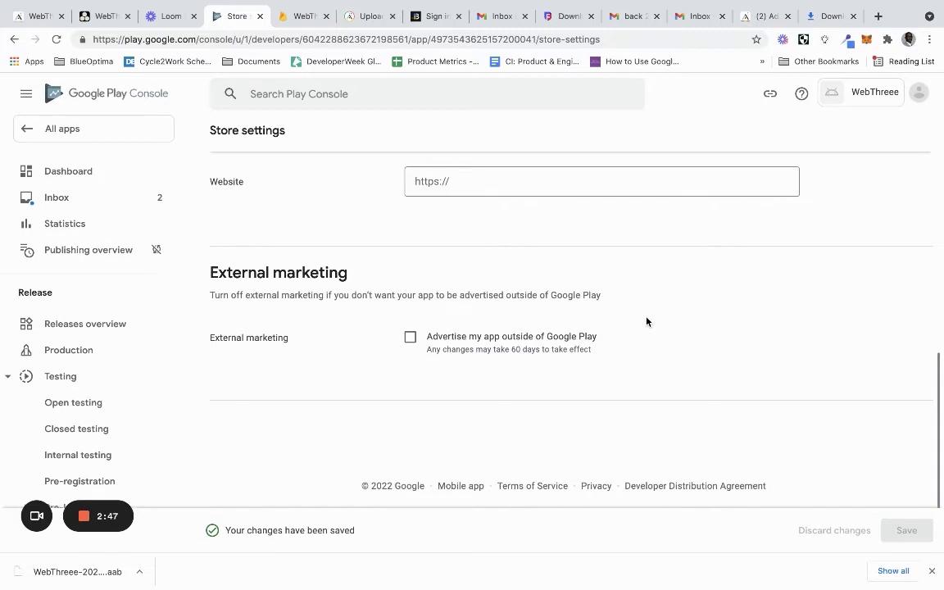
scroll(646, 321, "up", 2)
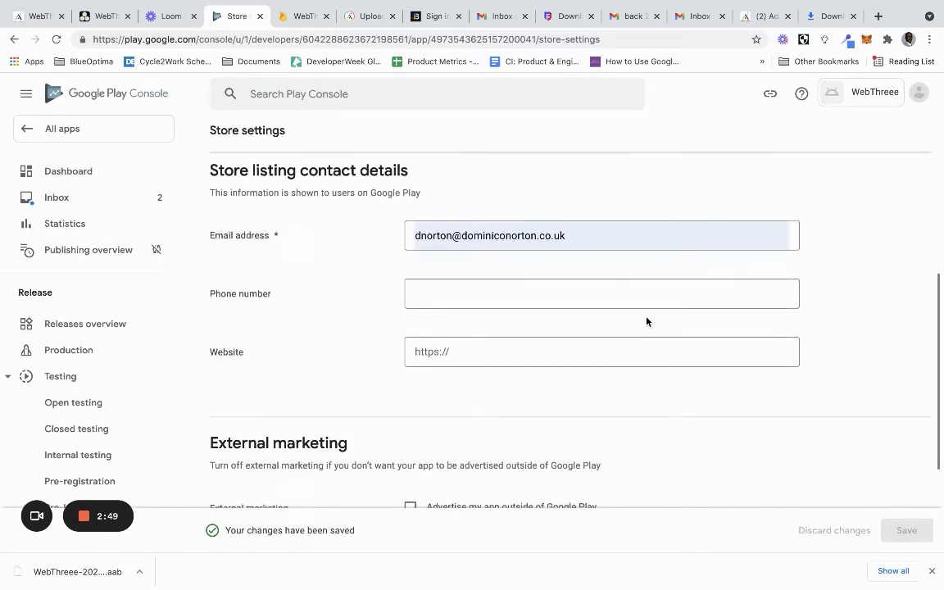
scroll(646, 322, "up", 4)
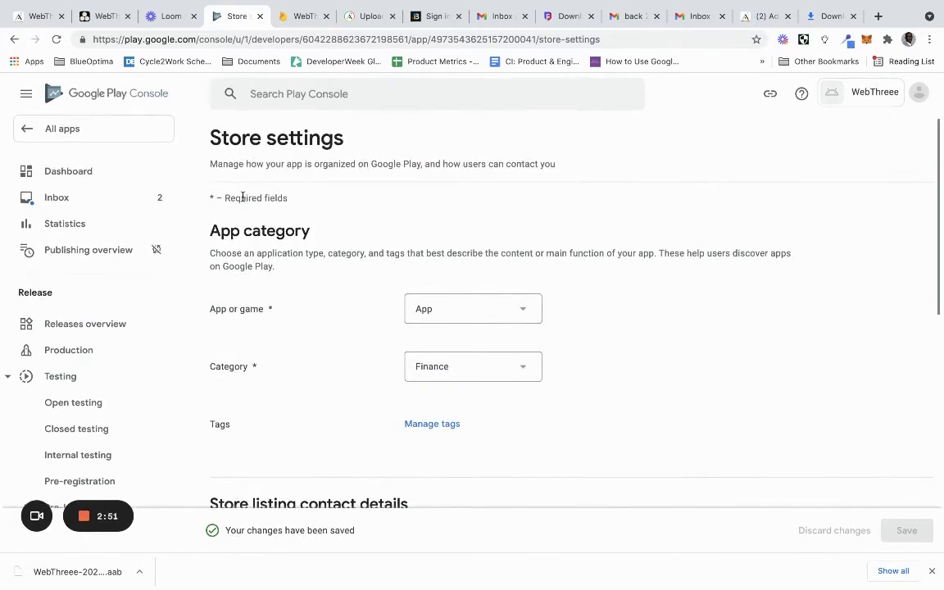
scroll(243, 203, "down", 5)
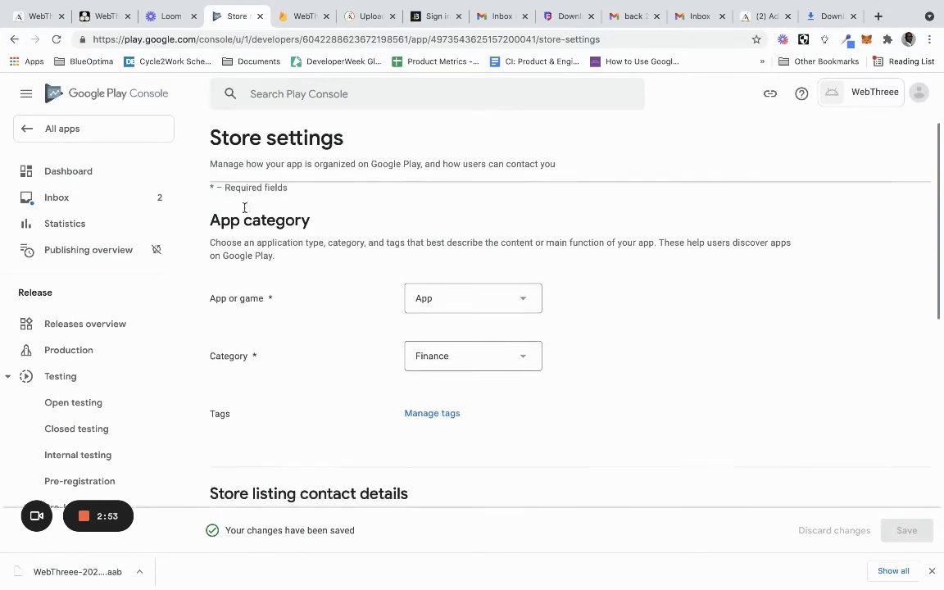
scroll(244, 211, "down", 2)
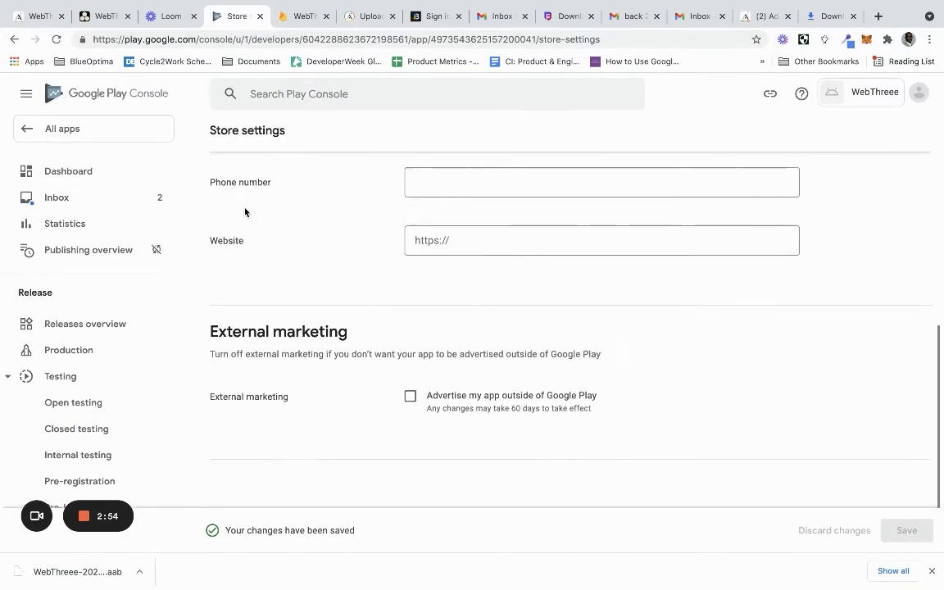
Open the Main store listing for WebThreee from the Dashboard and select its Short description field
left_click(92, 187)
scroll(377, 255, "down", 10)
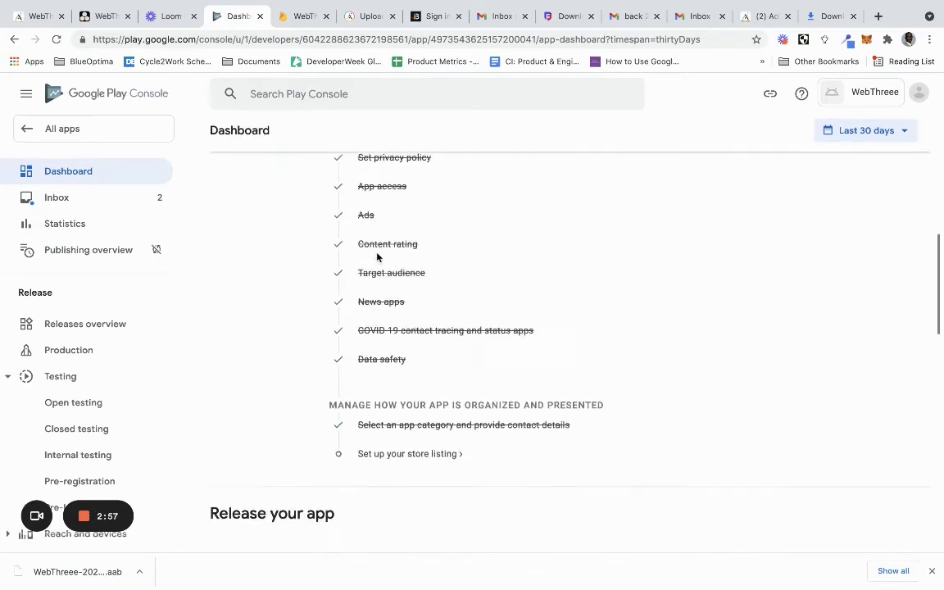
left_click(425, 427)
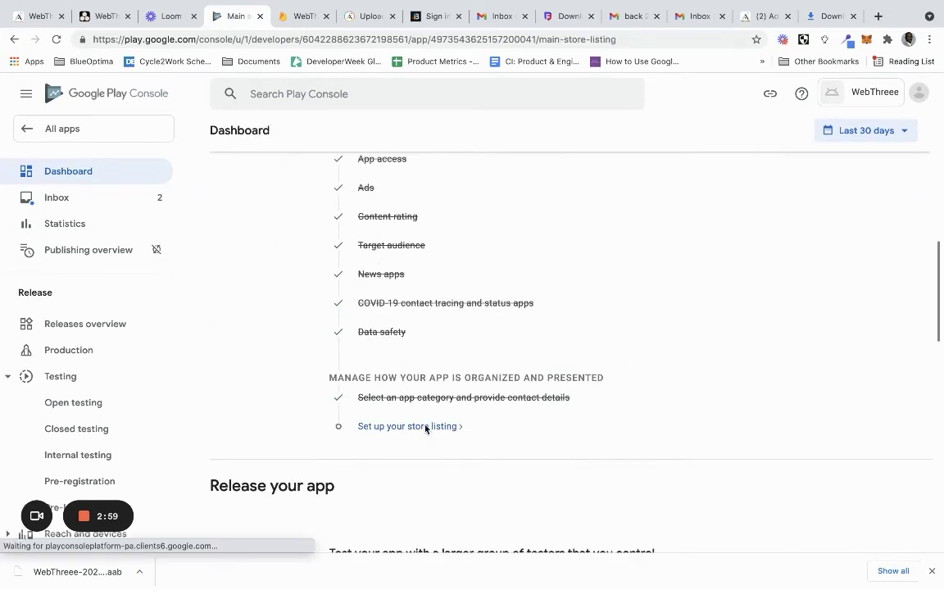
scroll(458, 361, "down", 6)
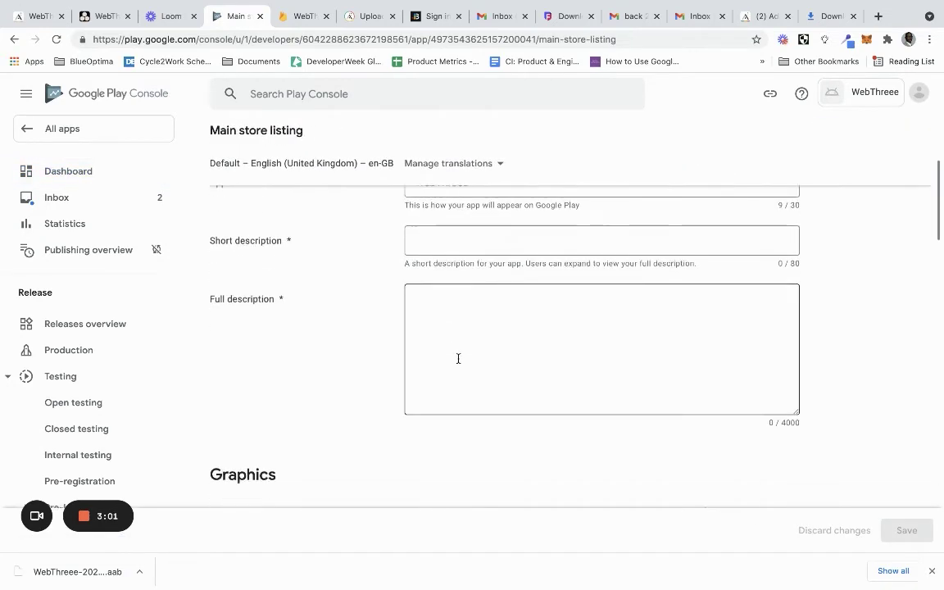
scroll(458, 362, "down", 4)
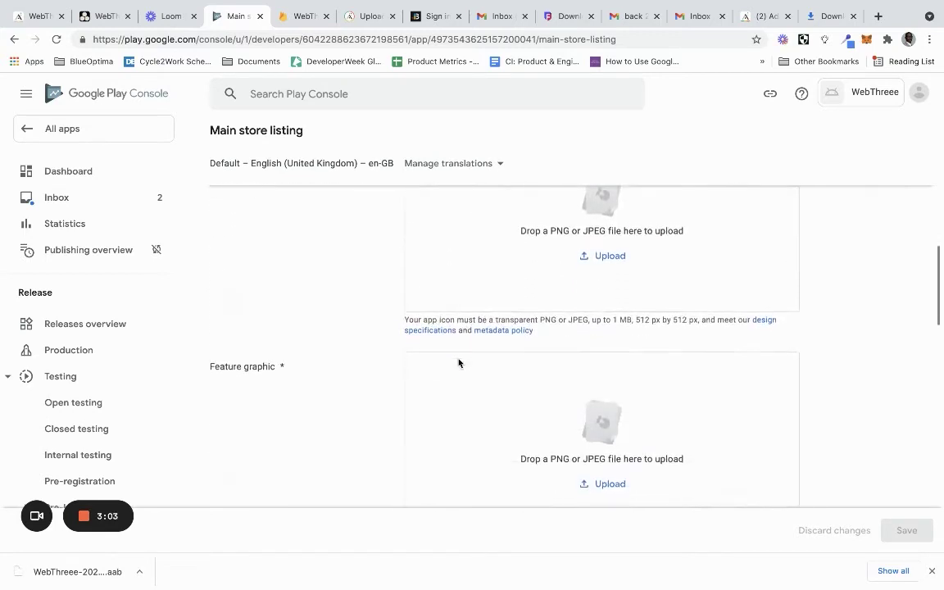
scroll(458, 362, "down", 3)
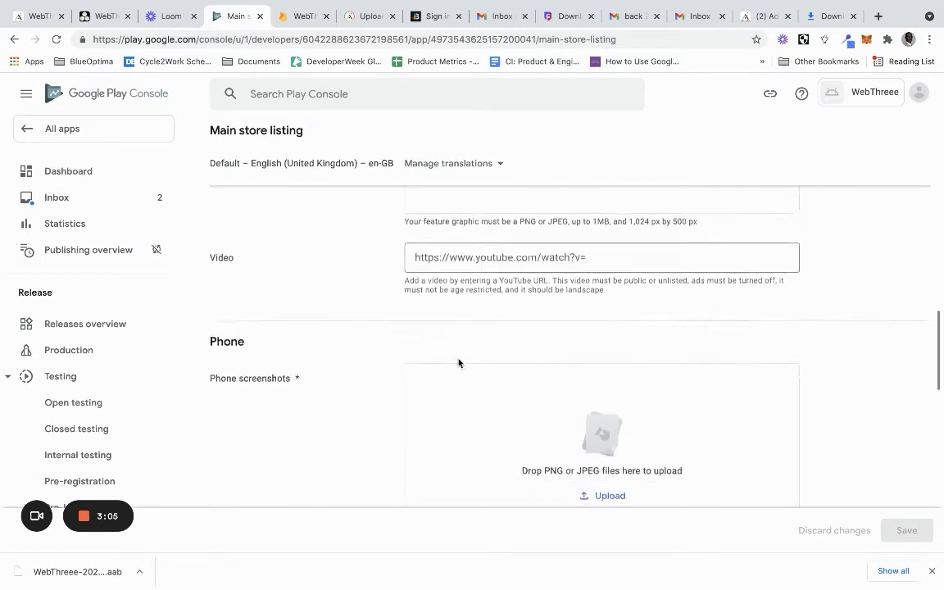
scroll(459, 361, "down", 5)
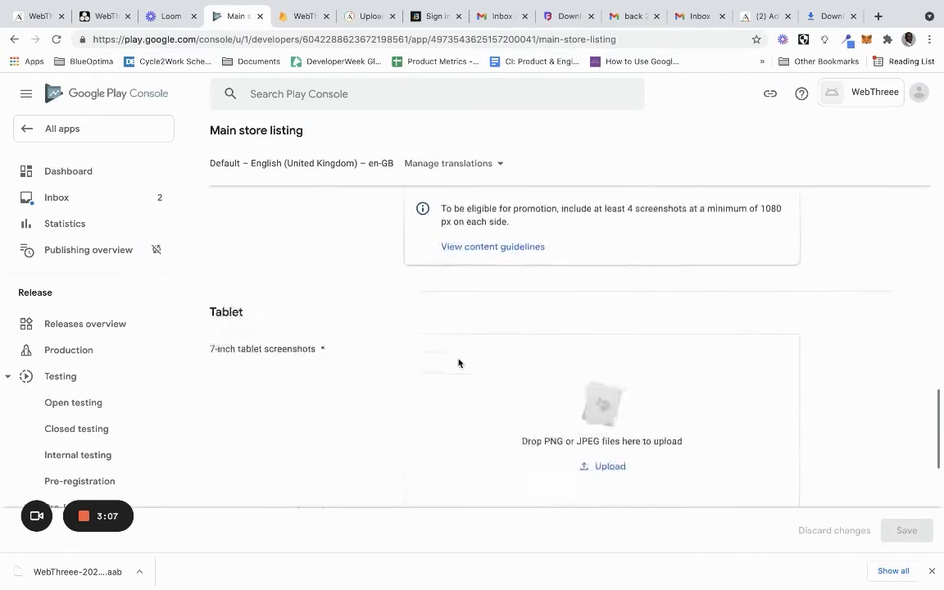
scroll(458, 361, "down", 4)
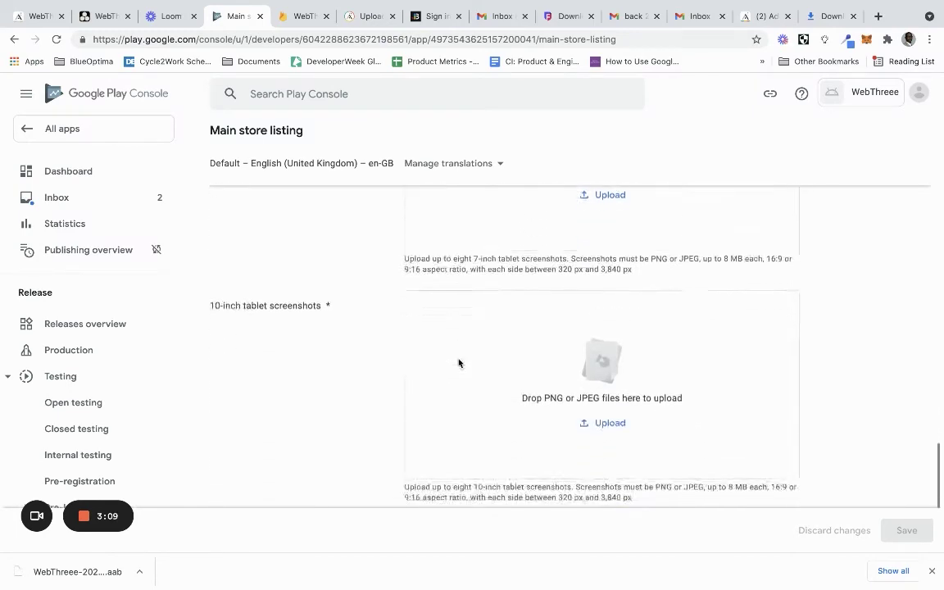
scroll(459, 362, "up", 6)
scroll(458, 359, "up", 10)
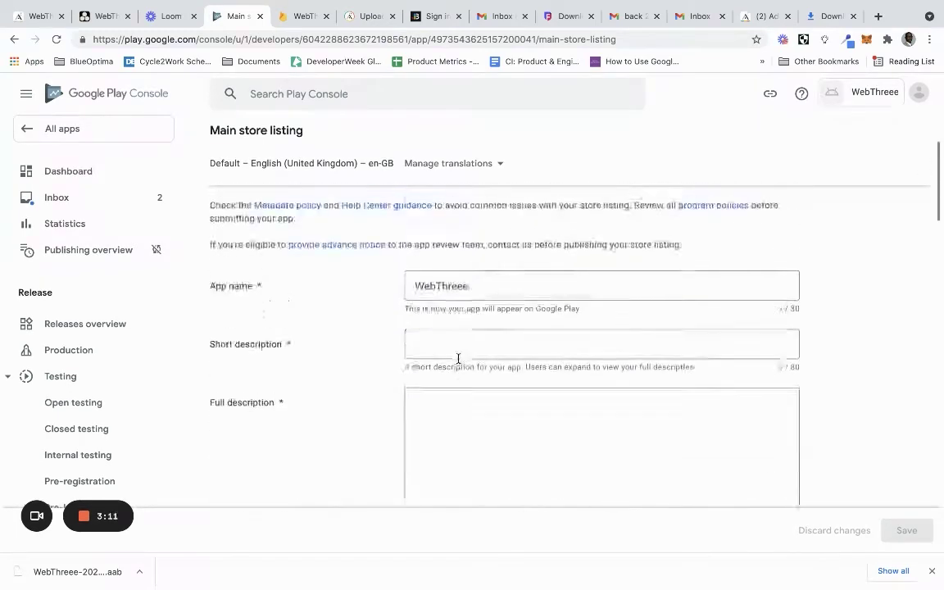
scroll(458, 361, "down", 1)
left_click(458, 361)
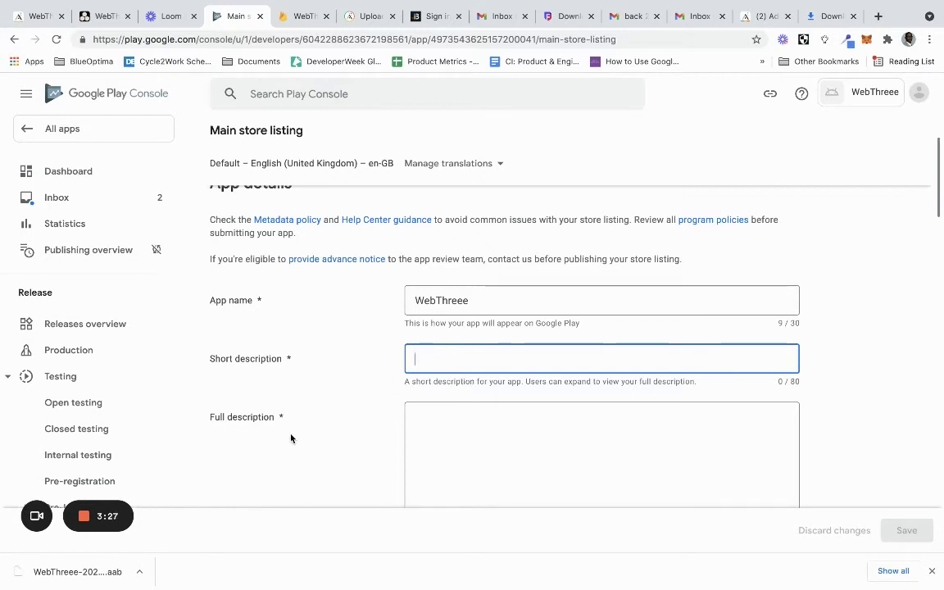
Enter 'Find hundreds of new Web 3 resources everyday' as the short description (45/80 characters)
left_click(432, 424)
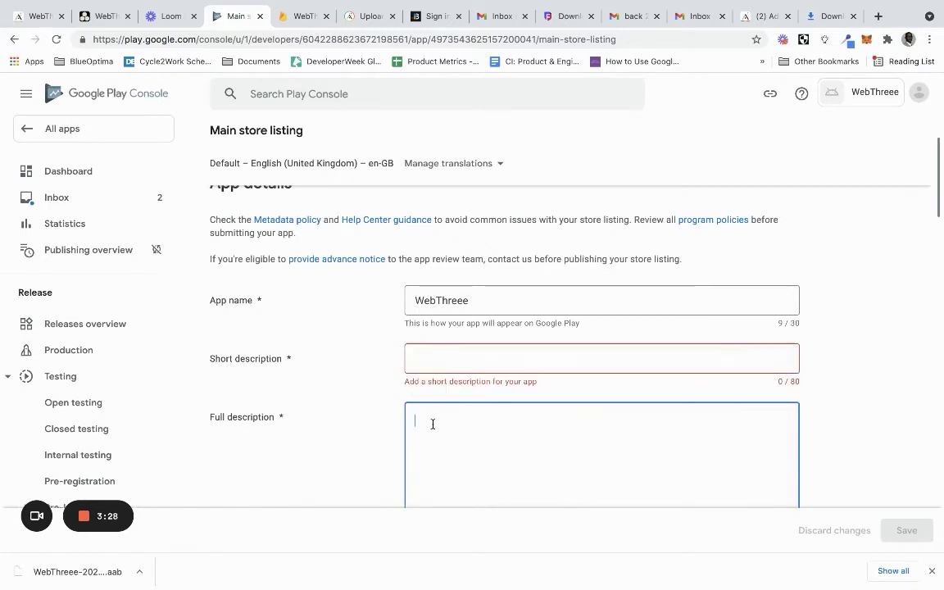
left_click(443, 362)
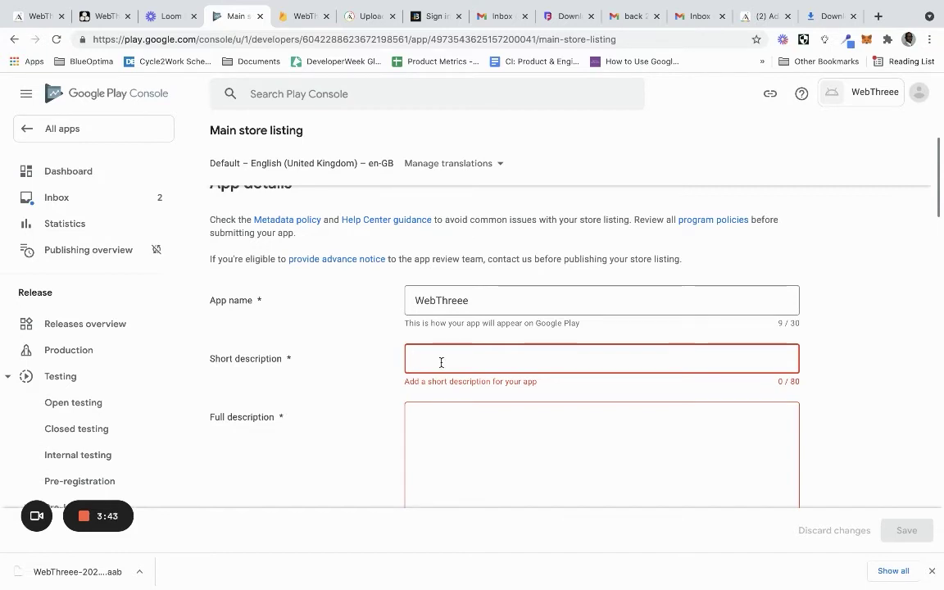
type("F")
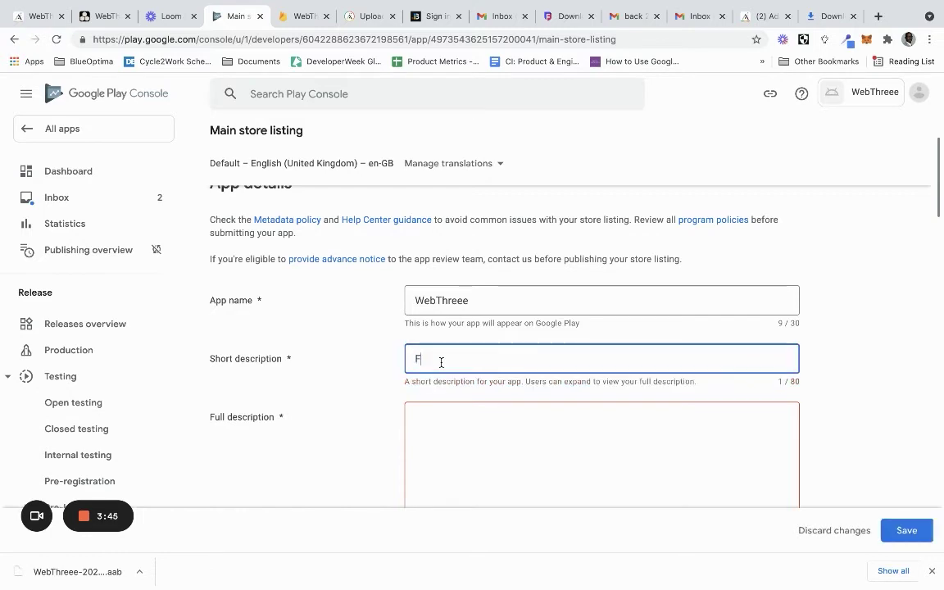
type("ind hundnew ")
type("Web ")
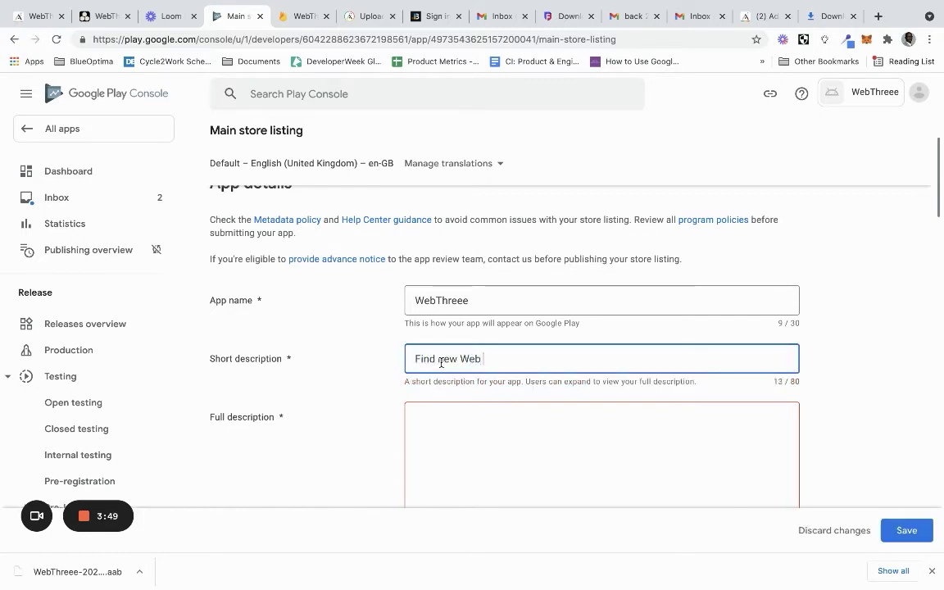
type("3 resource")
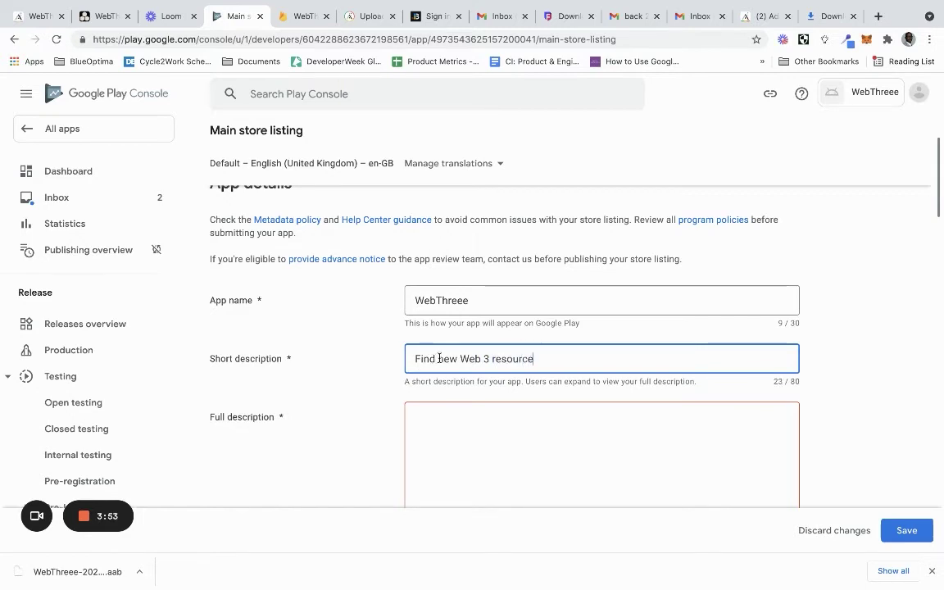
type("s")
left_click(439, 358)
type("hundr")
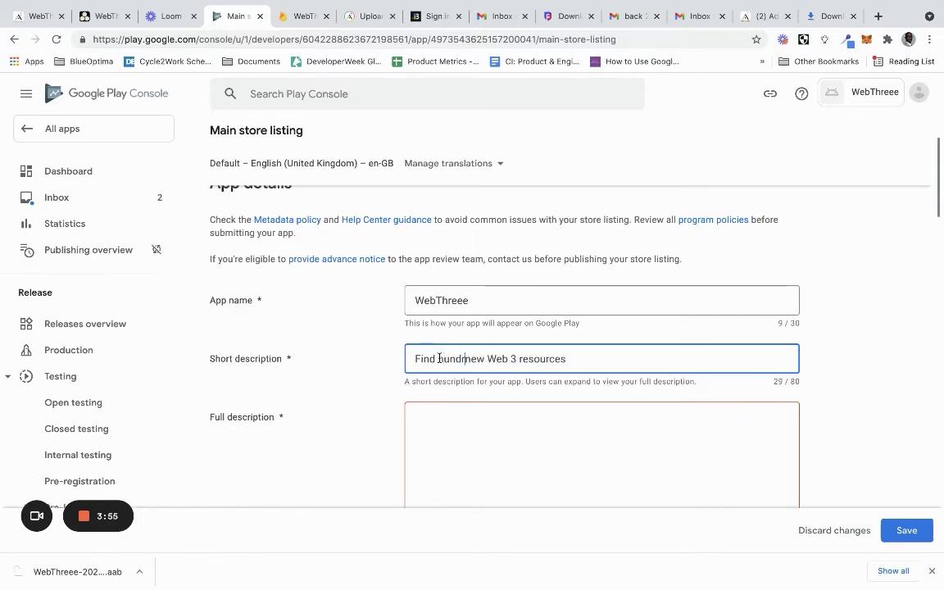
type("eds of")
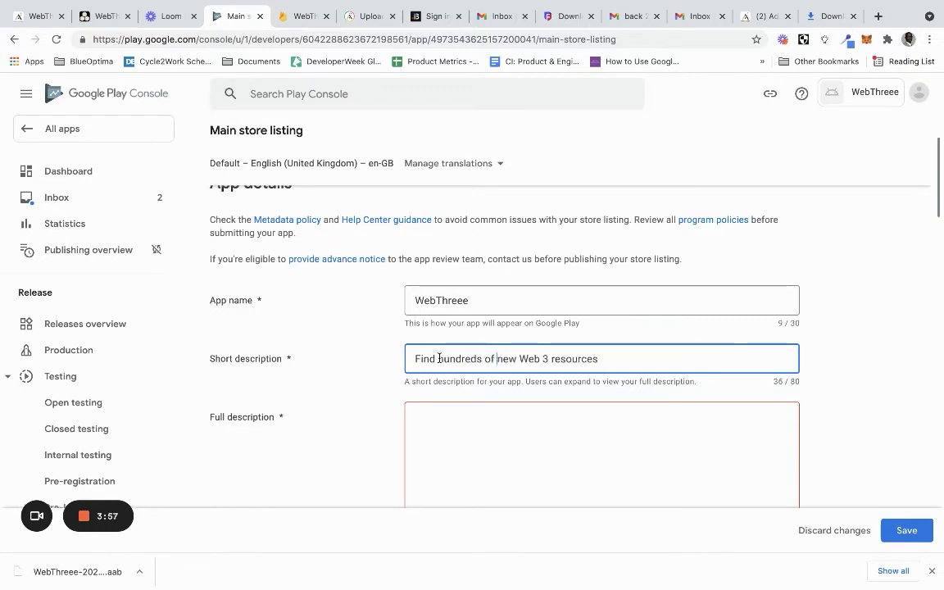
left_click(648, 356)
type("everyday")
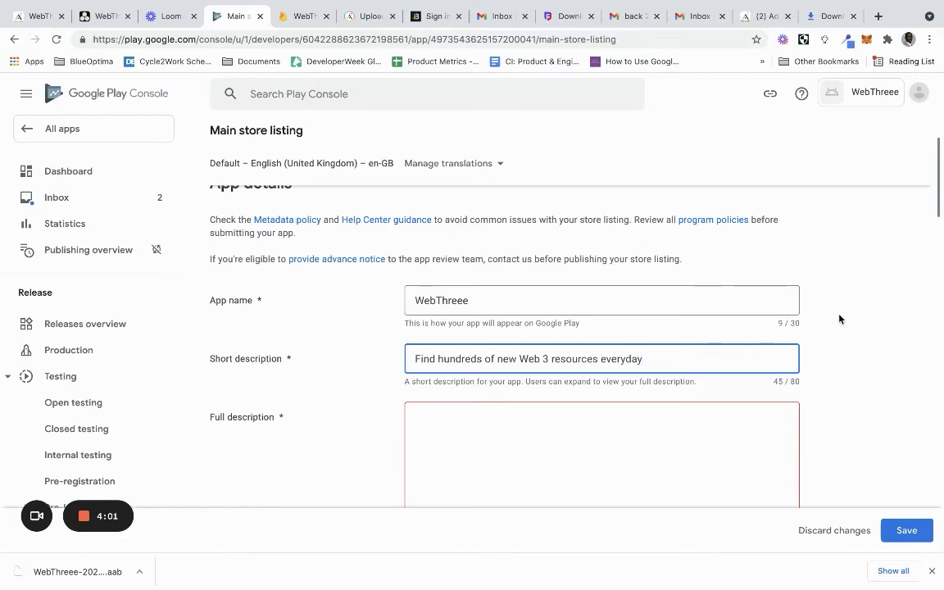
left_click(840, 319)
scroll(839, 319, "down", 1)
Write the full description: 'What's New' with 'New Web 3 resources categories' and 'New Web 3 resources' bullets
left_click(596, 397)
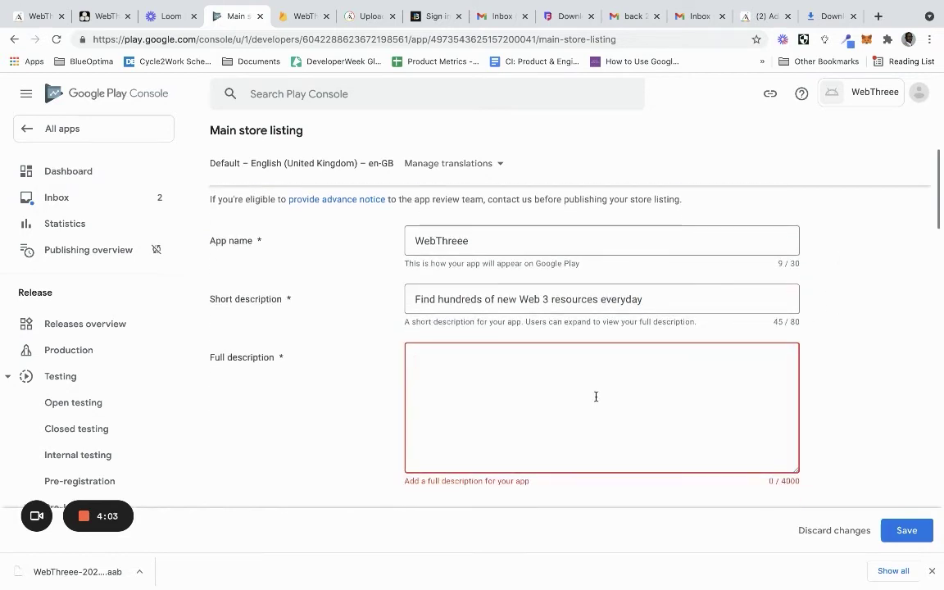
type("Wh")
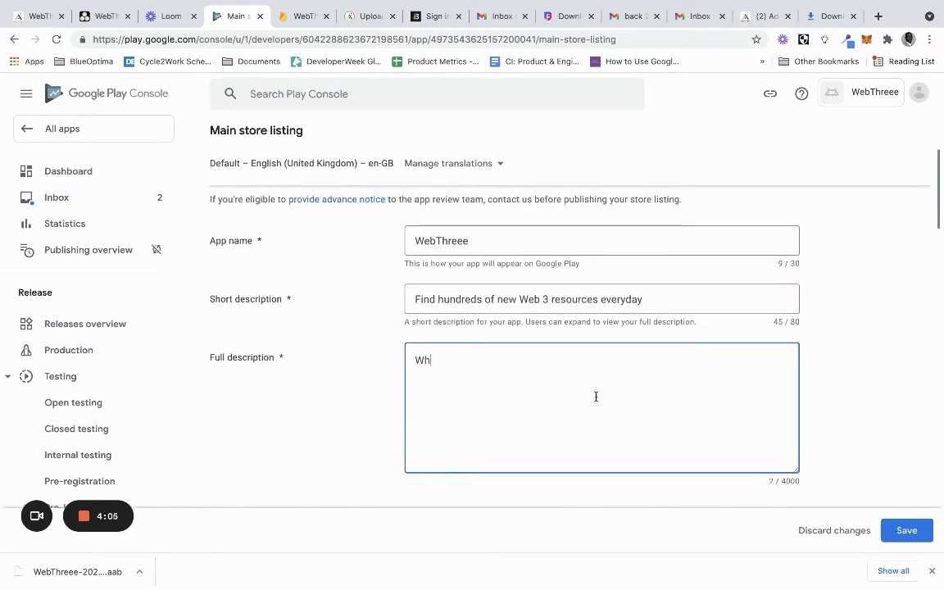
type("at's")
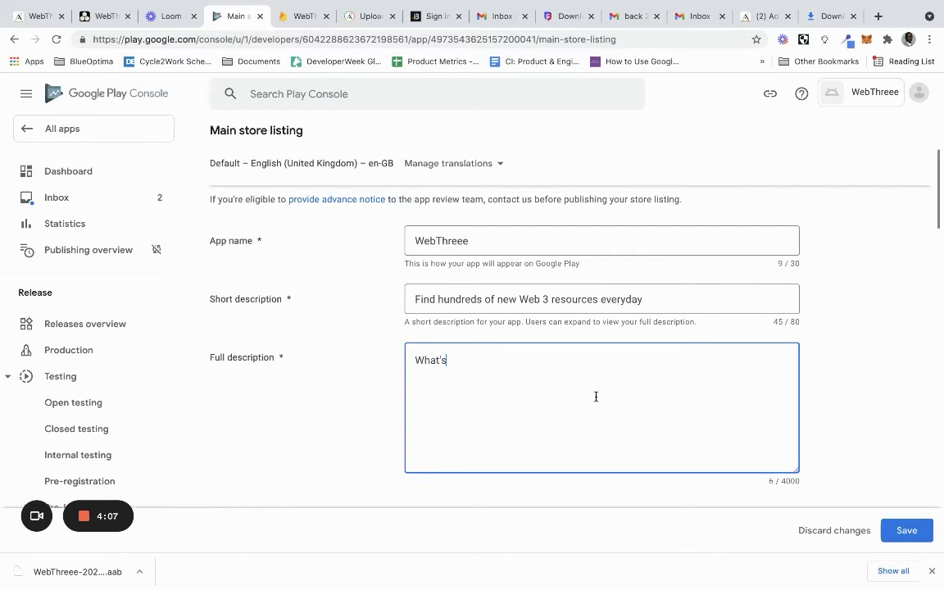
type(" New ")
type("- New")
type("categories")
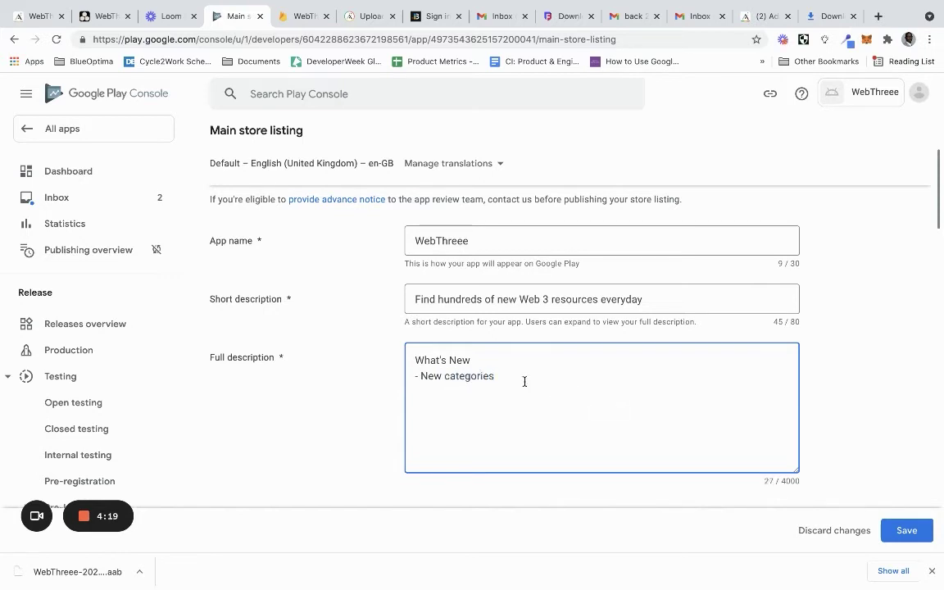
left_click(447, 371)
type("Web 3")
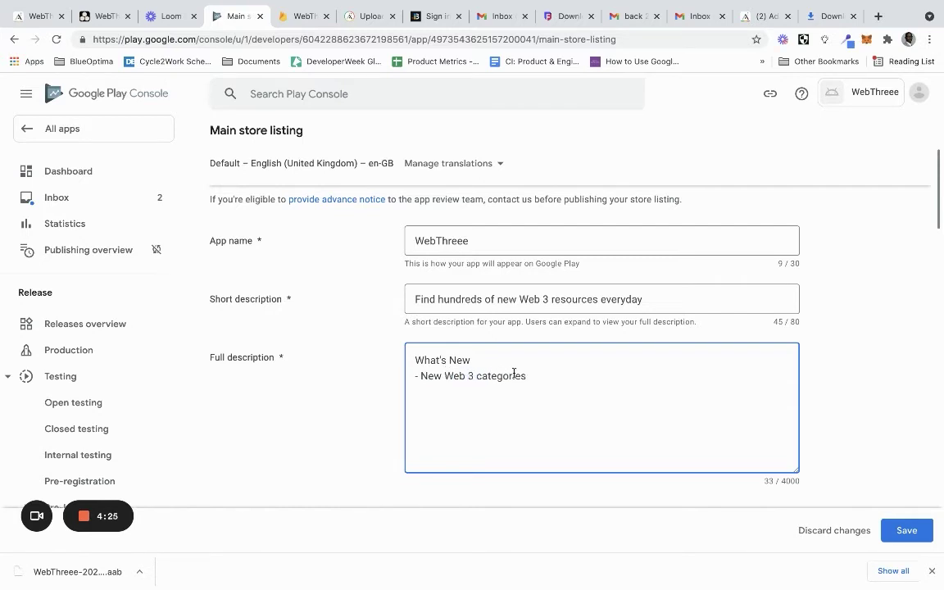
type(" resources categories ")
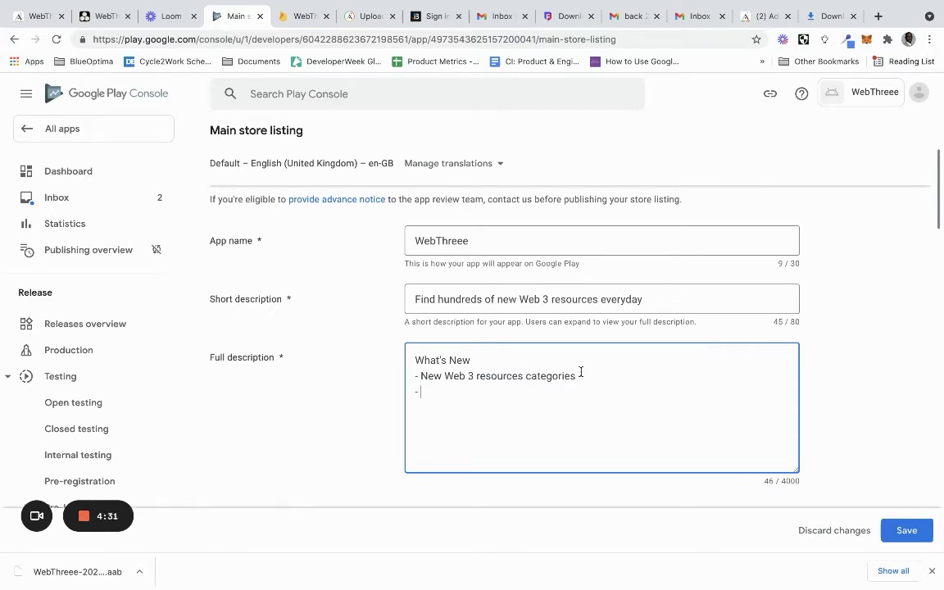
type("- New Web 3 resources")
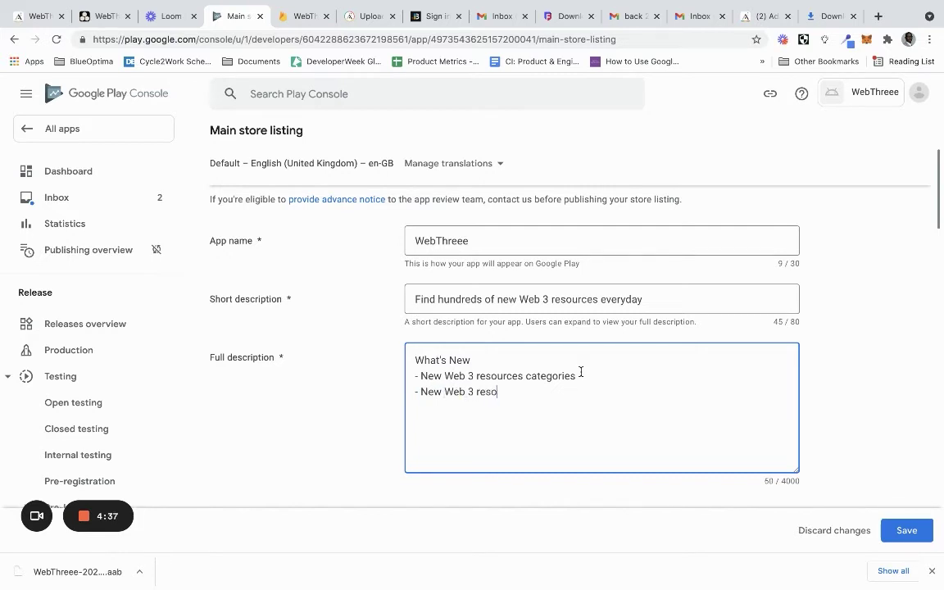
left_click(849, 327)
Scroll down to Graphics and start uploading an image for the Feature graphic
scroll(850, 326, "down", 3)
scroll(849, 327, "down", 3)
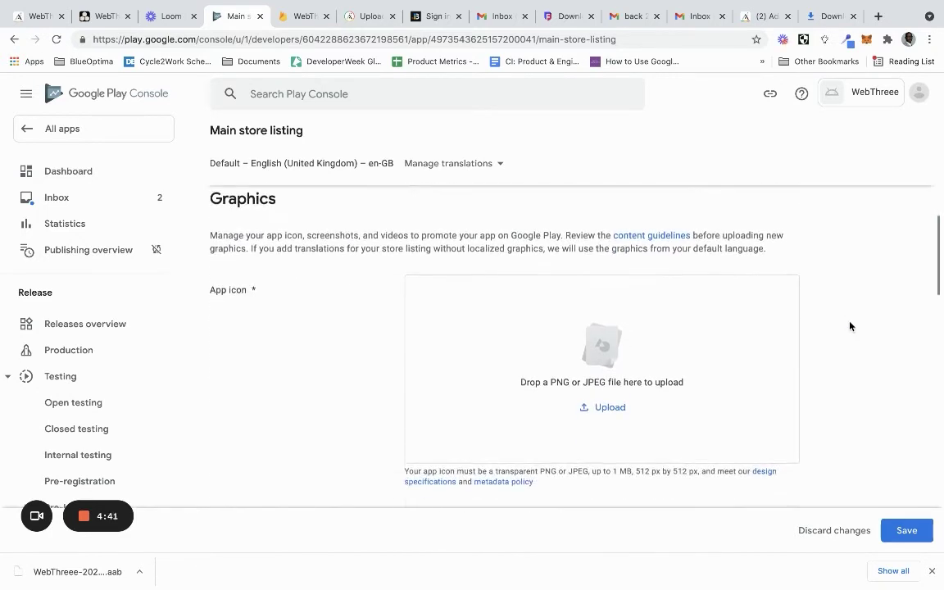
scroll(743, 301, "down", 1)
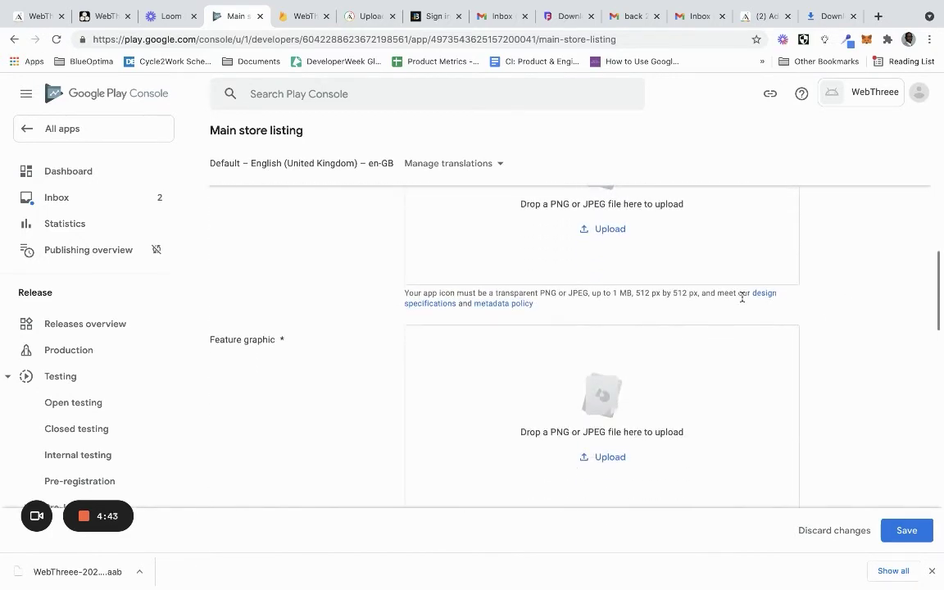
scroll(743, 297, "down", 1)
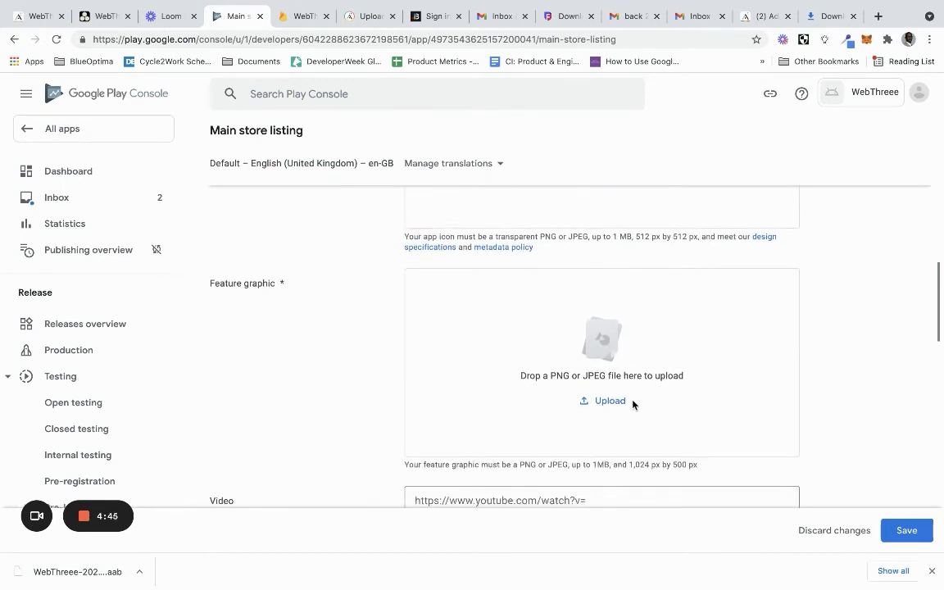
left_click(611, 403)
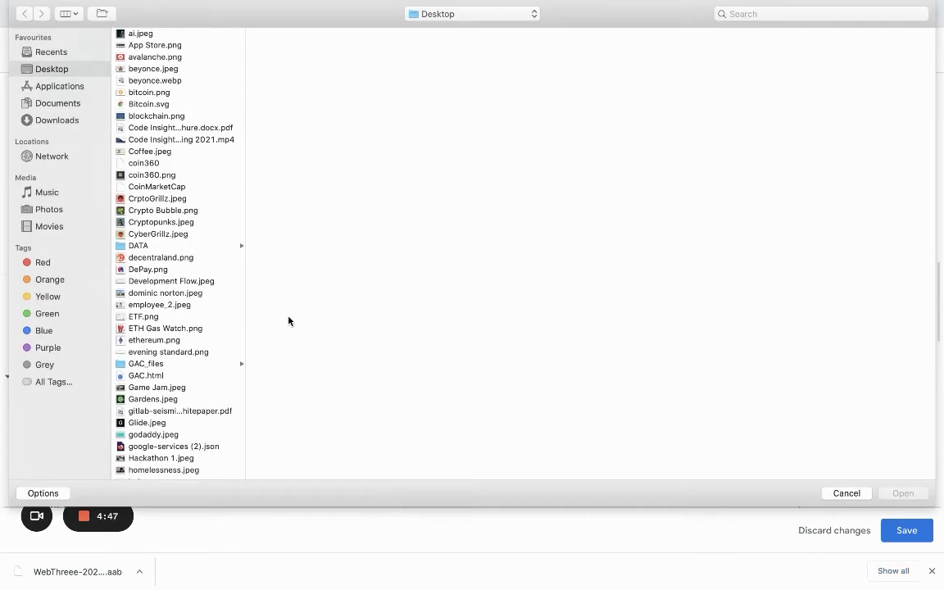
Upload WebThree Feature Graphic.jpg from Downloads as the store listing's feature graphic
left_click(775, 14)
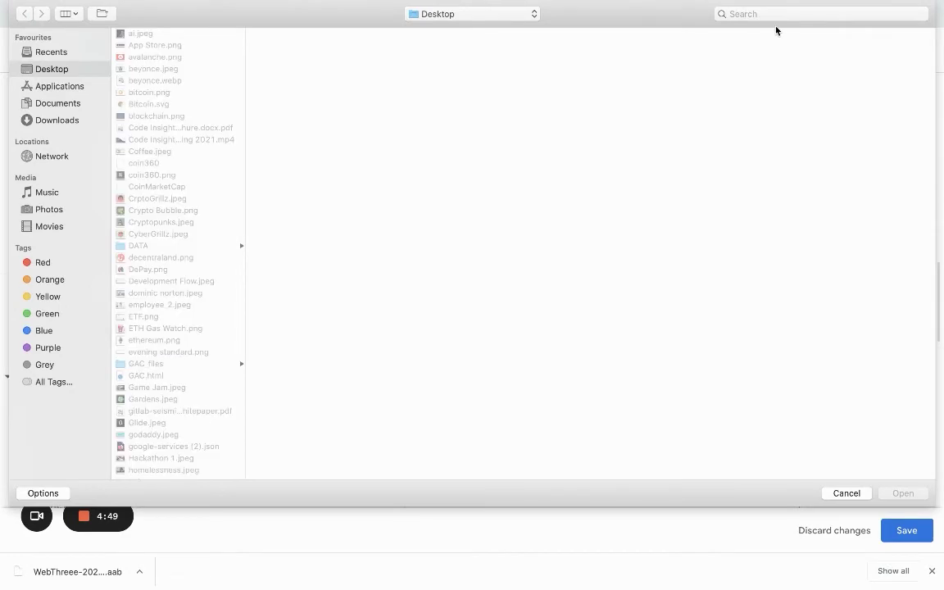
type("web")
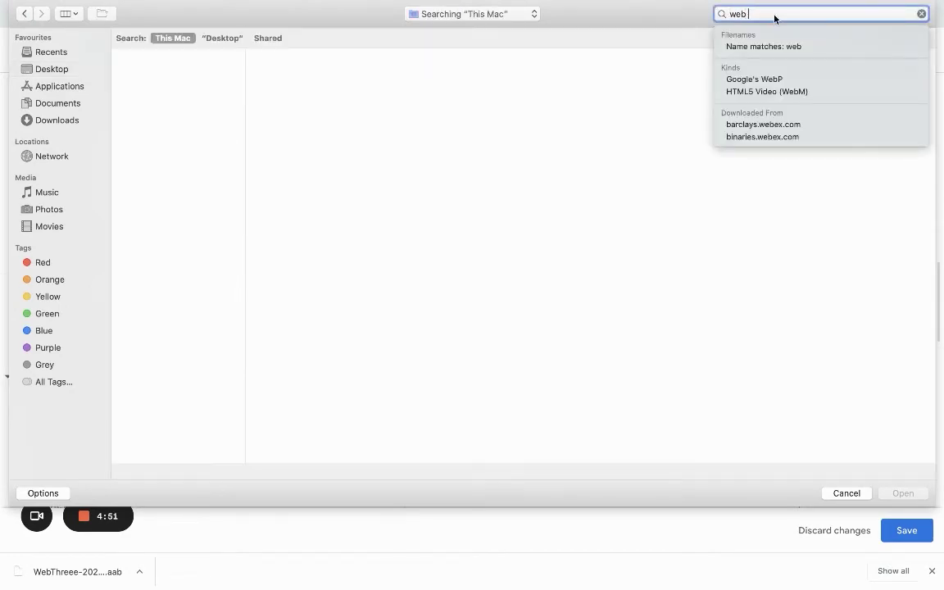
type(" 3")
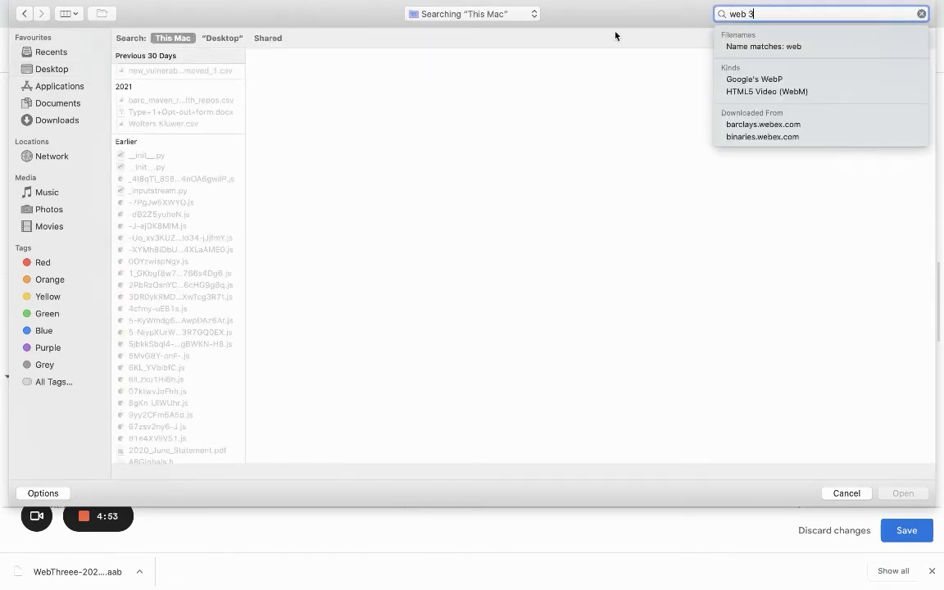
scroll(164, 364, "down", 10)
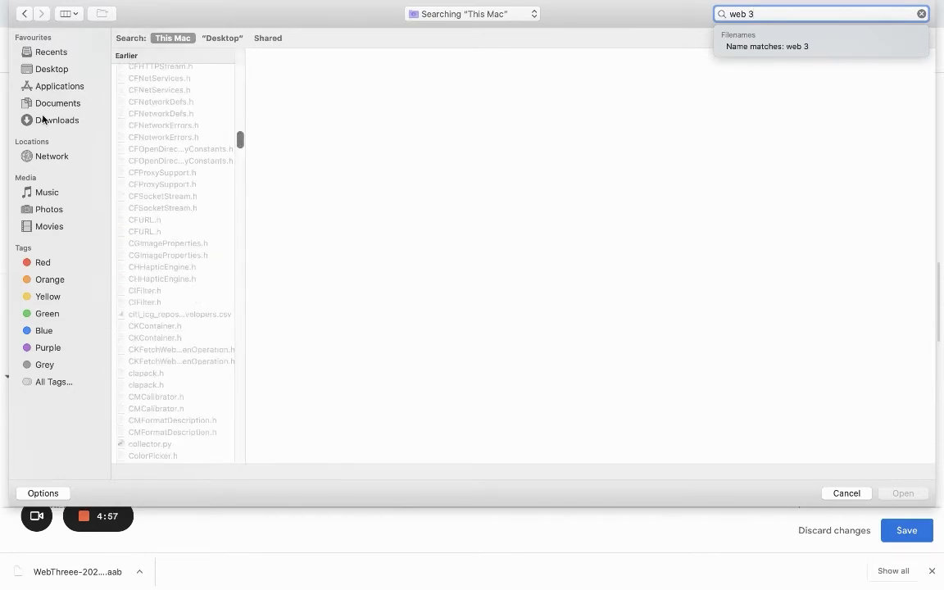
left_click(67, 120)
type("web 3")
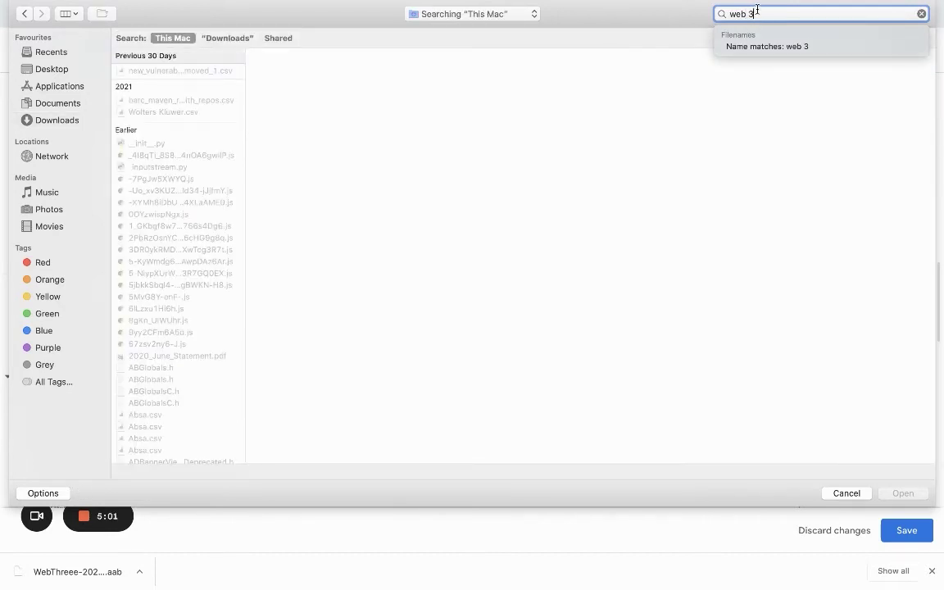
left_click_drag(752, 12, 715, 13)
type("webthree")
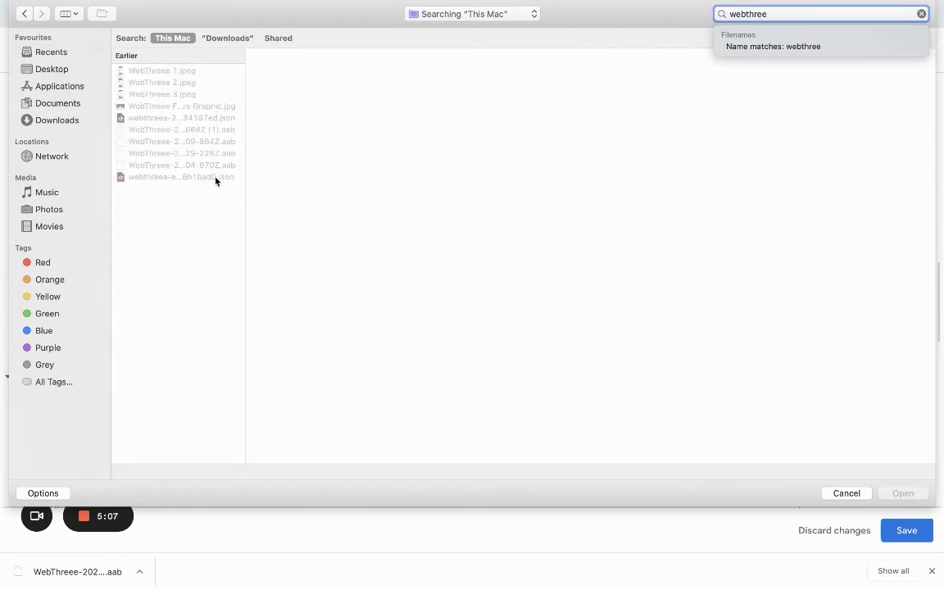
left_click(214, 108)
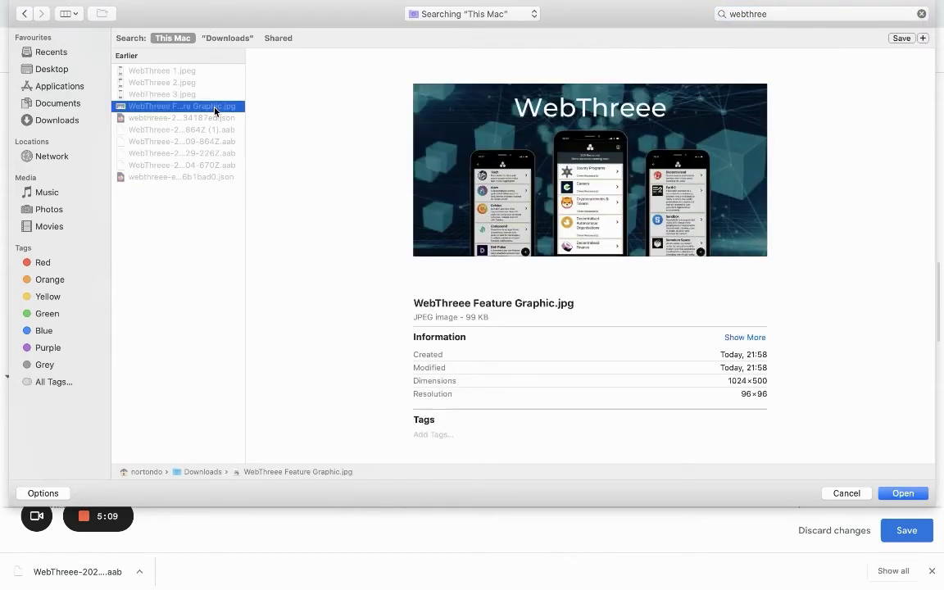
double_click(215, 107)
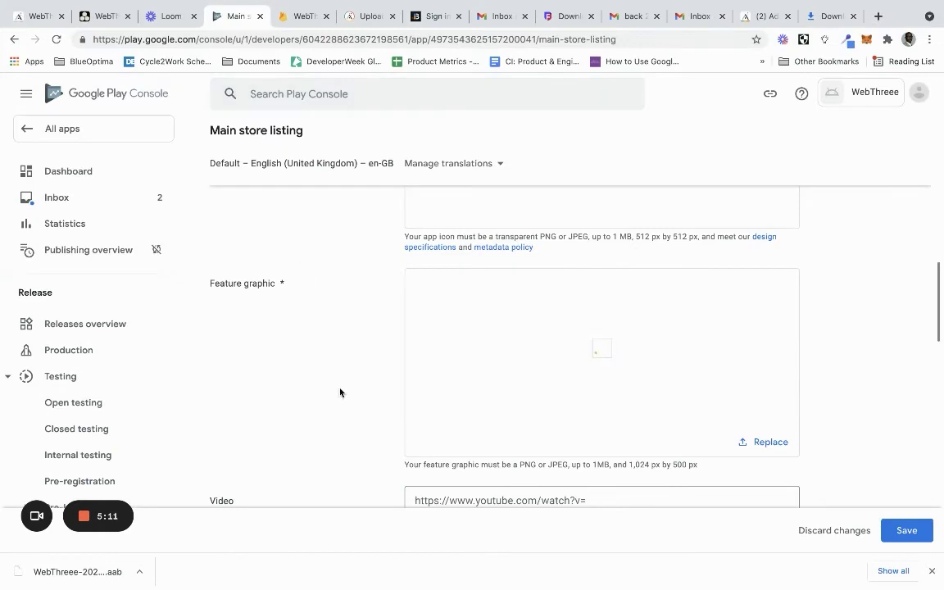
Move down to Phone screenshots and launch its Upload file picker
scroll(341, 393, "down", 4)
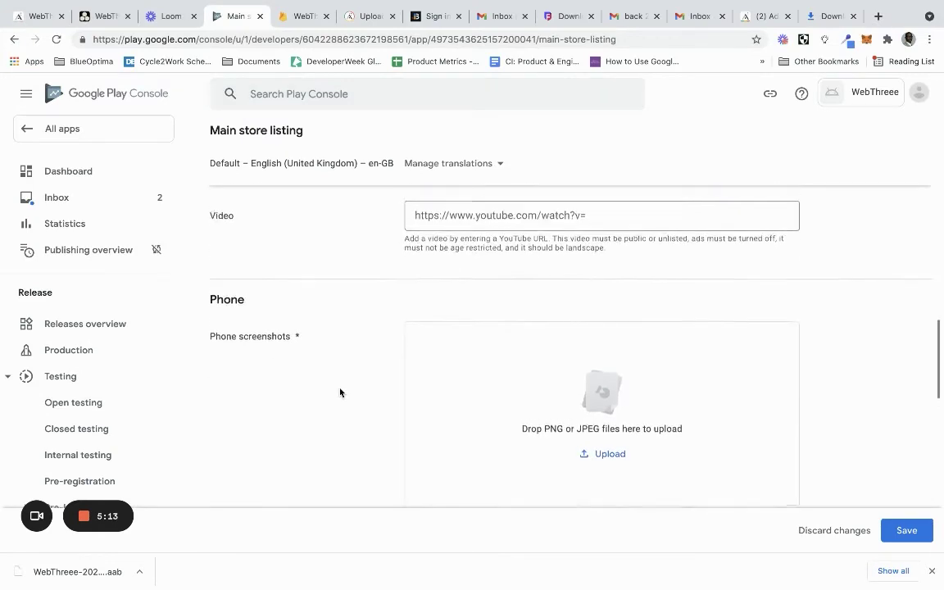
scroll(340, 393, "up", 4)
scroll(340, 393, "down", 6)
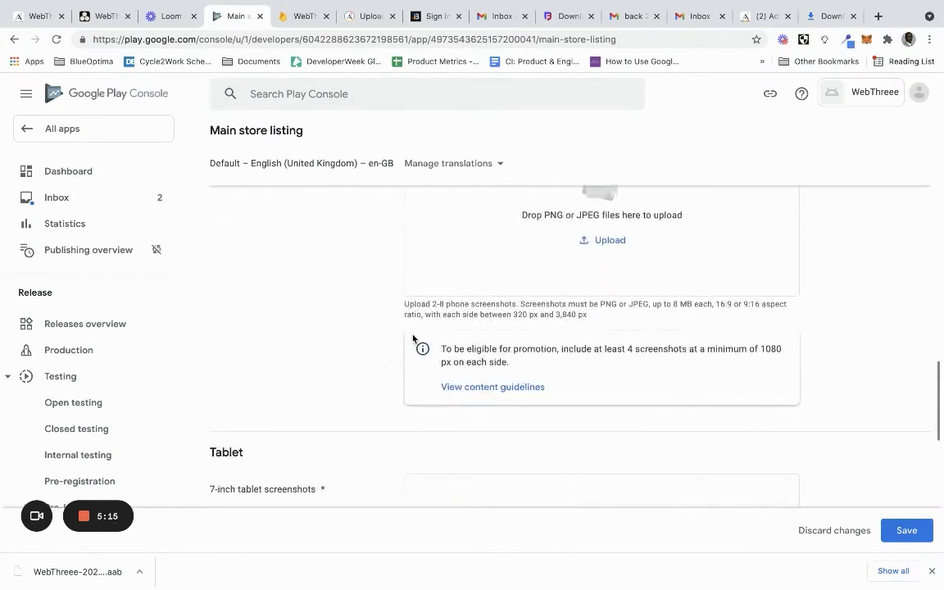
scroll(541, 313, "up", 1)
left_click(611, 317)
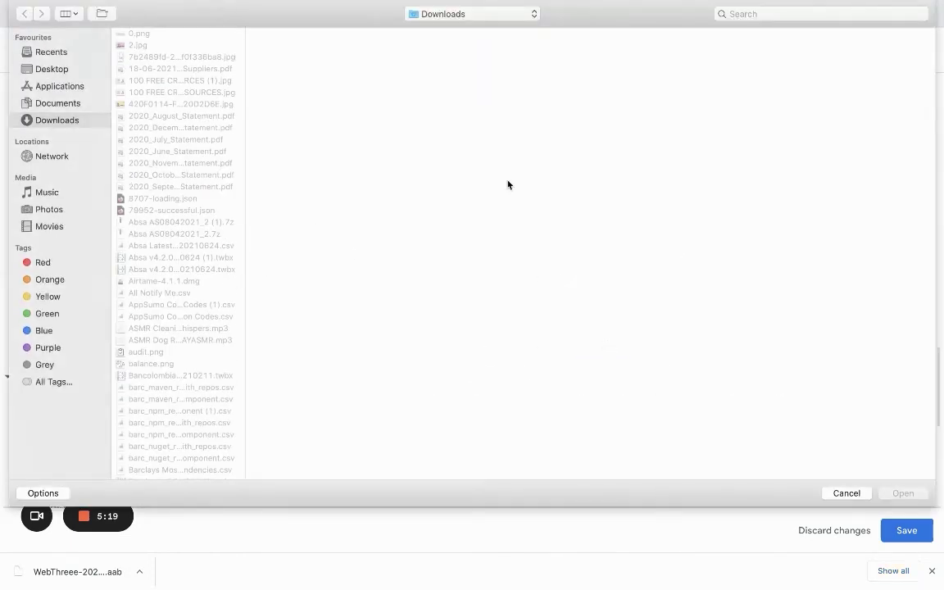
Search Downloads for 'img' and preview the IMG_ photos as screenshot candidates
left_click(763, 15)
type("img")
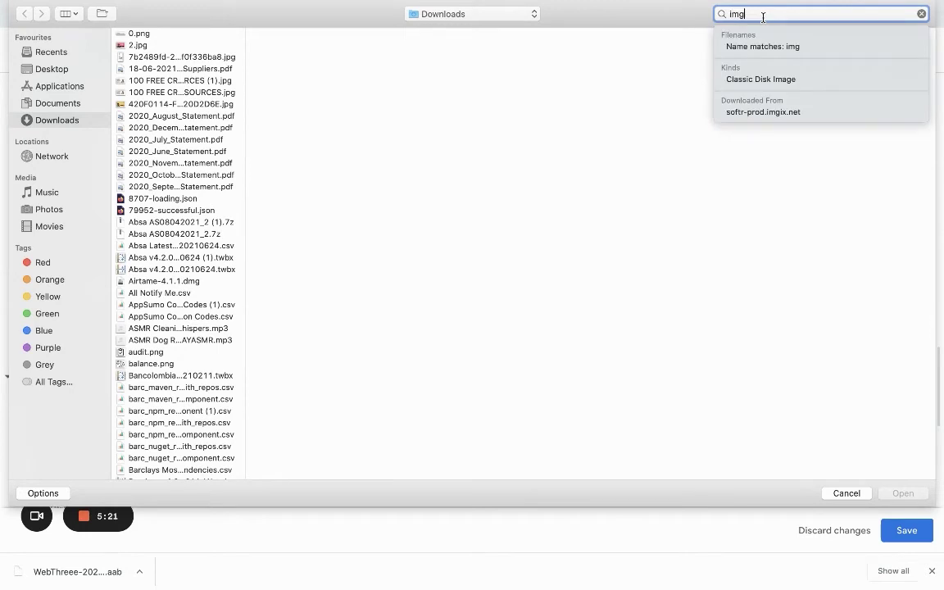
left_click(226, 39)
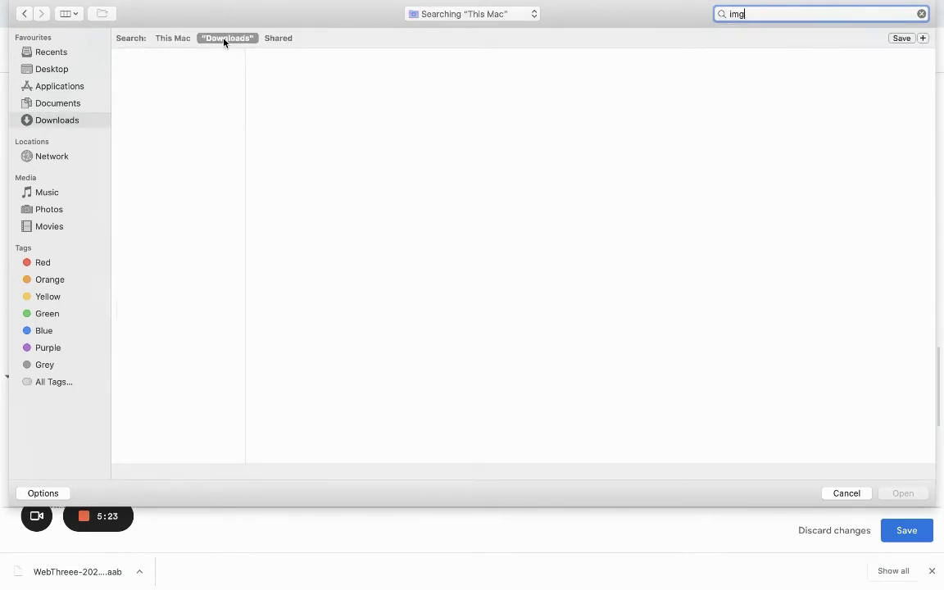
scroll(190, 364, "down", 3)
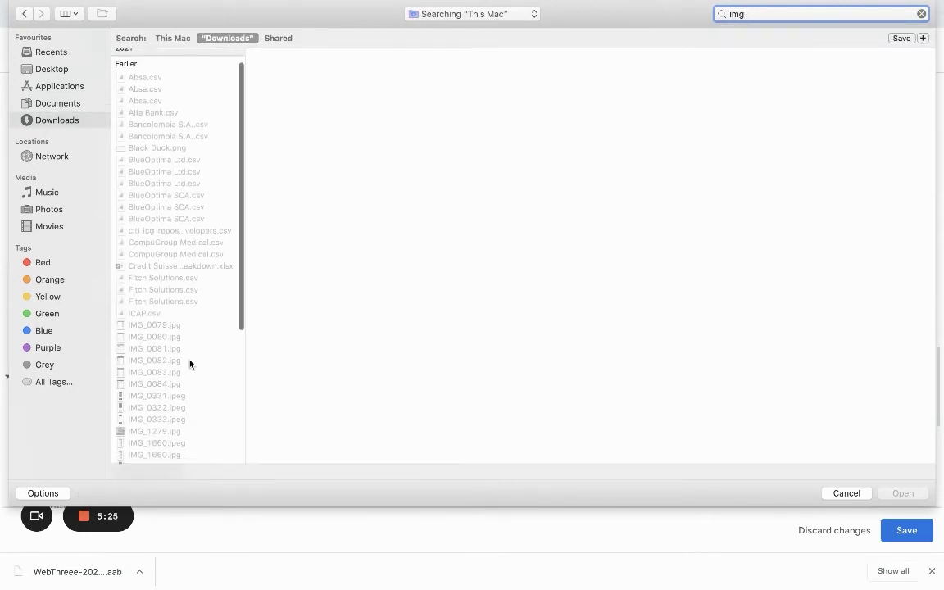
scroll(189, 364, "down", 1)
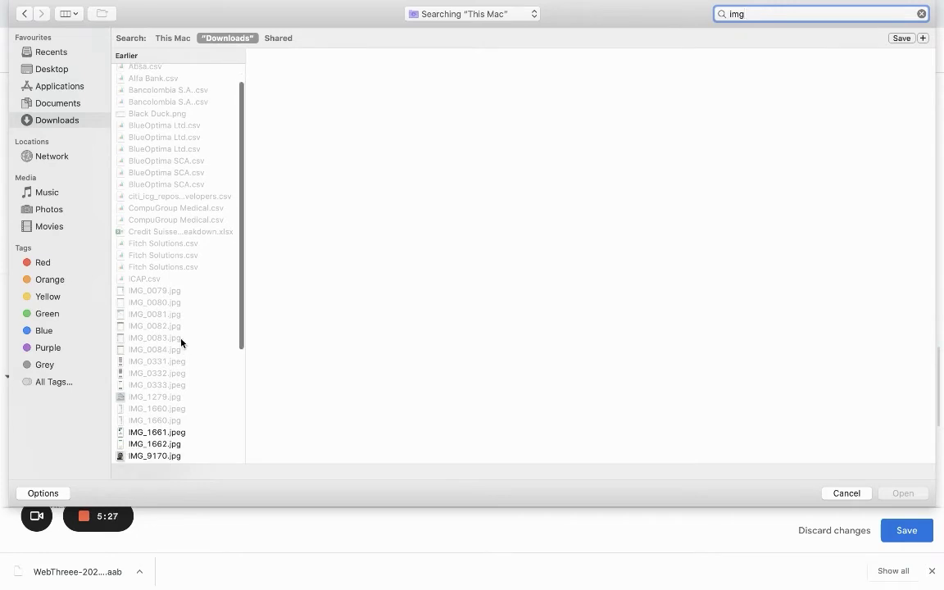
left_click(181, 351)
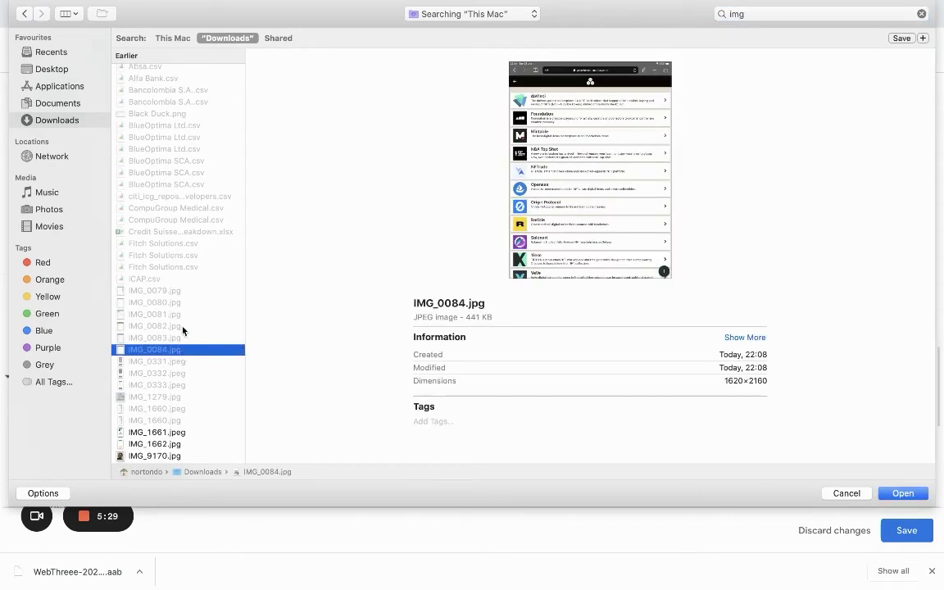
left_click(187, 314)
left_click(187, 304)
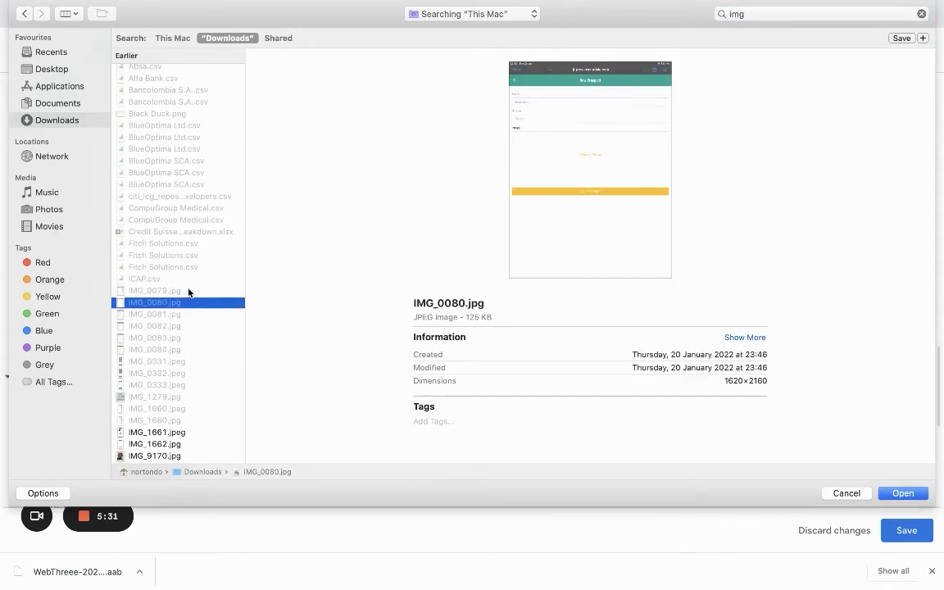
left_click(189, 292)
left_click(185, 337)
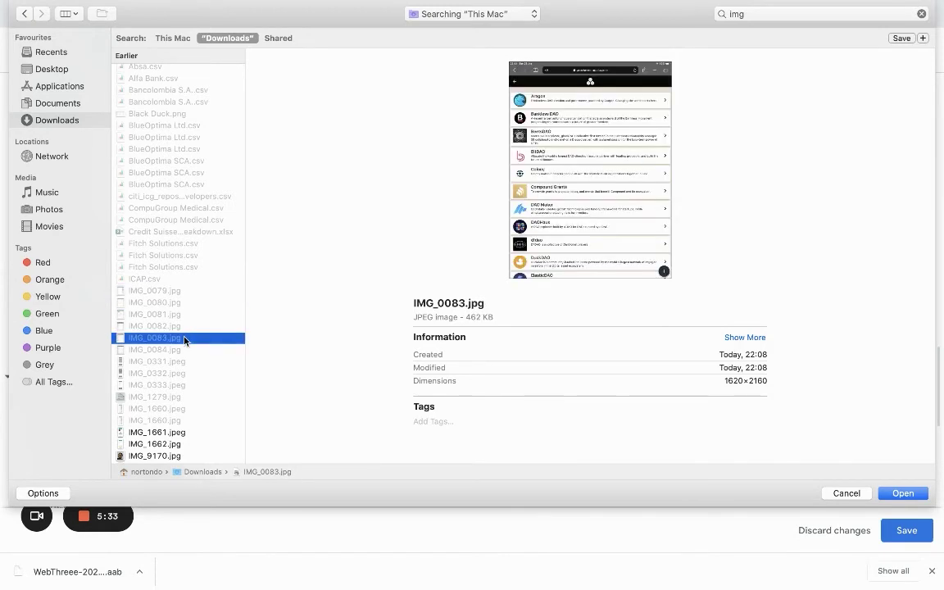
left_click(184, 328)
left_click(186, 349)
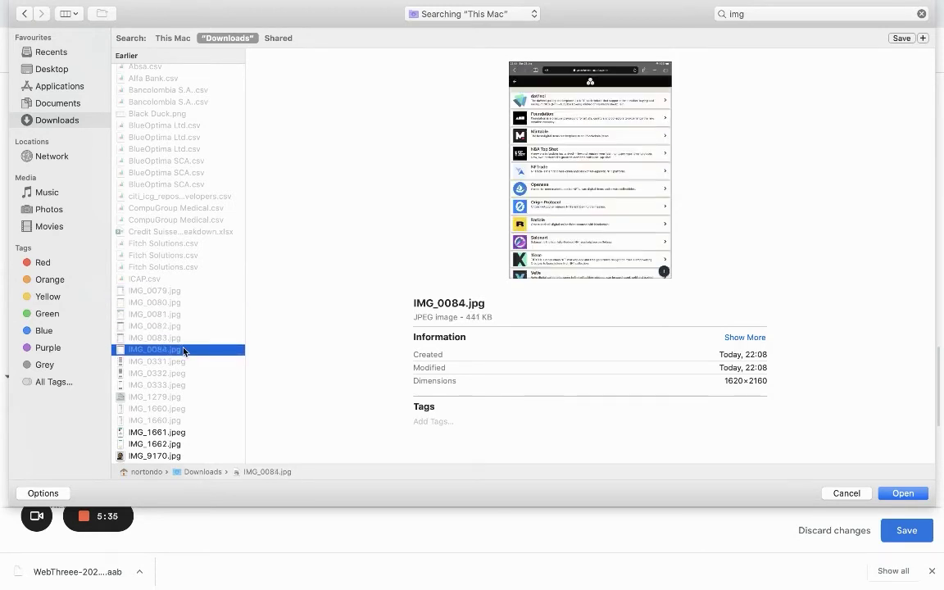
left_click(184, 362)
left_click(181, 374)
left_click(181, 386)
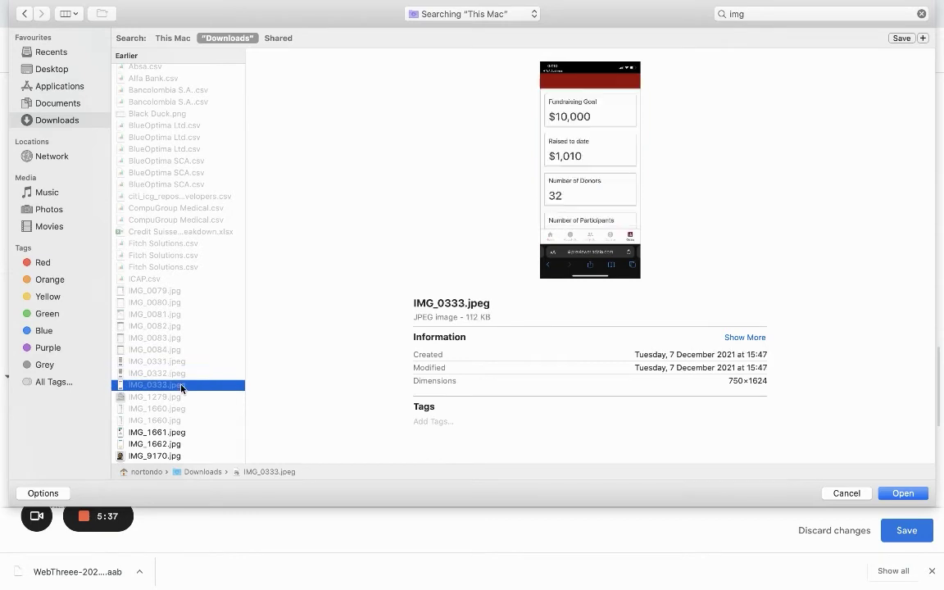
left_click(181, 409)
left_click(182, 420)
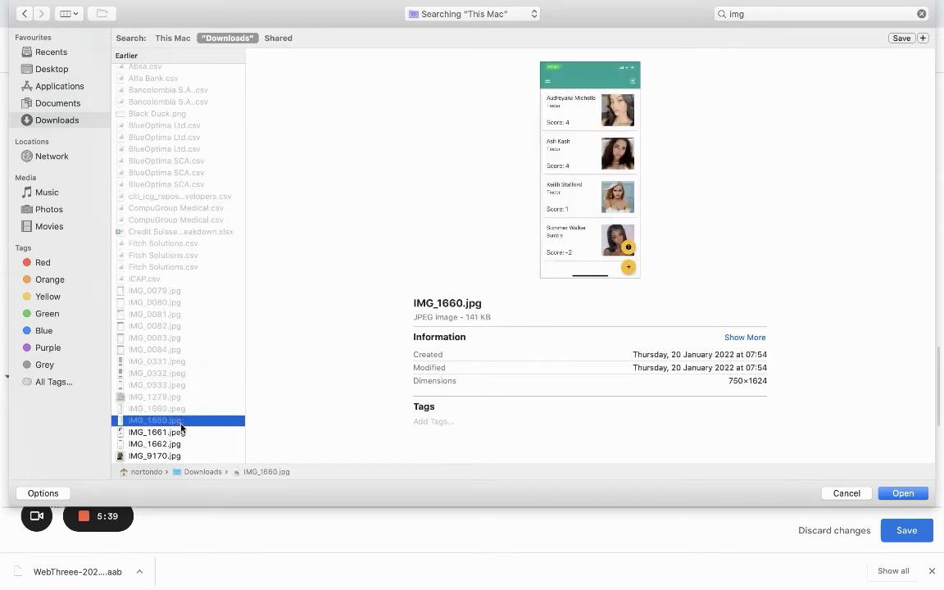
left_click(182, 432)
scroll(181, 434, "down", 3)
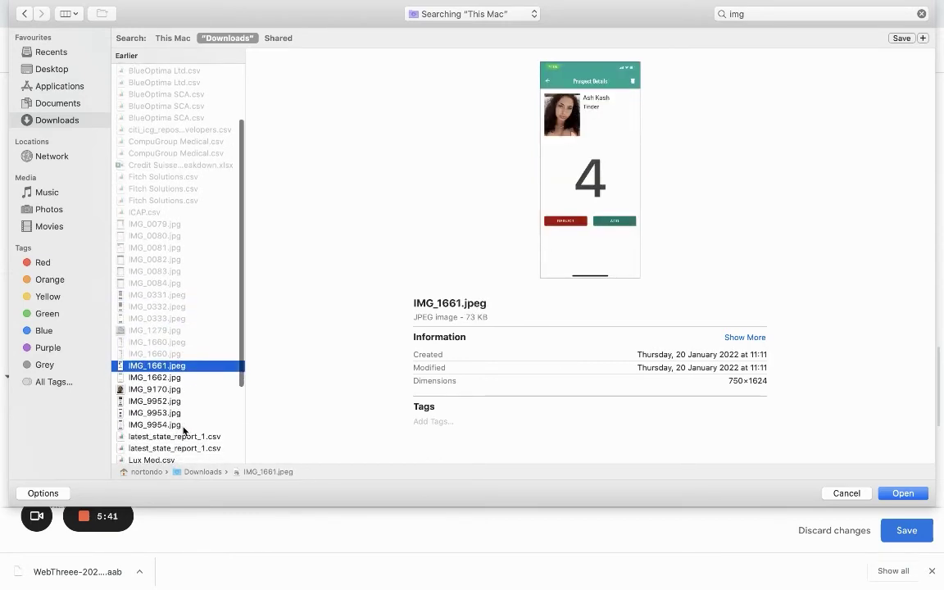
left_click(184, 423)
key("Up")
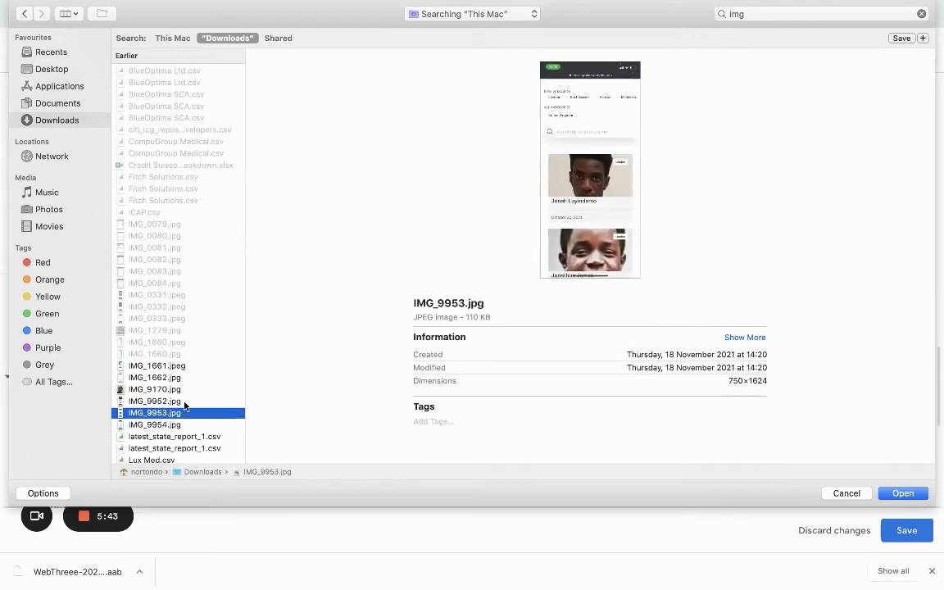
left_click(184, 402)
left_click(186, 389)
left_click(189, 377)
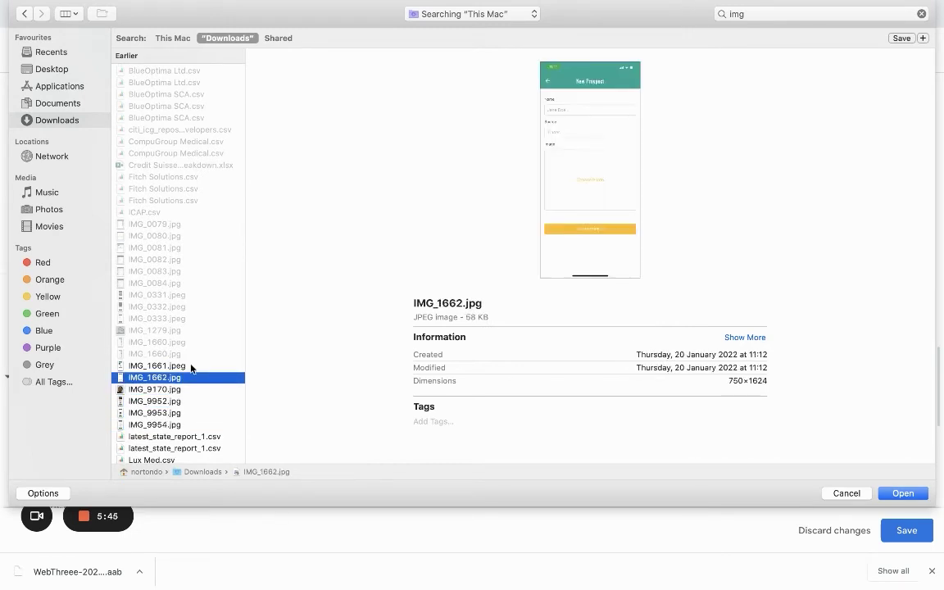
left_click(191, 366)
scroll(191, 369, "down", 5)
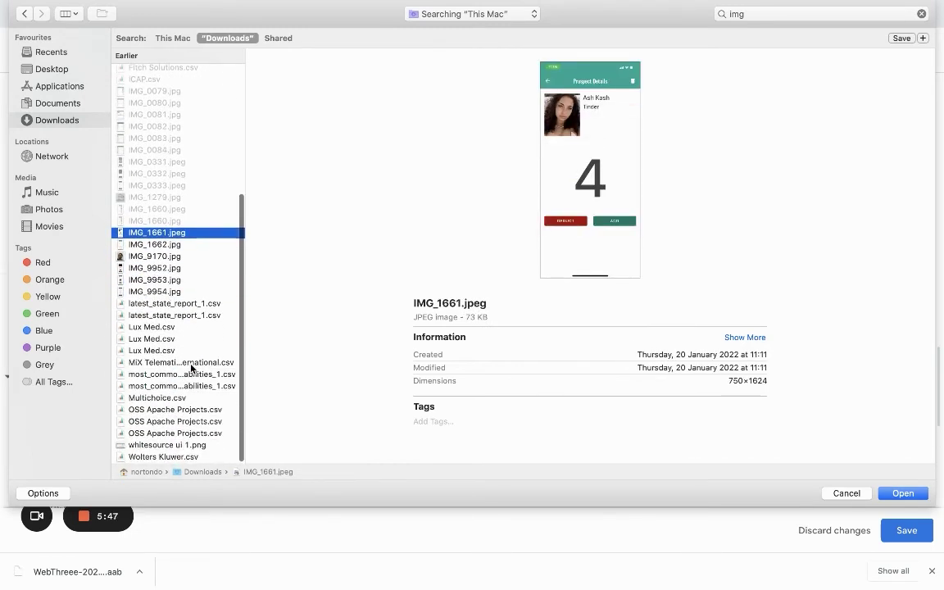
scroll(191, 369, "up", 5)
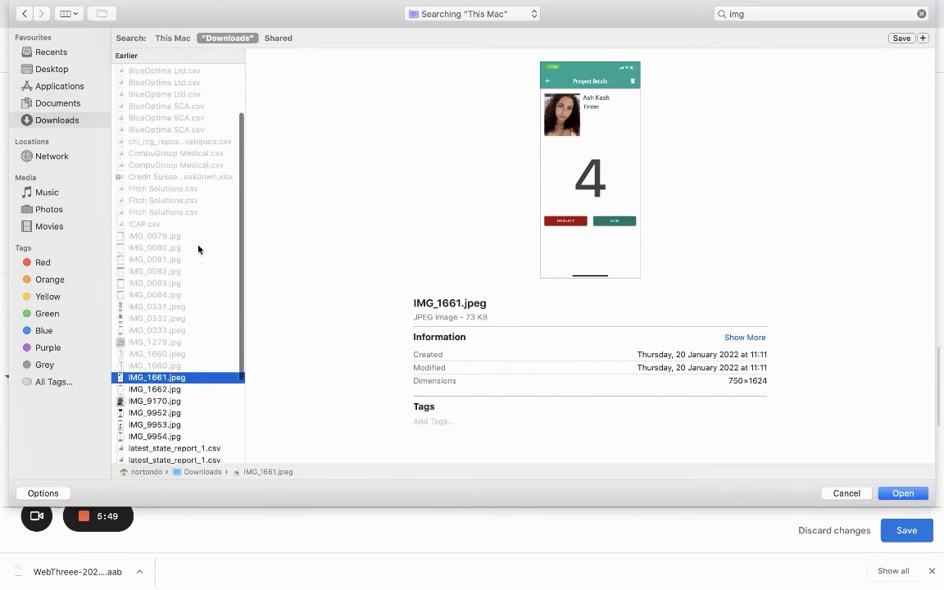
left_click(199, 246)
left_click(200, 238)
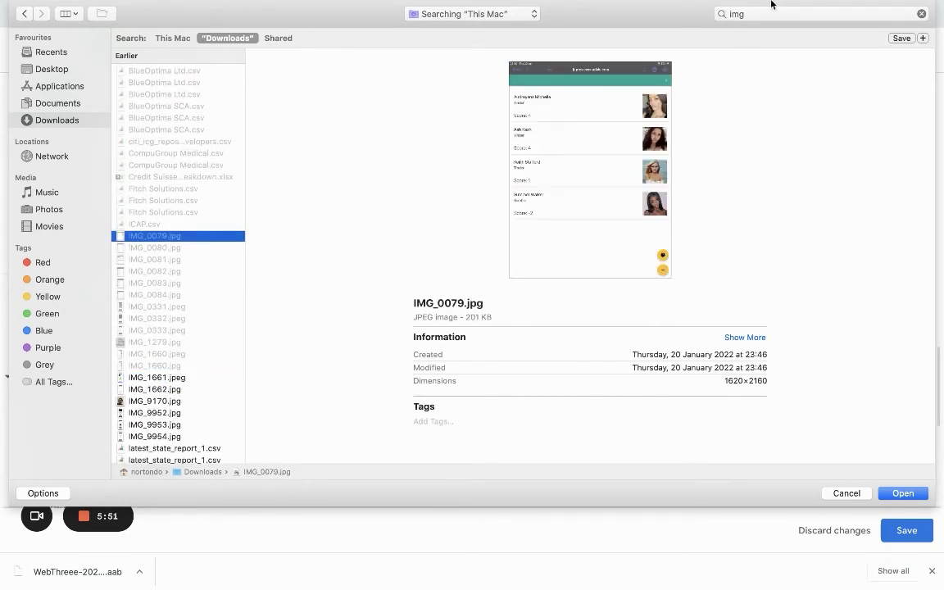
Search for 'webthree' and preview the matching WebThree JSON, bundle and feature graphic files
left_click(724, 14)
type("web")
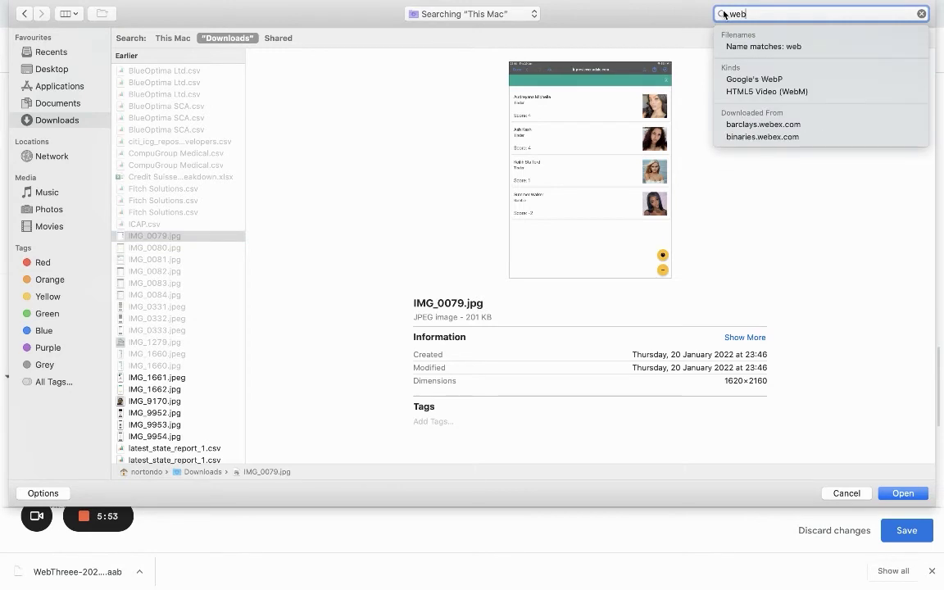
type("threee")
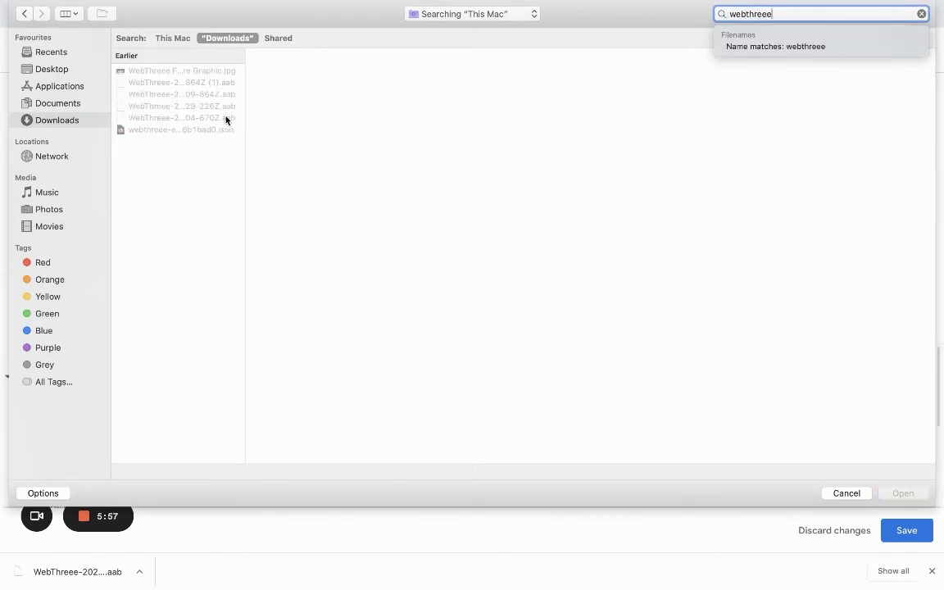
left_click(210, 129)
left_click(198, 107)
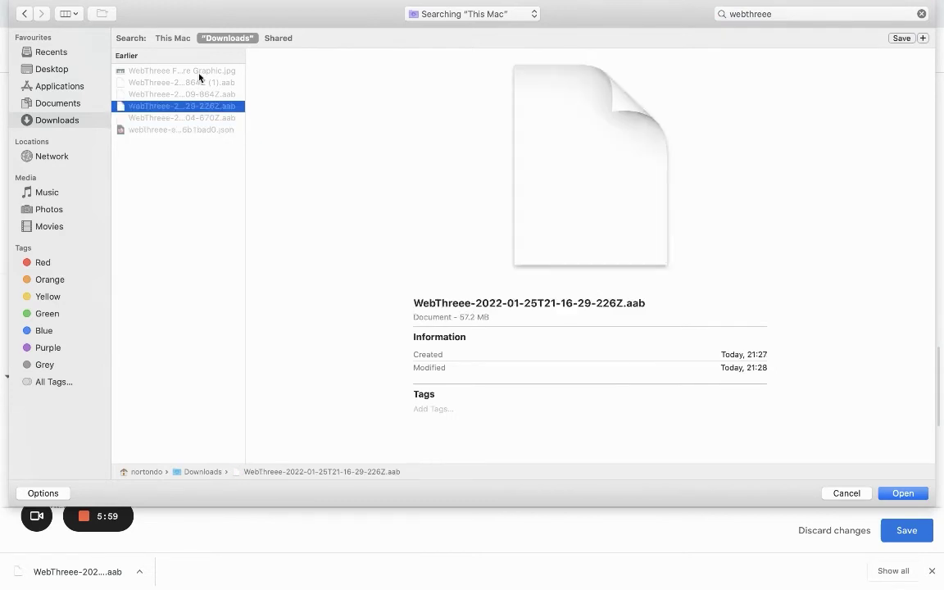
left_click(198, 72)
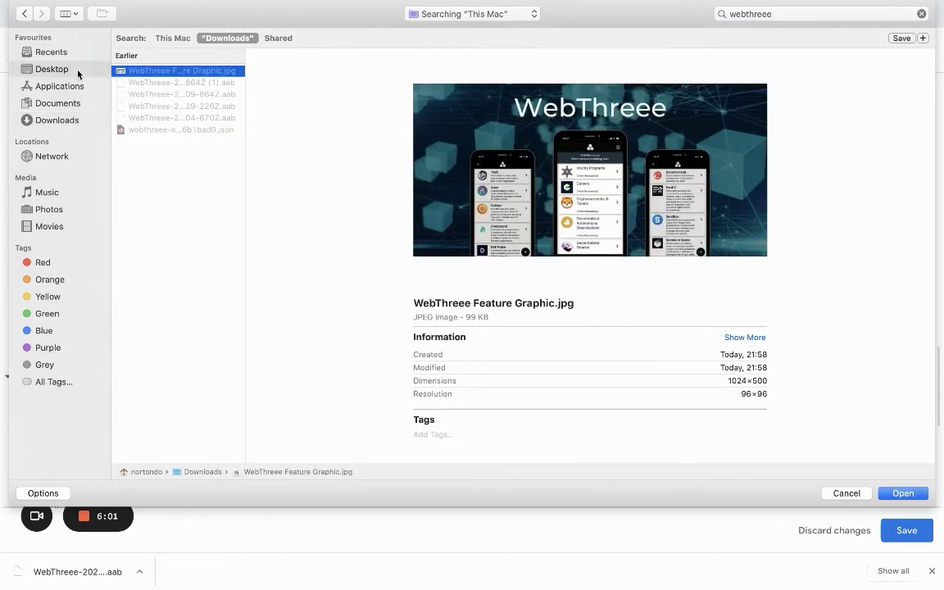
Upload WebThree 1.jpeg from the Desktop as the first phone screenshot
left_click(52, 70)
left_click(752, 13)
type("webthree")
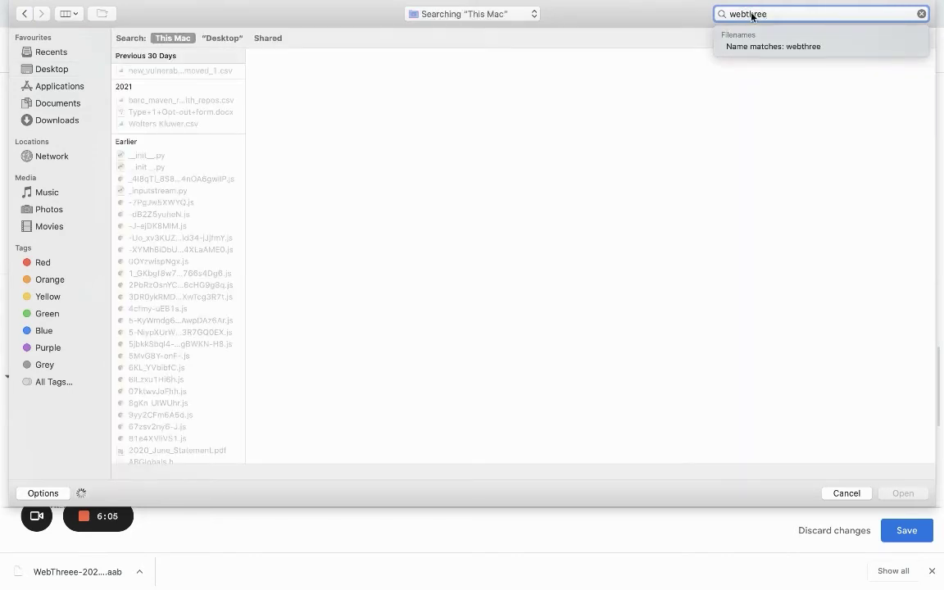
left_click(190, 73)
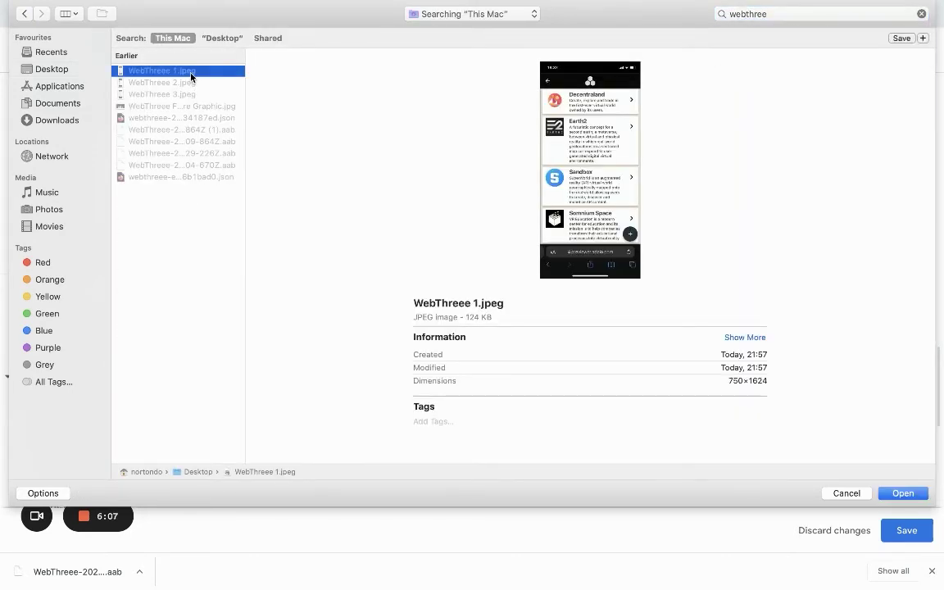
double_click(191, 74)
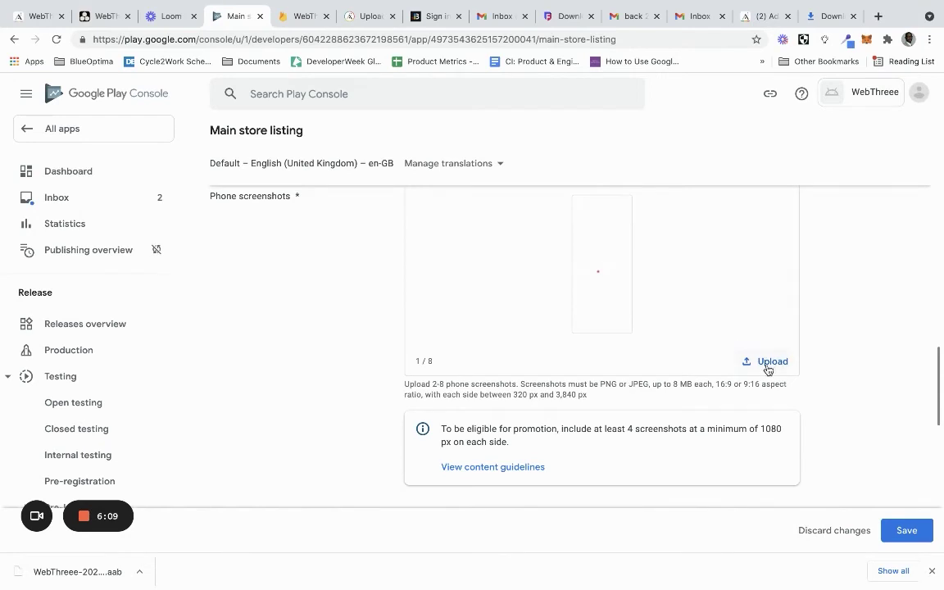
Upload WebThree 2.jpeg as the second phone screenshot
left_click(767, 363)
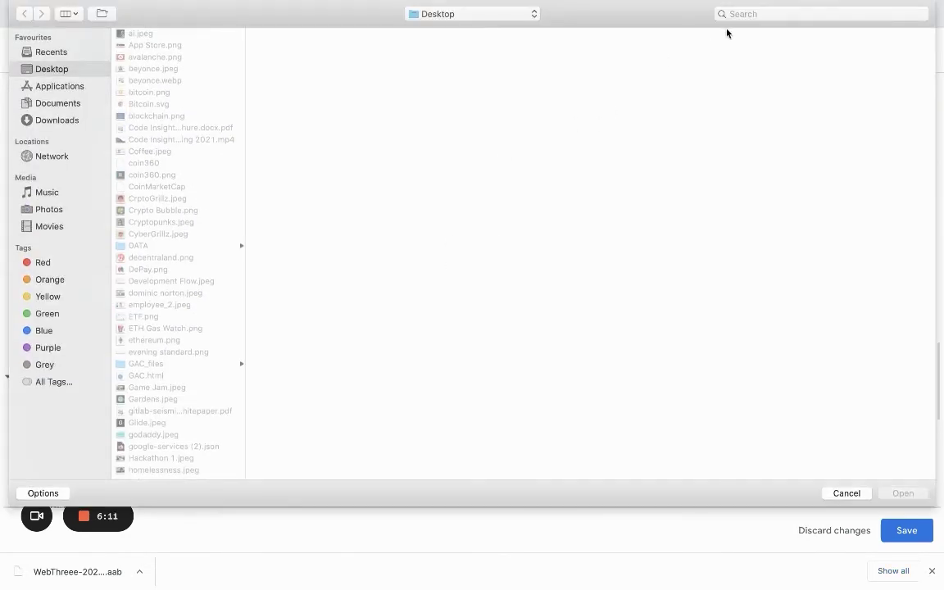
left_click(738, 15)
type("webthree")
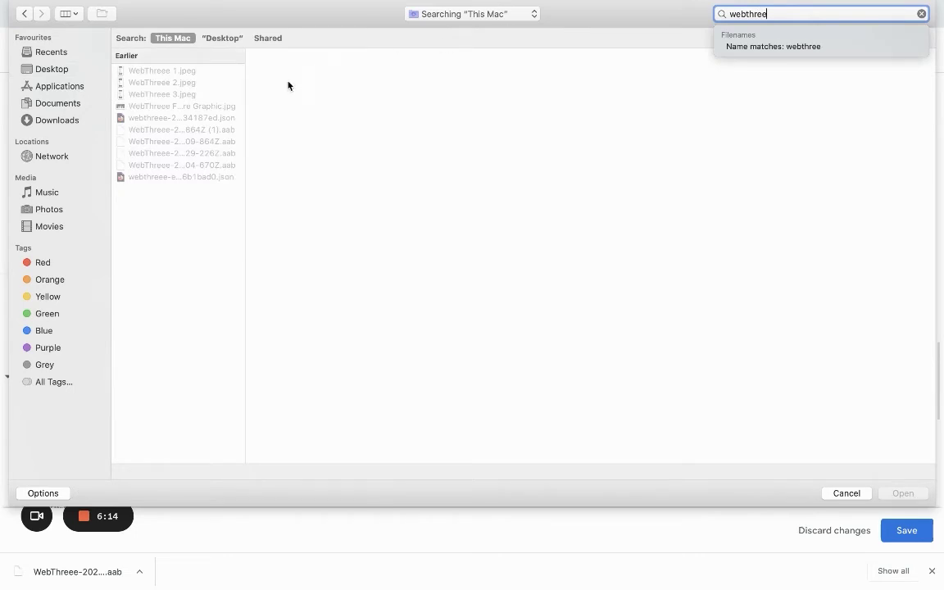
double_click(232, 83)
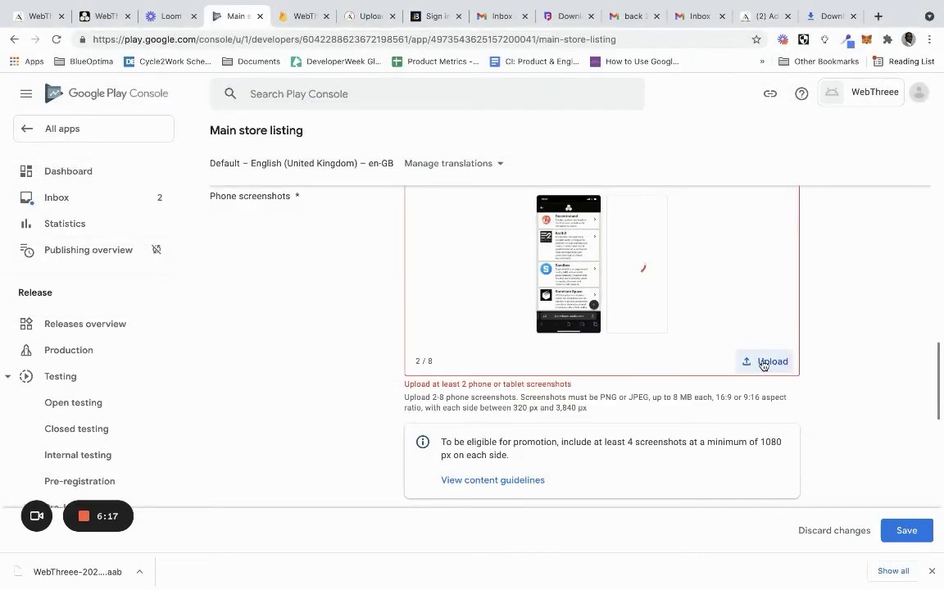
Add WebThreee 3.jpeg as the third phone screenshot, reaching 3/8
left_click(762, 362)
left_click(808, 13)
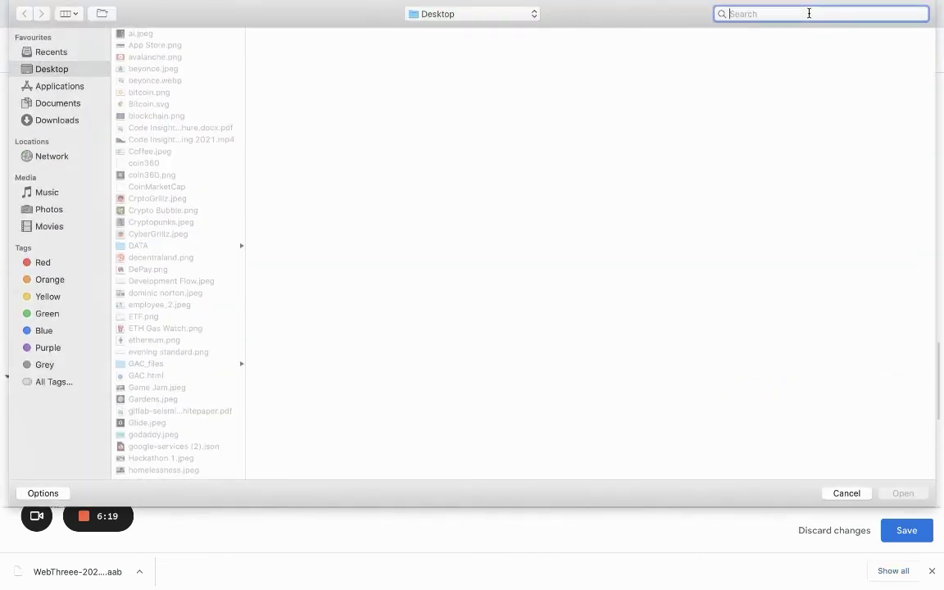
type("webthree")
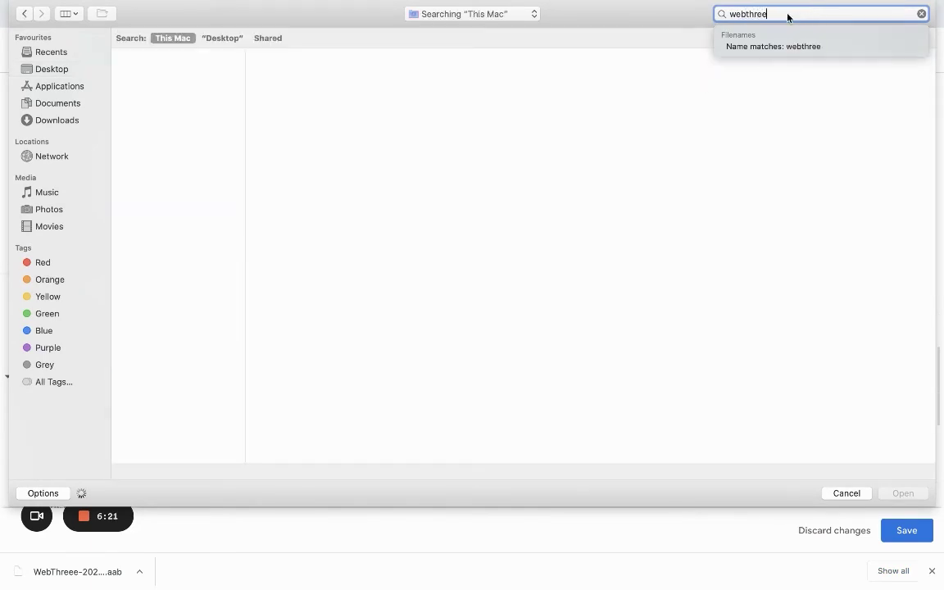
type("e")
double_click(162, 94)
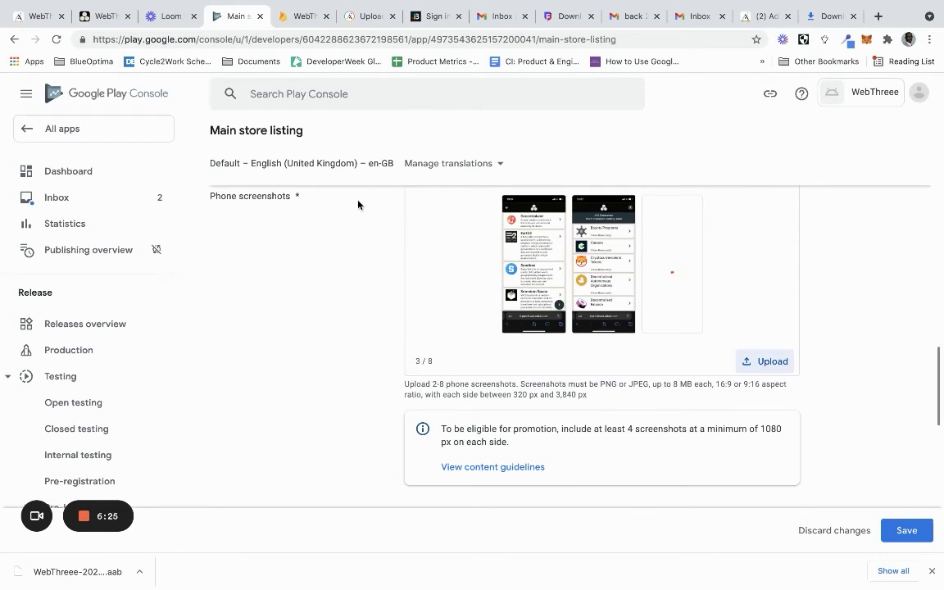
scroll(361, 314, "up", 1)
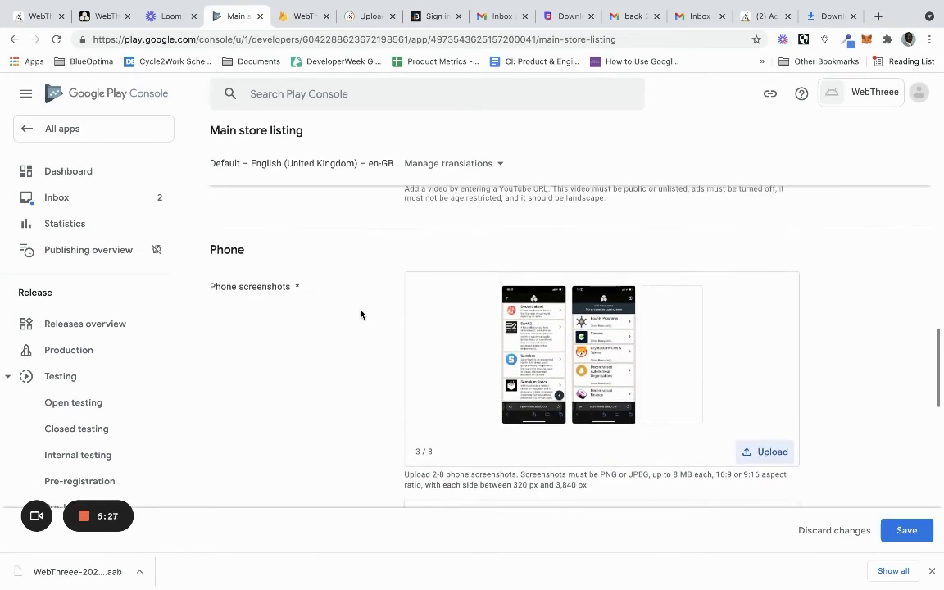
scroll(361, 314, "down", 1)
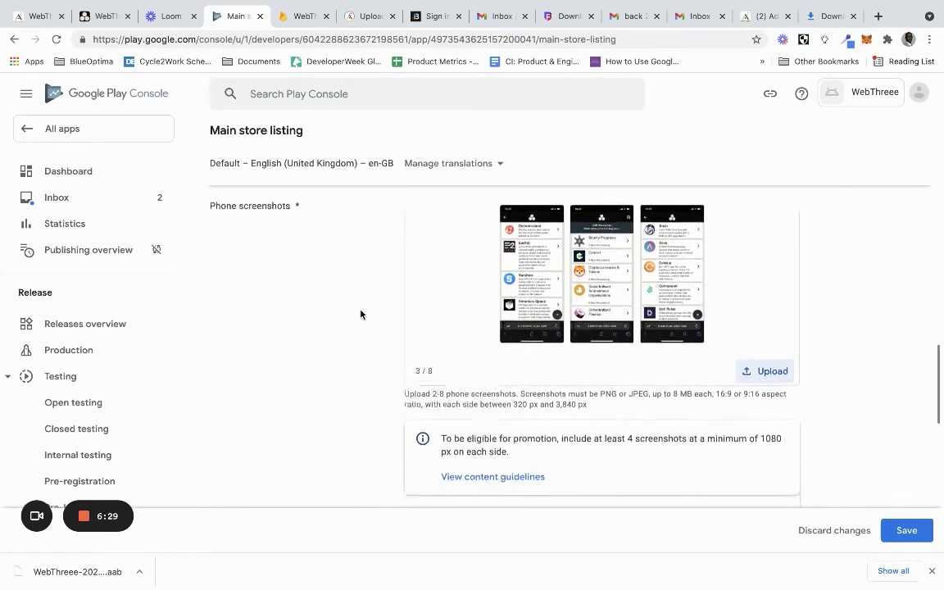
scroll(360, 314, "down", 5)
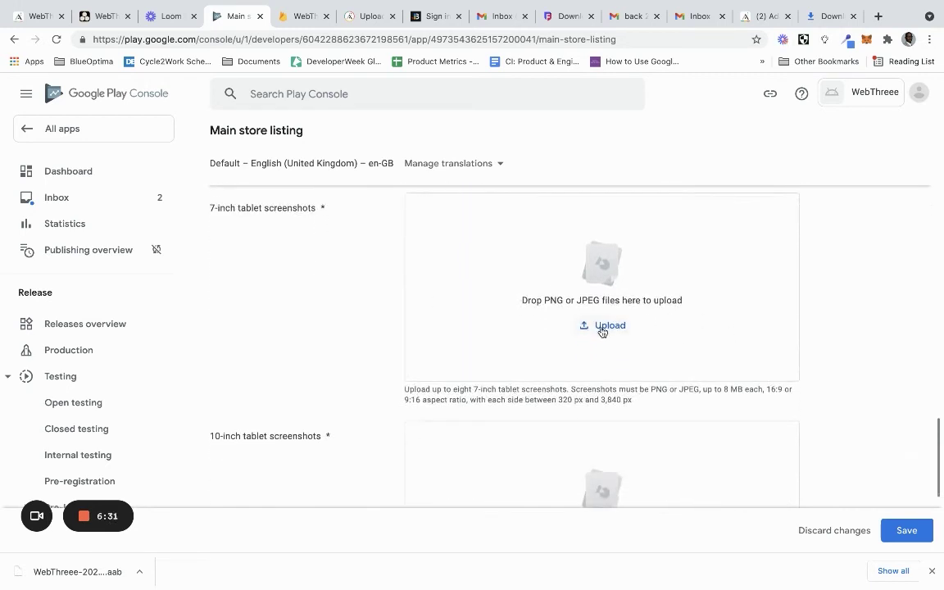
Upload IMG_0084.jpg from Downloads as the first 7-inch tablet screenshot
left_click(603, 327)
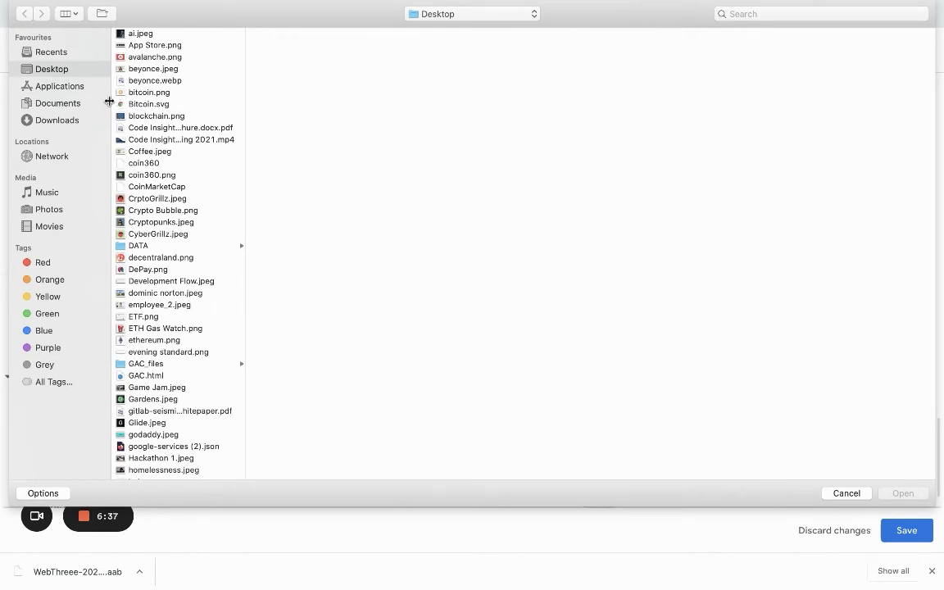
left_click(82, 120)
left_click(817, 14)
type("i")
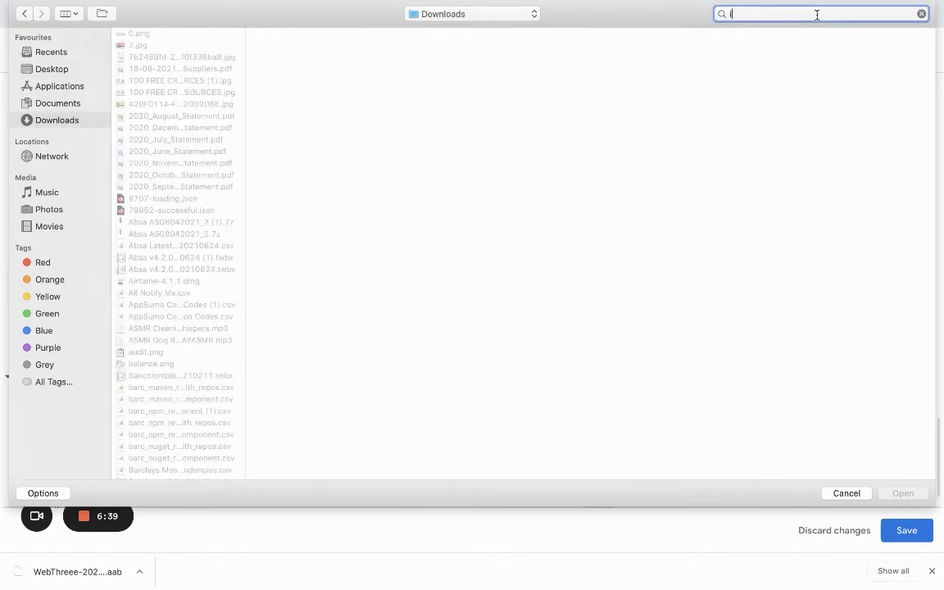
type("mg")
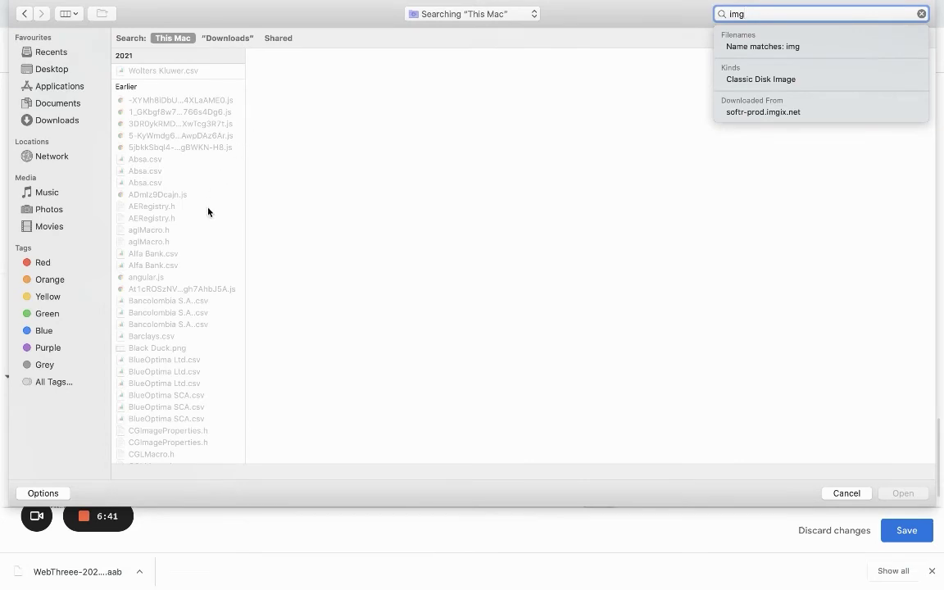
scroll(219, 366, "down", 10)
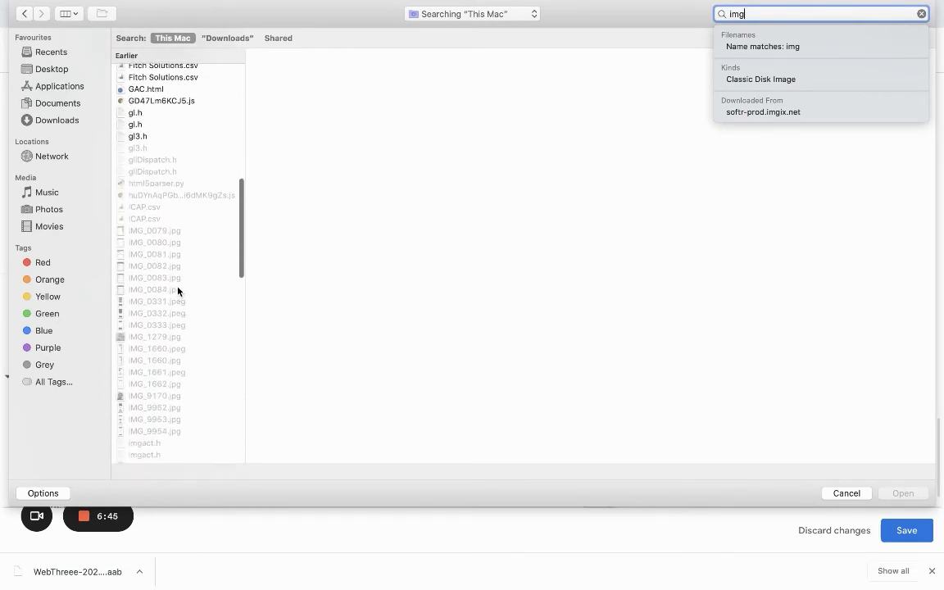
left_click(178, 291)
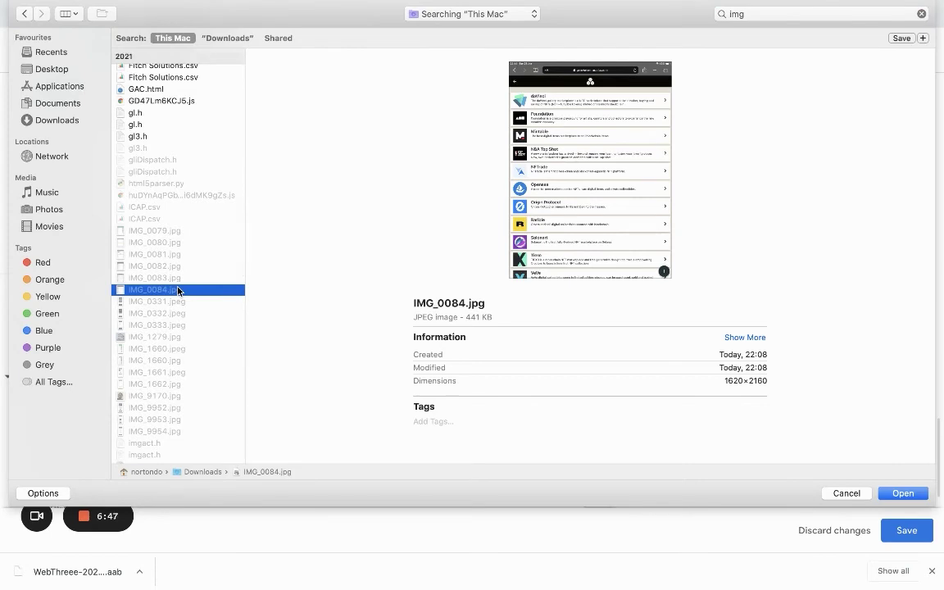
double_click(178, 291)
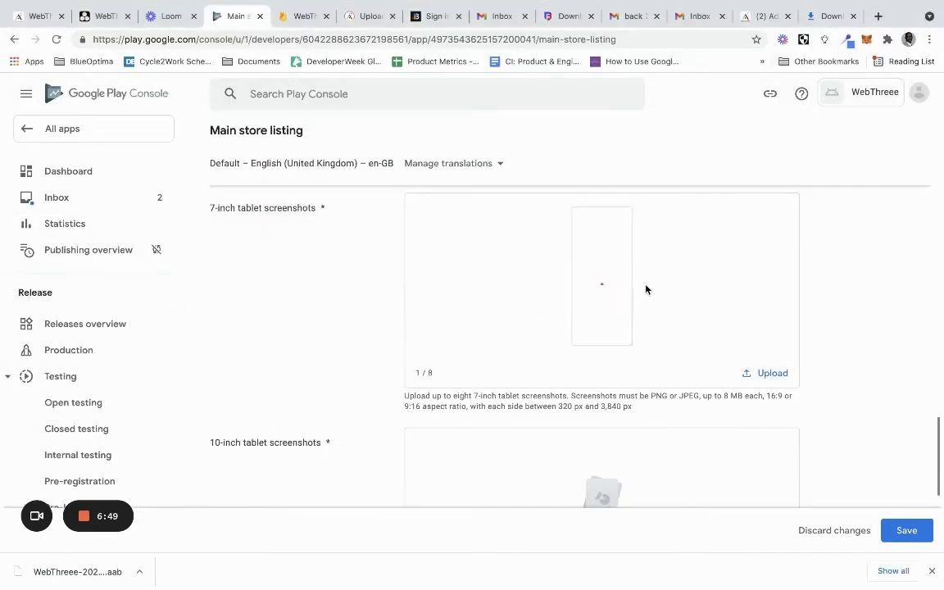
Add IMG_0083.jpg as the second 7-inch tablet screenshot
left_click(772, 374)
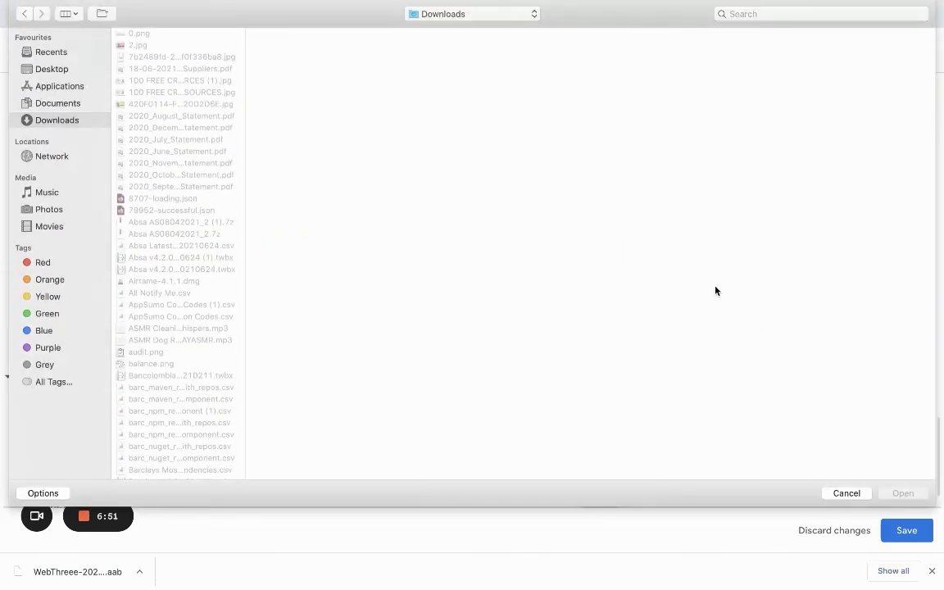
left_click(765, 13)
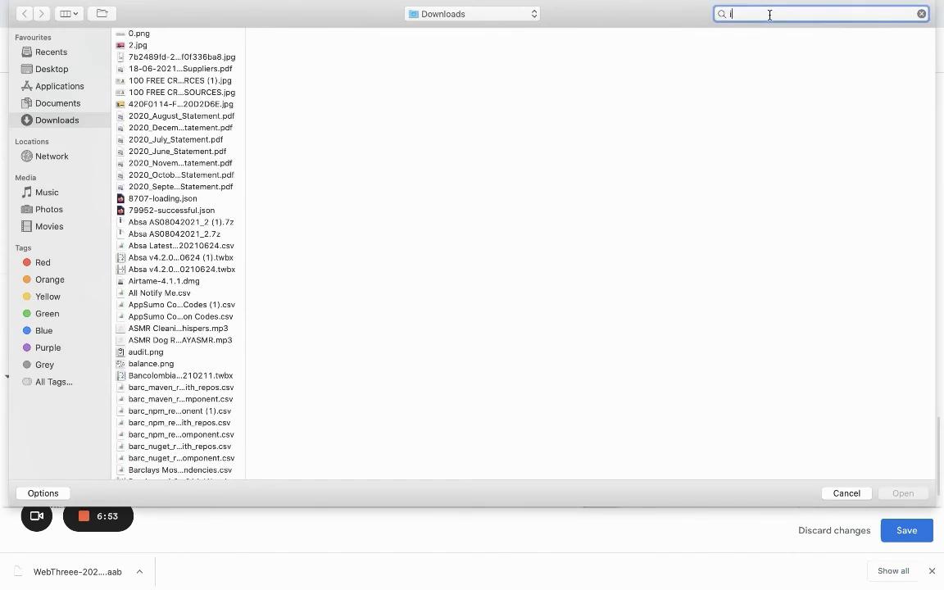
type("img")
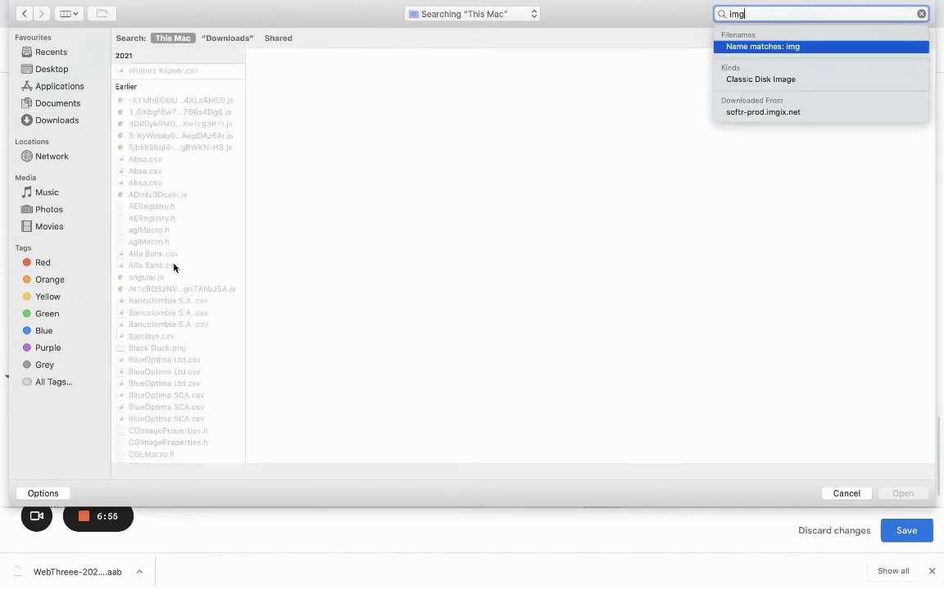
scroll(173, 266, "down", 10)
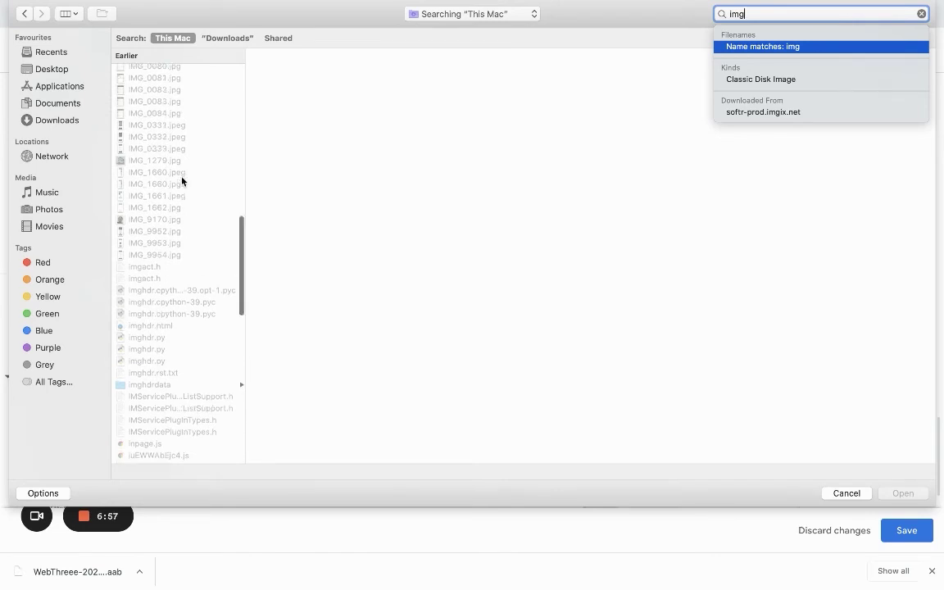
scroll(182, 180, "up", 3)
left_click(177, 261)
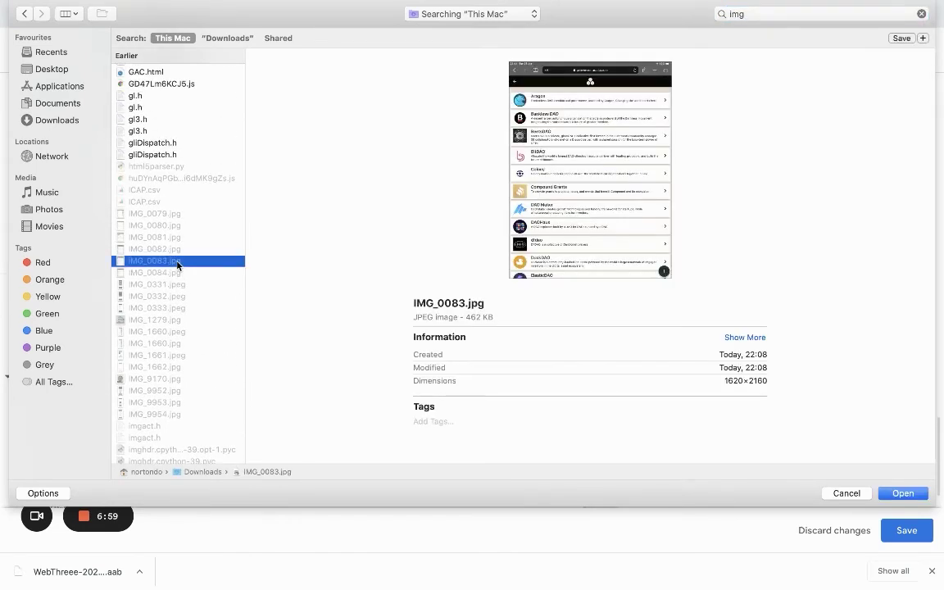
double_click(177, 261)
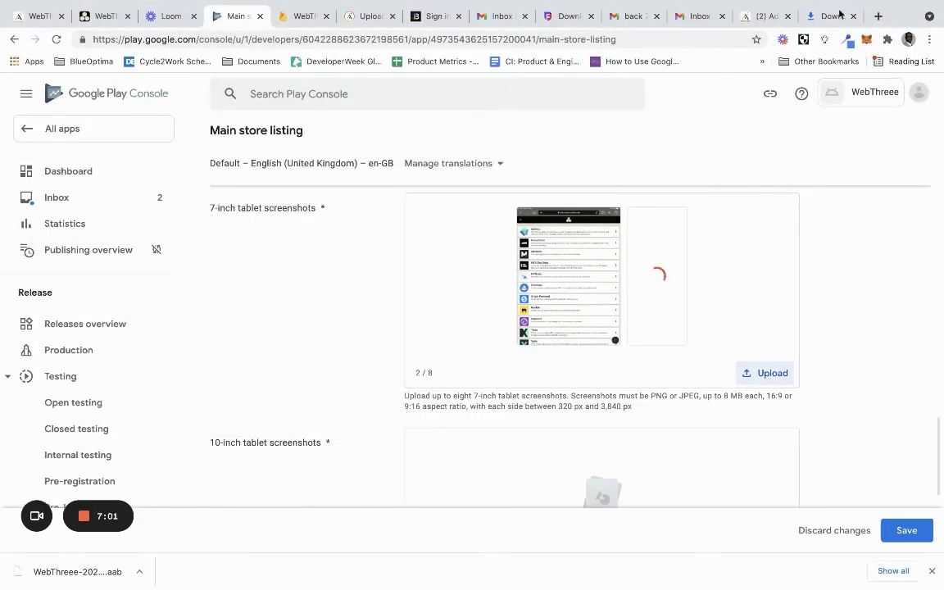
Add IMG_0082.jpg as the third 7-inch tablet screenshot
left_click(755, 372)
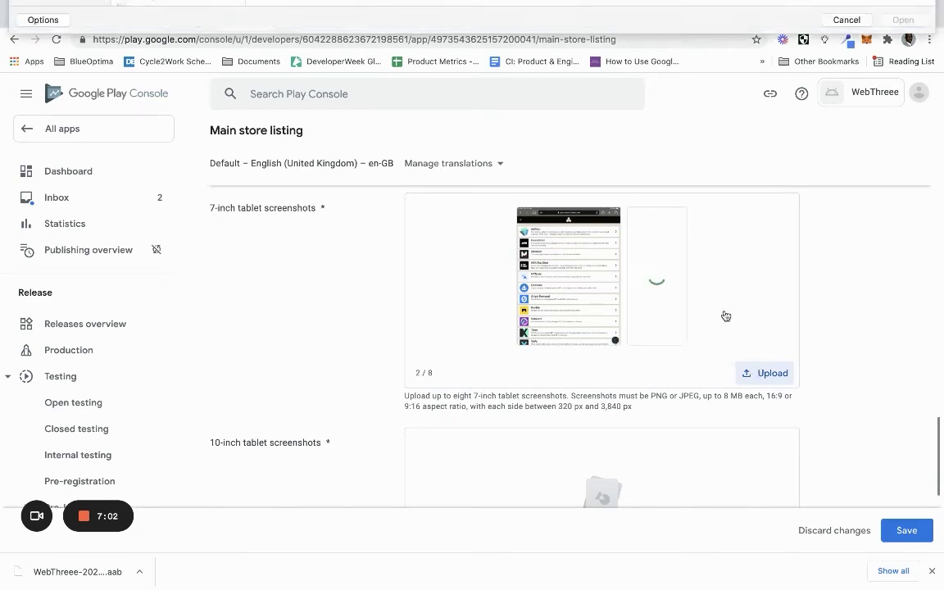
left_click(810, 14)
type("img")
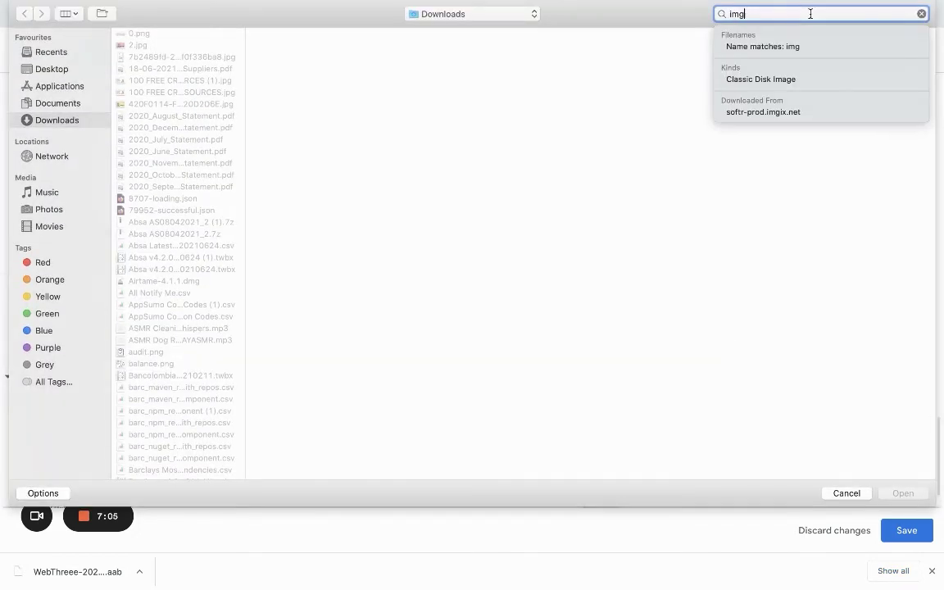
scroll(169, 302, "down", 15)
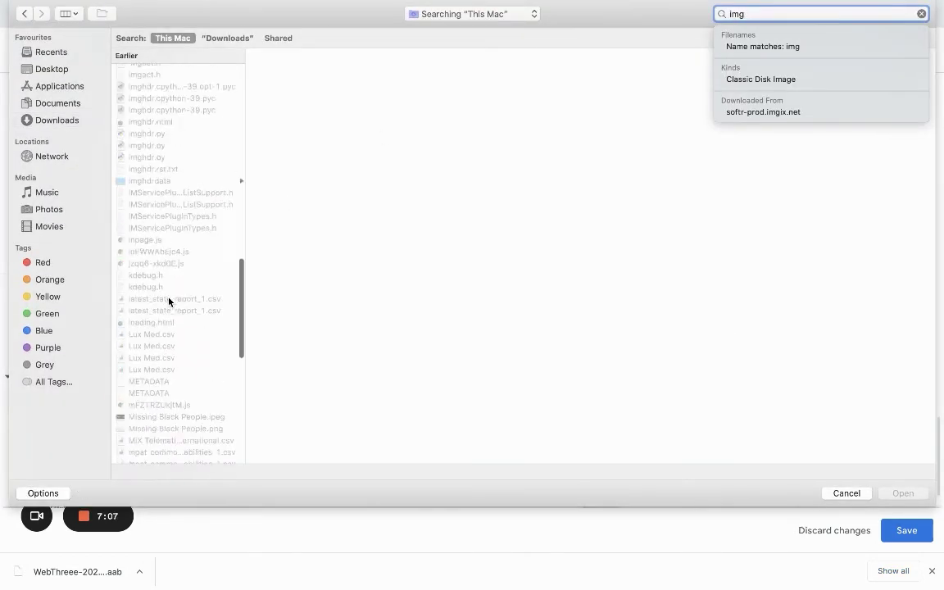
scroll(169, 299, "up", 6)
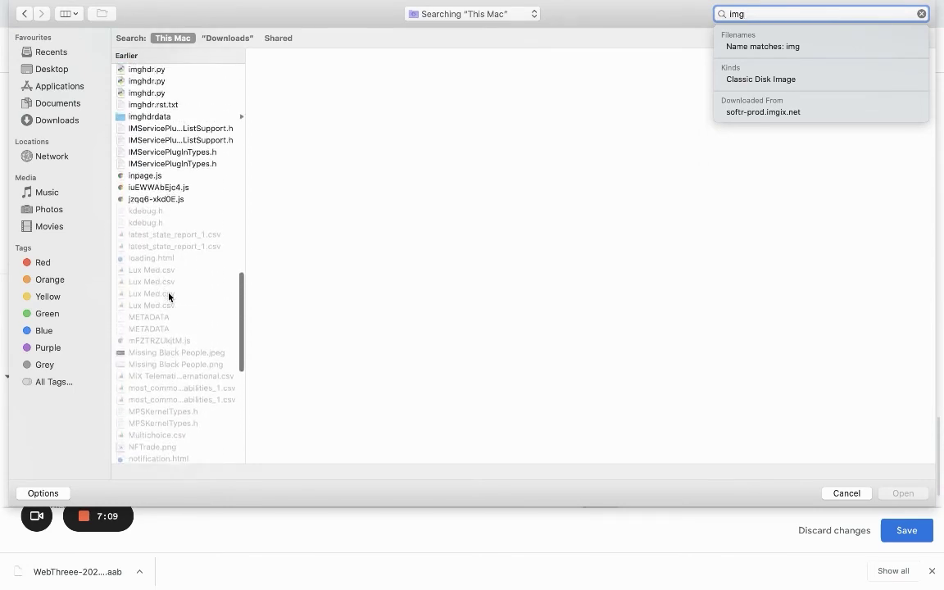
left_click(190, 228)
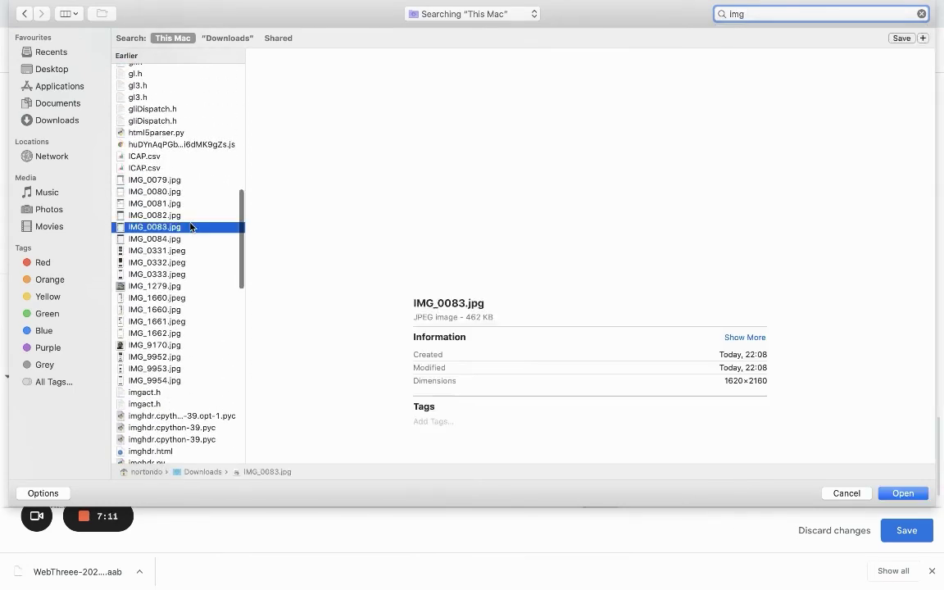
left_click(190, 215)
double_click(190, 215)
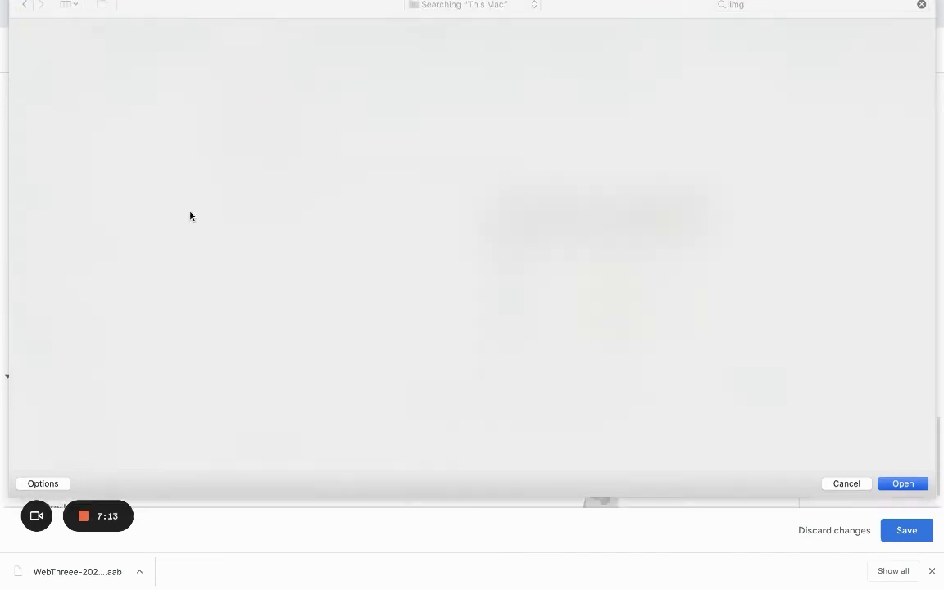
scroll(326, 341, "down", 3)
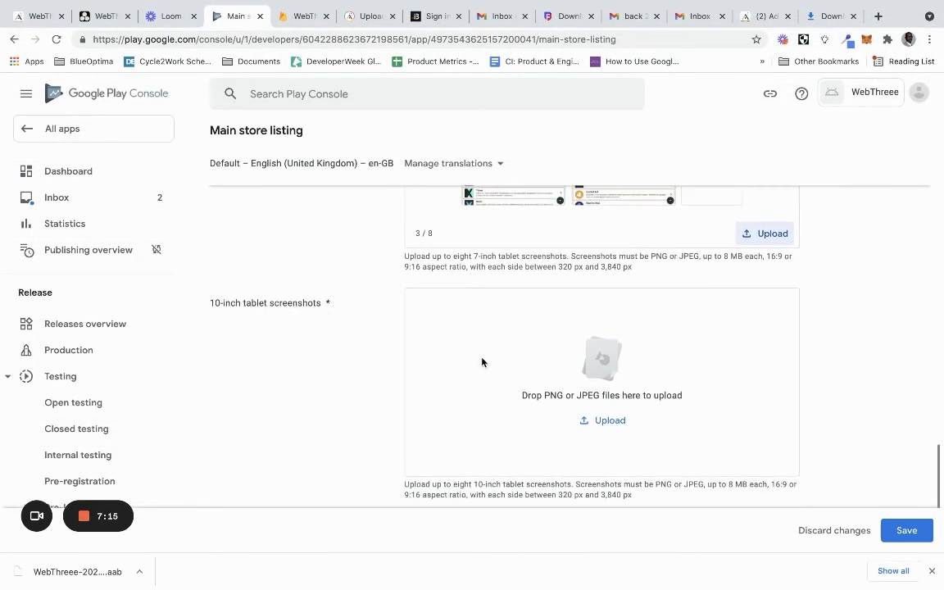
Upload IMG_0084.jpg as the first 10-inch tablet screenshot
left_click(603, 420)
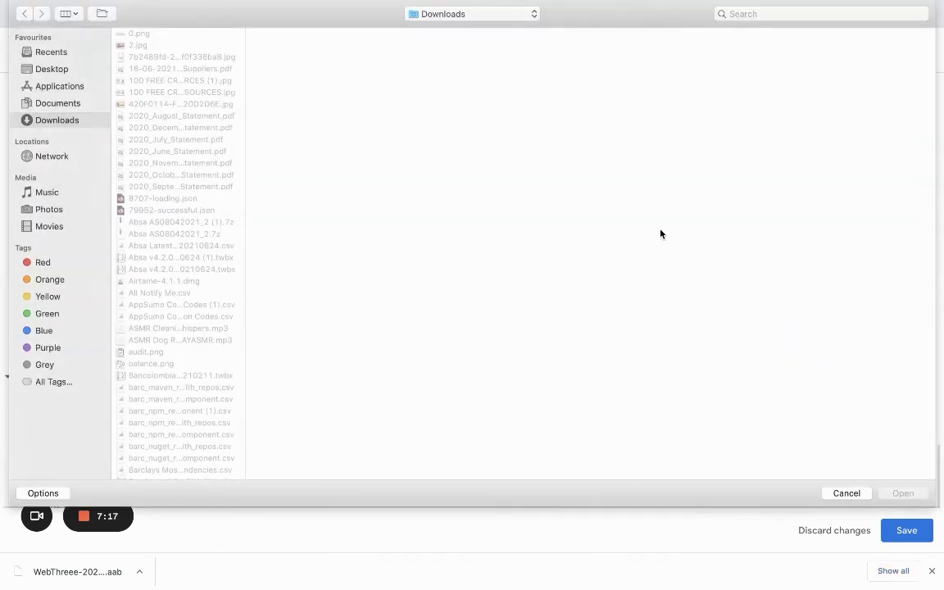
left_click(772, 12)
type("img")
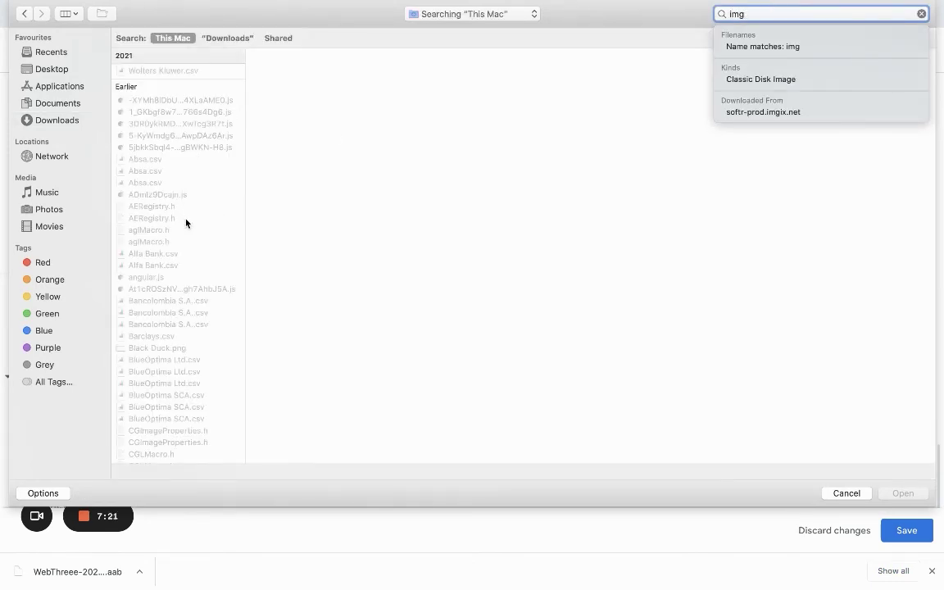
scroll(186, 223, "down", 15)
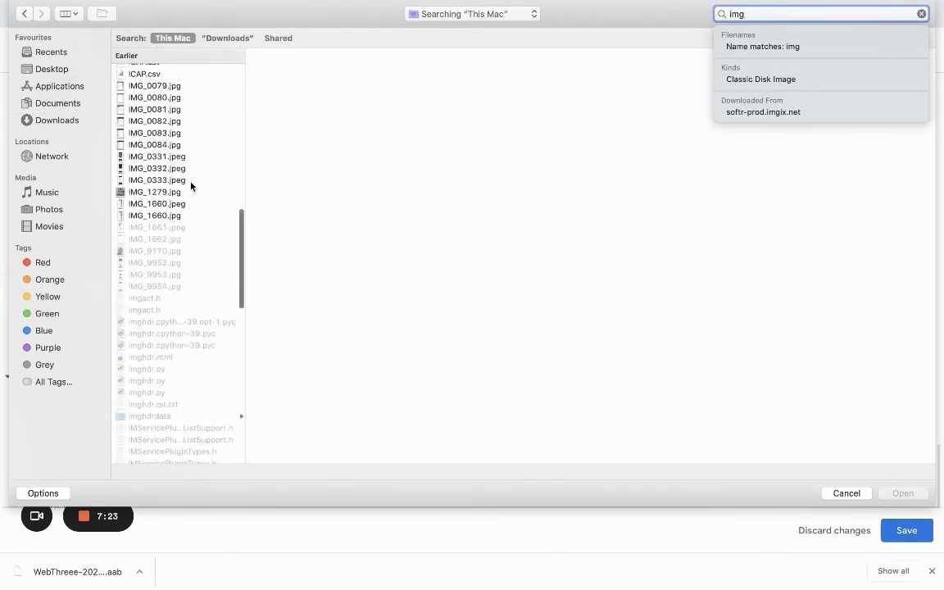
left_click(170, 144)
double_click(188, 148)
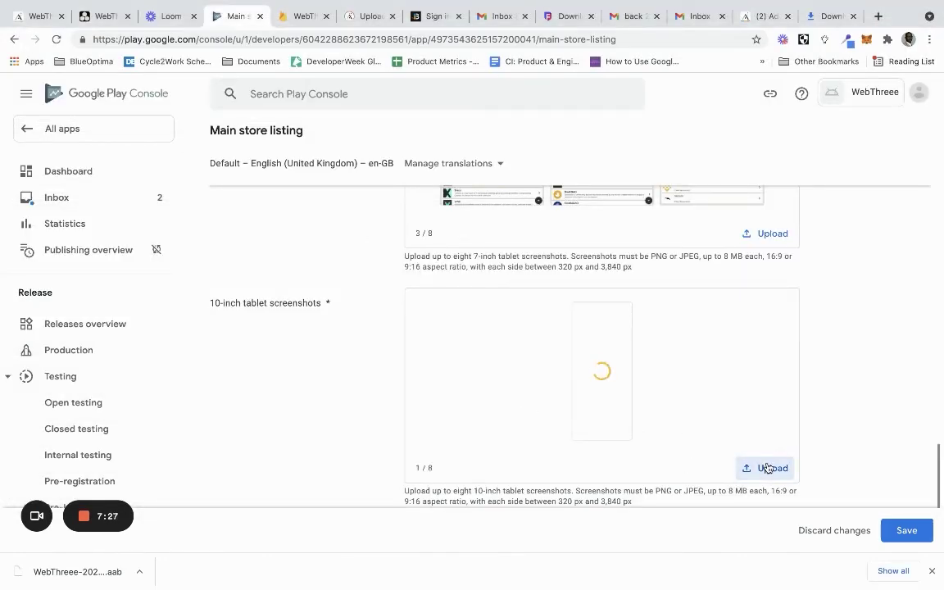
Add IMG_0083.jpg as another 10-inch tablet screenshot
left_click(768, 468)
left_click(803, 13)
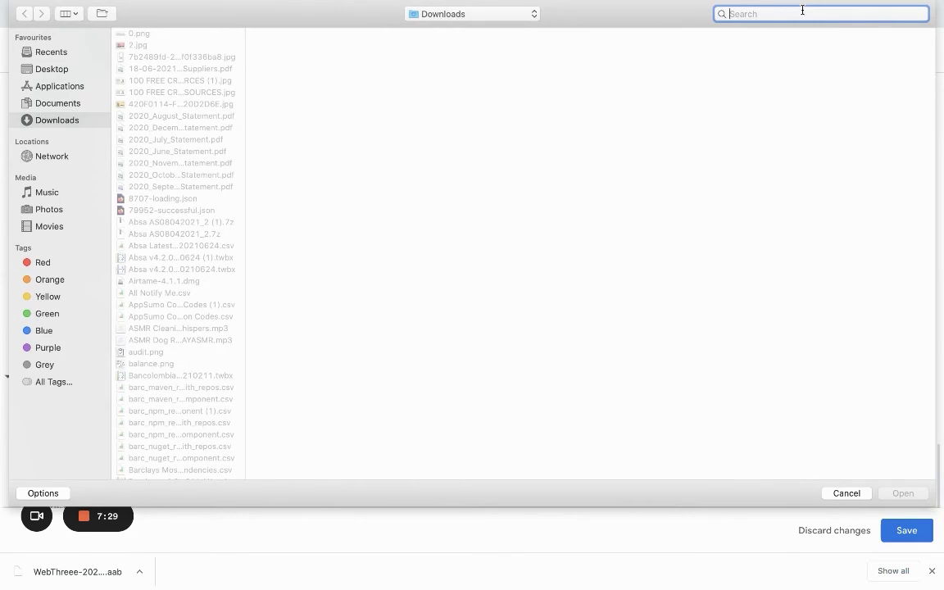
type("img")
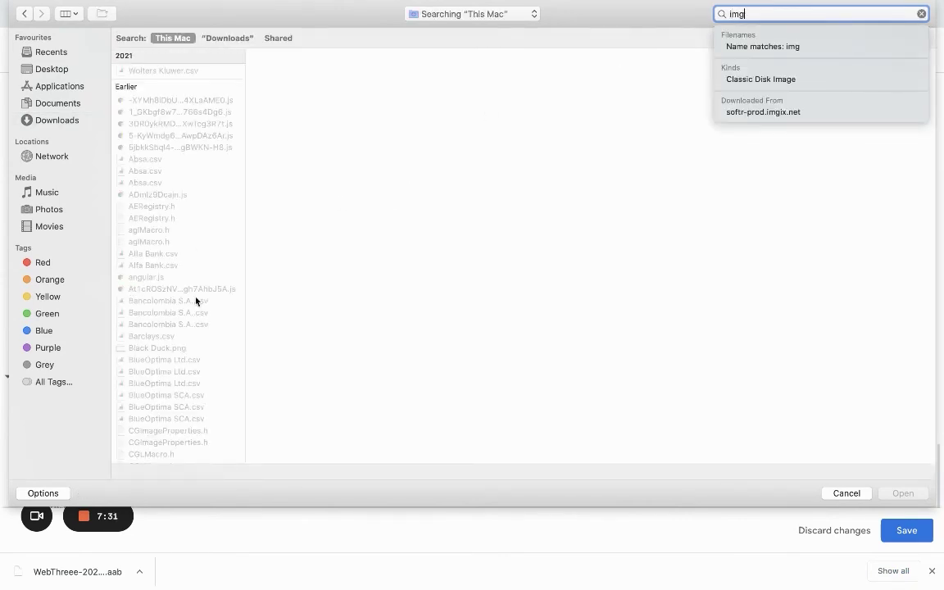
scroll(195, 301, "down", 15)
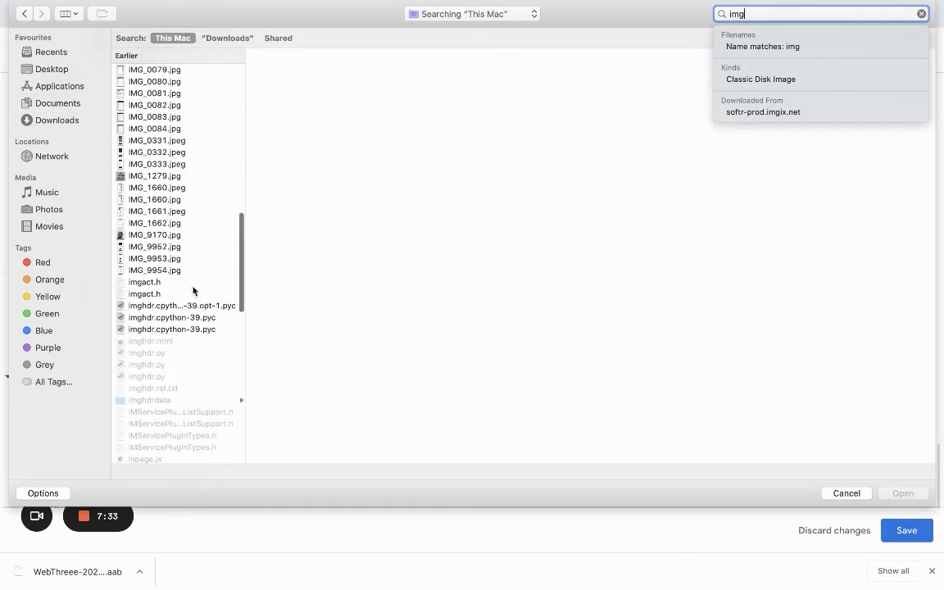
double_click(179, 116)
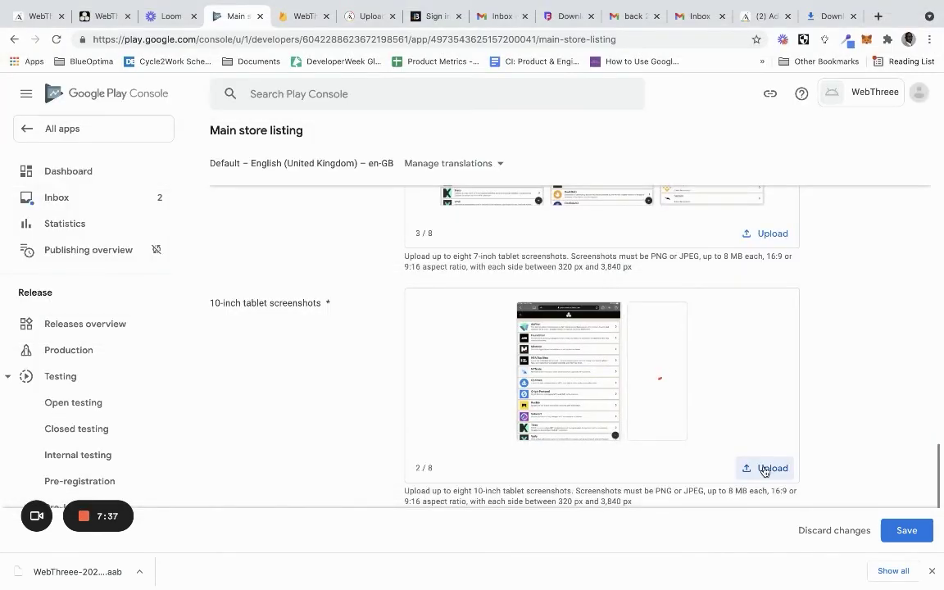
Add IMG_0082.jpg as the third 10-inch tablet screenshot, reaching 3/8
left_click(764, 469)
left_click(805, 16)
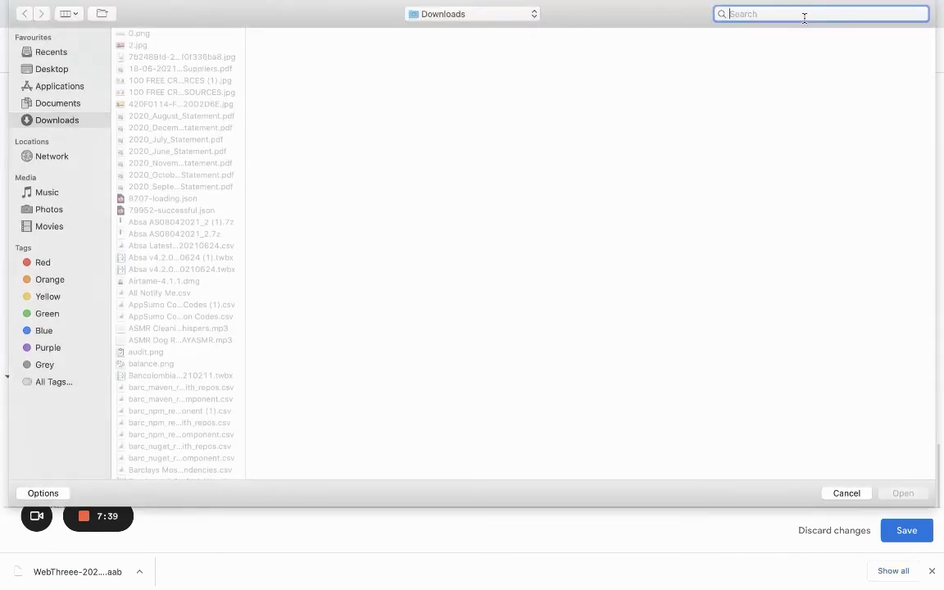
type("img")
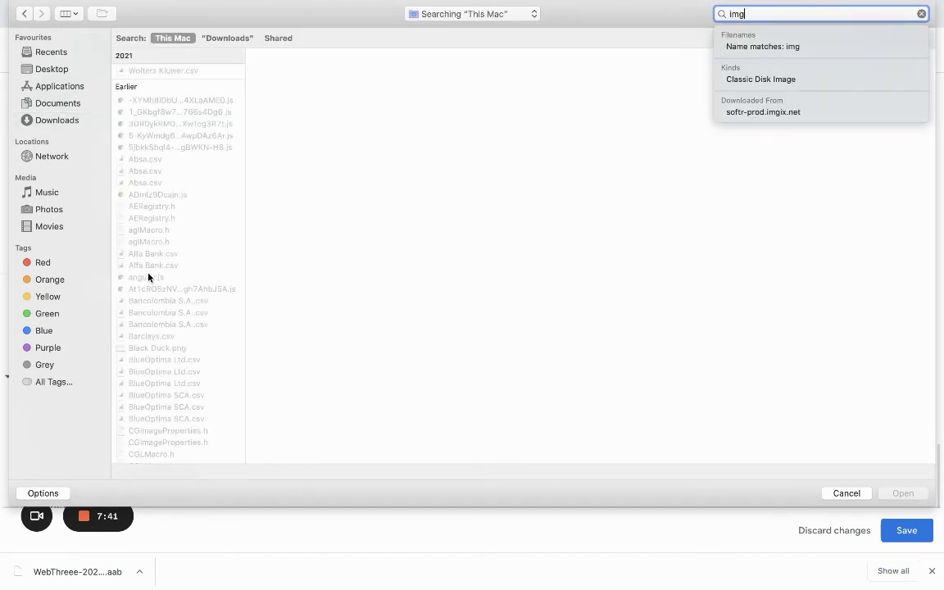
scroll(148, 274, "down", 10)
scroll(153, 351, "up", 8)
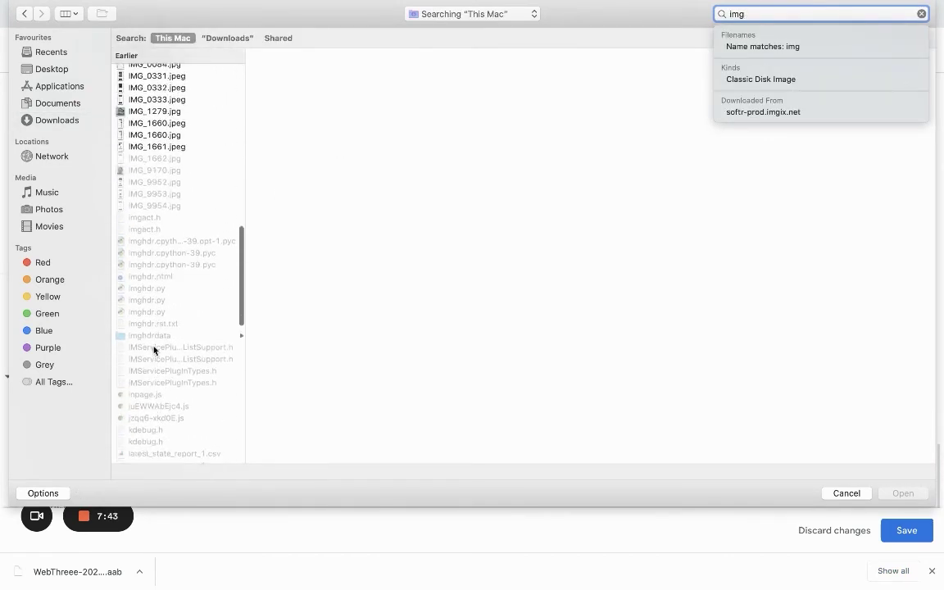
left_click(185, 110)
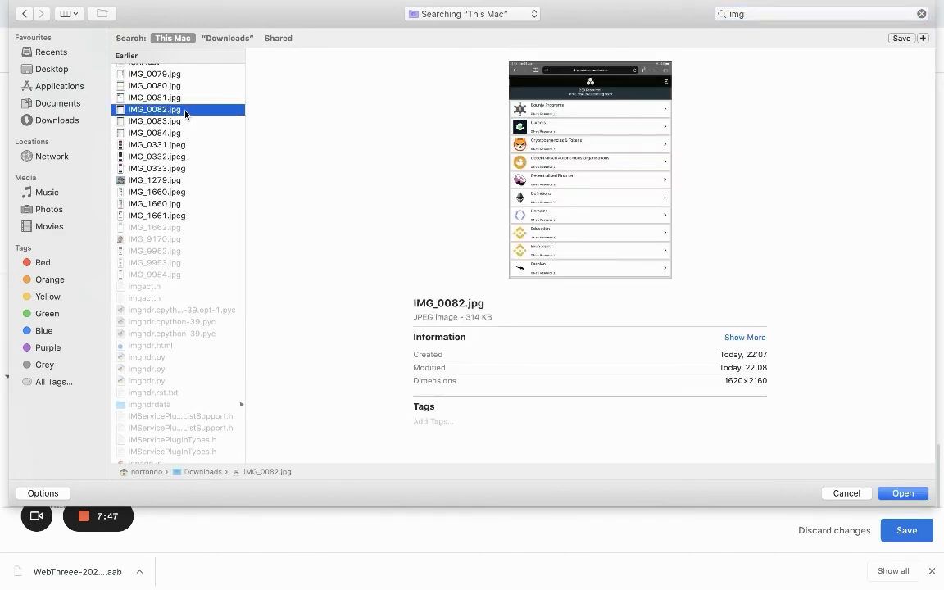
double_click(185, 114)
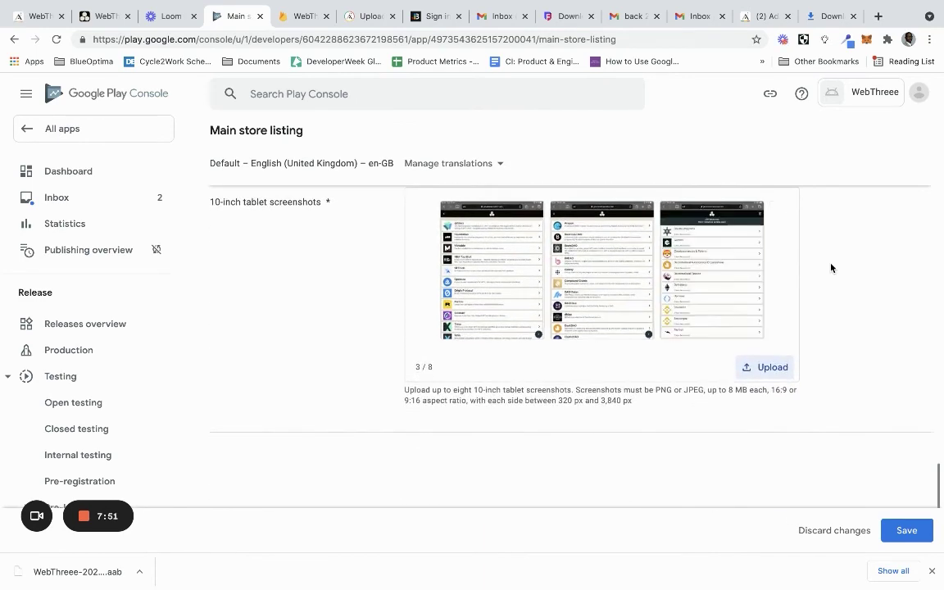
Review the uploaded screenshots and start a new Chrome tab
scroll(831, 269, "up", 10)
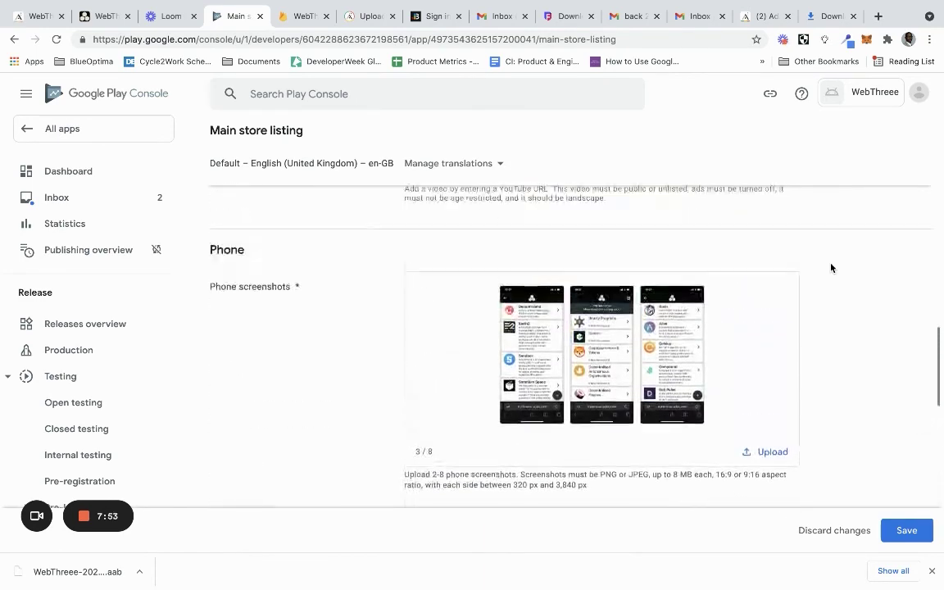
scroll(831, 268, "up", 15)
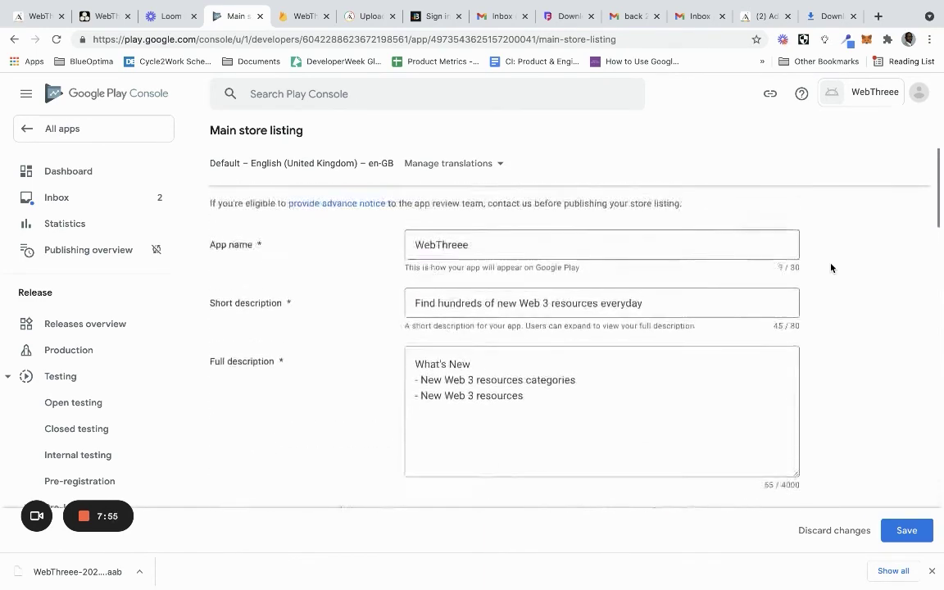
scroll(830, 268, "down", 4)
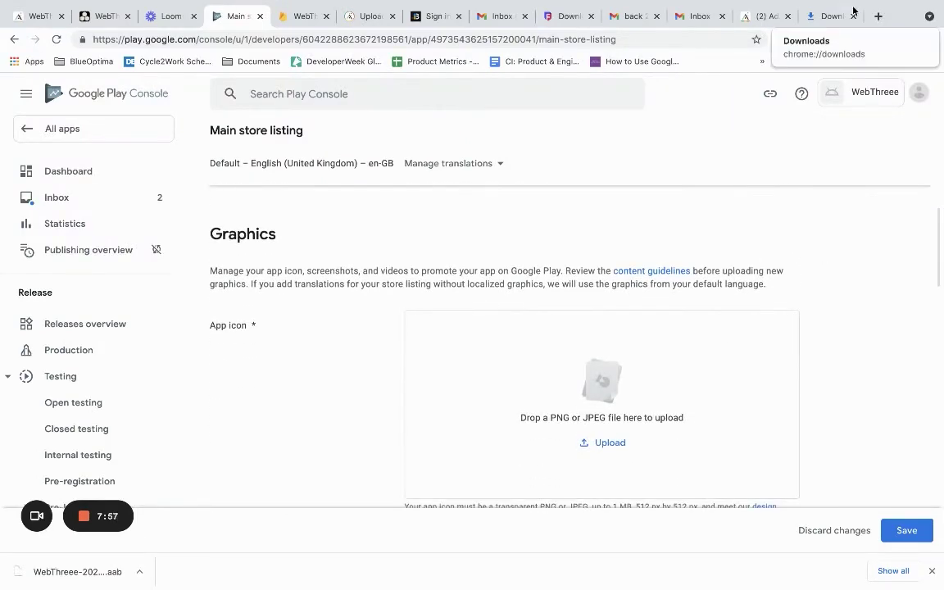
left_click(879, 17)
Load canva.com in the new tab and dismiss the email confirmation prompt
type("cn")
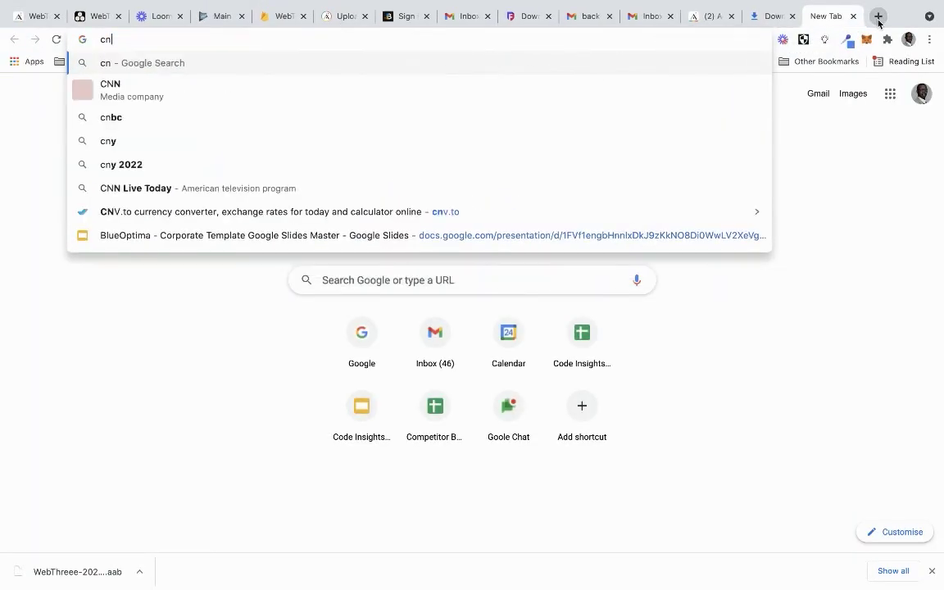
key("BackSpace")
type("an")
key("Return")
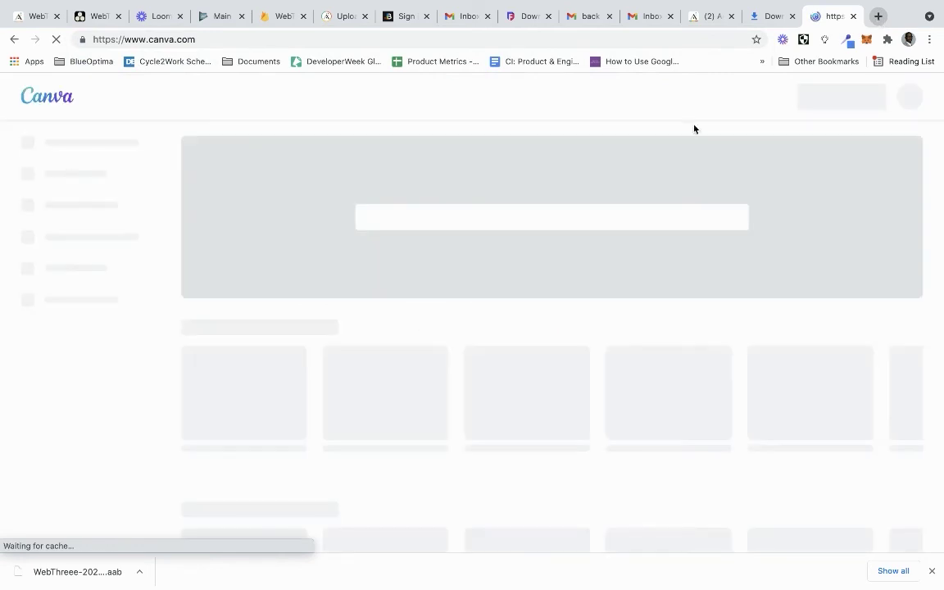
scroll(524, 334, "down", 1)
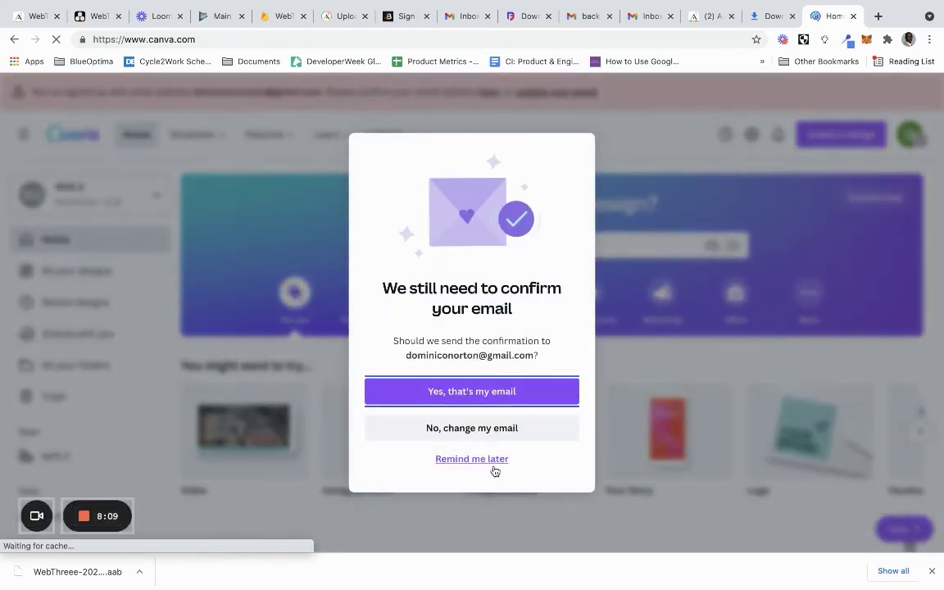
left_click(488, 460)
Scroll Canva's recent designs down to the Web 3.0 Academy hexagon design
scroll(486, 464, "down", 3)
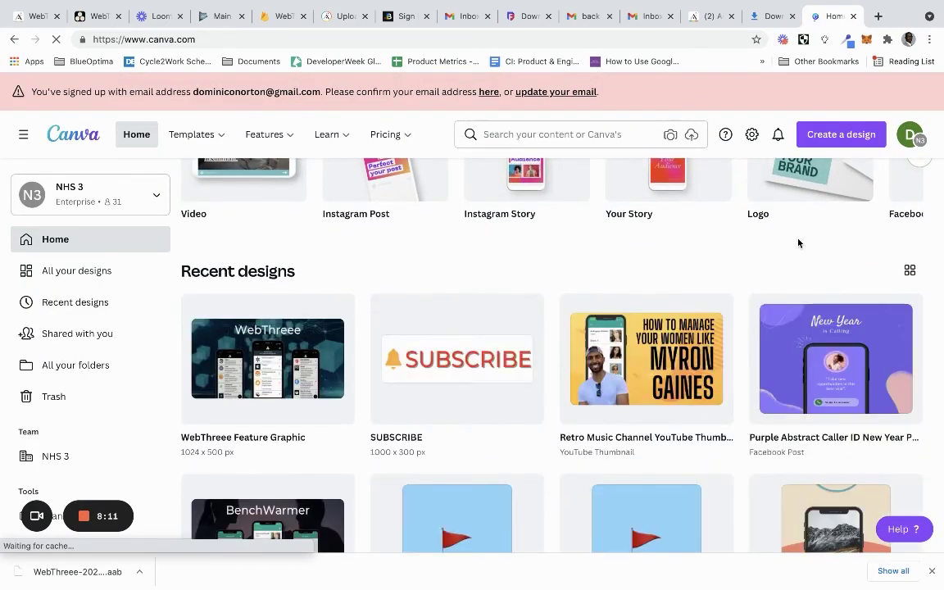
scroll(840, 258, "down", 8)
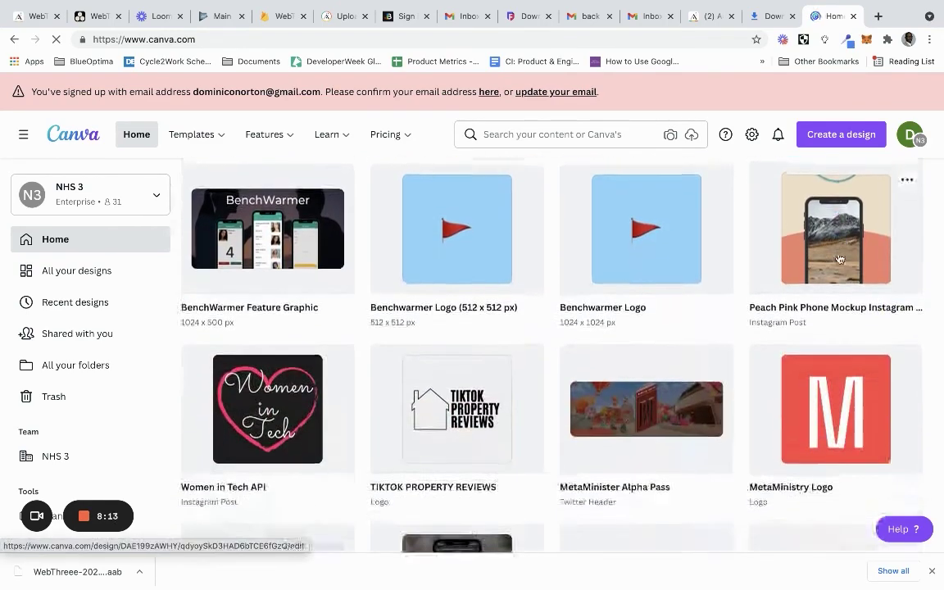
scroll(840, 258, "down", 7)
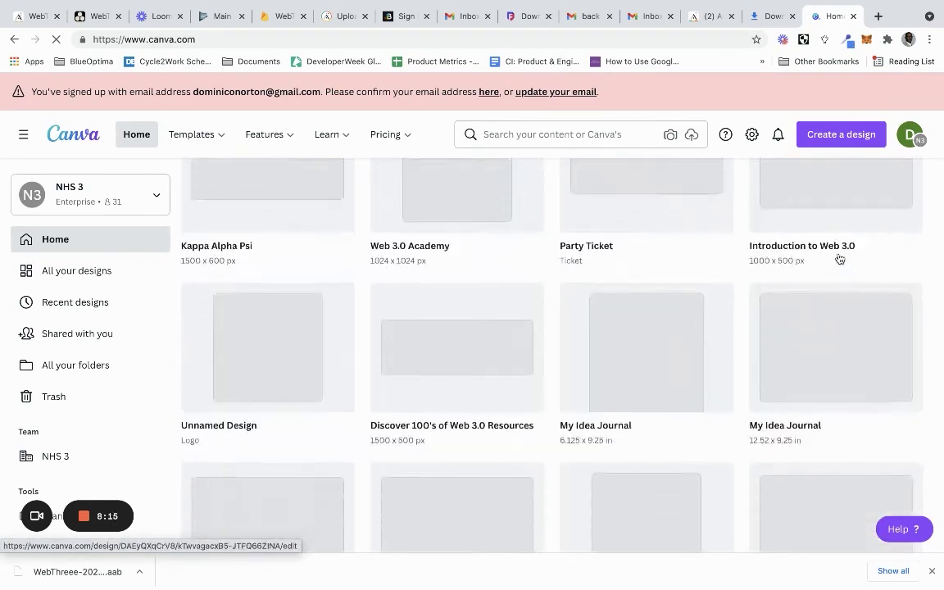
scroll(840, 259, "down", 9)
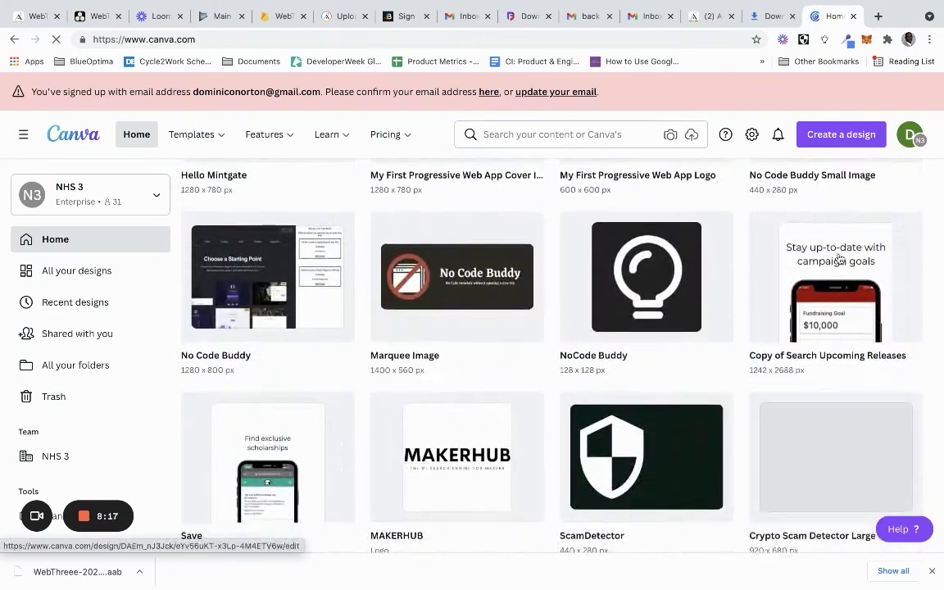
scroll(839, 259, "down", 9)
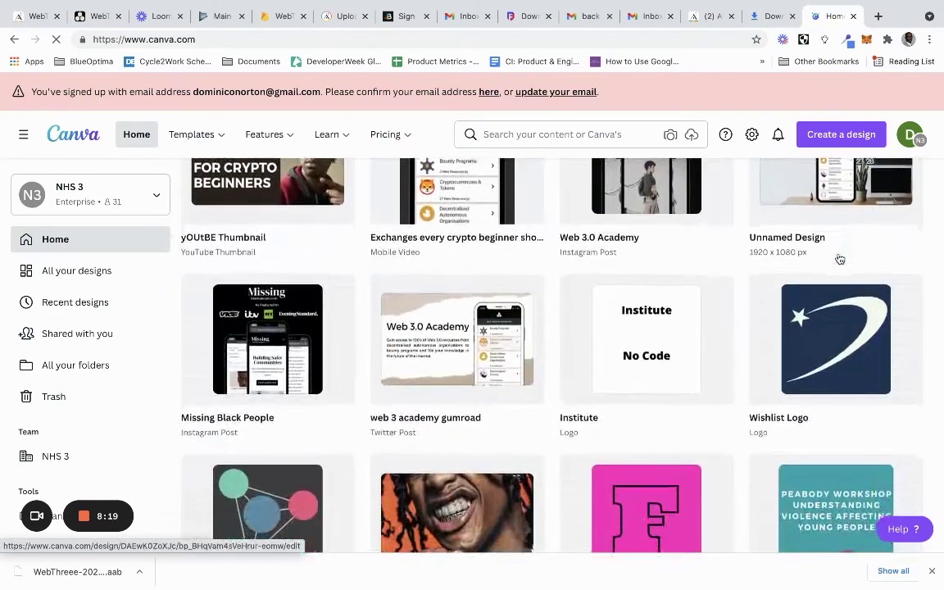
scroll(840, 259, "down", 8)
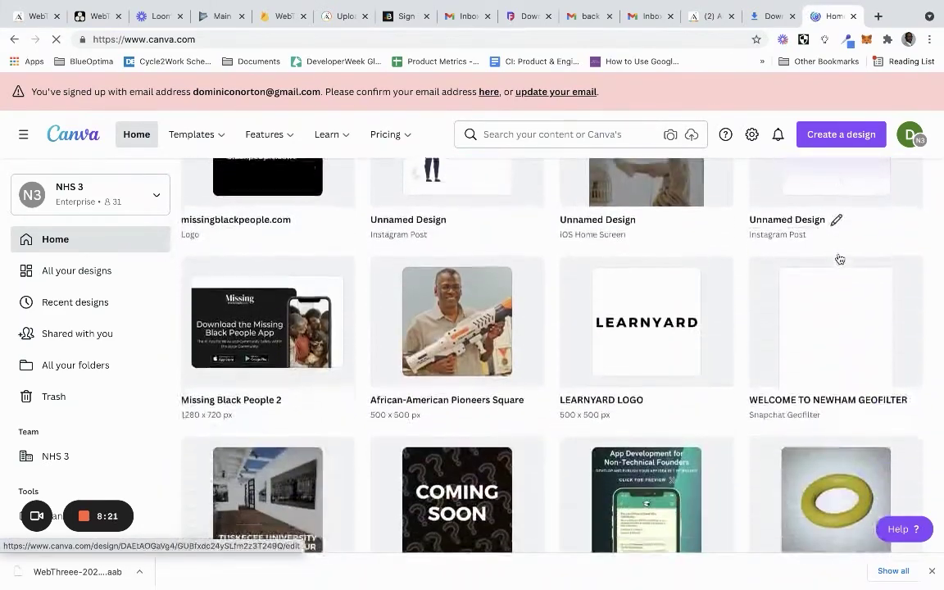
scroll(839, 259, "down", 9)
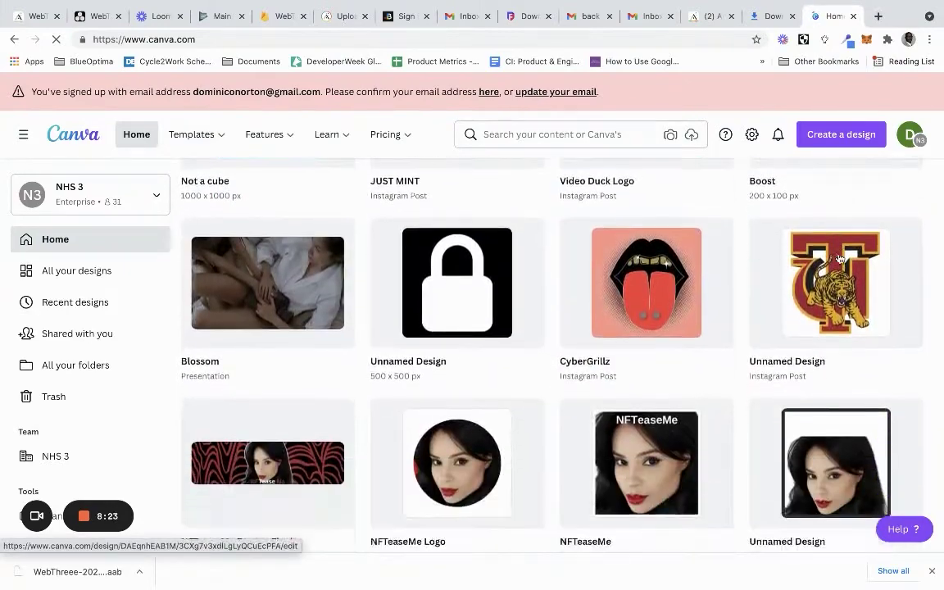
scroll(840, 260, "down", 10)
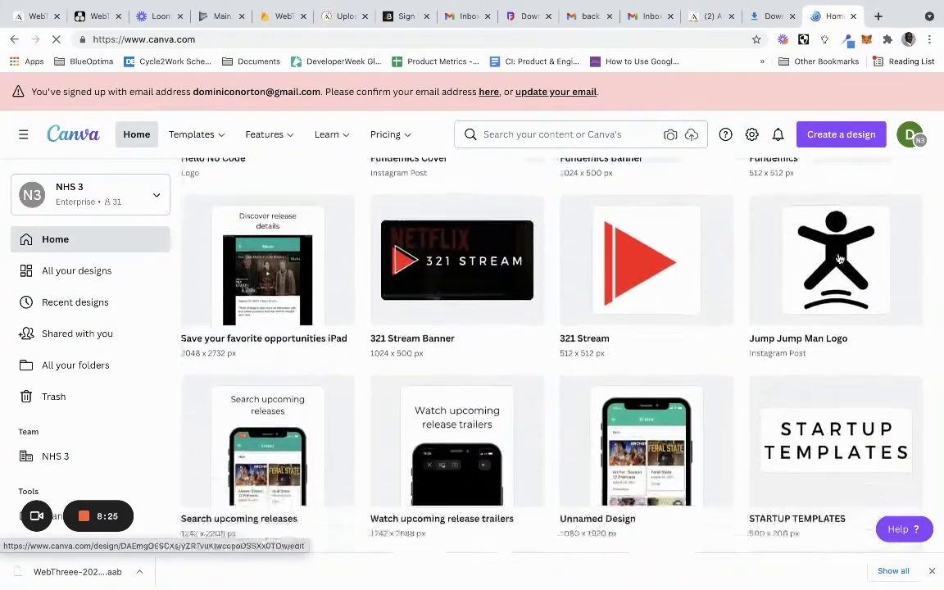
scroll(840, 259, "down", 8)
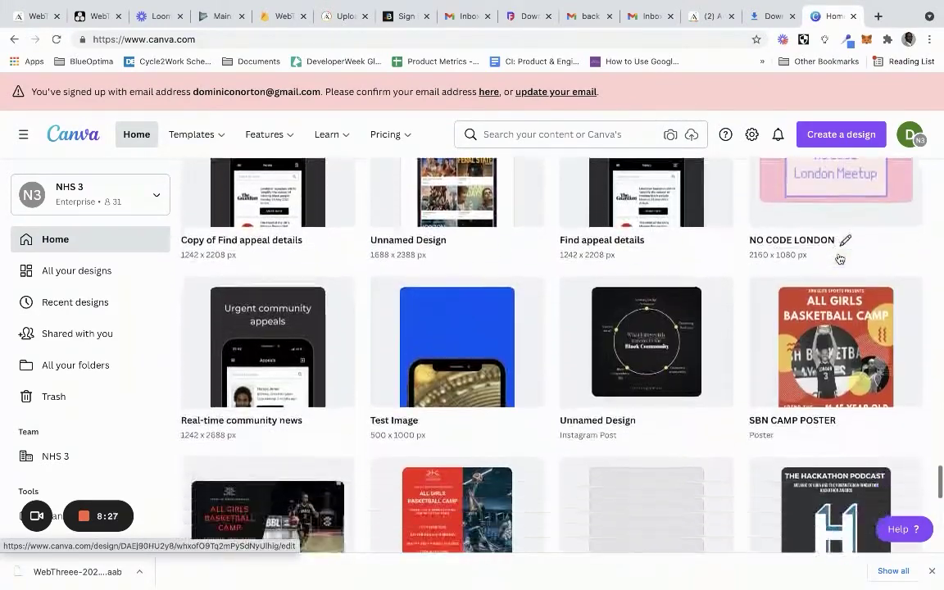
scroll(839, 259, "down", 10)
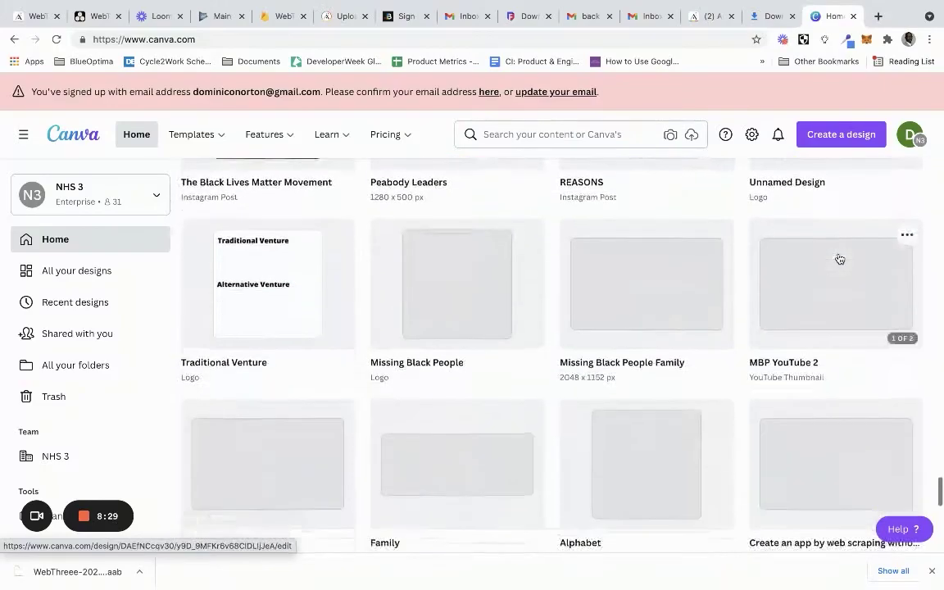
scroll(840, 259, "down", 10)
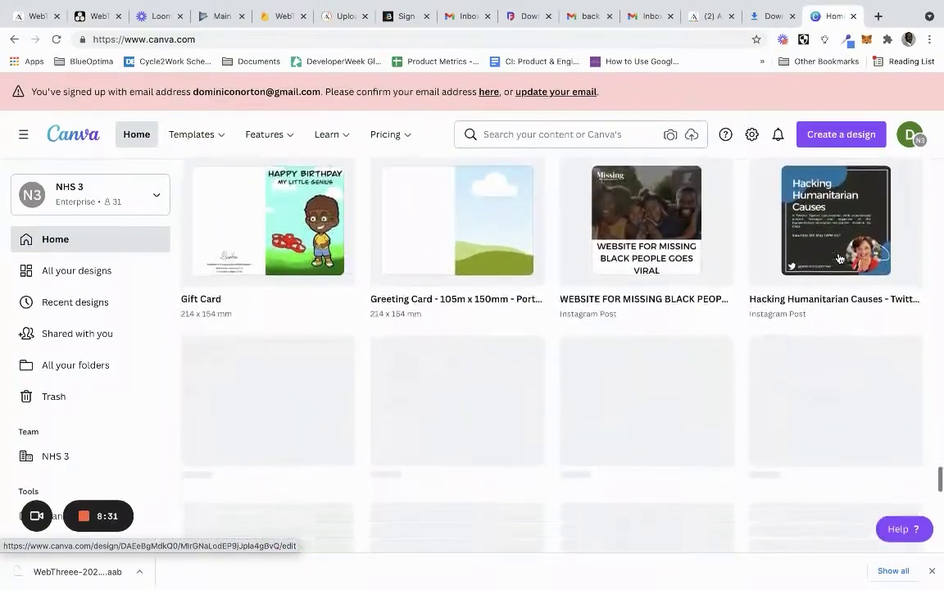
scroll(839, 259, "up", 10)
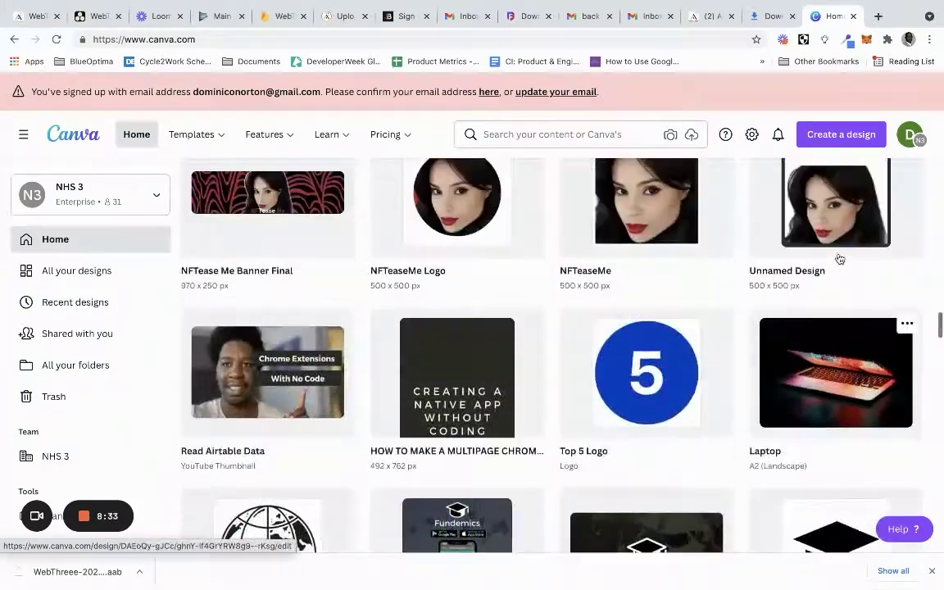
scroll(839, 259, "up", 10)
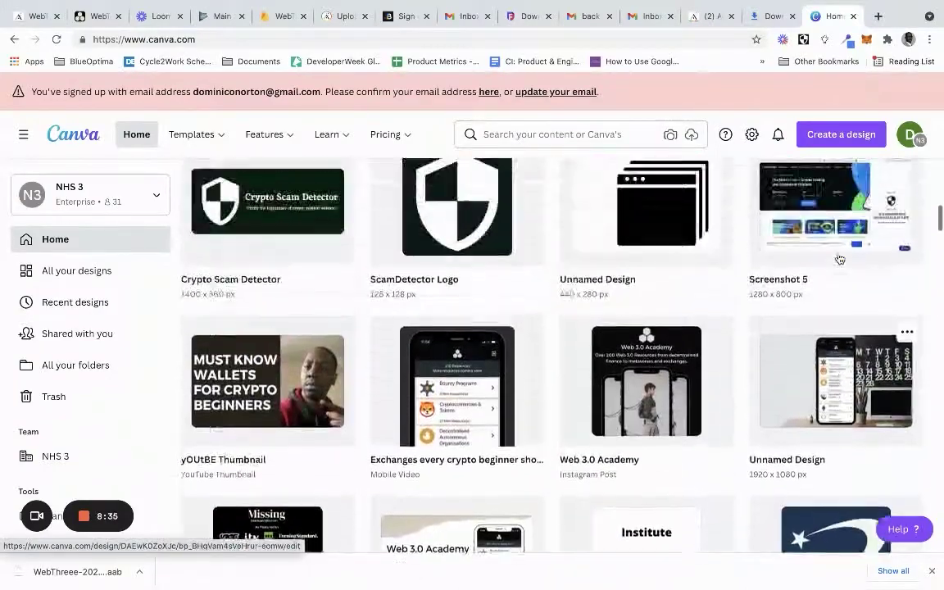
scroll(840, 260, "up", 4)
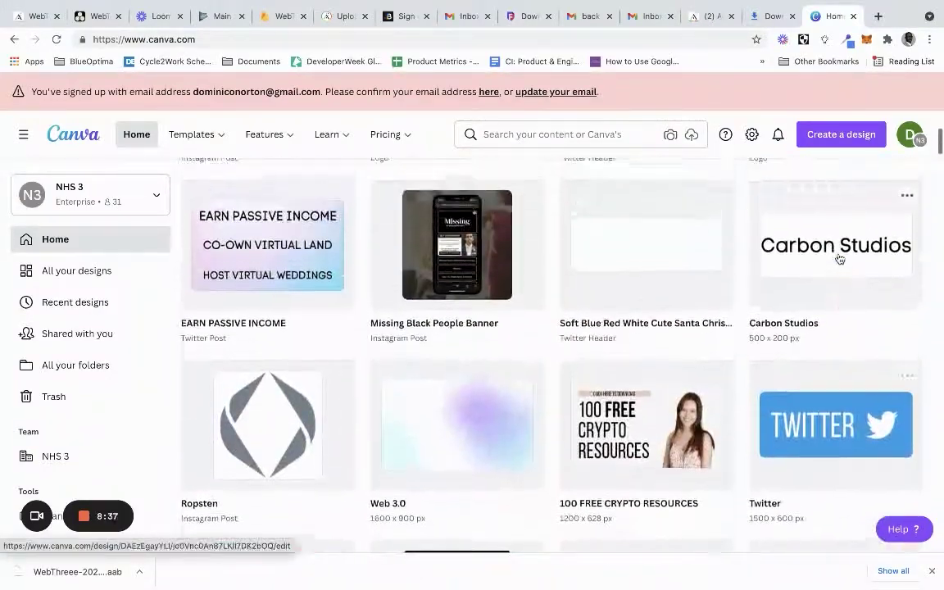
scroll(841, 246, "down", 3)
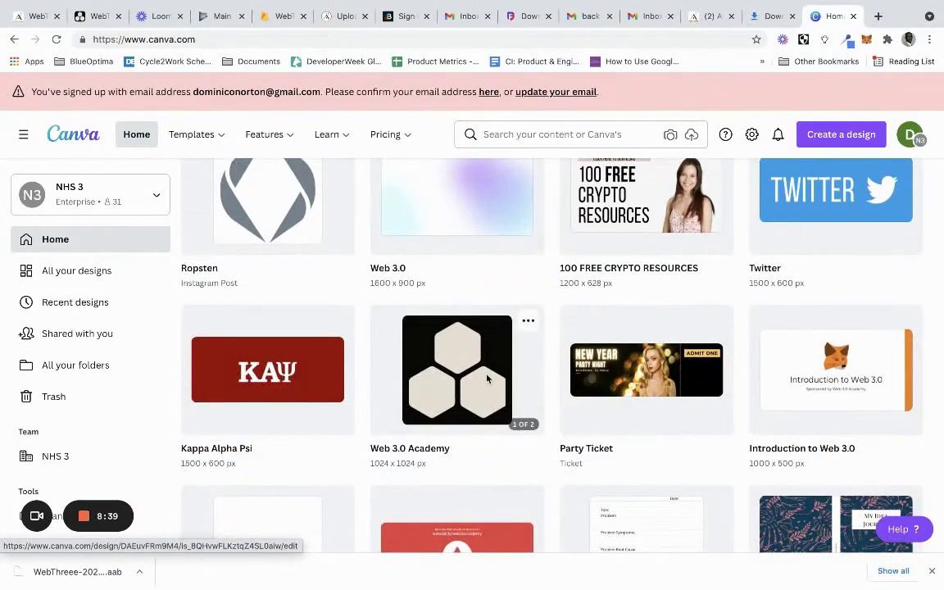
Resize the Web 3.0 Academy hexagon design from 1024 to 512 × 512 px
left_click(487, 378)
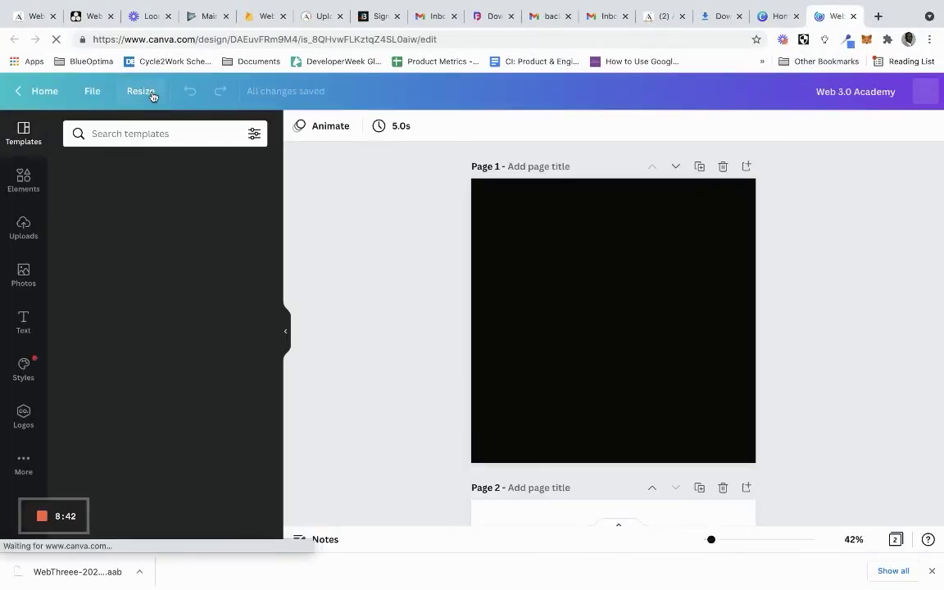
left_click(151, 95)
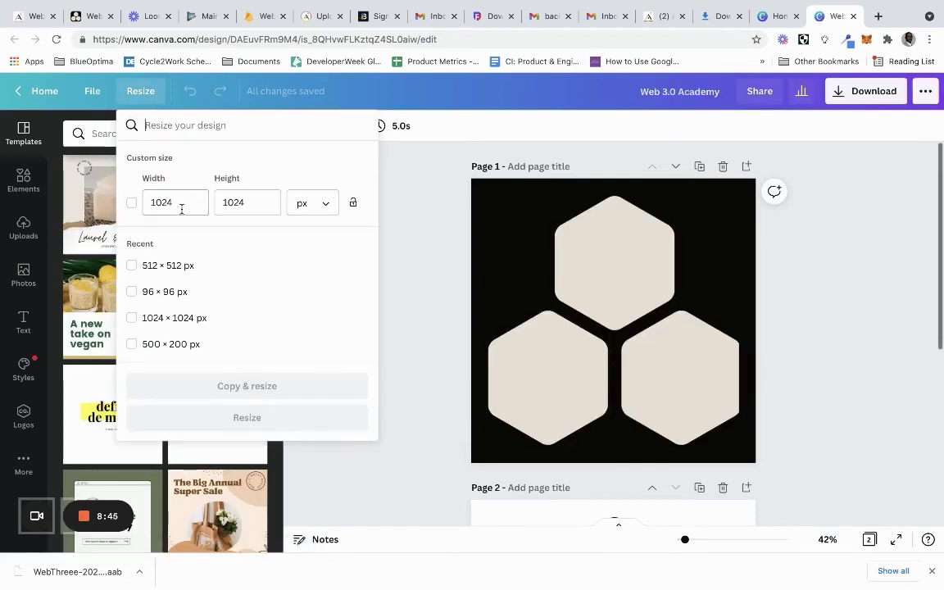
left_click_drag(182, 209, 141, 203)
type("512")
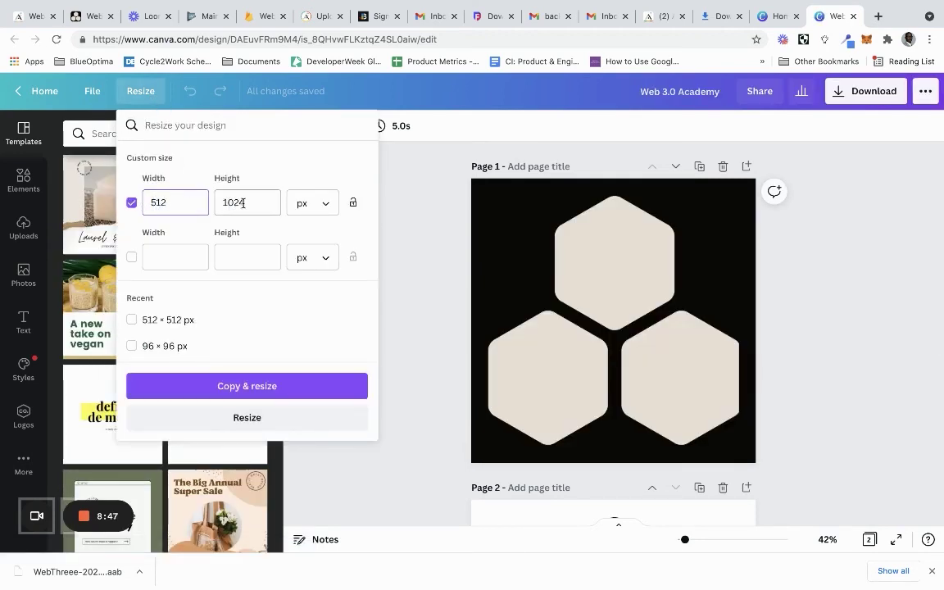
left_click_drag(236, 202, 207, 194)
type("512")
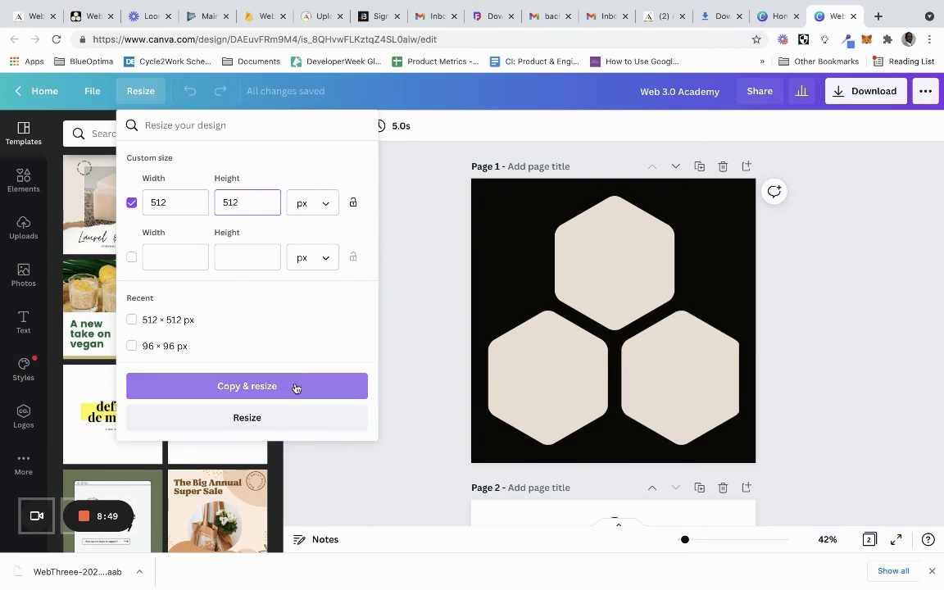
left_click(276, 413)
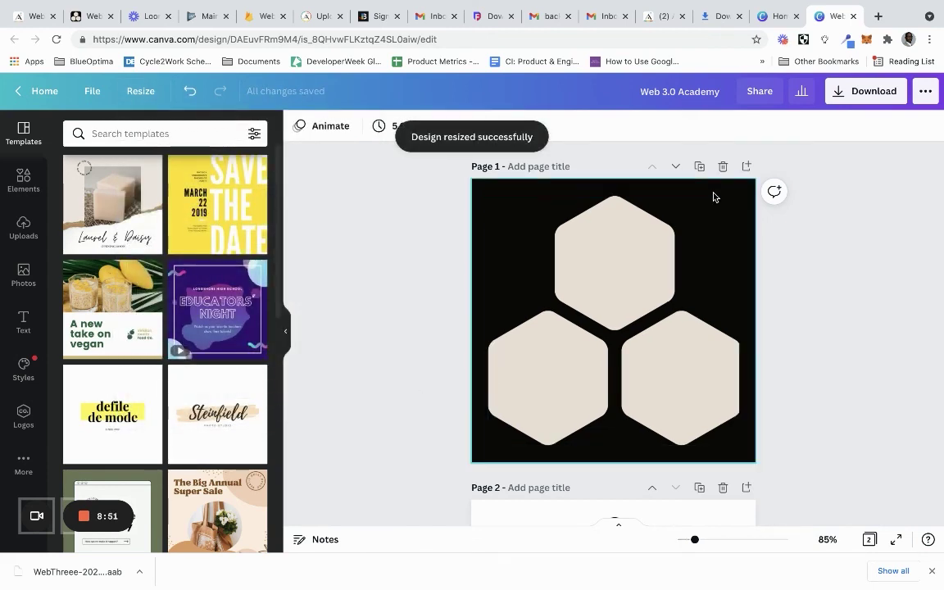
Download only Page 1 of the design as a PNG
left_click(851, 91)
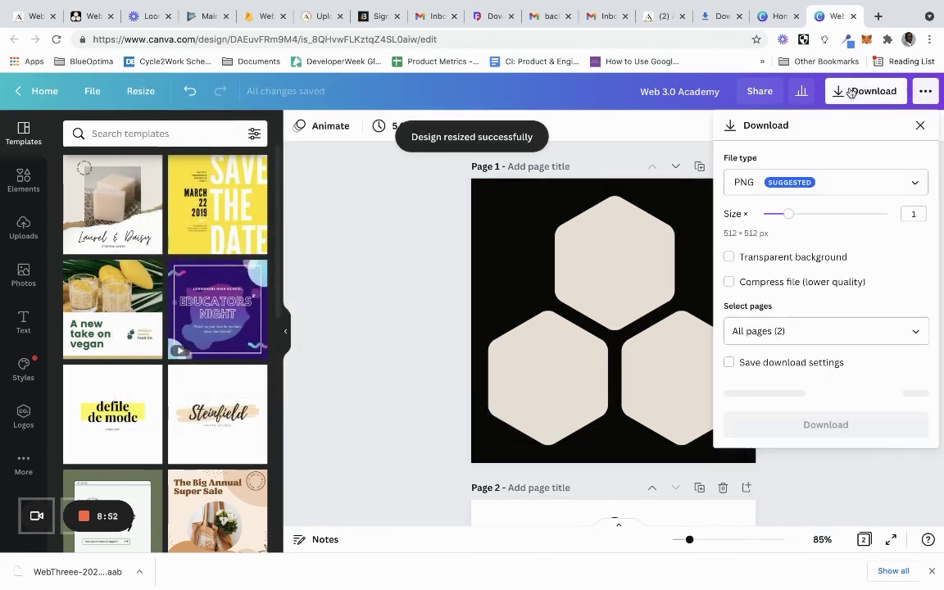
left_click(910, 329)
left_click(851, 406)
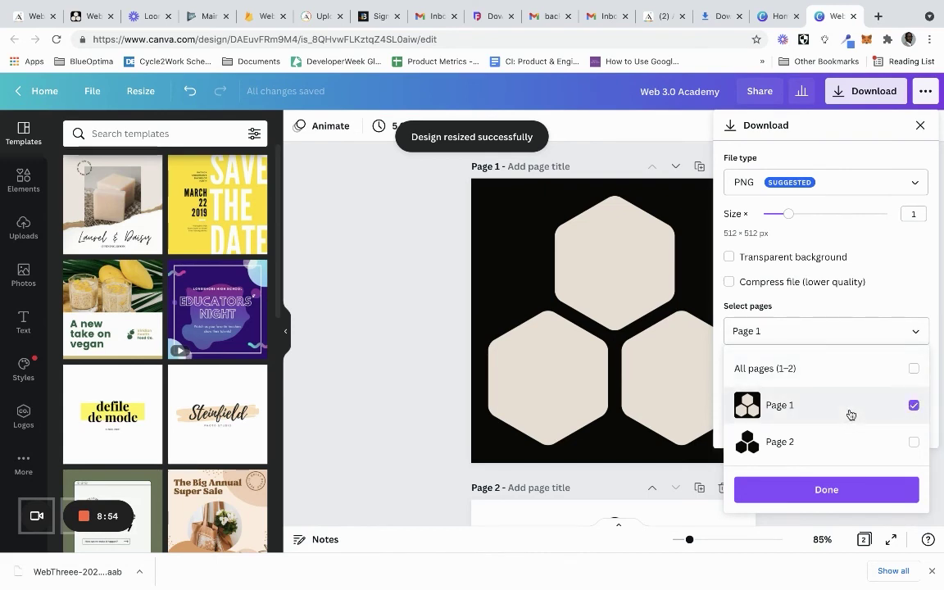
left_click(814, 491)
left_click(813, 393)
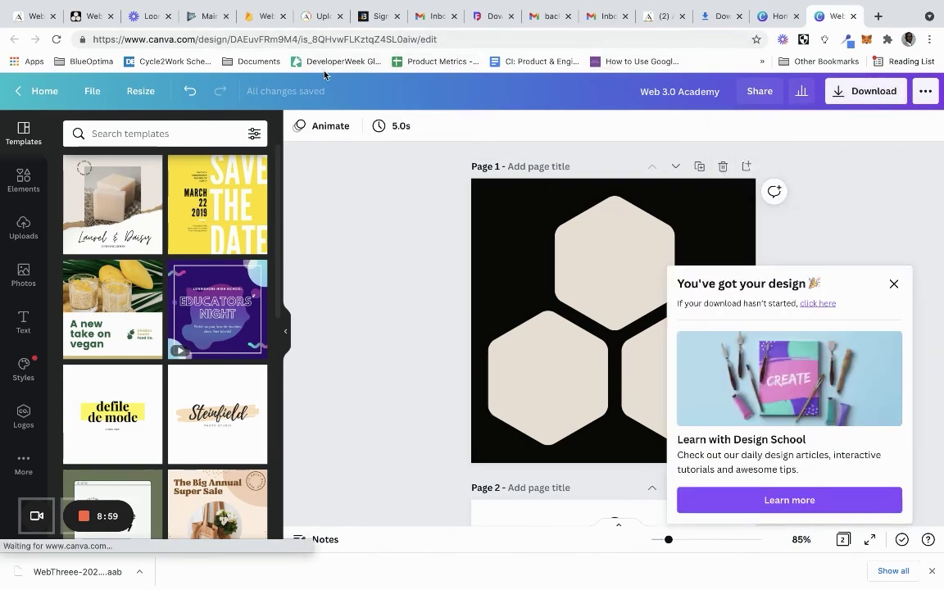
Set the Web 3.0 Academy hexagon PNG as the app icon and save the main store listing
left_click(208, 20)
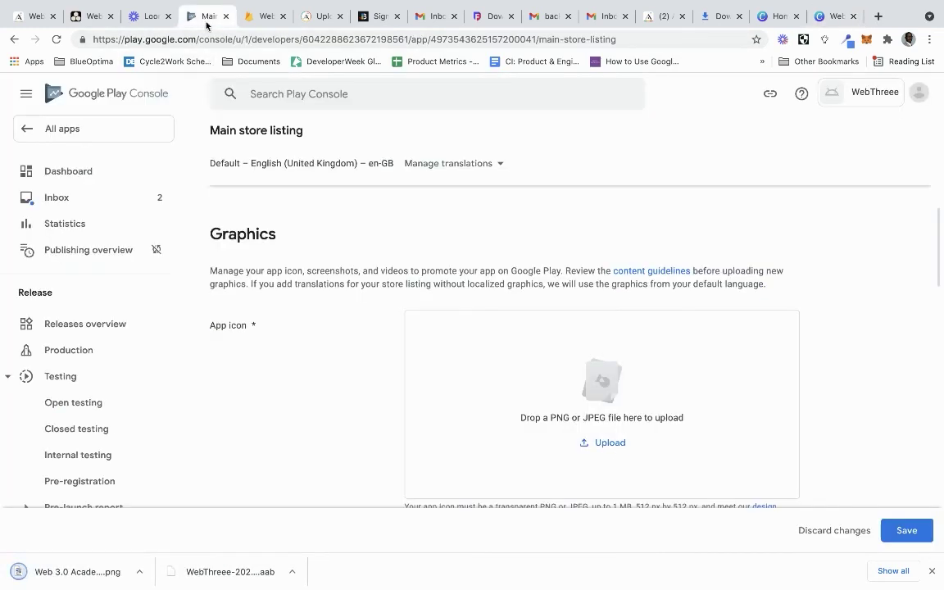
left_click_drag(17, 584, 460, 417)
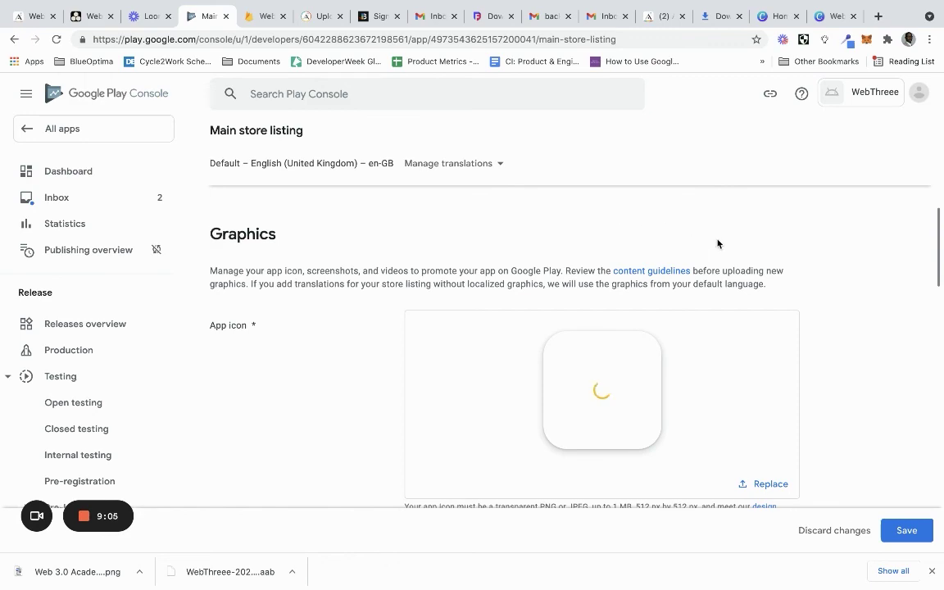
scroll(851, 318, "down", 10)
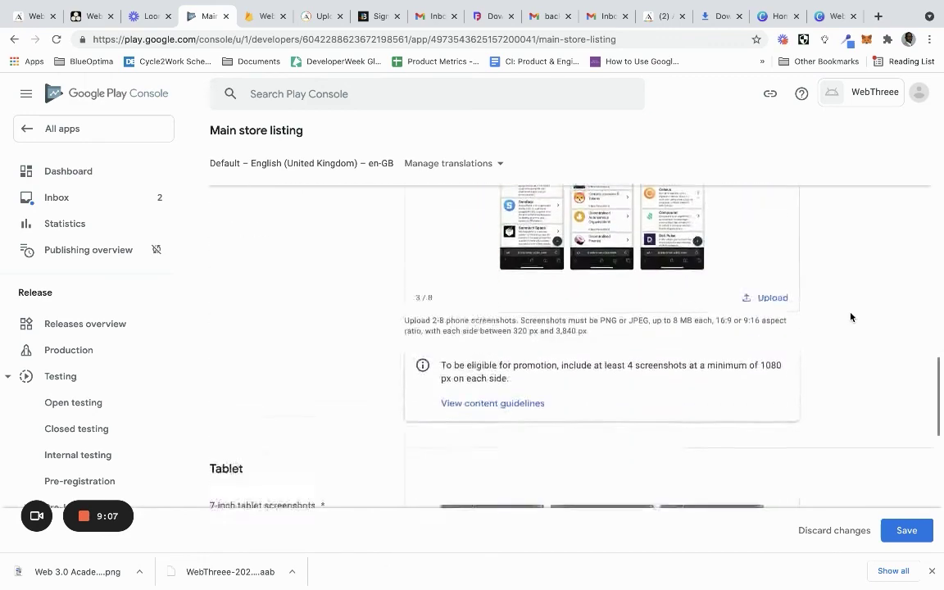
scroll(851, 317, "down", 5)
left_click(902, 529)
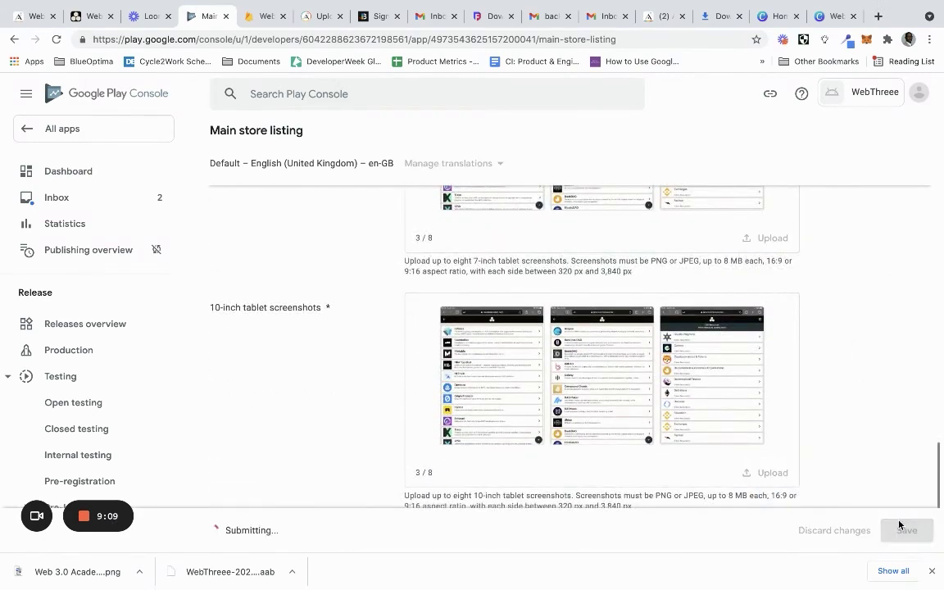
scroll(773, 306, "up", 2)
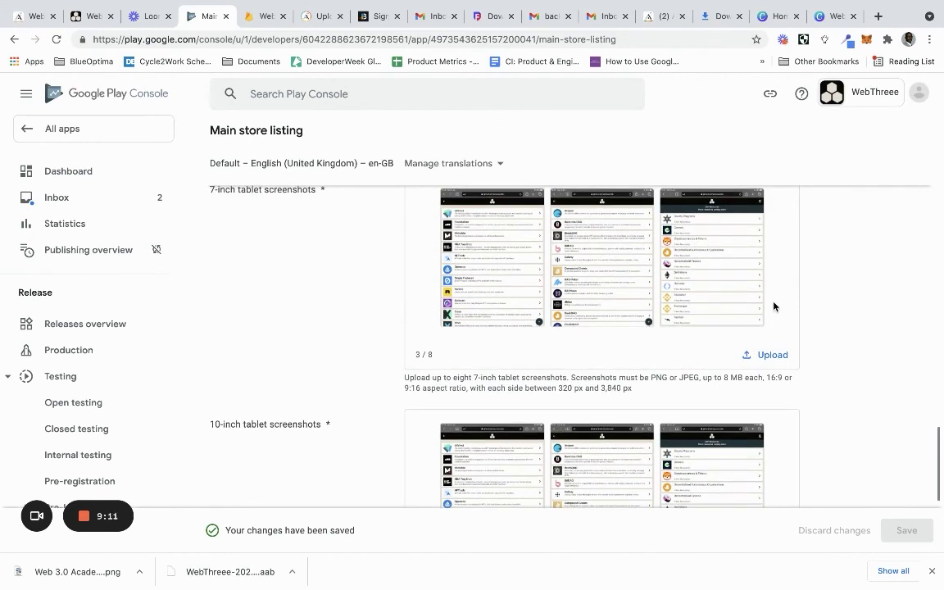
From the Dashboard's open testing checklist, open the remaining release task for release 104 (0.0.4)
left_click(93, 173)
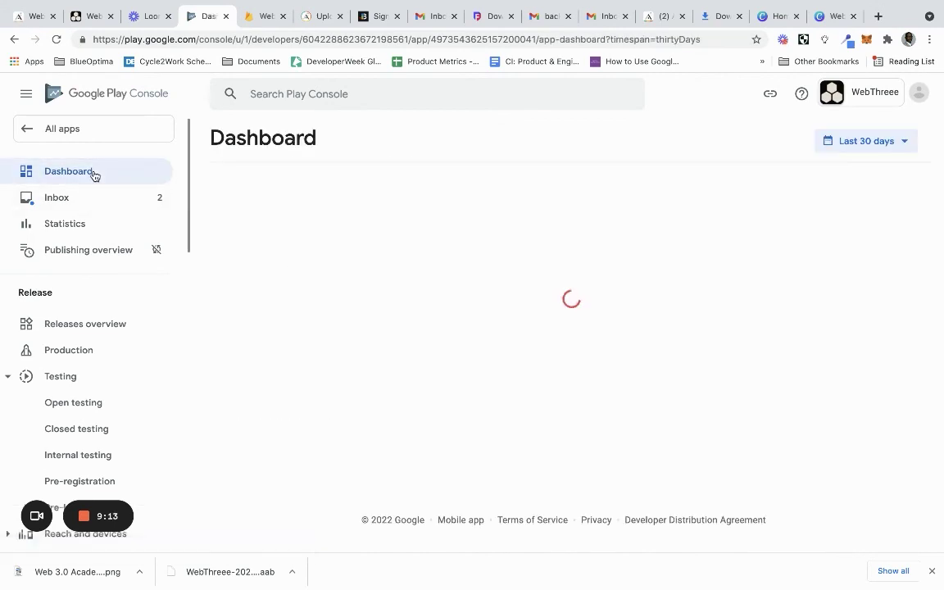
scroll(510, 316, "down", 1)
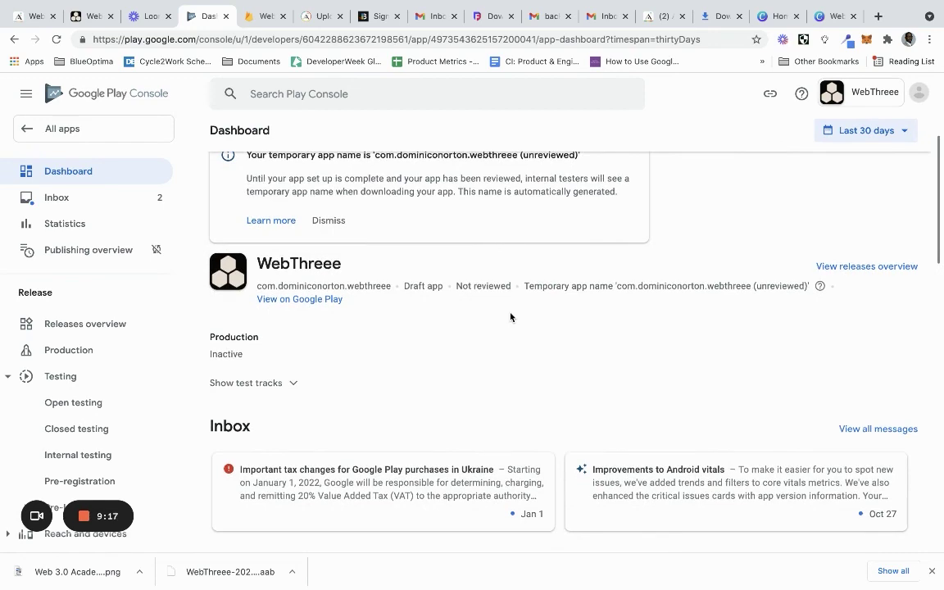
scroll(474, 315, "down", 5)
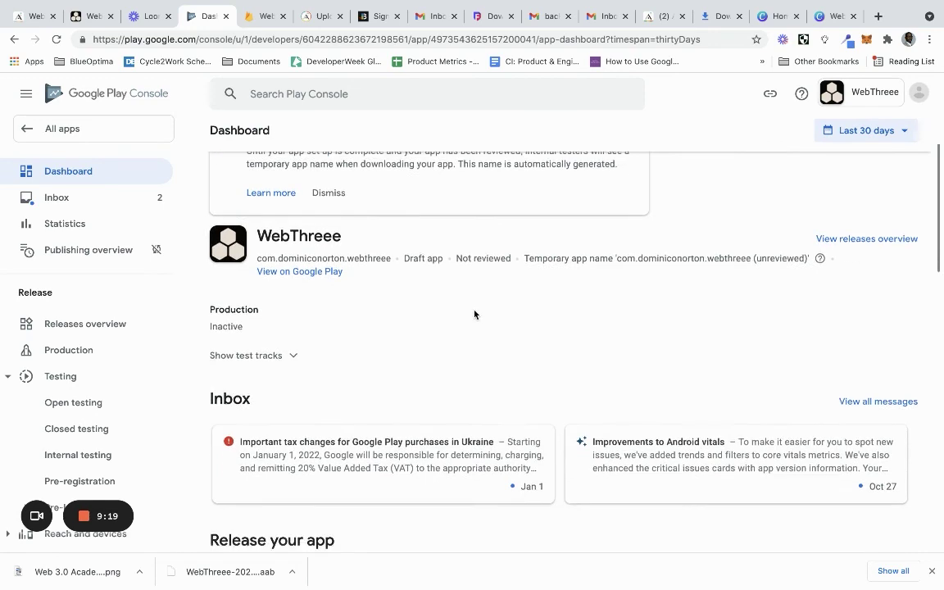
scroll(474, 315, "down", 10)
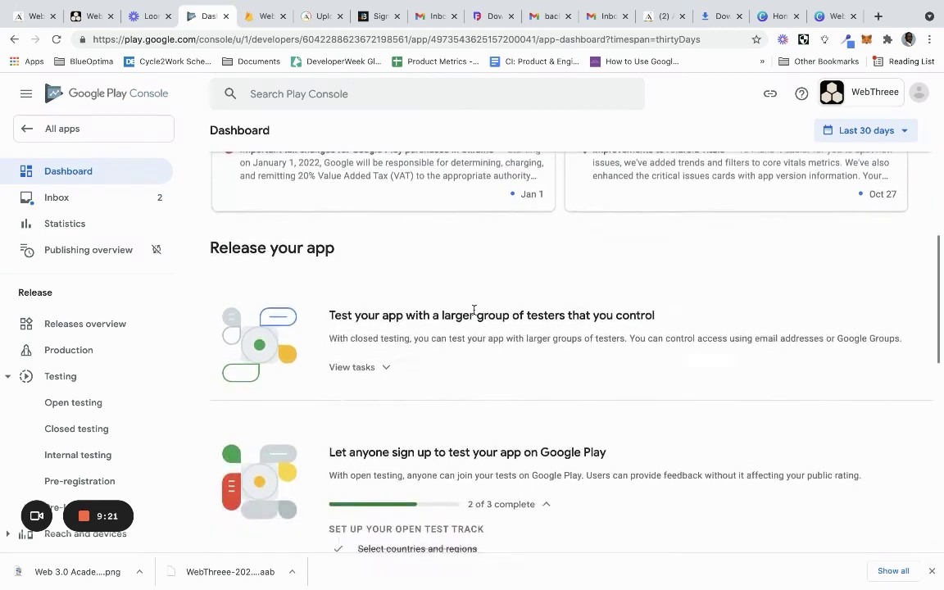
scroll(474, 313, "down", 1)
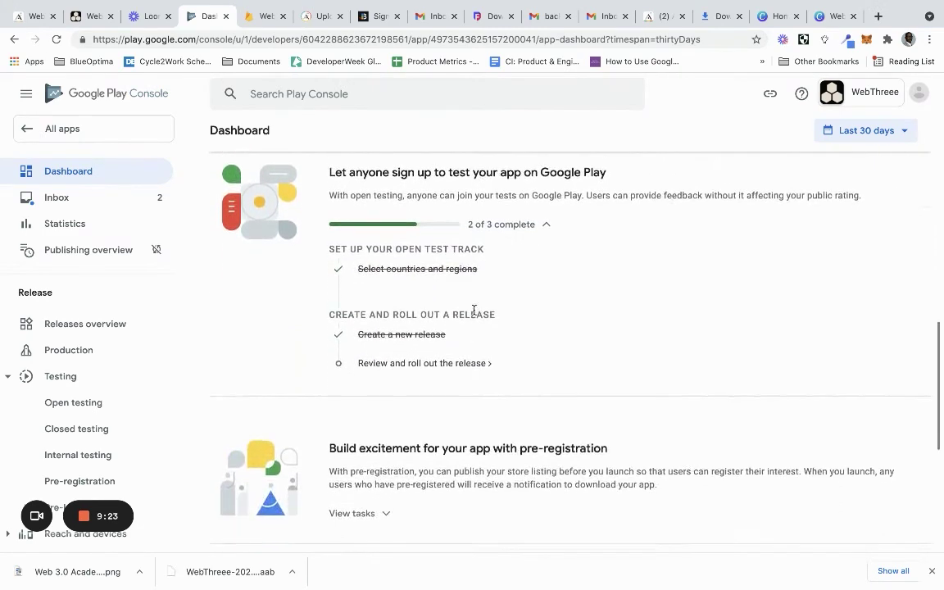
scroll(474, 313, "up", 1)
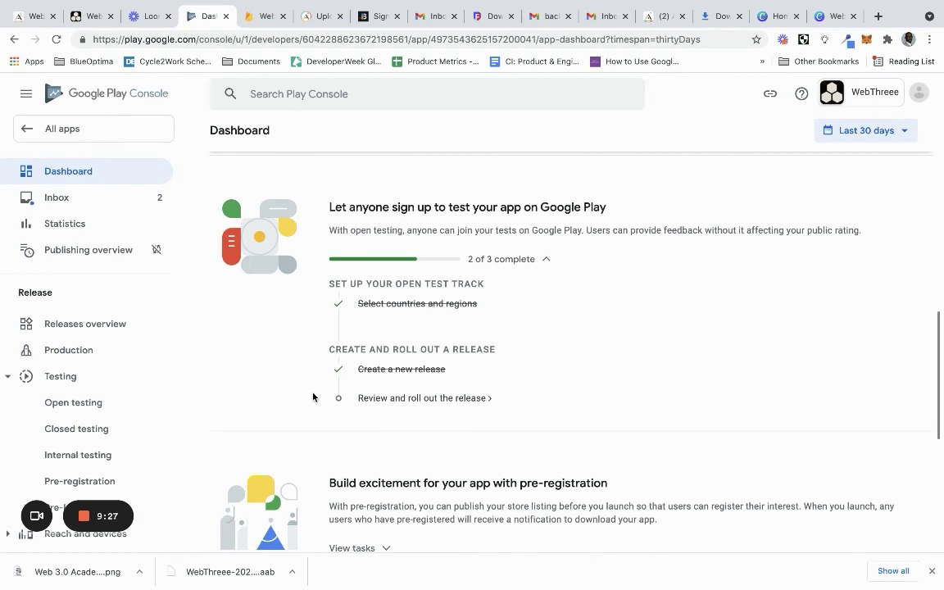
left_click(379, 399)
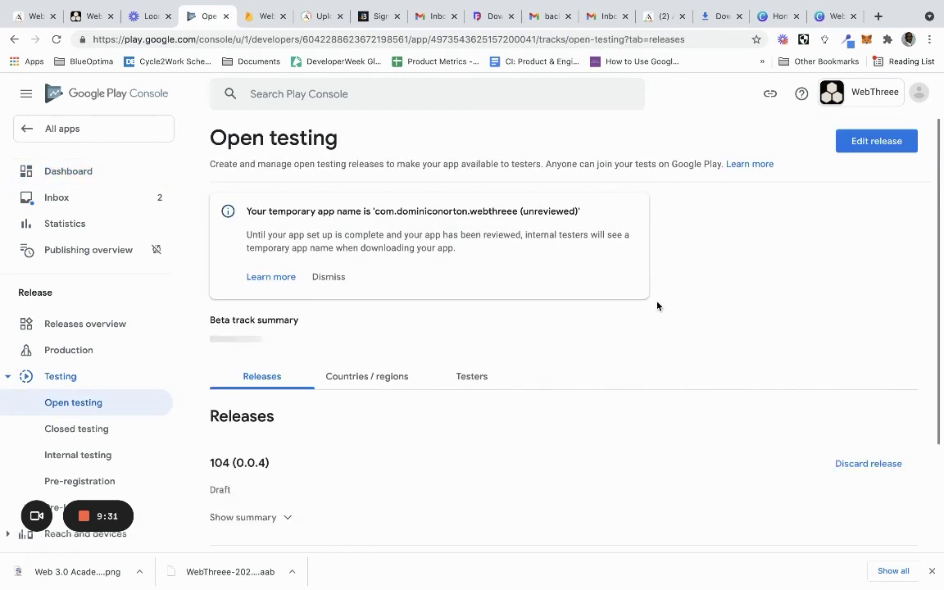
Review release 104 (0.0.4) and confirm its rollout to open testing
scroll(657, 306, "down", 2)
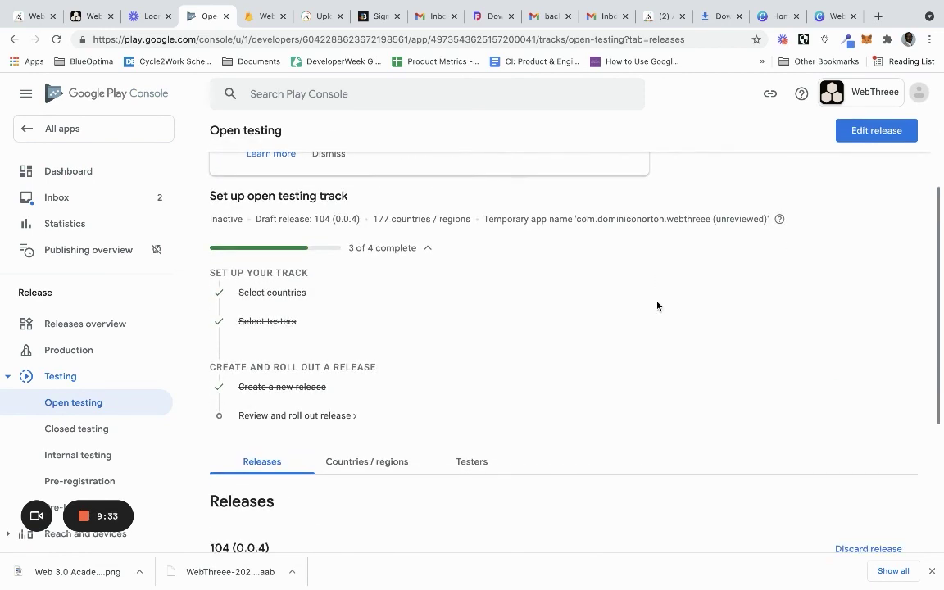
left_click(322, 416)
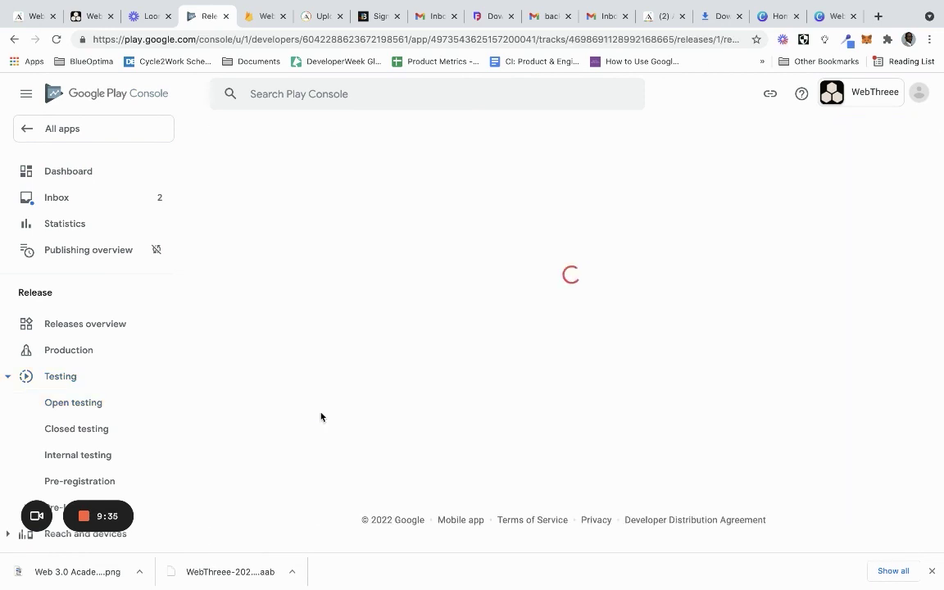
scroll(547, 298, "down", 3)
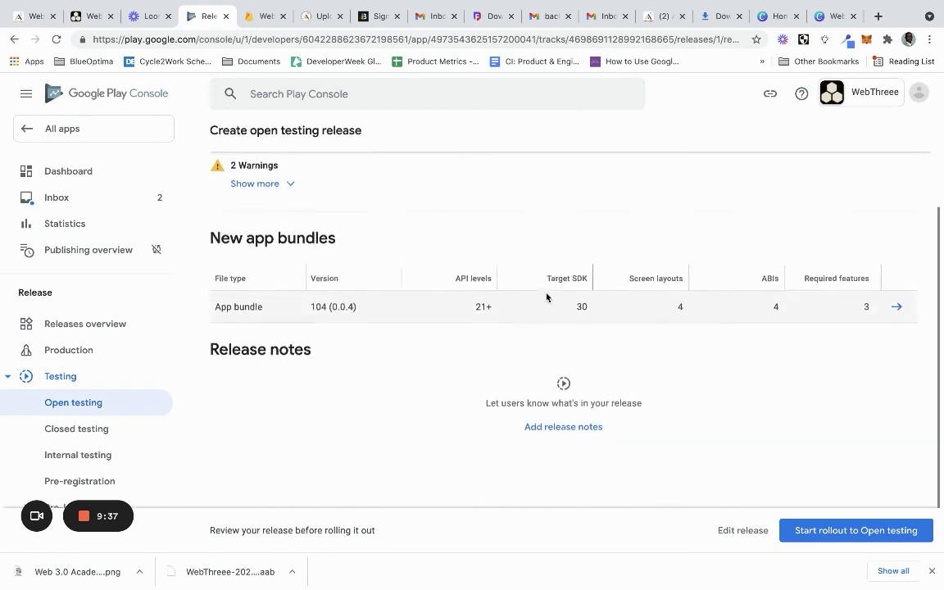
left_click(824, 531)
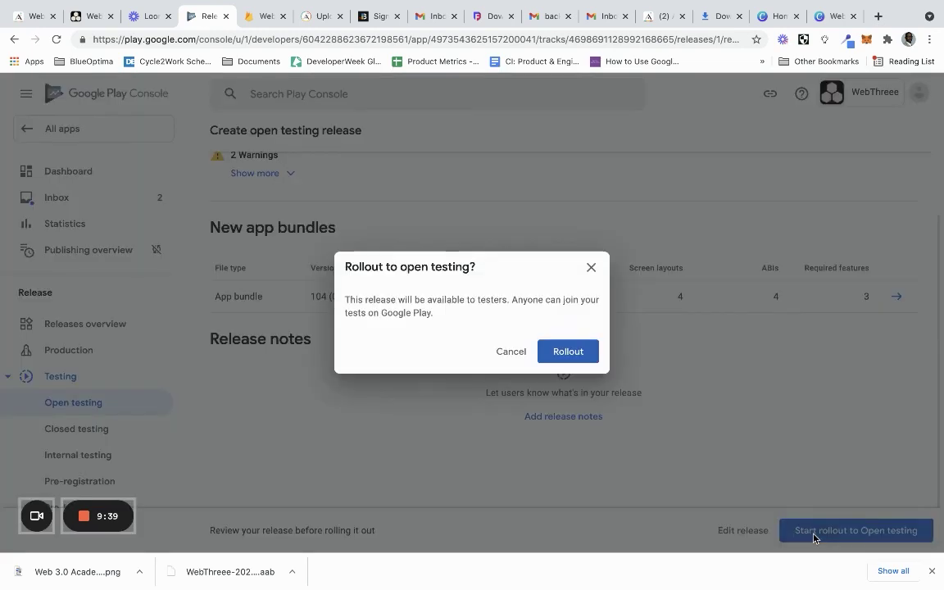
left_click(568, 351)
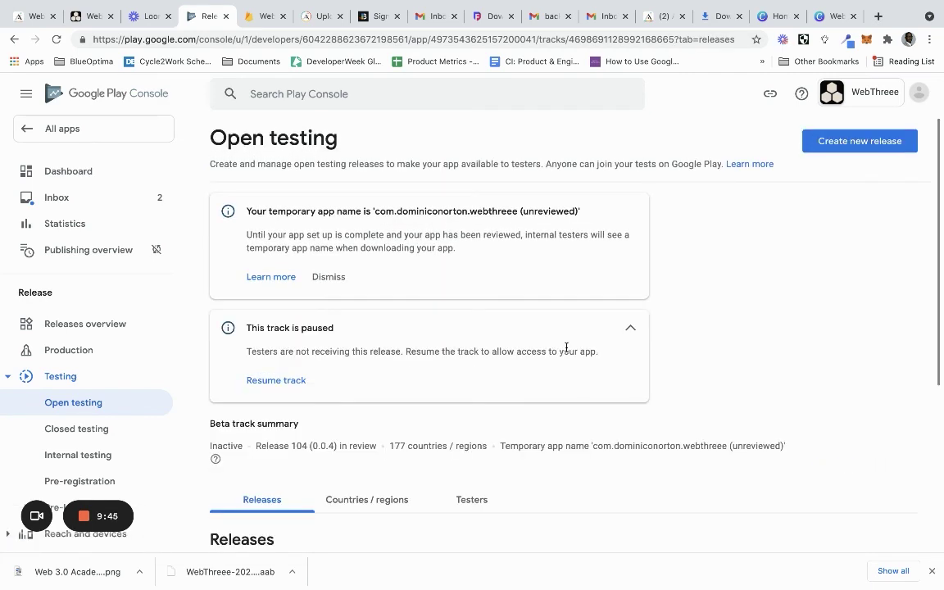
scroll(566, 349, "down", 3)
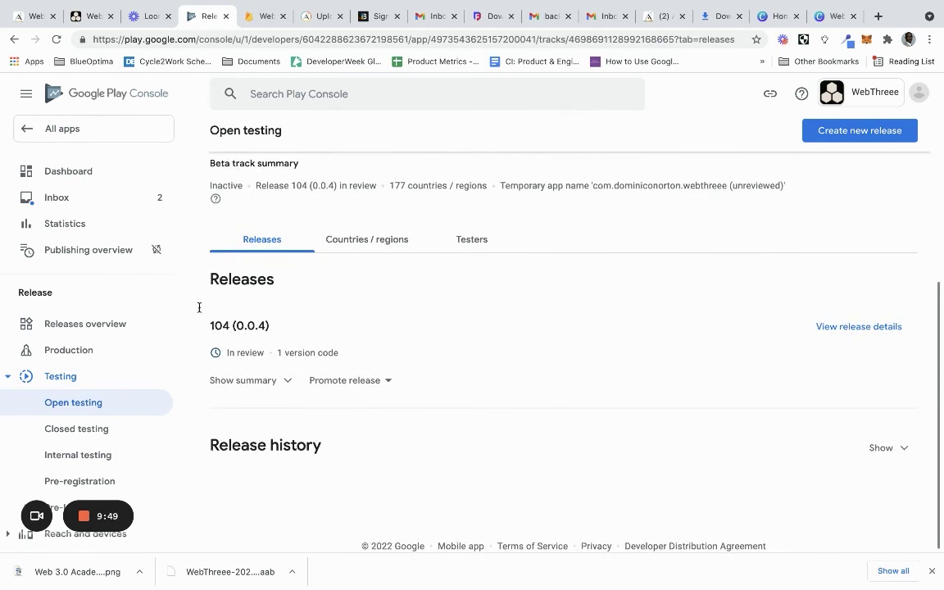
left_click(67, 173)
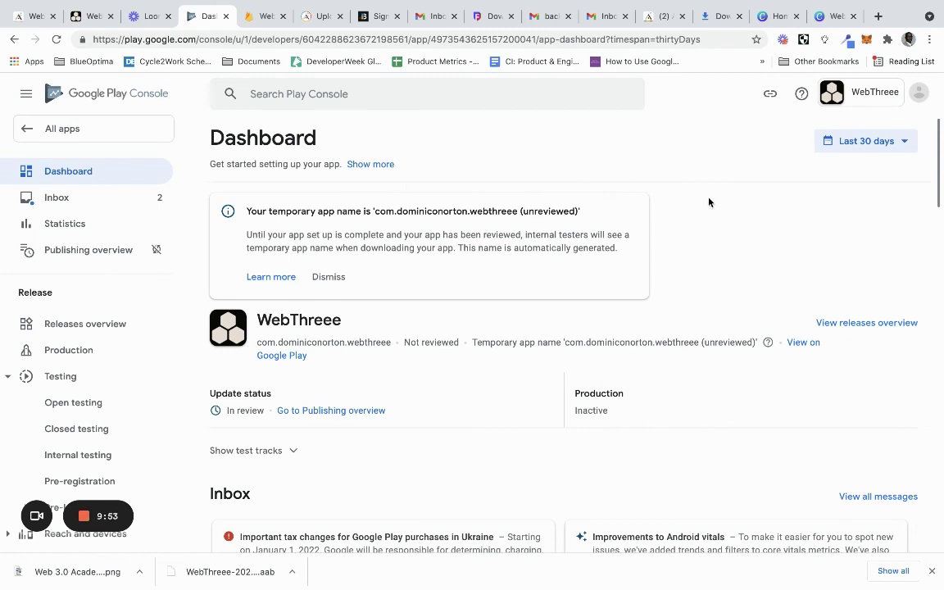
Check WebThreee's update shows In review, then go to the All apps list
scroll(709, 203, "down", 2)
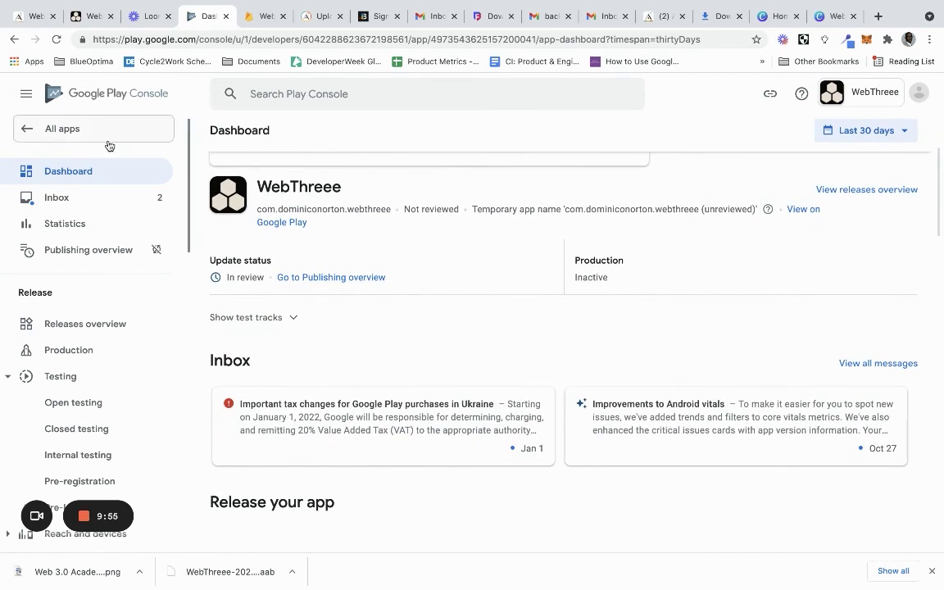
left_click(22, 123)
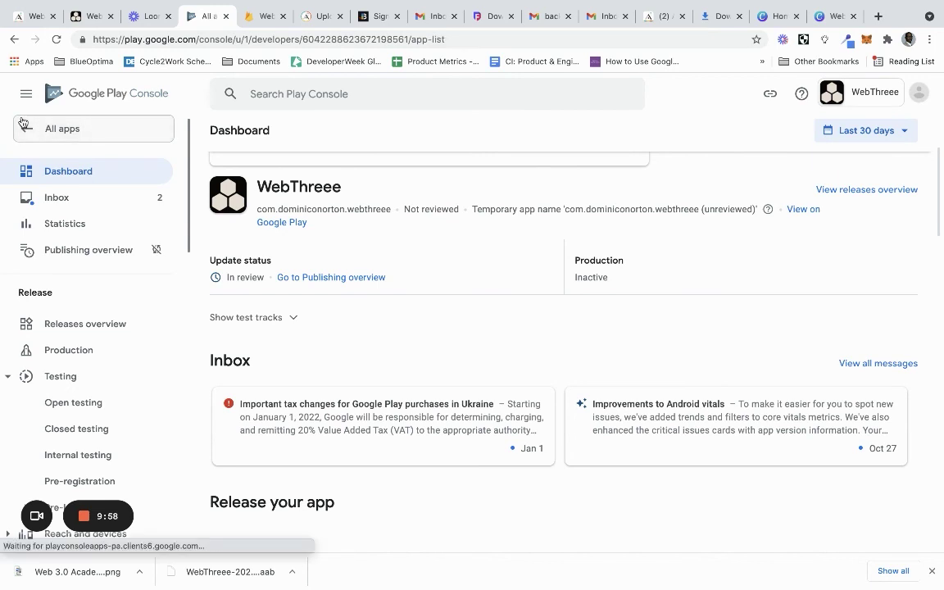